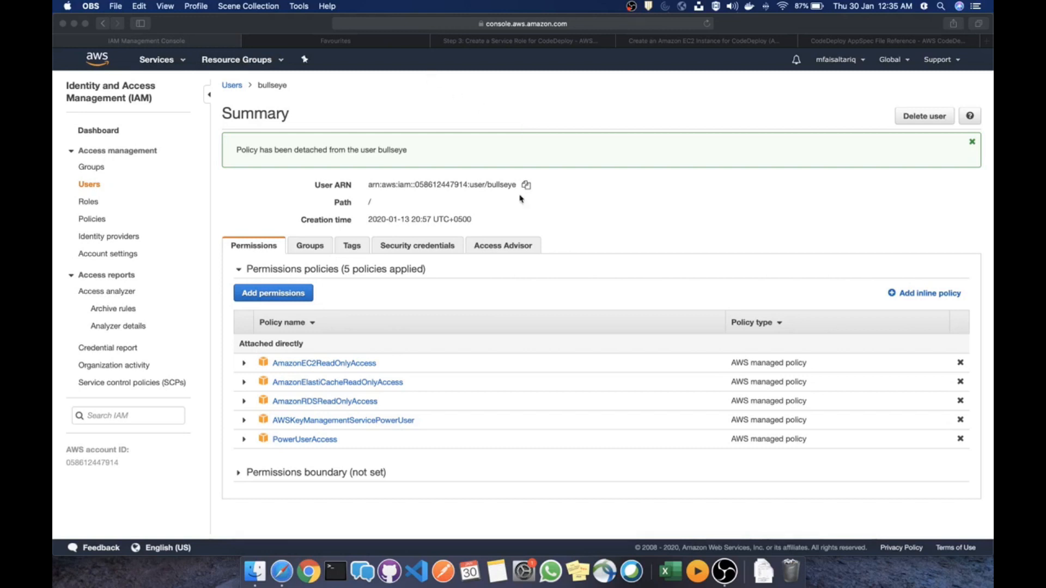
Go to IAM and open the IAM user's summary page
{"action": "left_click", "coordinate": [609, 218]}
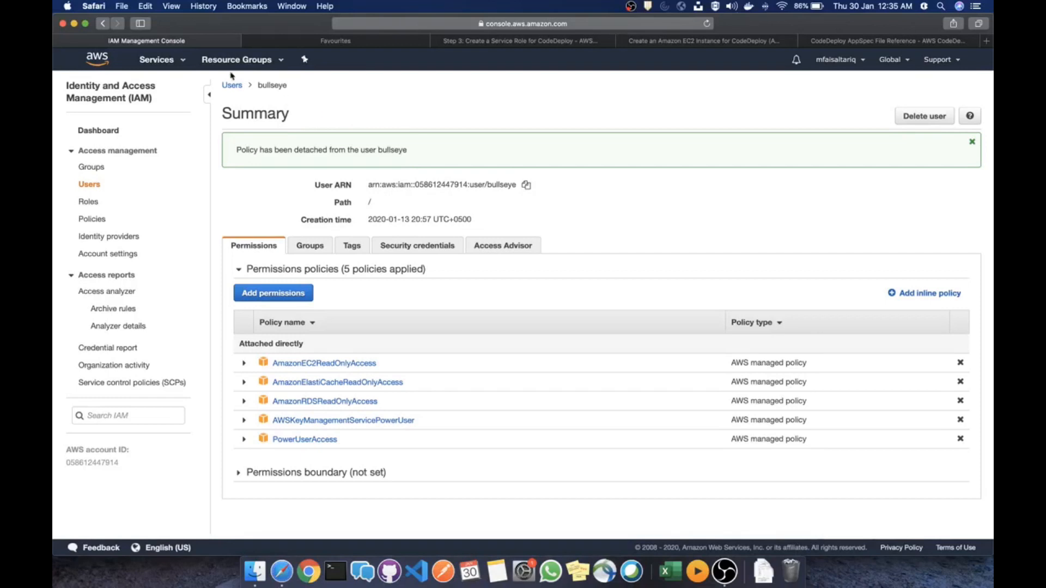
{"action": "left_click", "coordinate": [156, 61]}
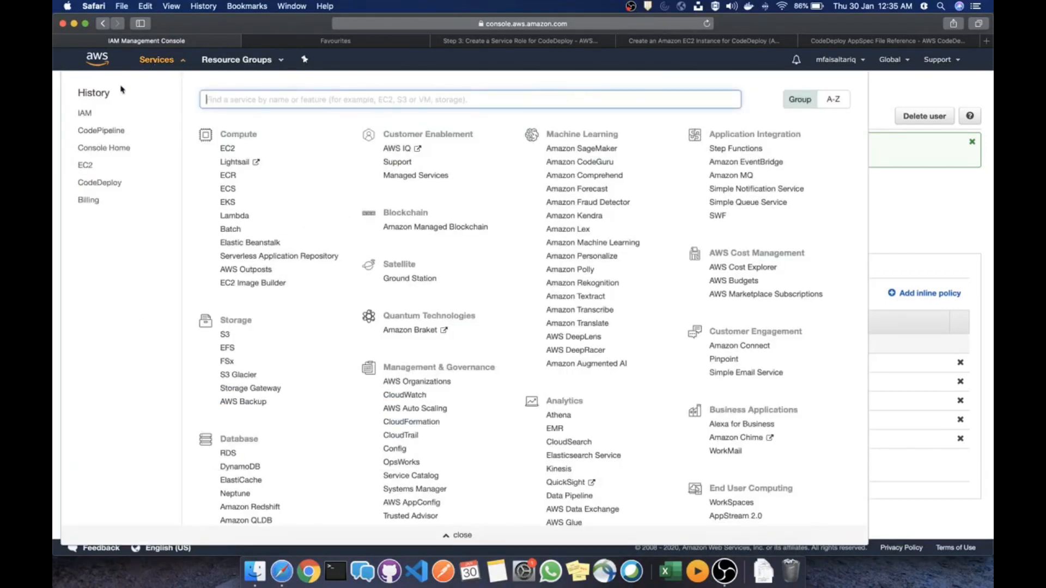
{"action": "left_click", "coordinate": [85, 114]}
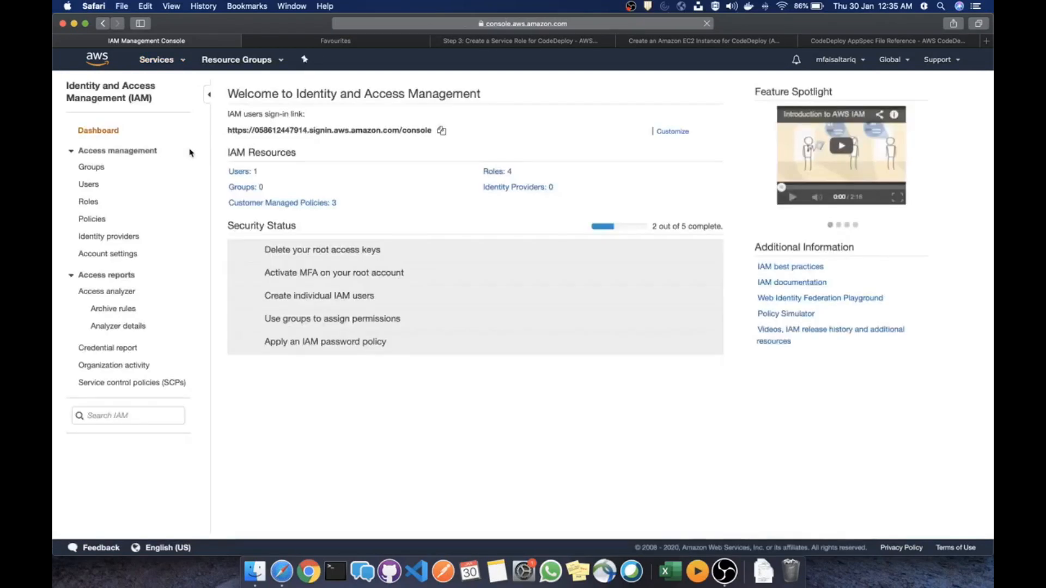
{"action": "left_click", "coordinate": [242, 174]}
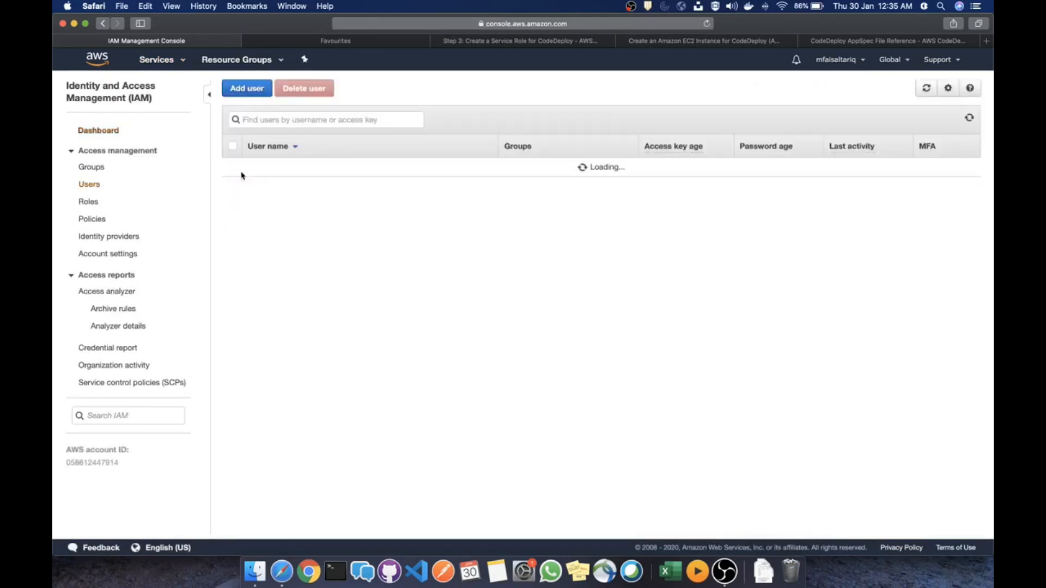
{"action": "left_click", "coordinate": [263, 179]}
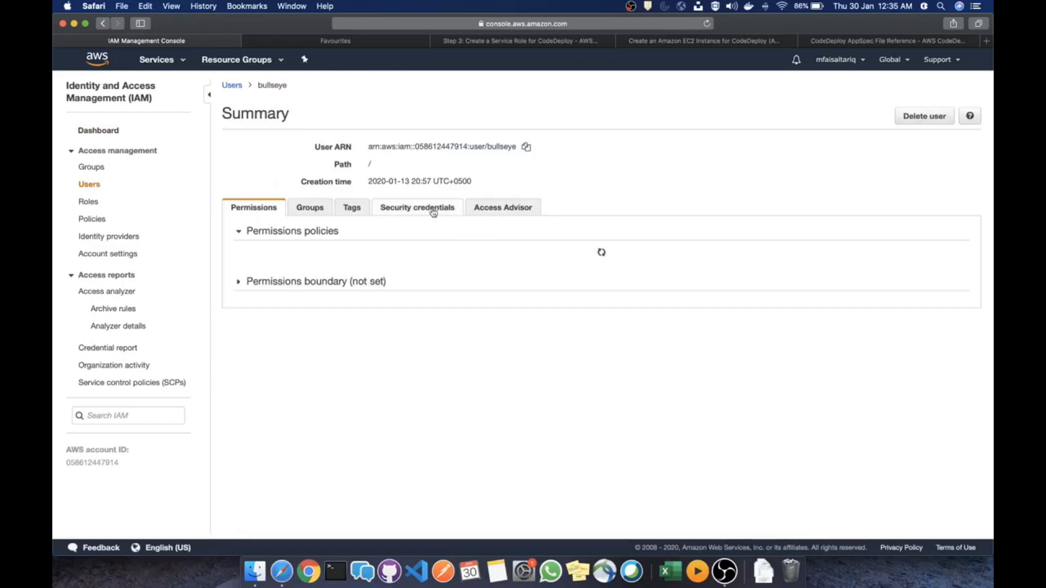
Attach AWSCodeCommitFullAccess and AWSCodePipelineFullAccess to the user, then list all seven policies
{"action": "left_click", "coordinate": [273, 256]}
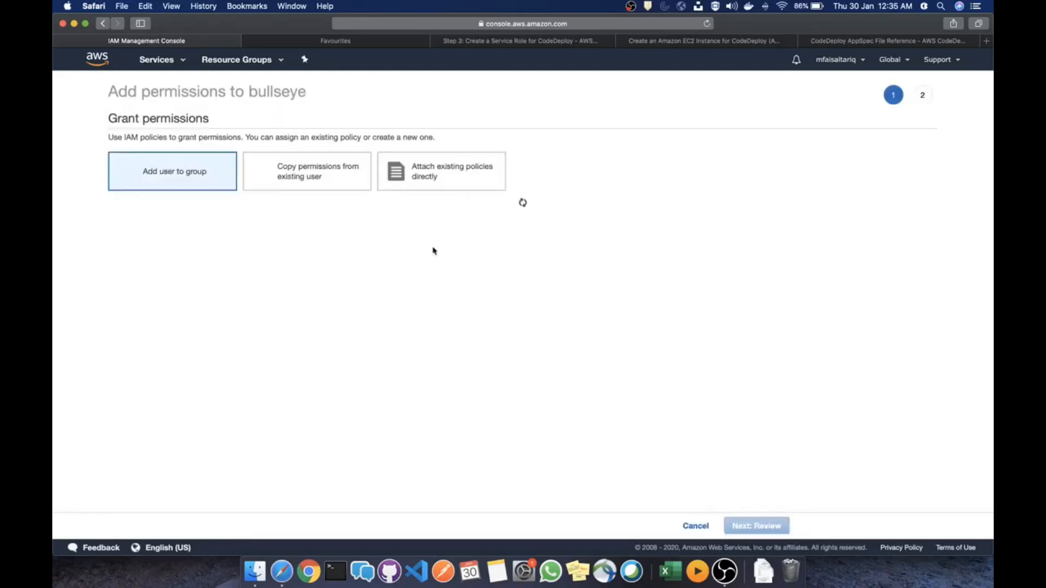
{"action": "left_click", "coordinate": [471, 177]}
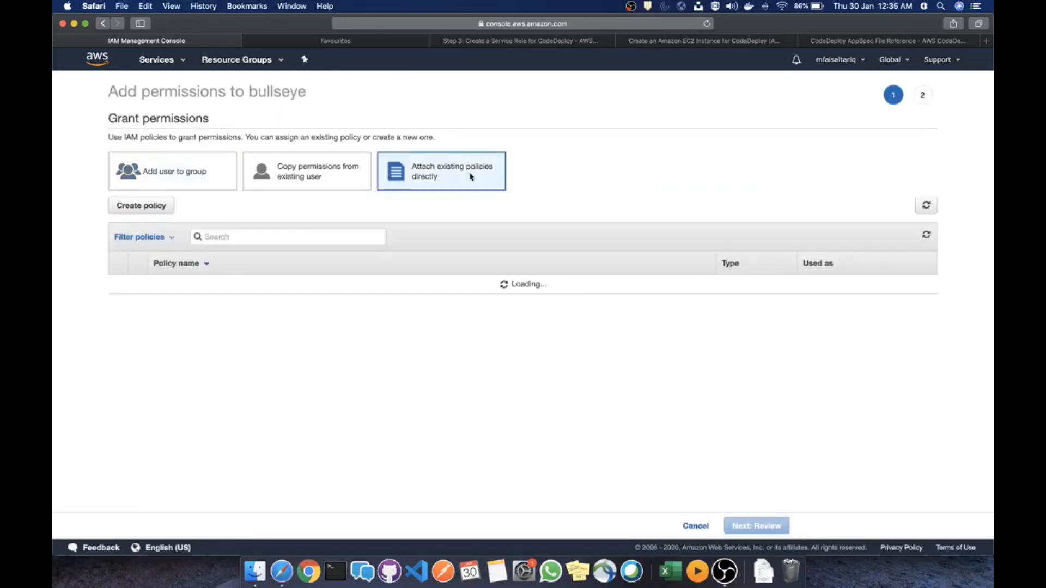
{"action": "left_click", "coordinate": [302, 240]}
{"action": "type", "text": "codecommi"}
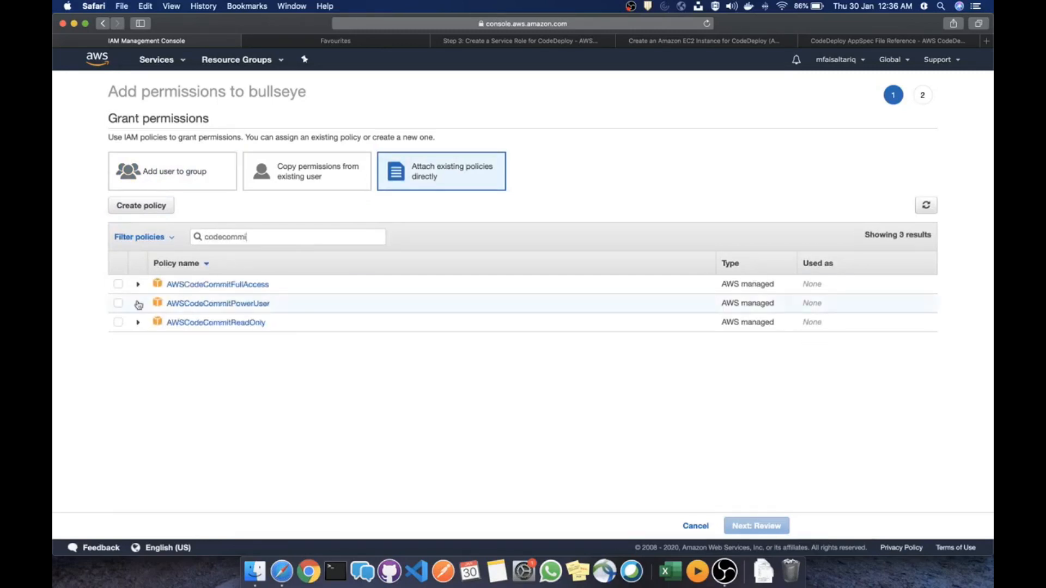
{"action": "left_click", "coordinate": [118, 284]}
{"action": "double_click", "coordinate": [270, 238]}
{"action": "type", "text": "codepipe"}
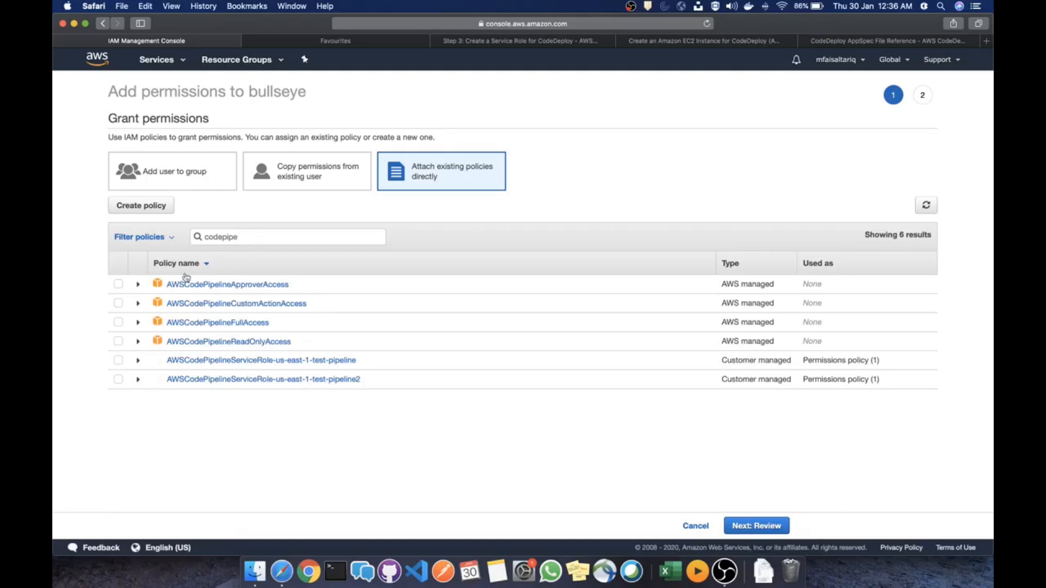
{"action": "left_click", "coordinate": [118, 324]}
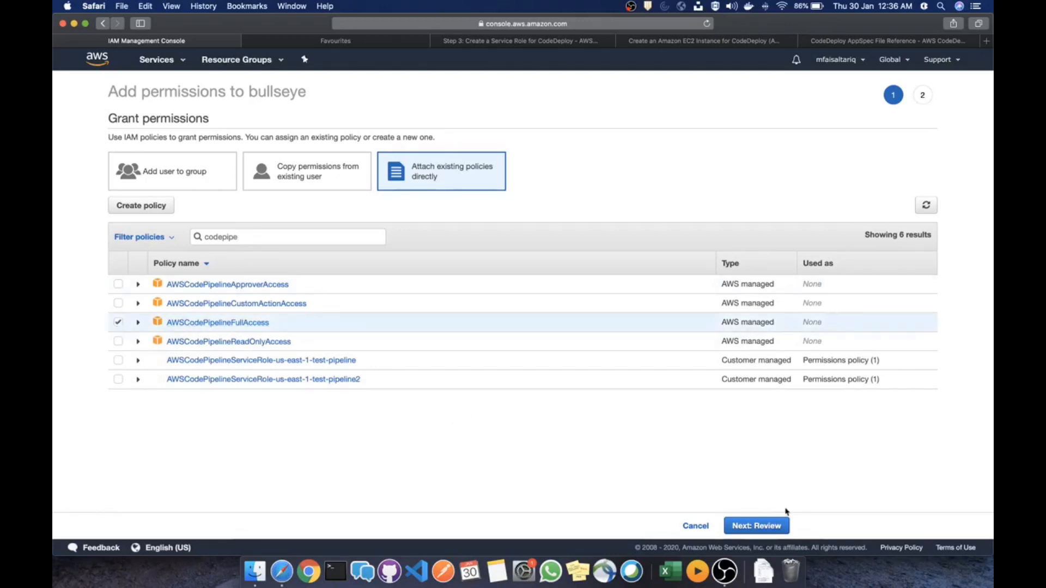
{"action": "left_click", "coordinate": [768, 527]}
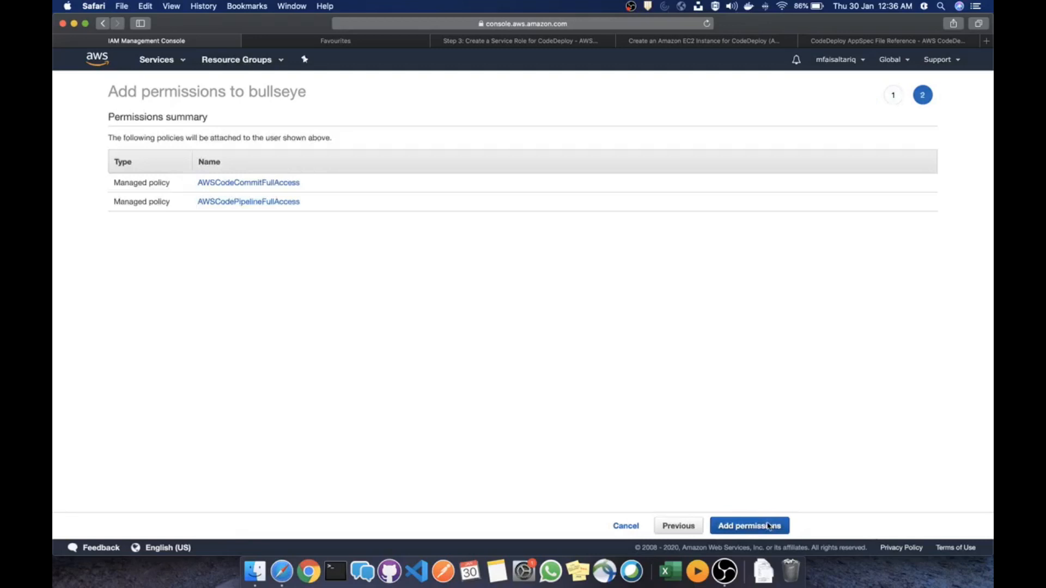
{"action": "left_click", "coordinate": [768, 526]}
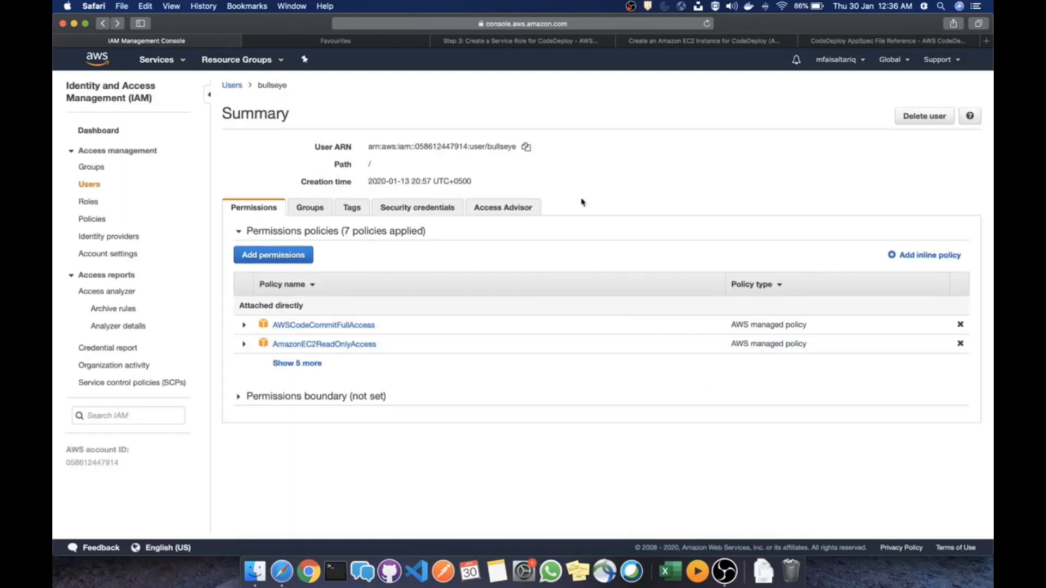
{"action": "left_click", "coordinate": [297, 363]}
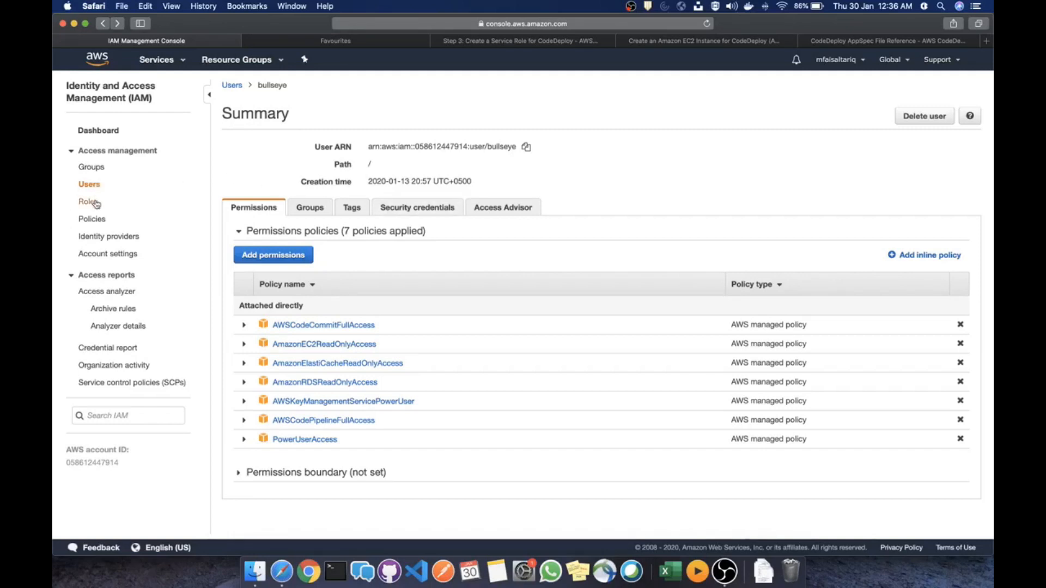
Start a new IAM role for the EC2 service and continue to its permissions step
{"action": "left_click", "coordinate": [96, 204]}
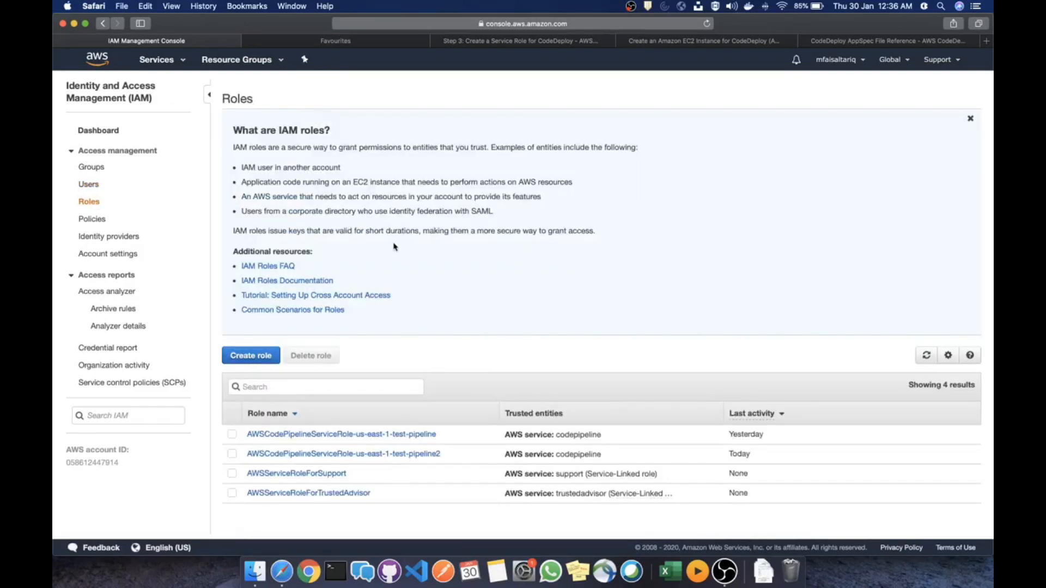
{"action": "left_click", "coordinate": [254, 357]}
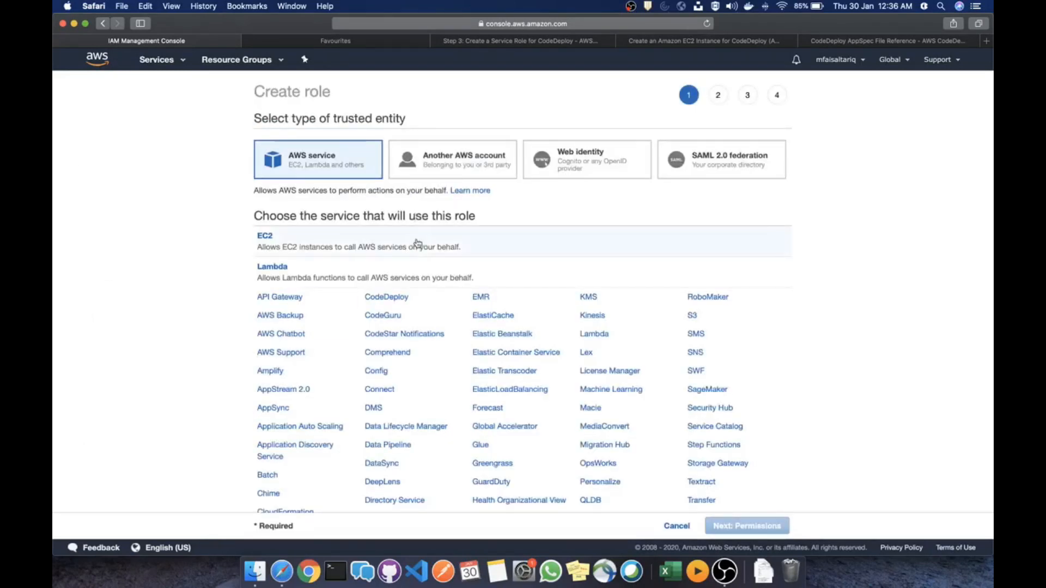
{"action": "left_click", "coordinate": [418, 247]}
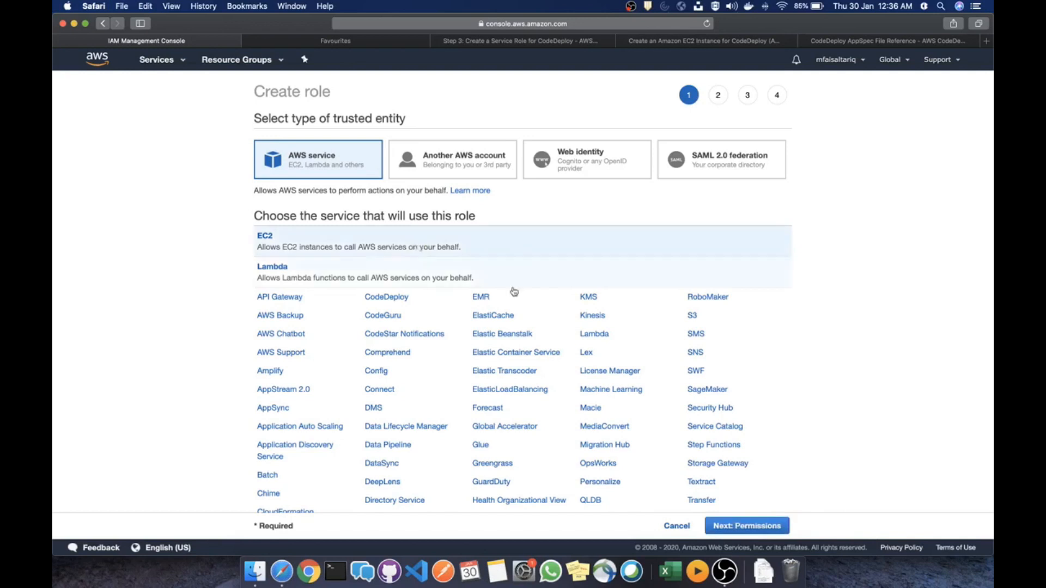
{"action": "left_click", "coordinate": [764, 527]}
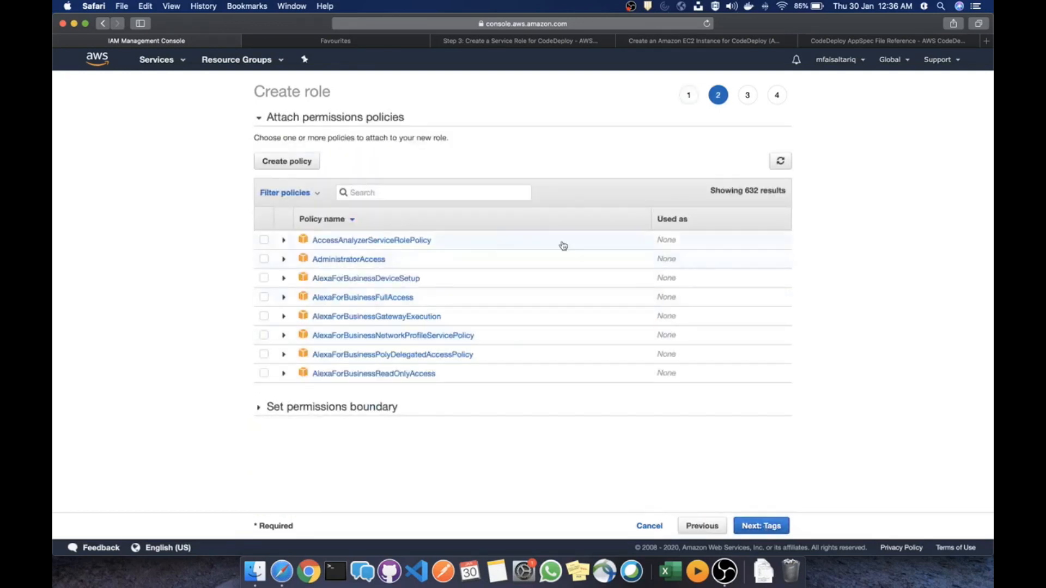
Select the AmazonS3ReadOnlyAccess policy for the role and skip tags to reach review
{"action": "left_click", "coordinate": [429, 192]}
{"action": "type", "text": "s3"}
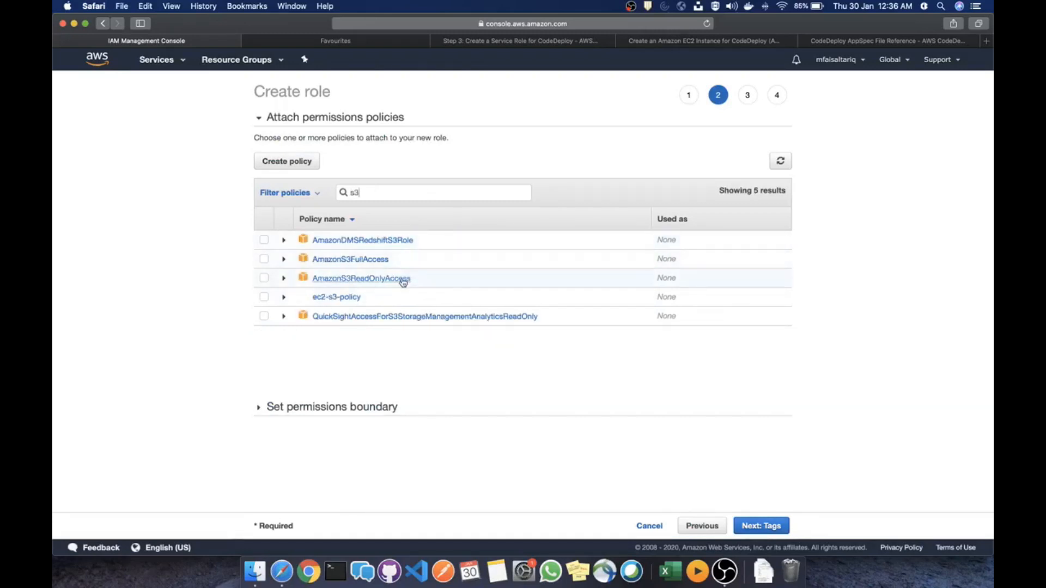
{"action": "left_click", "coordinate": [403, 281]}
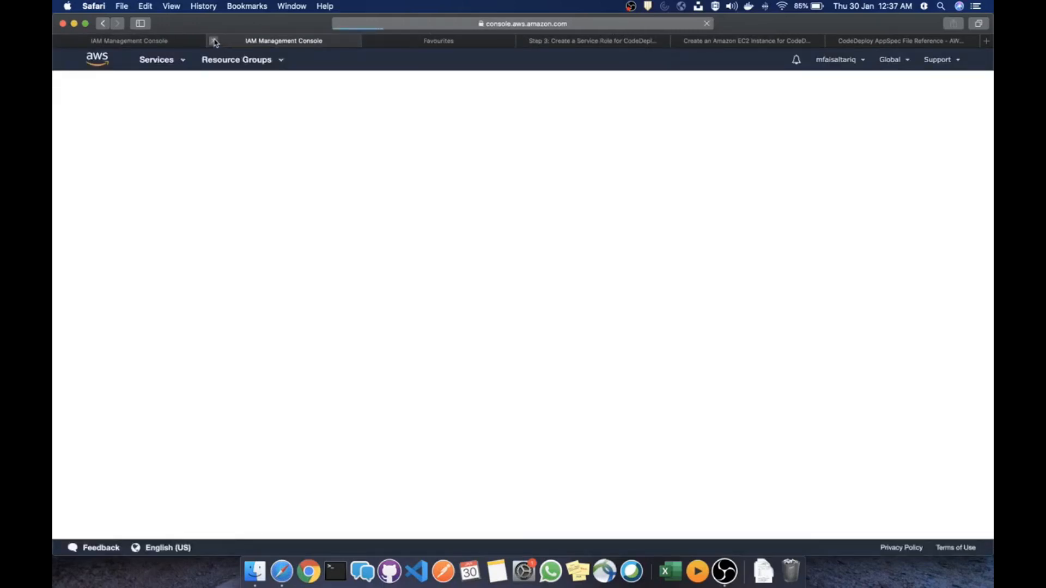
{"action": "left_click", "coordinate": [214, 41]}
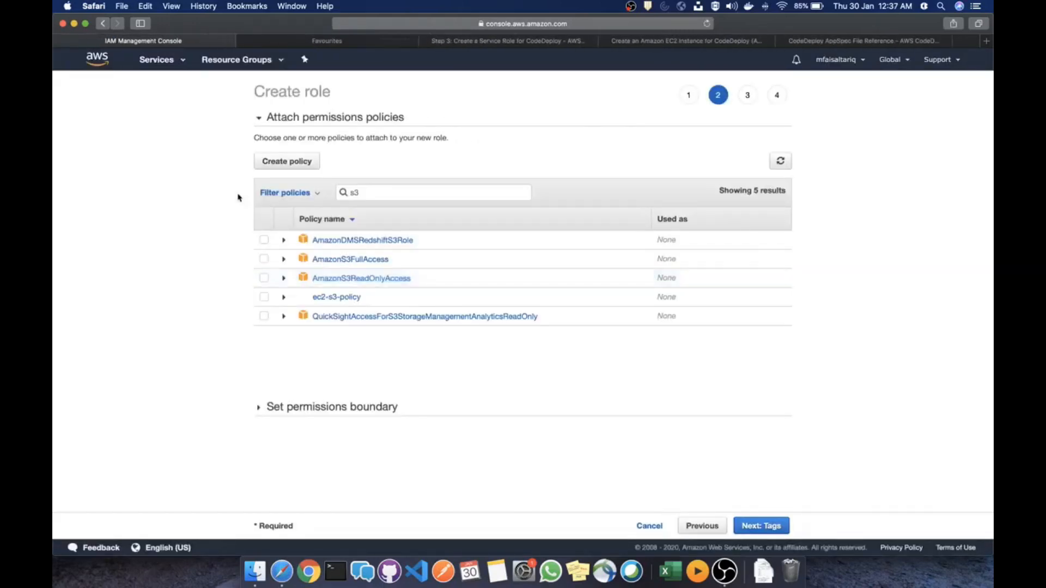
{"action": "left_click", "coordinate": [265, 279]}
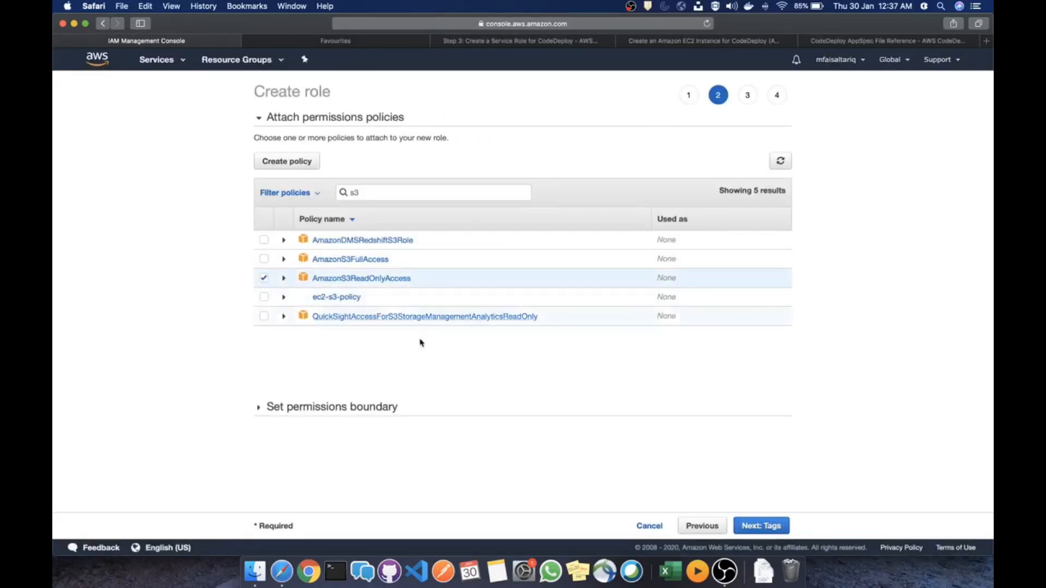
{"action": "left_click", "coordinate": [765, 527]}
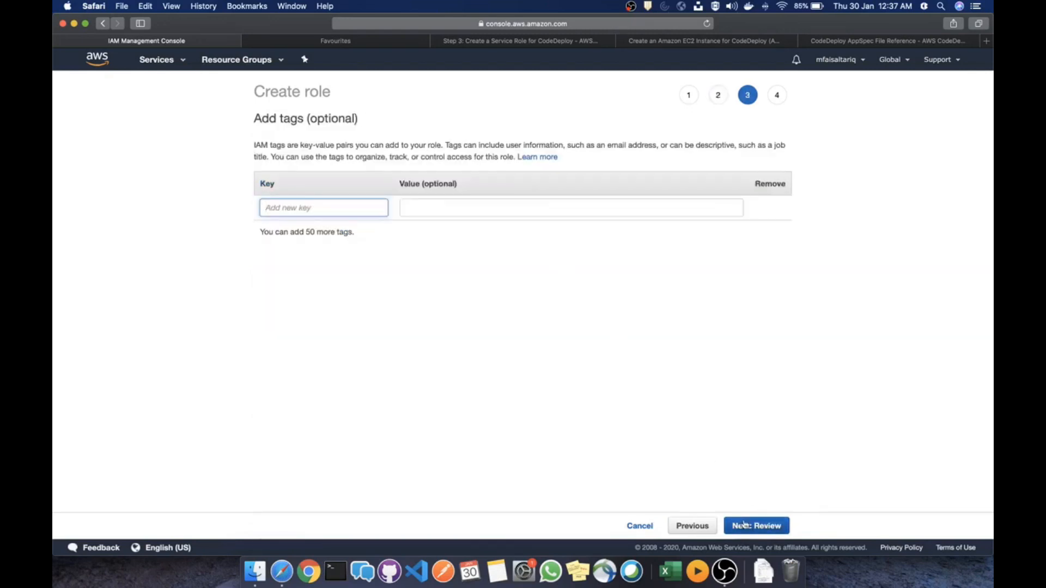
{"action": "left_click", "coordinate": [743, 525]}
Name the role ec2-s3-codedeploy and create it
{"action": "left_click", "coordinate": [500, 154]}
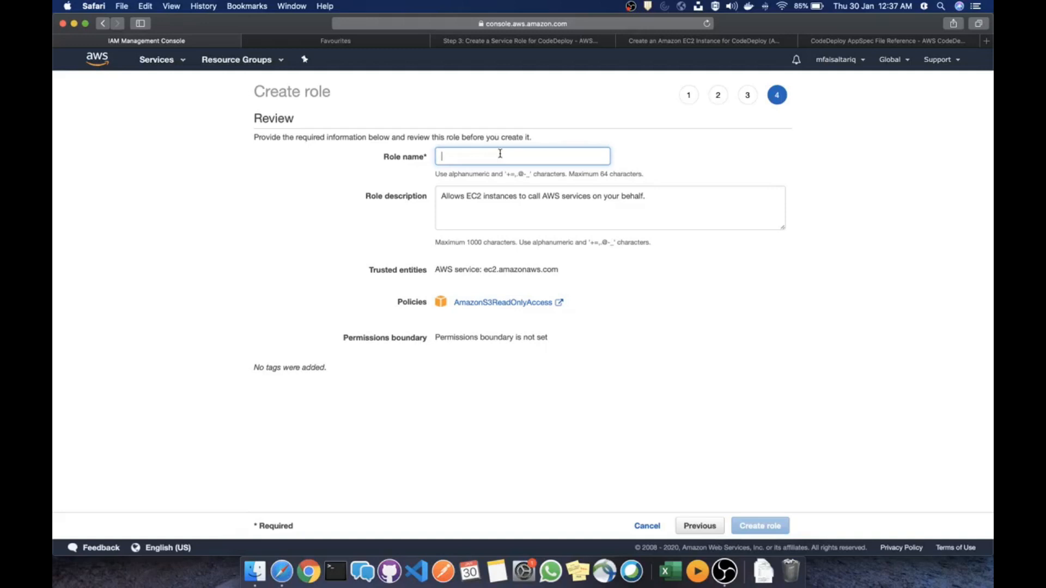
{"action": "type", "text": "e"}
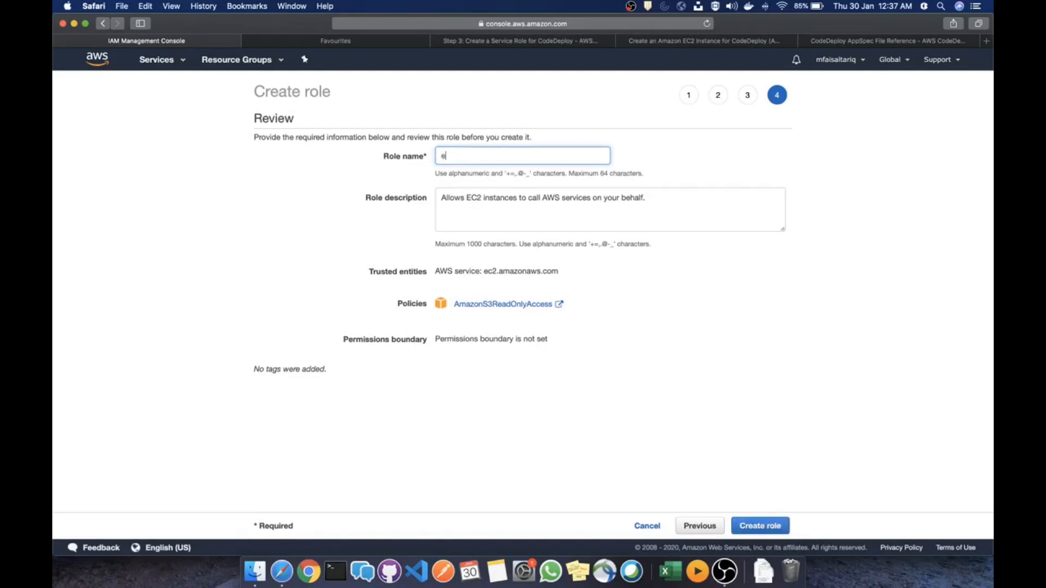
{"action": "type", "text": "c2-se"}
{"action": "type", "text": "-codedeploy"}
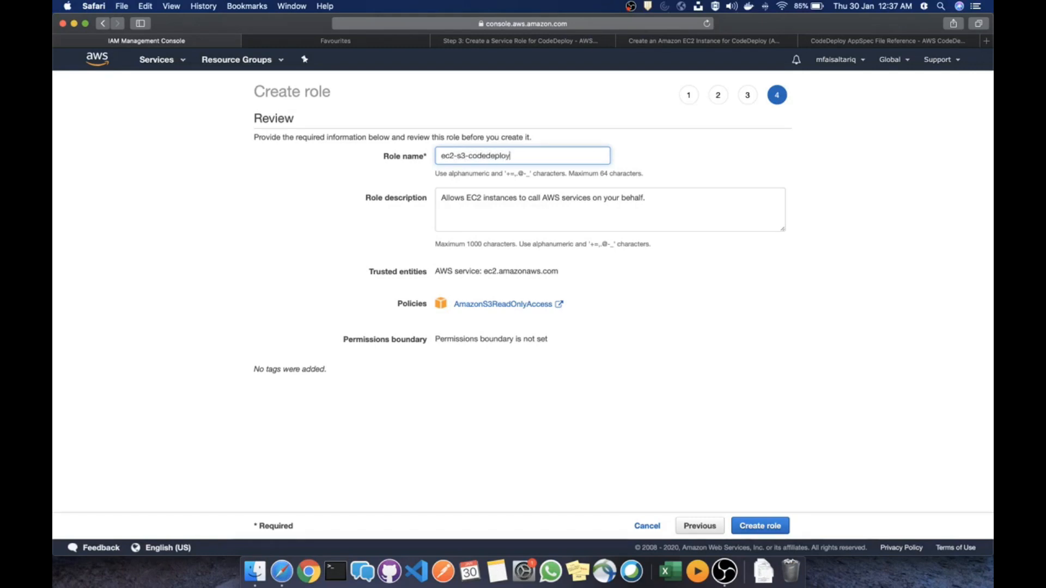
{"action": "left_click", "coordinate": [759, 528]}
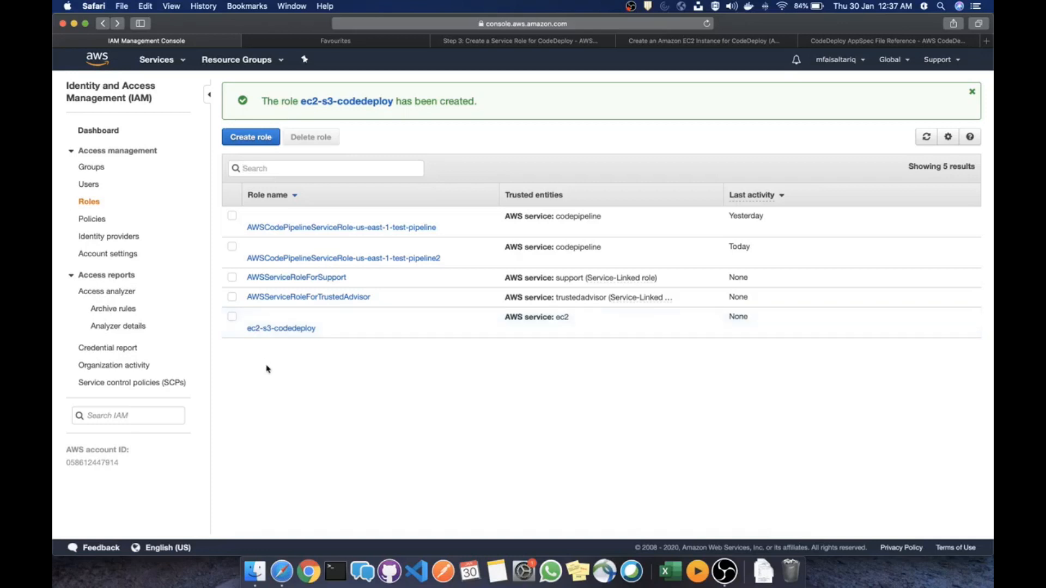
Start another role for the CodeDeploy service with the CodeDeploy use case and reach permissions
{"action": "left_click", "coordinate": [255, 140]}
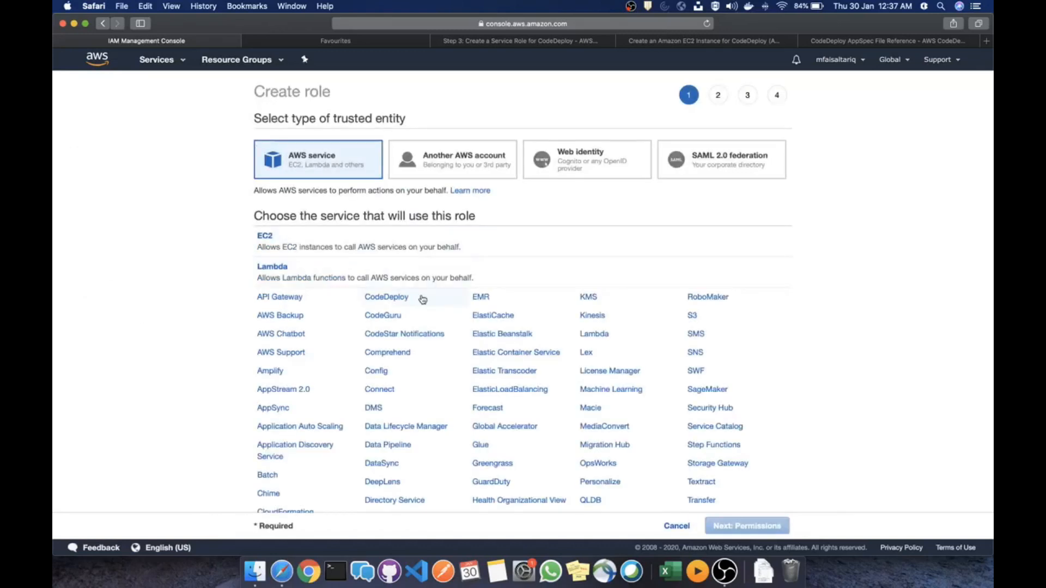
{"action": "scroll", "coordinate": [422, 300], "scroll_direction": "down", "scroll_amount": 3}
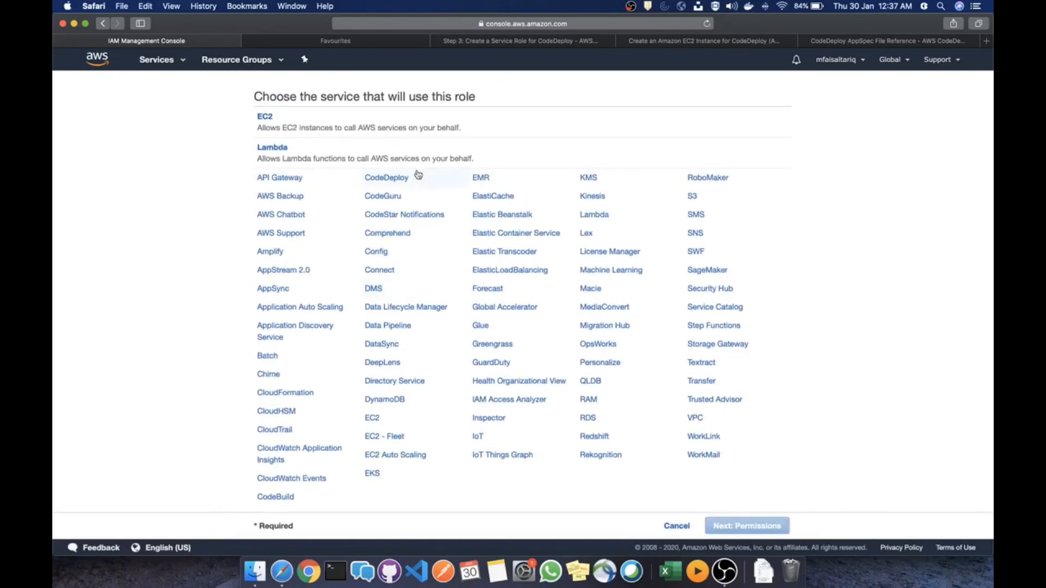
{"action": "left_click", "coordinate": [388, 180]}
{"action": "scroll", "coordinate": [354, 234], "scroll_direction": "down", "scroll_amount": 3}
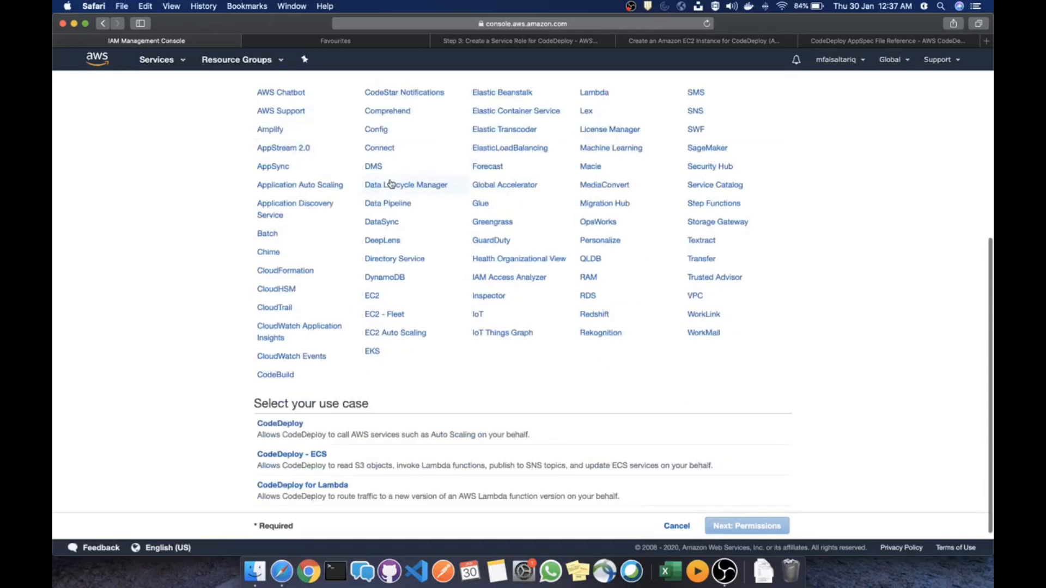
{"action": "left_click", "coordinate": [381, 439]}
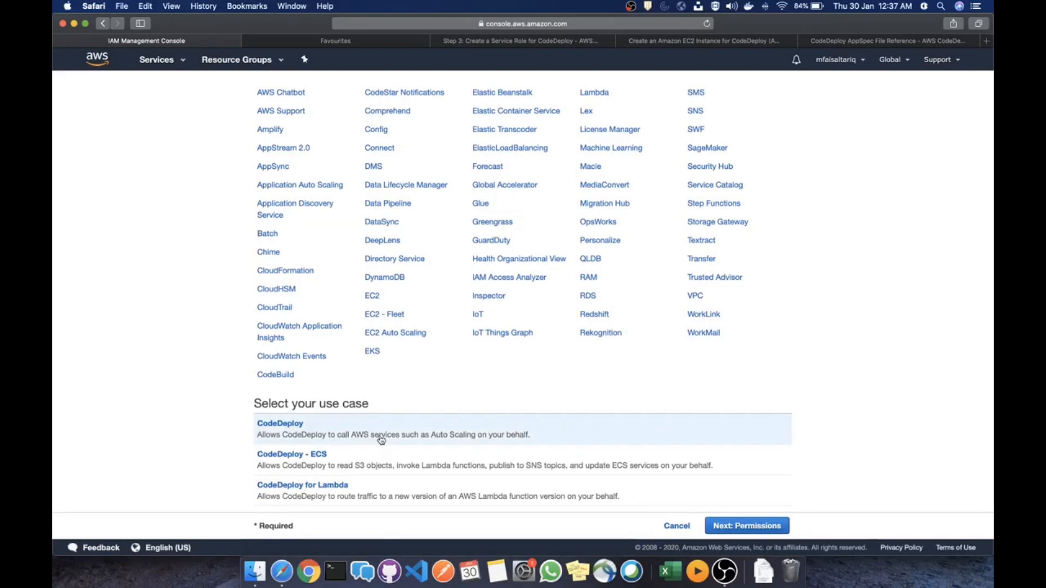
{"action": "left_click", "coordinate": [742, 526]}
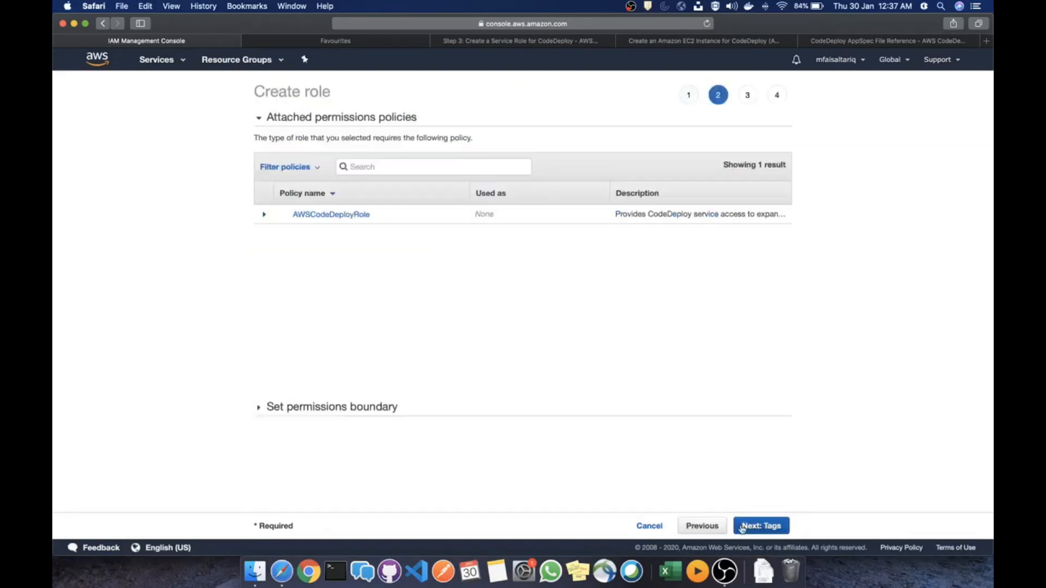
Expand AWSCodeDeployRole and read its JSON allowing autoscaling, EC2 and Elastic Load Balancing actions
{"action": "left_click", "coordinate": [265, 216]}
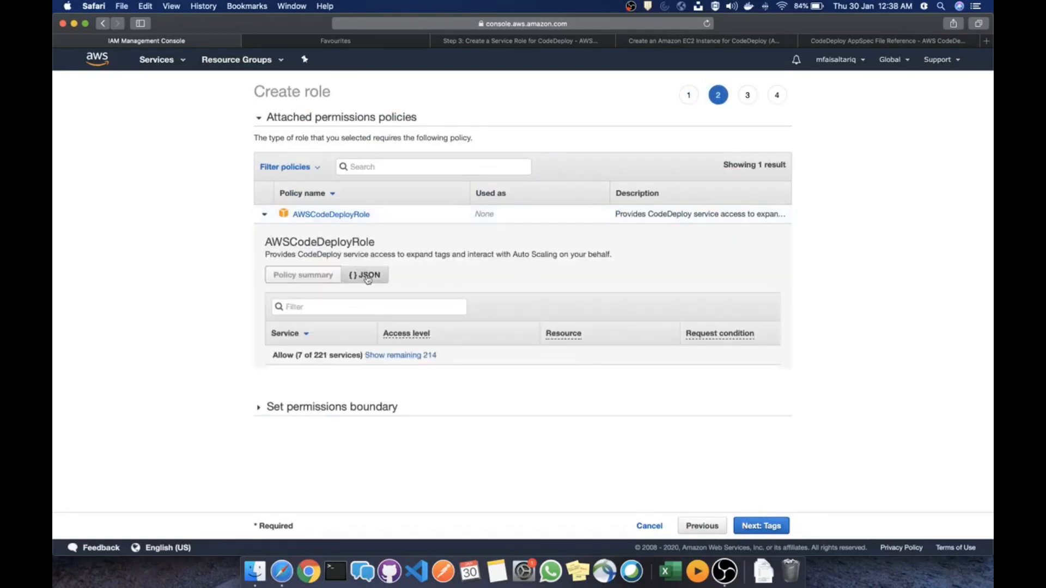
{"action": "left_click", "coordinate": [369, 277]}
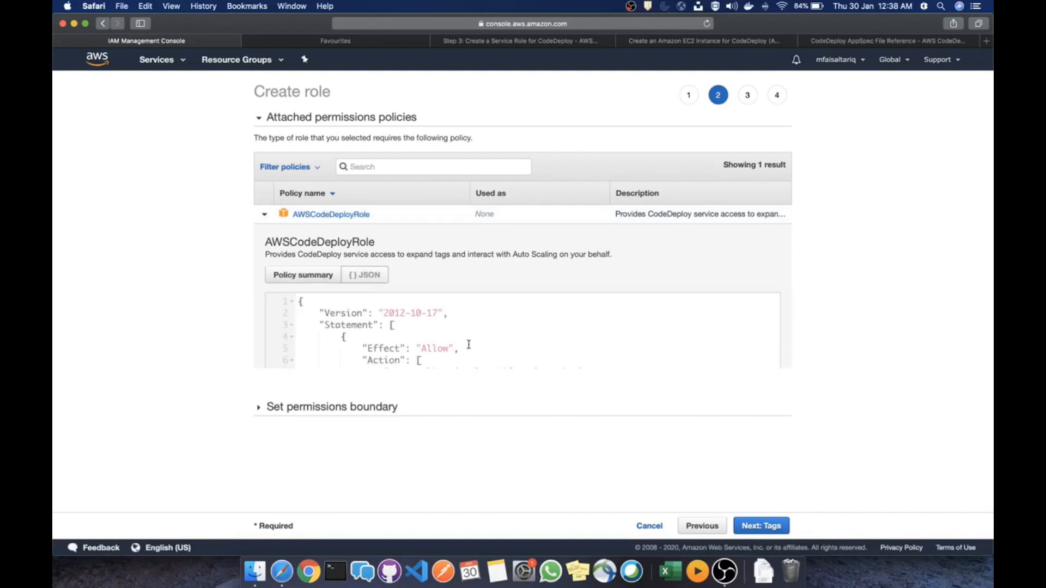
{"action": "scroll", "coordinate": [468, 344], "scroll_direction": "down", "scroll_amount": 10}
{"action": "scroll", "coordinate": [468, 344], "scroll_direction": "down", "scroll_amount": 5}
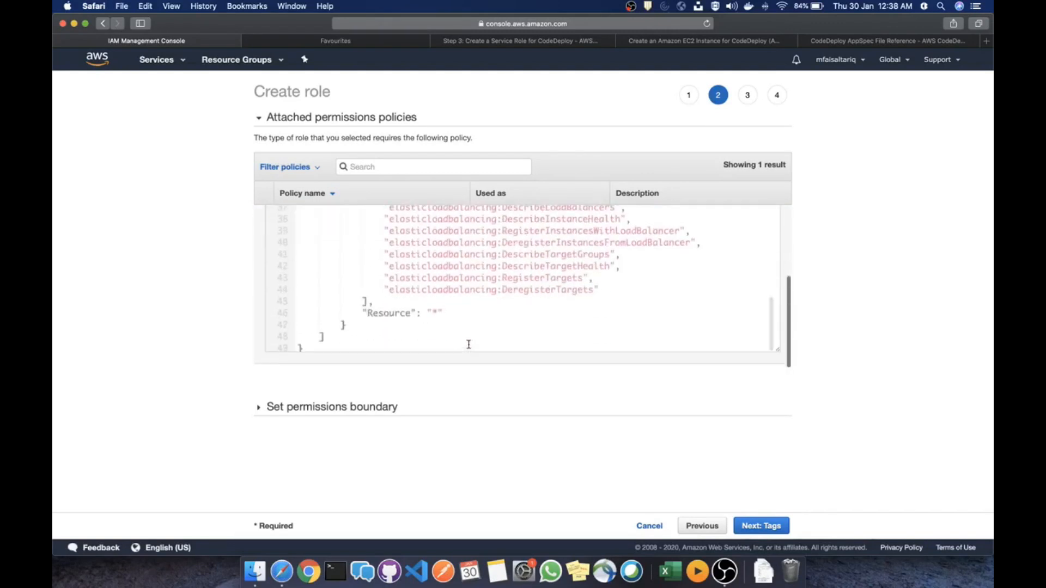
{"action": "scroll", "coordinate": [468, 344], "scroll_direction": "up", "scroll_amount": 10}
{"action": "scroll", "coordinate": [469, 345], "scroll_direction": "up", "scroll_amount": 10}
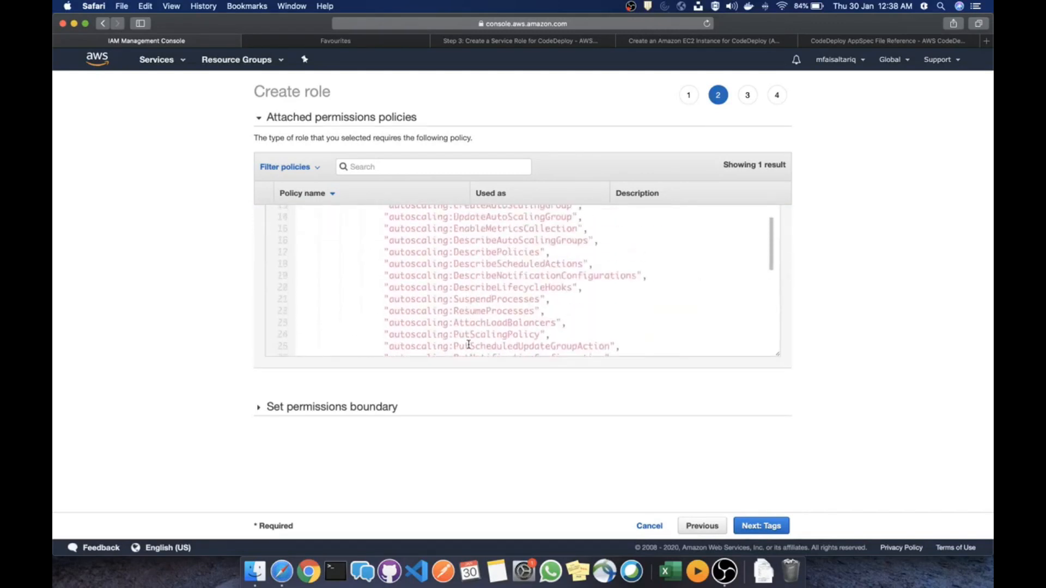
{"action": "scroll", "coordinate": [468, 344], "scroll_direction": "down", "scroll_amount": 10}
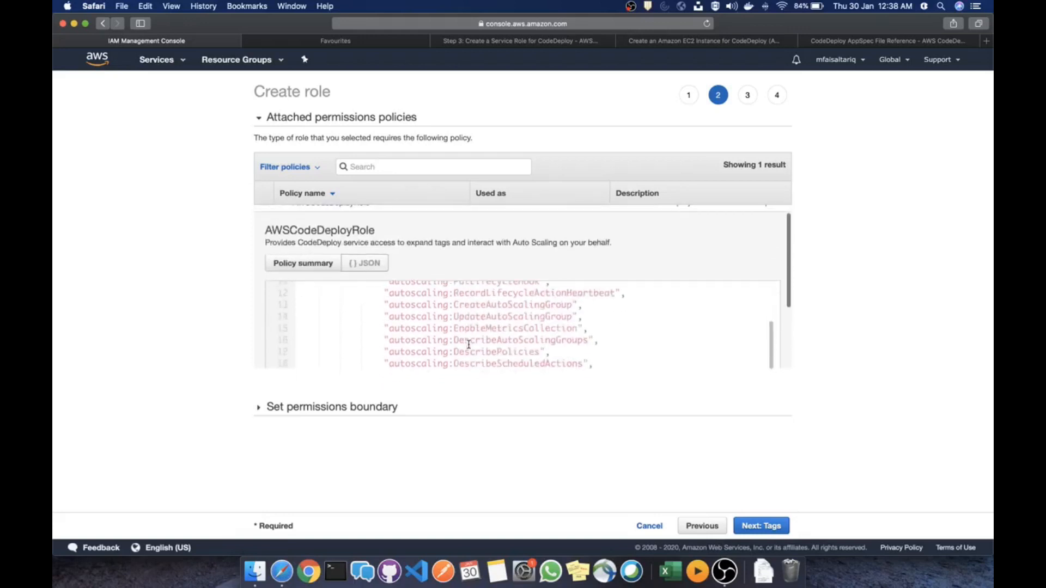
{"action": "scroll", "coordinate": [468, 344], "scroll_direction": "up", "scroll_amount": 10}
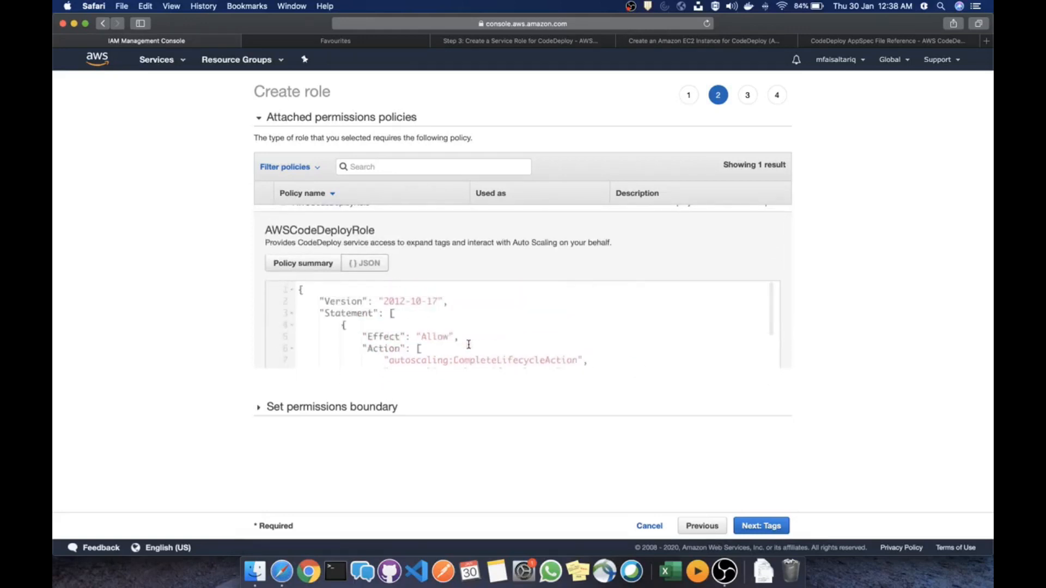
{"action": "scroll", "coordinate": [469, 345], "scroll_direction": "down", "scroll_amount": 10}
{"action": "scroll", "coordinate": [468, 344], "scroll_direction": "down", "scroll_amount": 5}
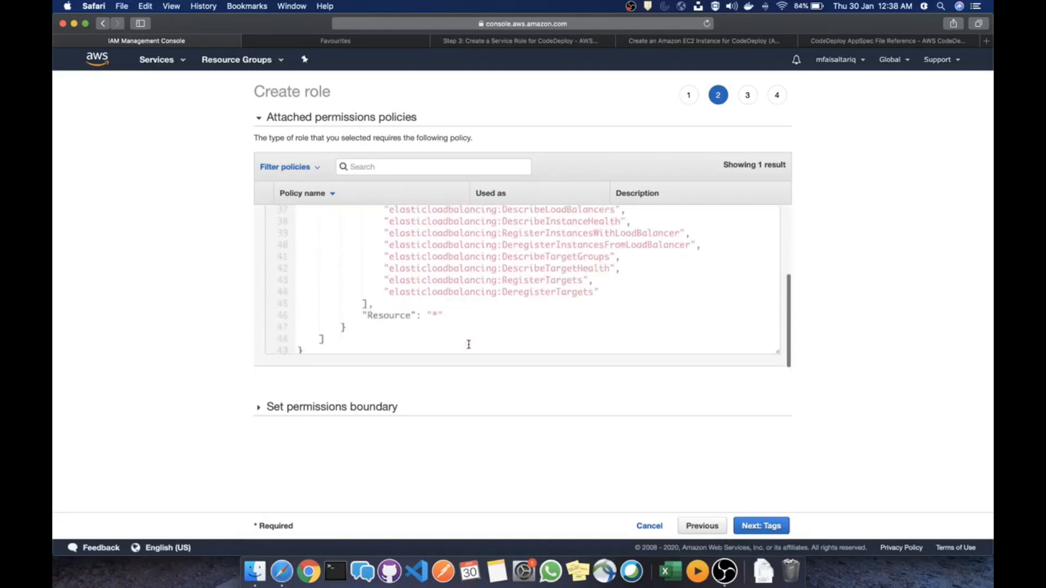
{"action": "scroll", "coordinate": [468, 344], "scroll_direction": "up", "scroll_amount": 5}
{"action": "scroll", "coordinate": [468, 344], "scroll_direction": "down", "scroll_amount": 5}
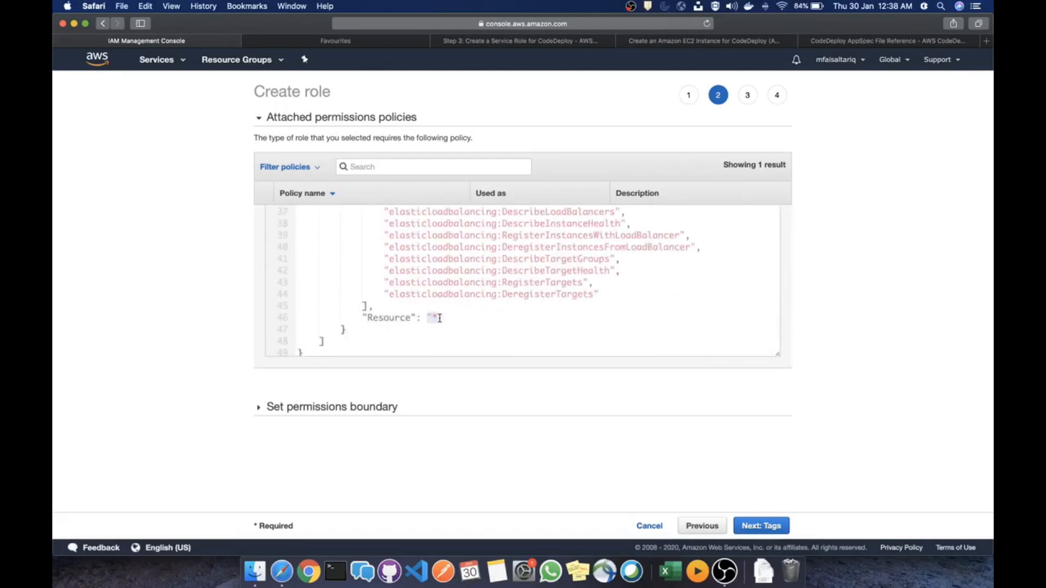
{"action": "scroll", "coordinate": [490, 289], "scroll_direction": "up", "scroll_amount": 10}
{"action": "scroll", "coordinate": [492, 289], "scroll_direction": "up", "scroll_amount": 3}
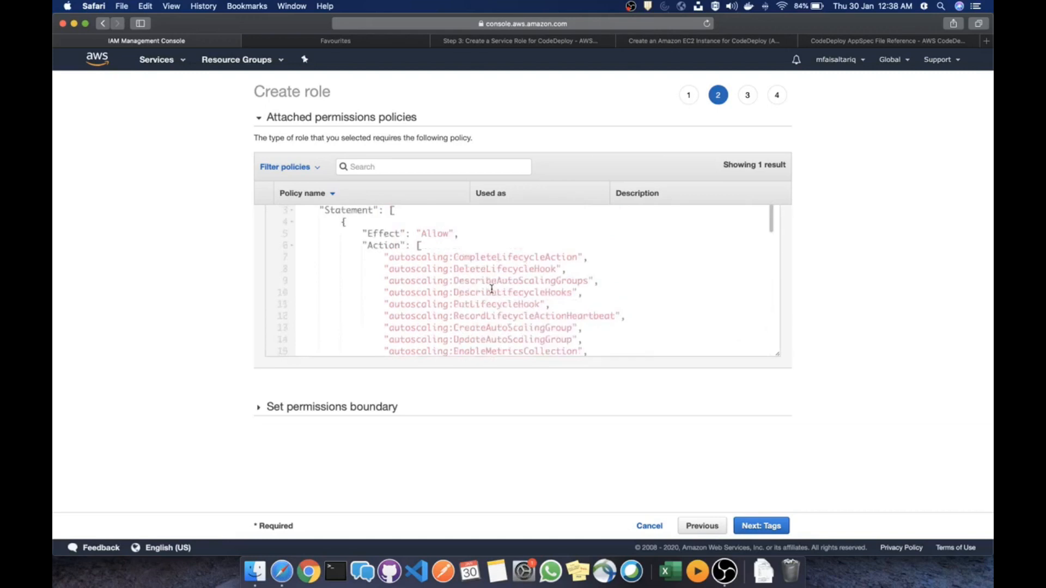
{"action": "scroll", "coordinate": [492, 289], "scroll_direction": "down", "scroll_amount": 10}
{"action": "scroll", "coordinate": [491, 289], "scroll_direction": "up", "scroll_amount": 10}
{"action": "scroll", "coordinate": [390, 271], "scroll_direction": "down", "scroll_amount": 10}
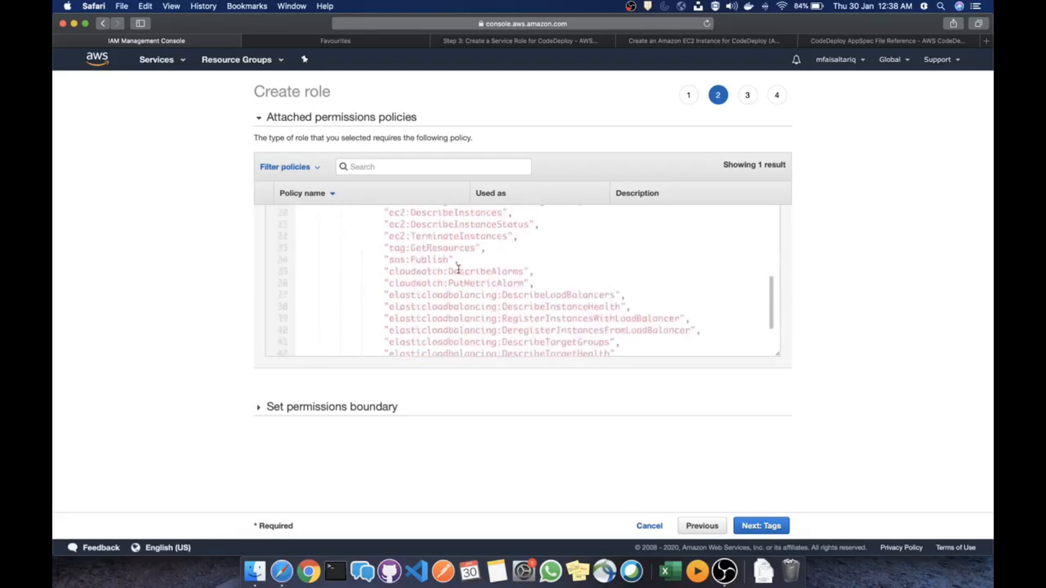
{"action": "scroll", "coordinate": [447, 281], "scroll_direction": "up", "scroll_amount": 10}
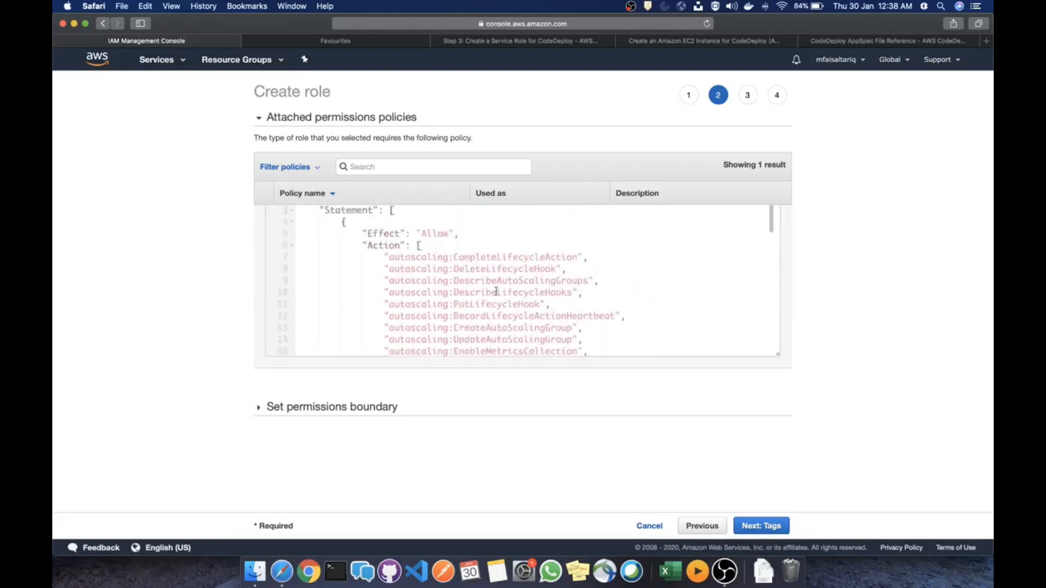
Skip tags and create the CodeDeploy role named code-deploy-role
{"action": "left_click", "coordinate": [764, 527]}
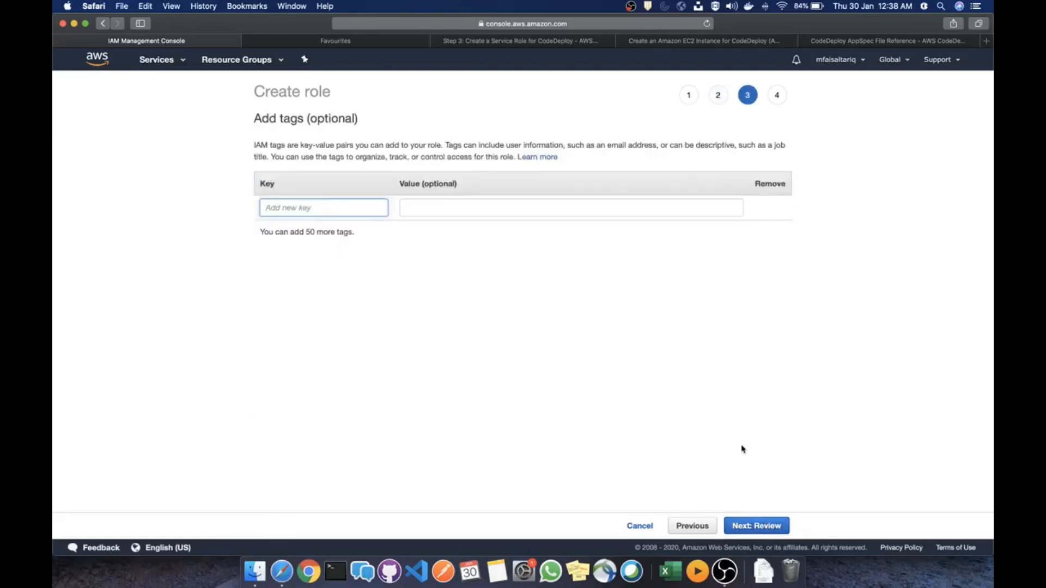
{"action": "left_click", "coordinate": [762, 525]}
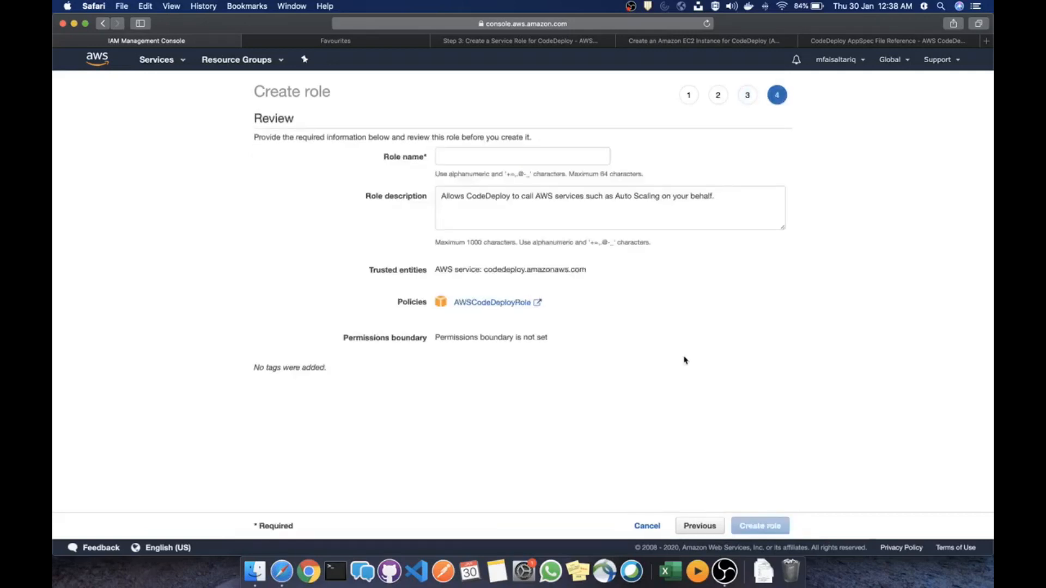
{"action": "left_click", "coordinate": [525, 156]}
{"action": "type", "text": "ec"}
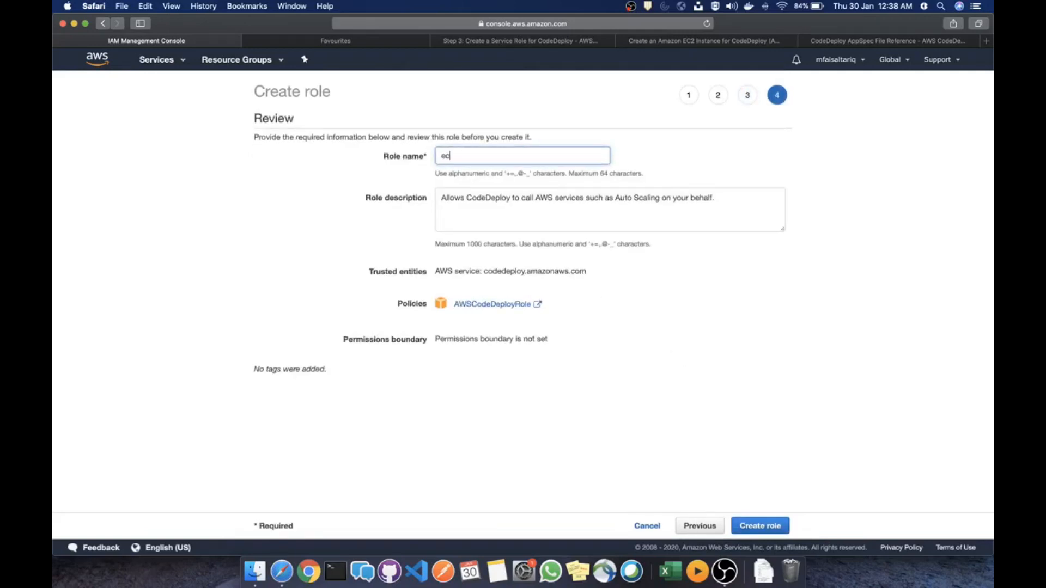
{"action": "key", "text": "BackSpace"}
{"action": "type", "text": "code-deploy-role"}
{"action": "left_click", "coordinate": [761, 526]}
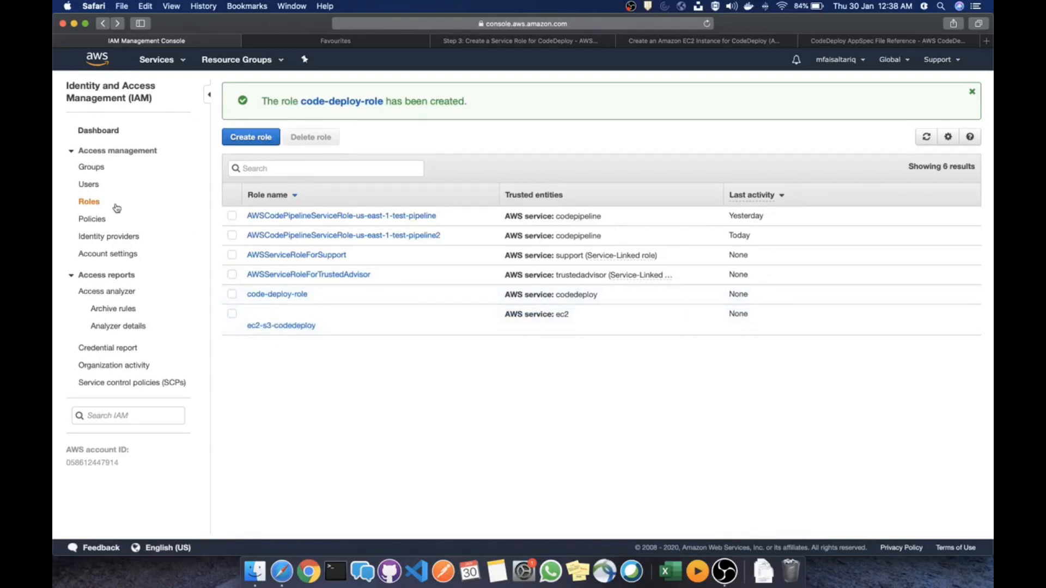
Start a new IAM policy in the JSON editor
{"action": "left_click", "coordinate": [101, 221]}
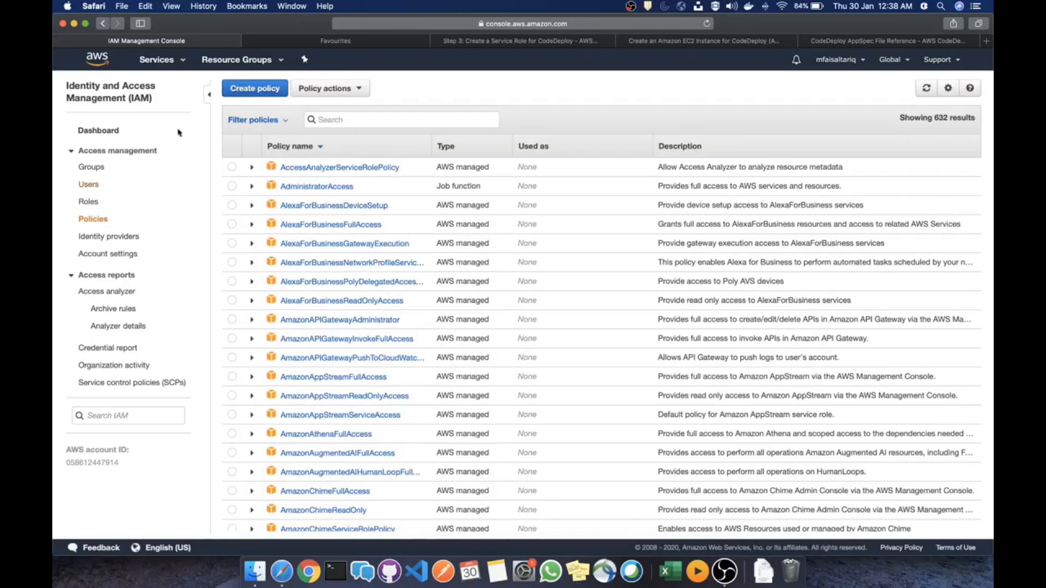
{"action": "left_click", "coordinate": [255, 89]}
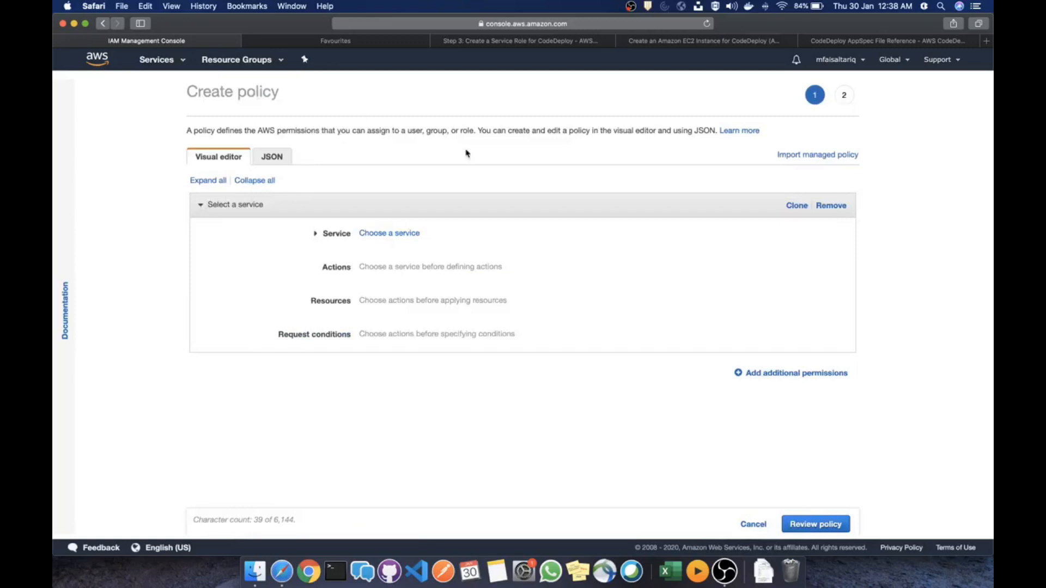
{"action": "left_click", "coordinate": [275, 156]}
Copy the sample S3 policy JSON from the guide's Step 4: Create an IAM Instance Profile (Console)
{"action": "left_click", "coordinate": [708, 43]}
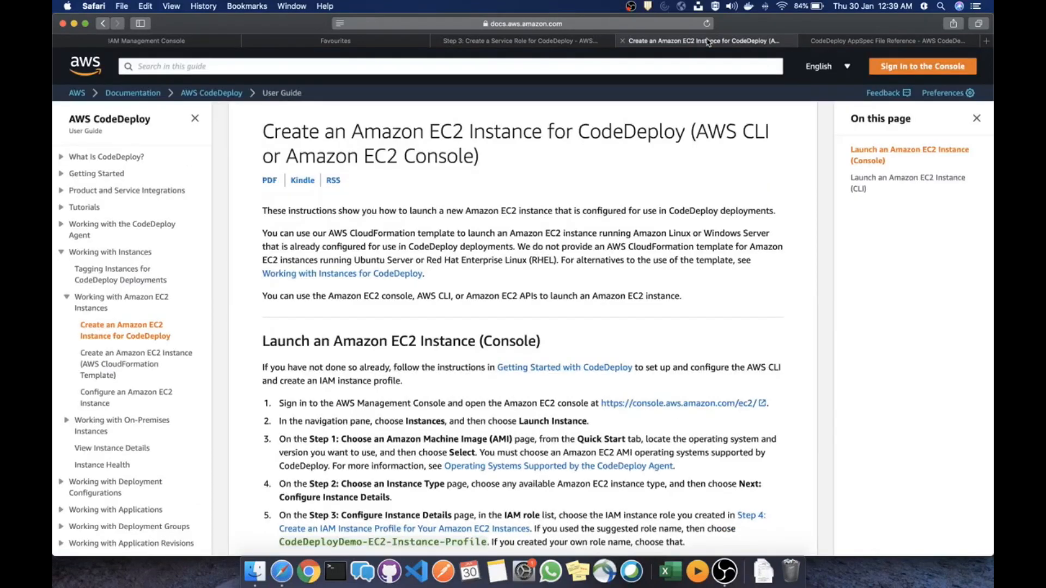
{"action": "left_click", "coordinate": [546, 44]}
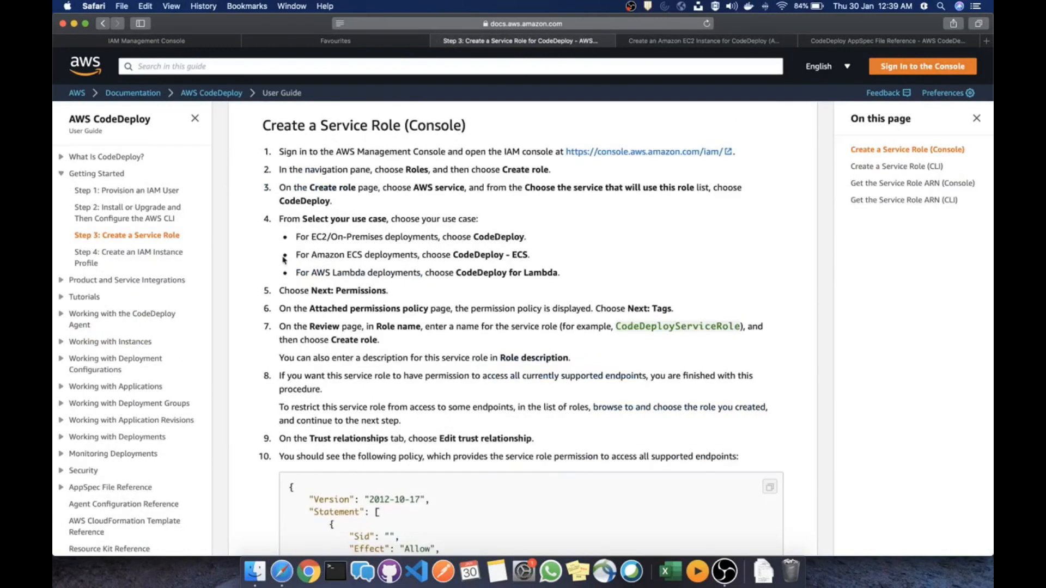
{"action": "left_click", "coordinate": [157, 255]}
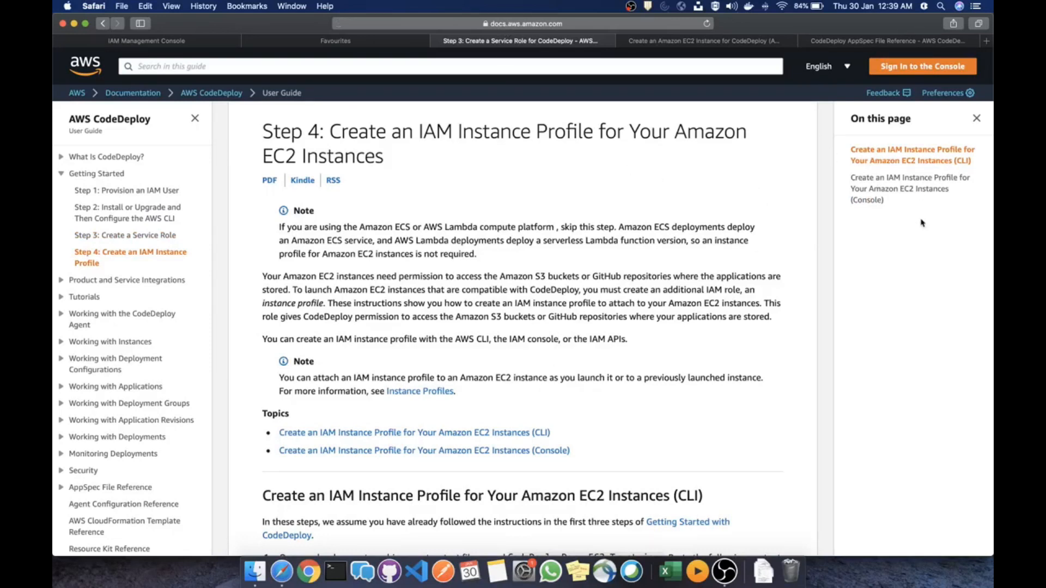
{"action": "left_click", "coordinate": [890, 191]}
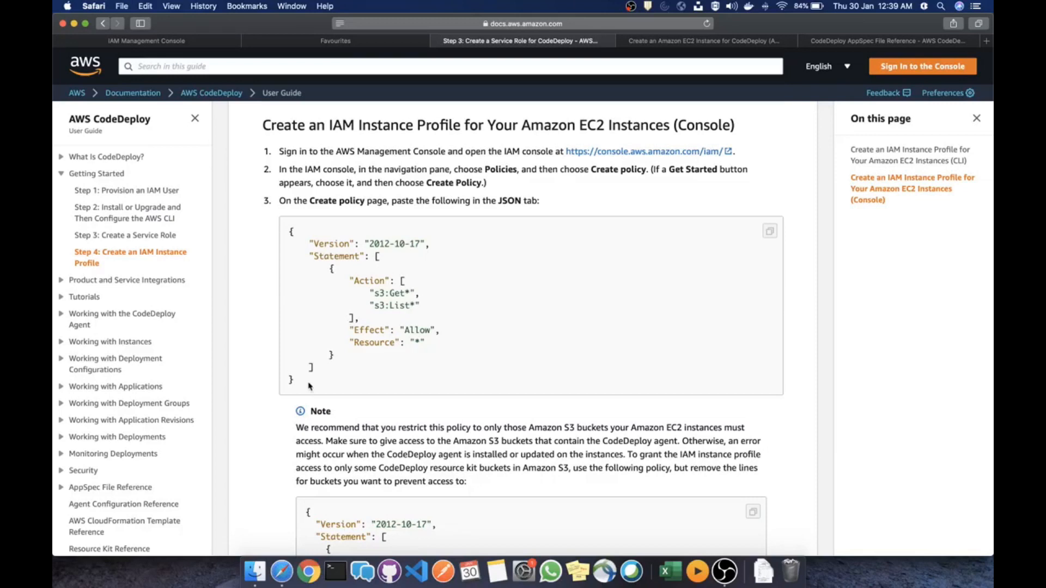
{"action": "left_click_drag", "start_coordinate": [310, 384], "coordinate": [282, 228]}
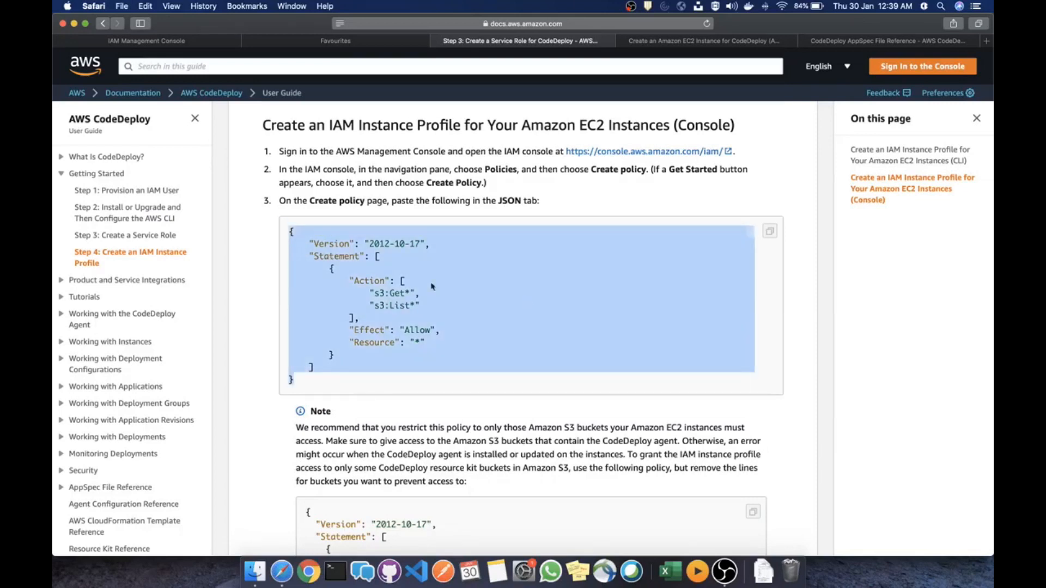
{"action": "key", "text": "super+c"}
Replace the default policy JSON with the copied S3 policy and preview it
{"action": "left_click", "coordinate": [177, 42]}
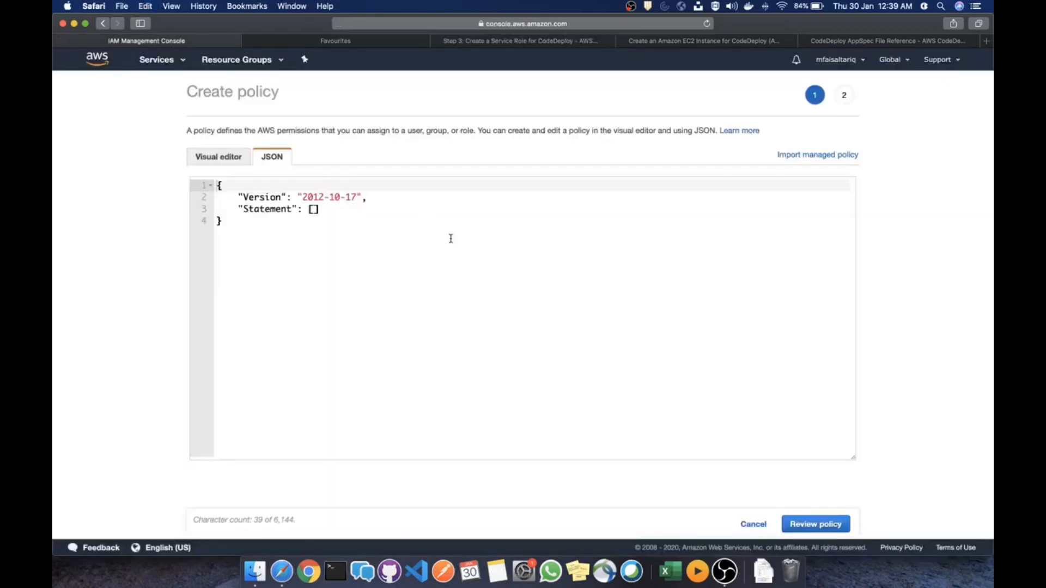
{"action": "key", "text": "super+a"}
{"action": "key", "text": "super+v"}
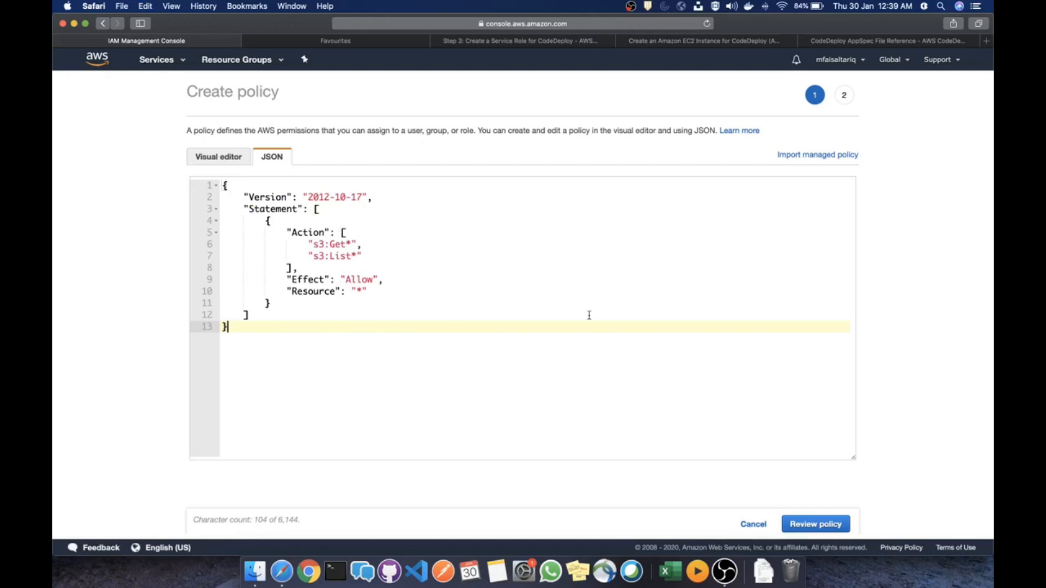
{"action": "left_click", "coordinate": [829, 525]}
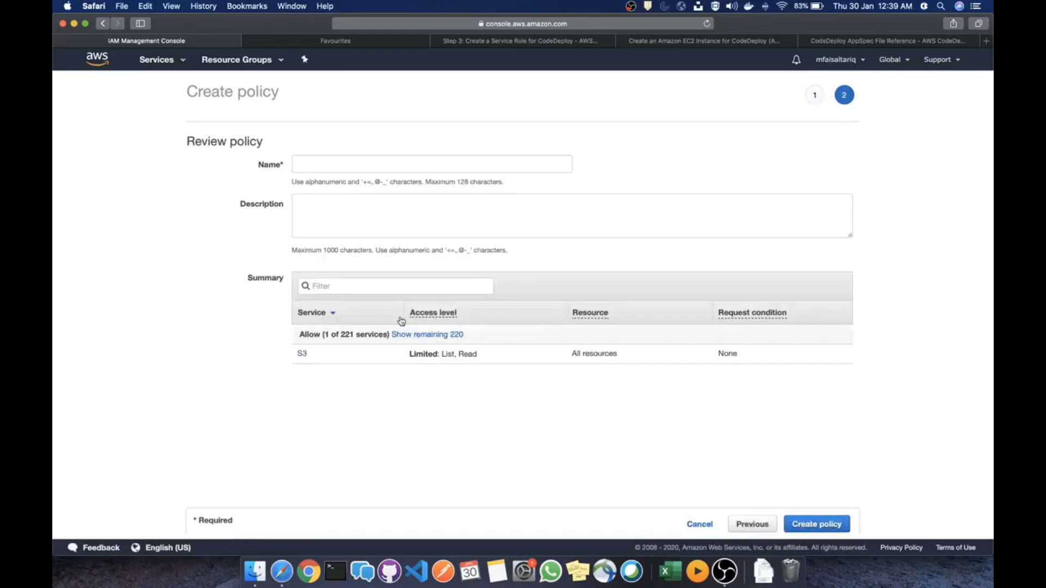
Compare the policy's S3 Get and List actions against the guide's restricted sample policy
{"action": "left_click", "coordinate": [767, 529]}
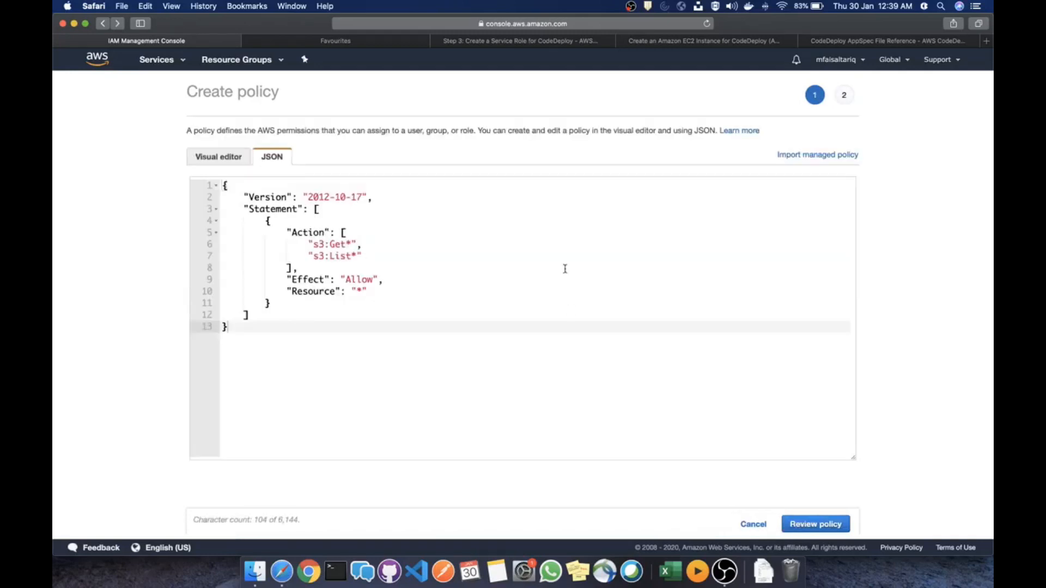
{"action": "left_click", "coordinate": [358, 292]}
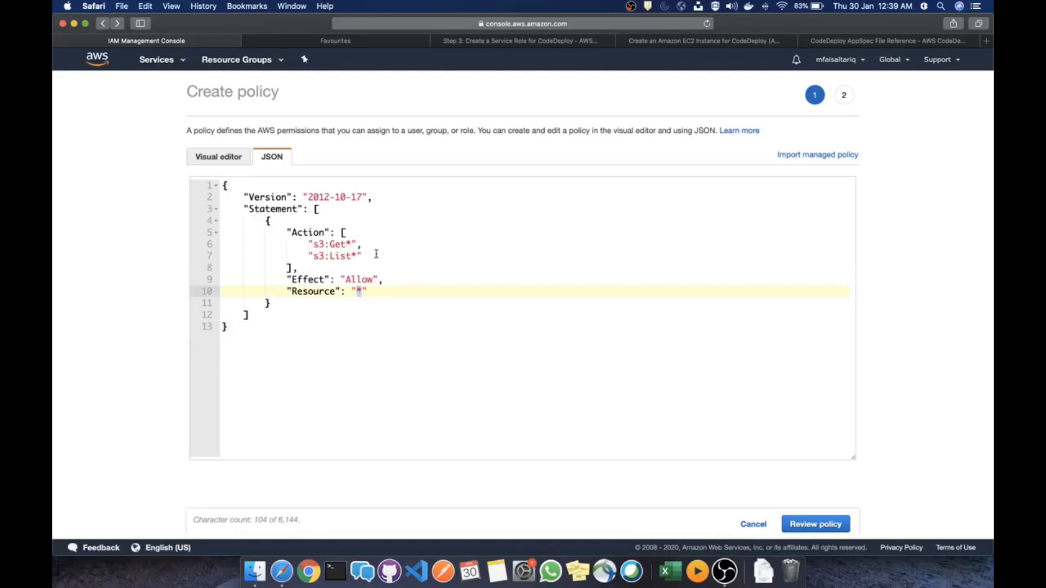
{"action": "left_click_drag", "start_coordinate": [361, 256], "coordinate": [313, 243]}
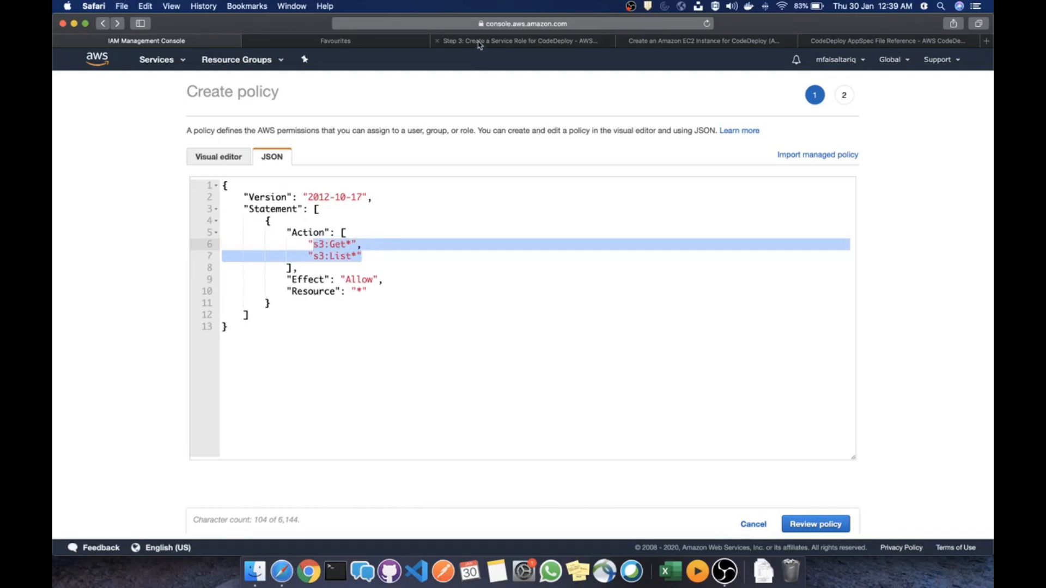
{"action": "left_click", "coordinate": [499, 43]}
{"action": "scroll", "coordinate": [485, 338], "scroll_direction": "down", "scroll_amount": 10}
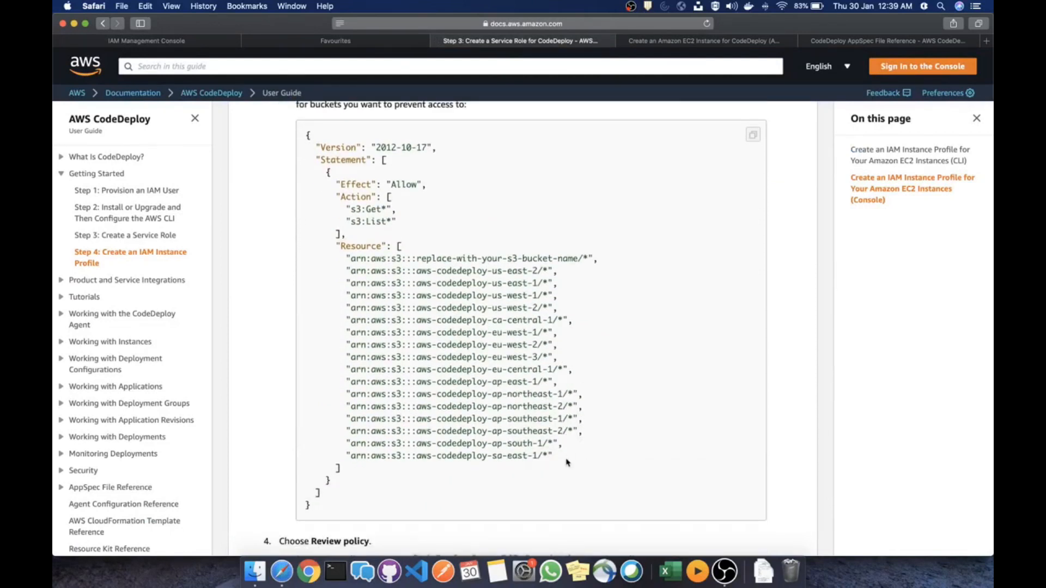
{"action": "left_click_drag", "start_coordinate": [565, 460], "coordinate": [333, 209]}
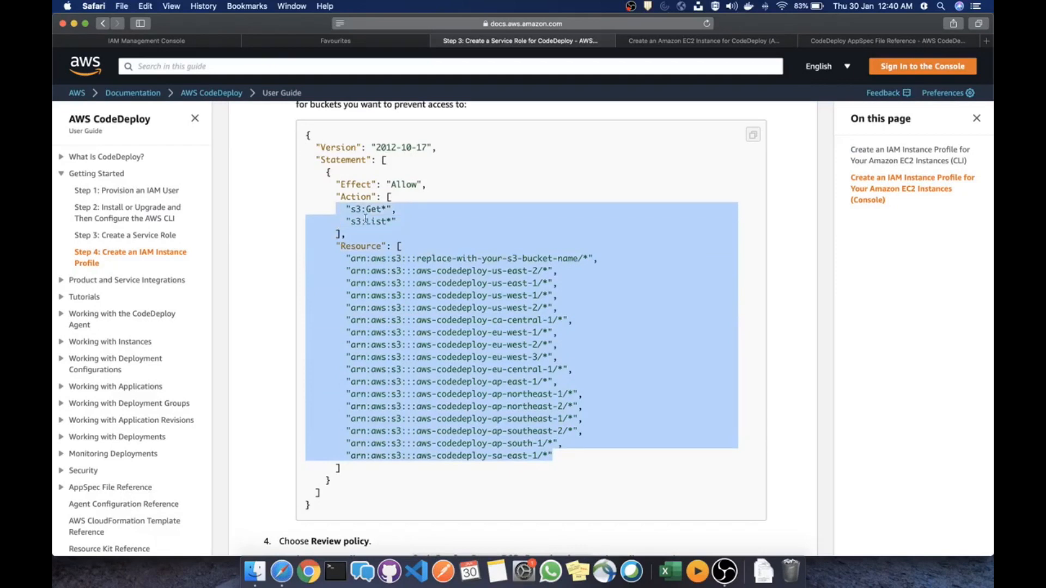
{"action": "scroll", "coordinate": [366, 219], "scroll_direction": "up", "scroll_amount": 5}
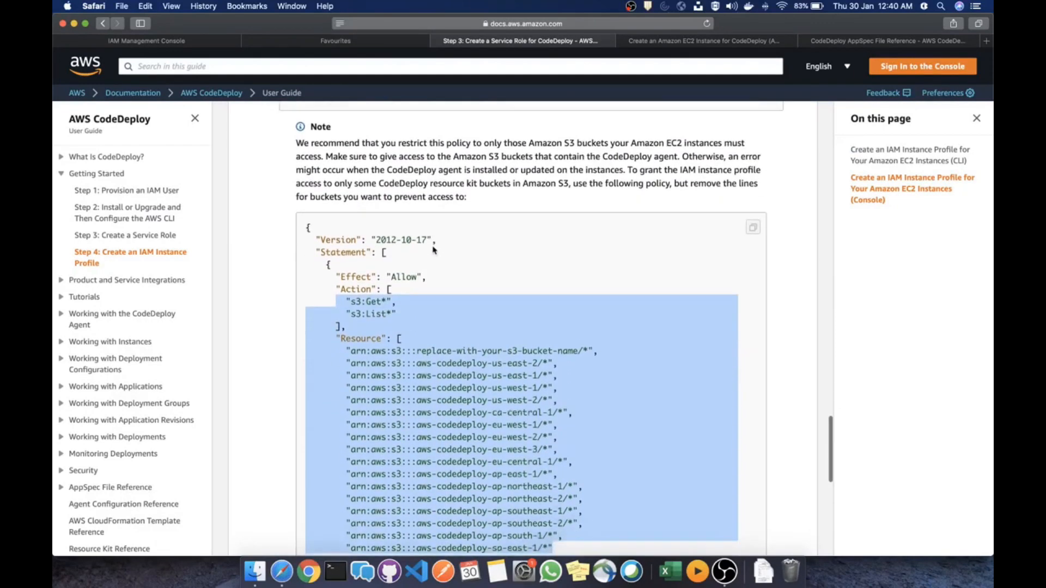
{"action": "scroll", "coordinate": [434, 250], "scroll_direction": "down", "scroll_amount": 4}
{"action": "scroll", "coordinate": [434, 250], "scroll_direction": "up", "scroll_amount": 5}
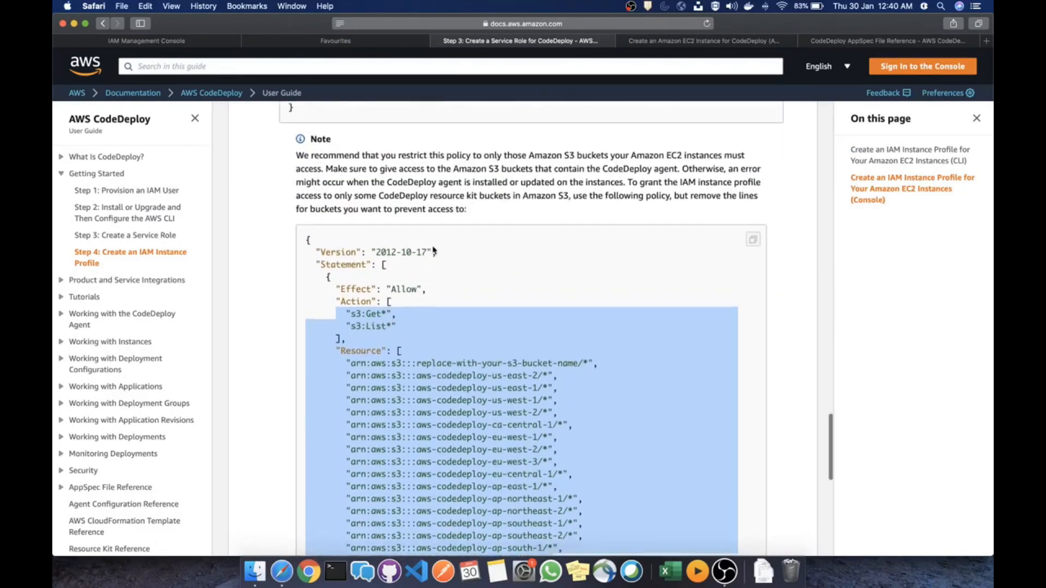
{"action": "scroll", "coordinate": [435, 250], "scroll_direction": "down", "scroll_amount": 5}
{"action": "scroll", "coordinate": [433, 248], "scroll_direction": "up", "scroll_amount": 5}
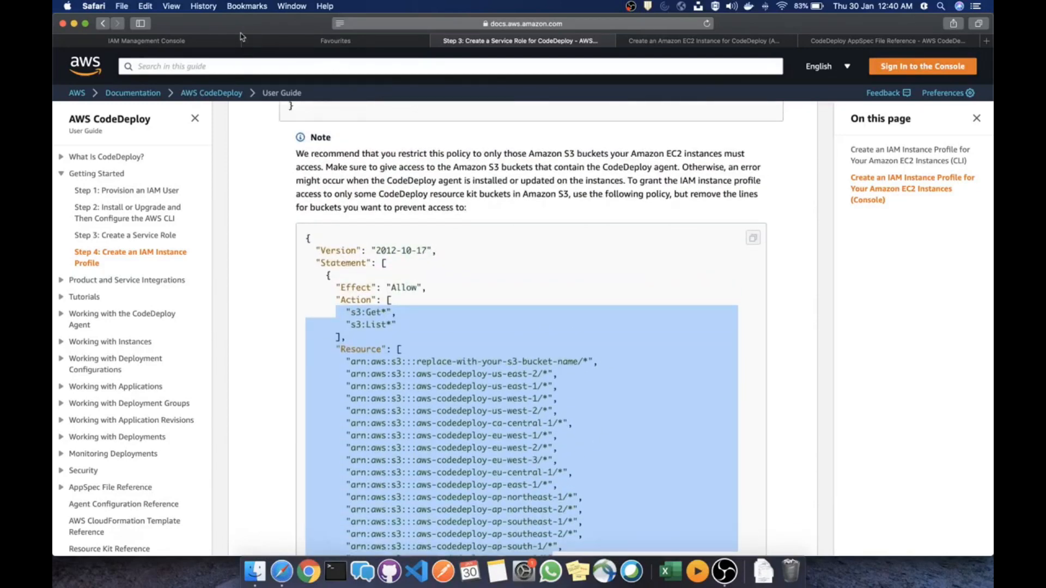
{"action": "scroll", "coordinate": [443, 310], "scroll_direction": "down", "scroll_amount": 3}
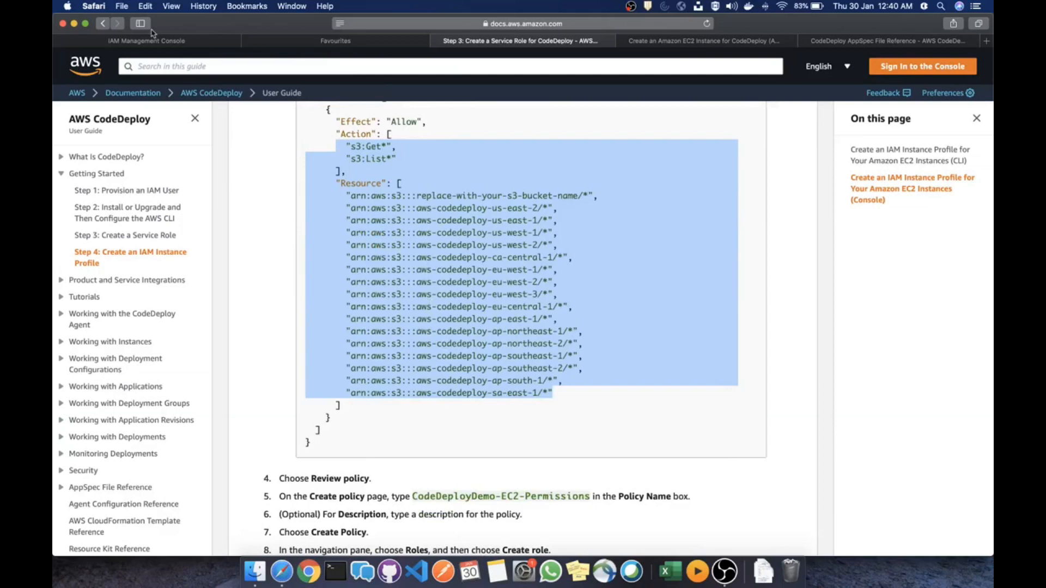
Finalise the policy allowing s3:Get* and s3:List* on Resource "*" and review it
{"action": "left_click", "coordinate": [164, 43]}
{"action": "left_click", "coordinate": [386, 292]}
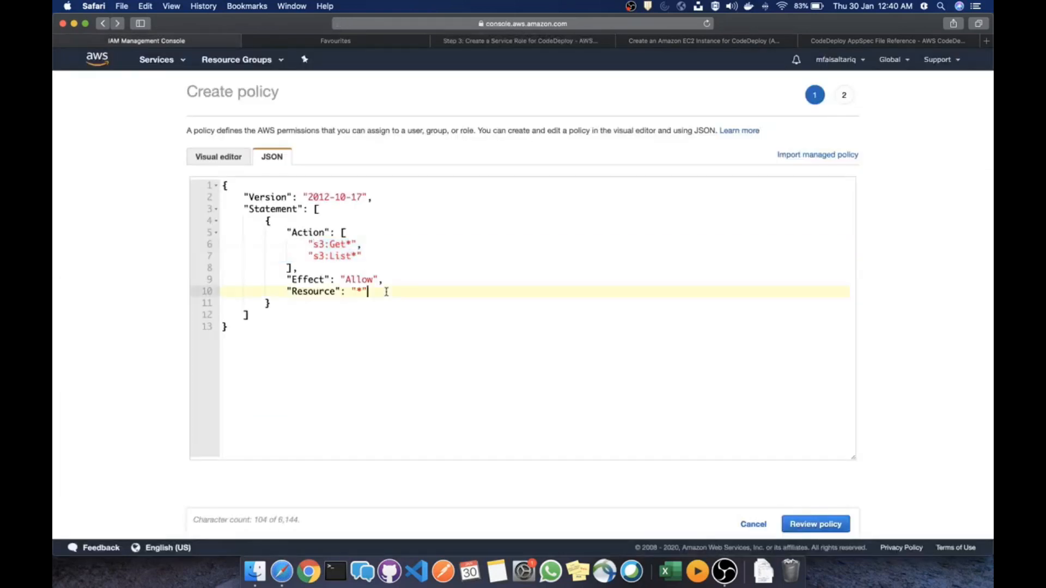
{"action": "left_click", "coordinate": [838, 524]}
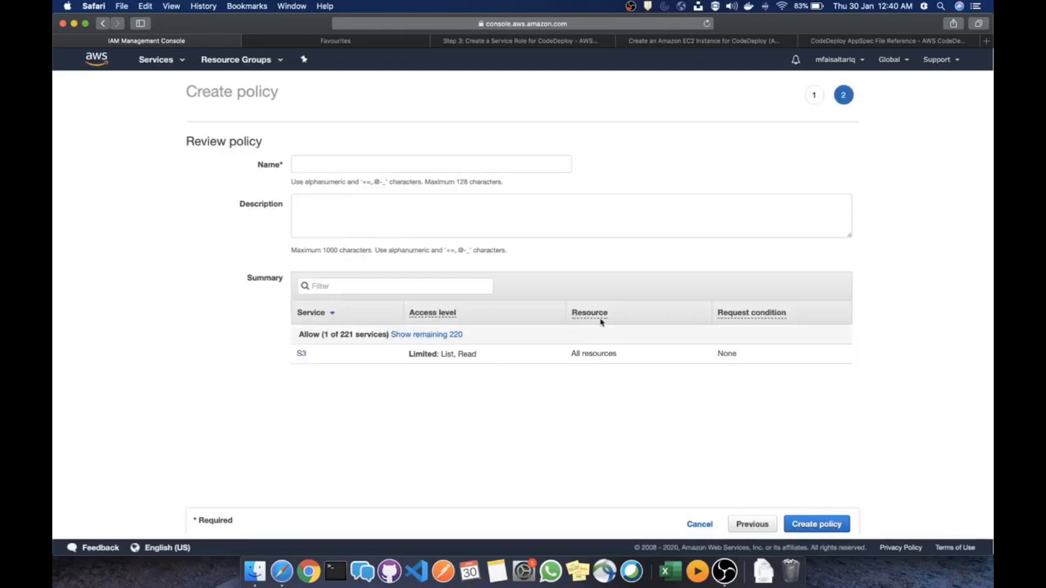
Name the policy ec2-codedeploy-policy and create it
{"action": "left_click", "coordinate": [409, 162]}
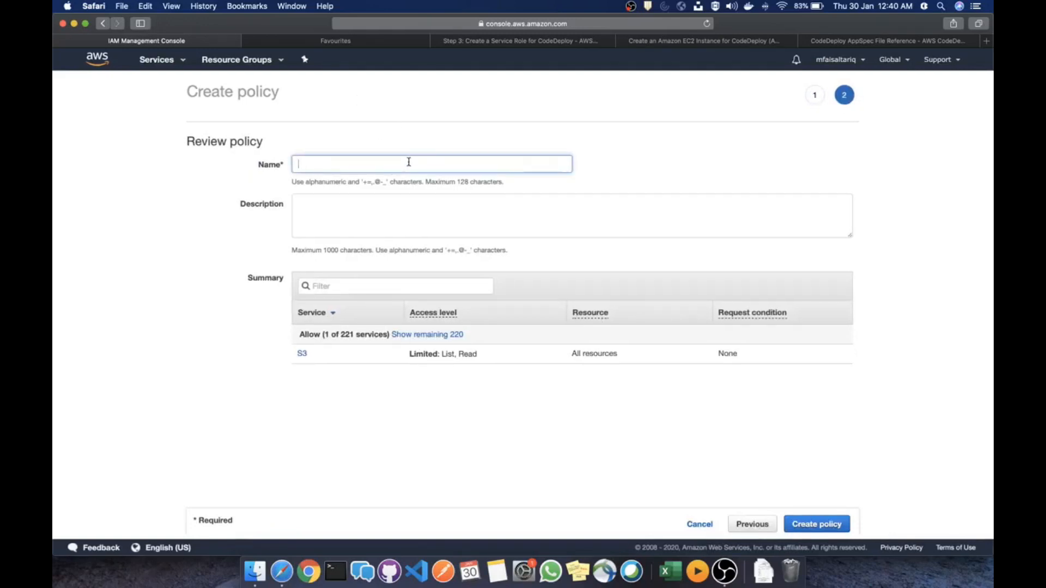
{"action": "type", "text": "ec2-coded"}
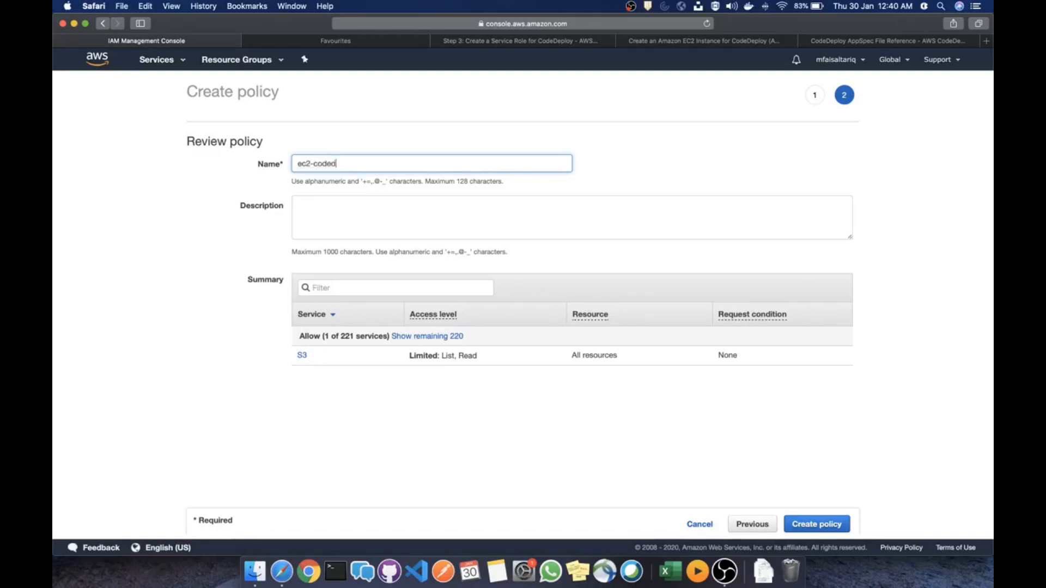
{"action": "type", "text": "eploy-policy"}
{"action": "scroll", "coordinate": [480, 273], "scroll_direction": "down", "scroll_amount": 1}
{"action": "left_click", "coordinate": [813, 524]}
Search the policy list for ec2-code to confirm the new policy exists
{"action": "scroll", "coordinate": [592, 358], "scroll_direction": "down", "scroll_amount": 1}
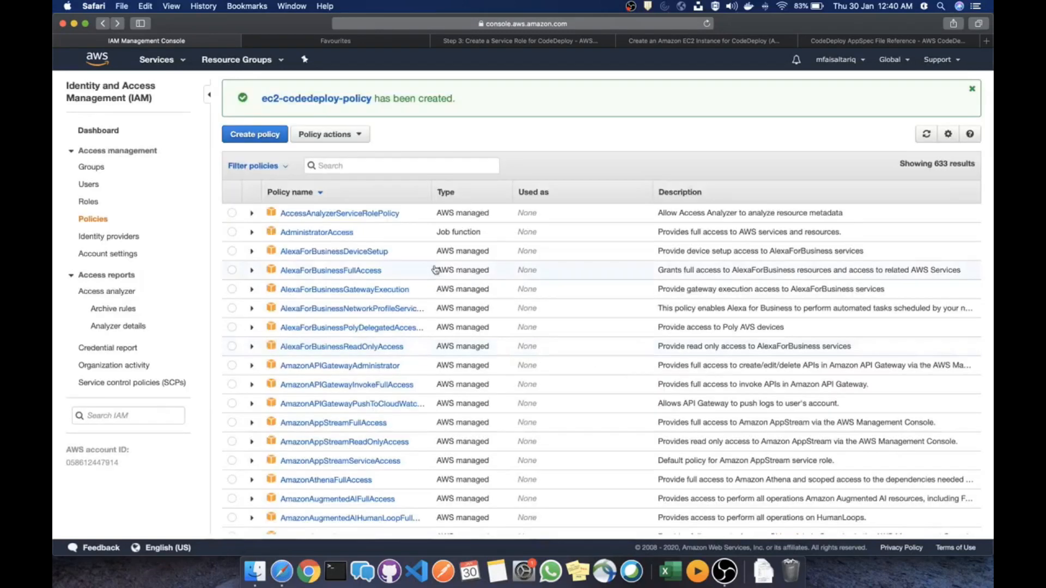
{"action": "type", "text": "ec"}
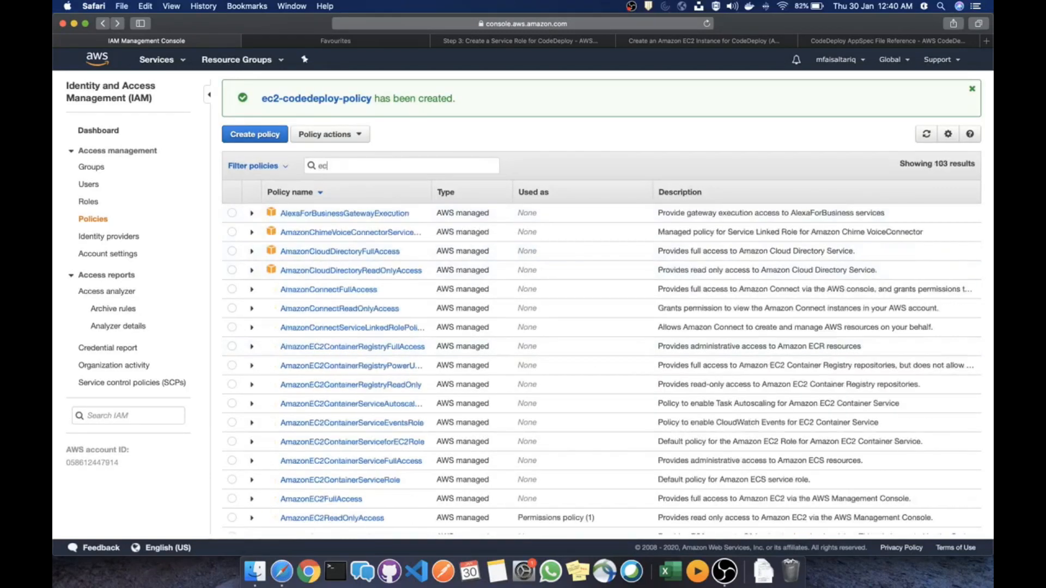
{"action": "type", "text": "2-code"}
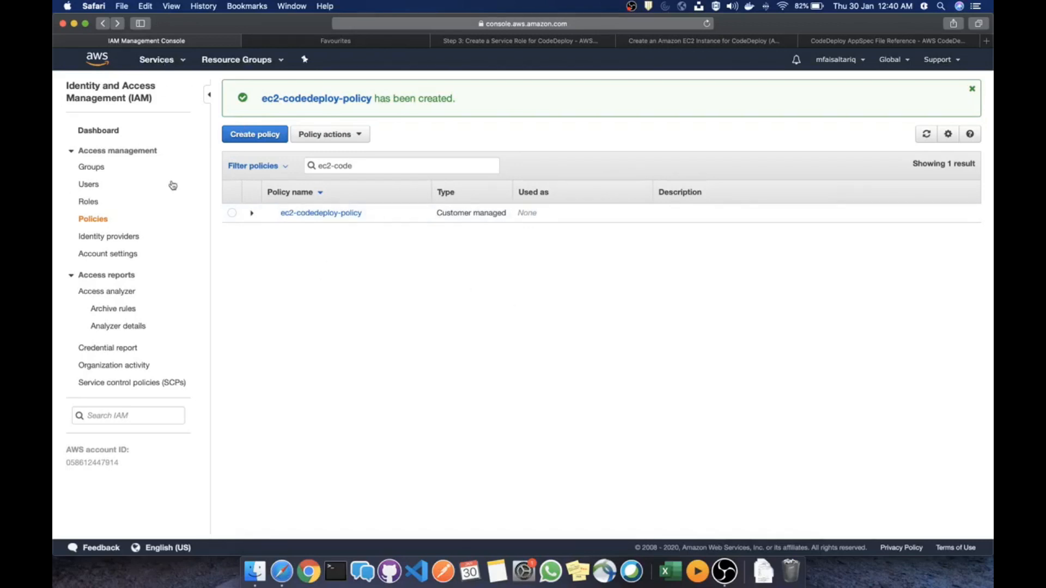
{"action": "left_click", "coordinate": [166, 61]}
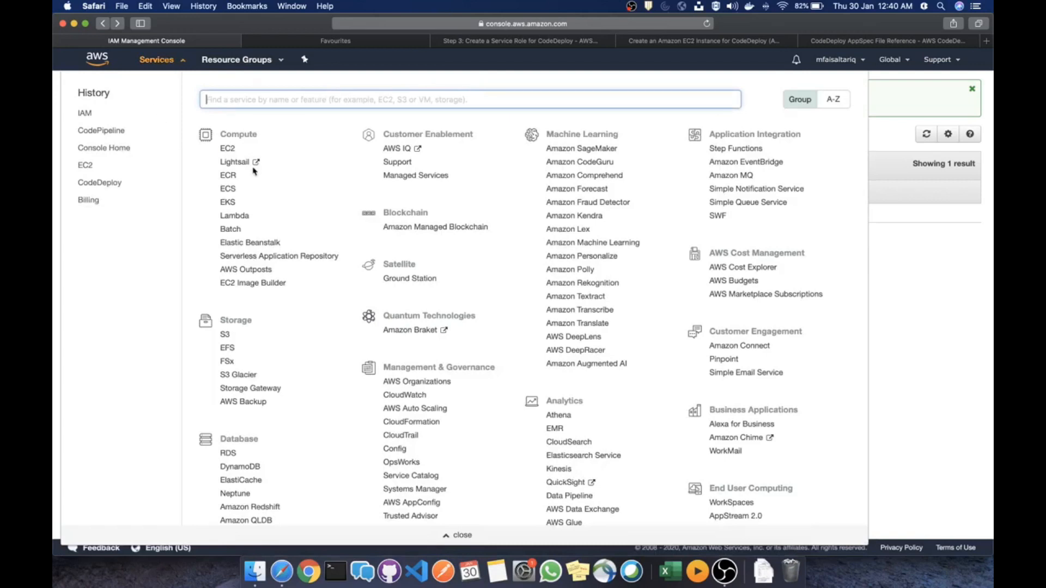
Terminate the instance listed under EC2 Running instances and open the Launch Instance wizard
{"action": "left_click", "coordinate": [227, 148]}
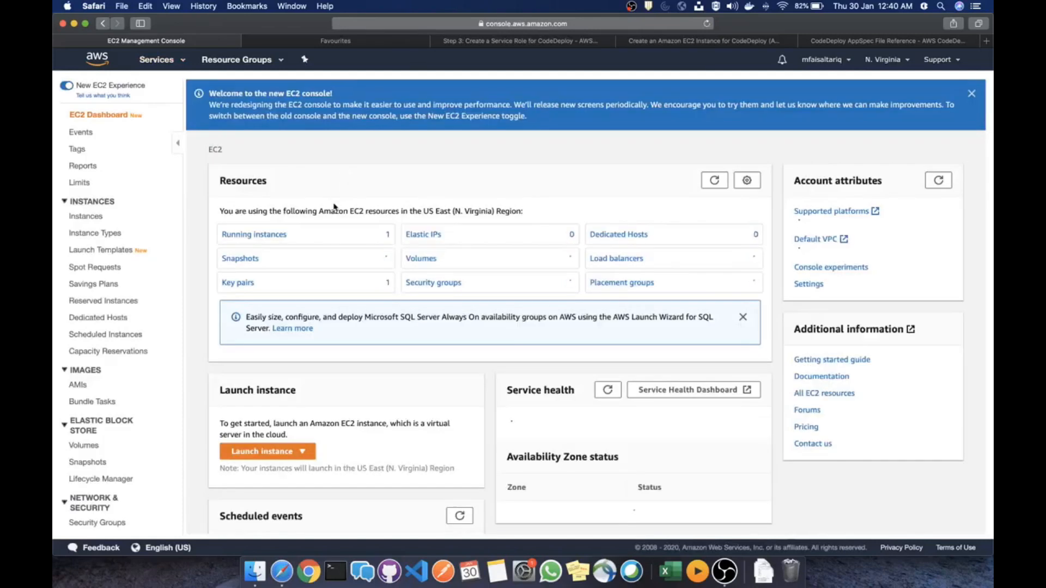
{"action": "left_click", "coordinate": [274, 237]}
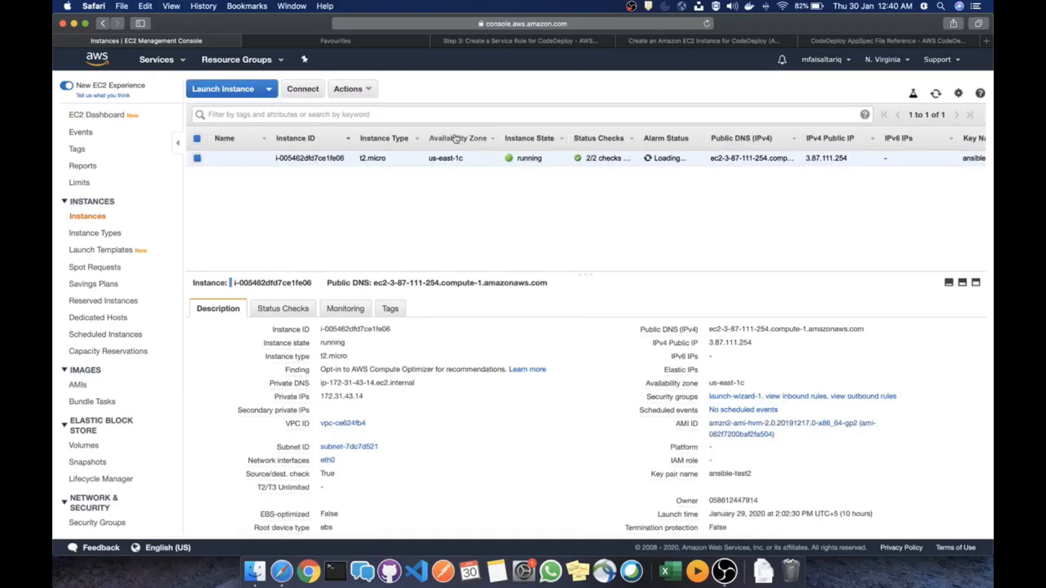
{"action": "right_click", "coordinate": [327, 156]}
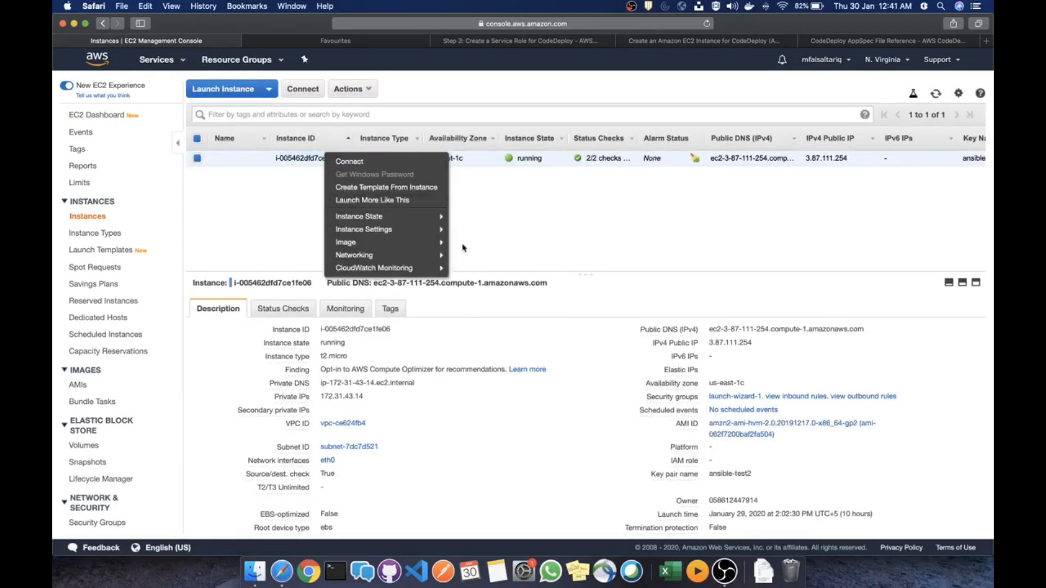
{"action": "mouse_move", "coordinate": [417, 223]}
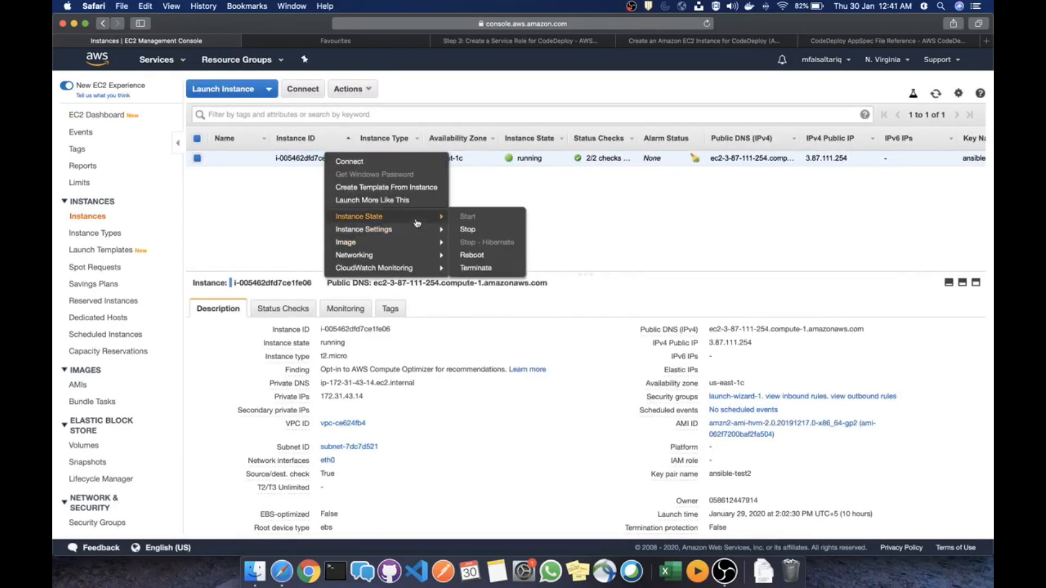
{"action": "left_click", "coordinate": [485, 268]}
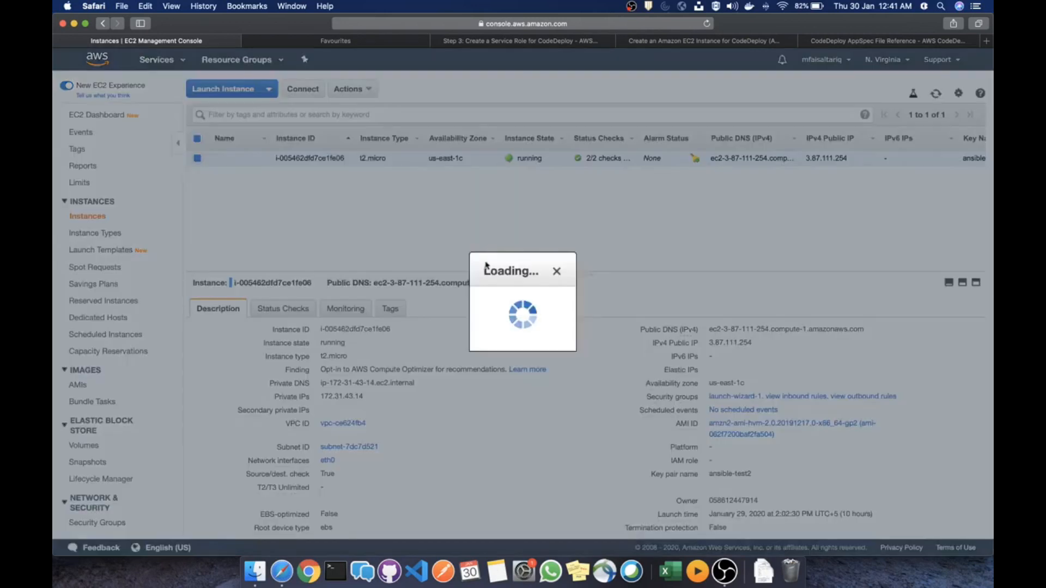
{"action": "left_click", "coordinate": [672, 378]}
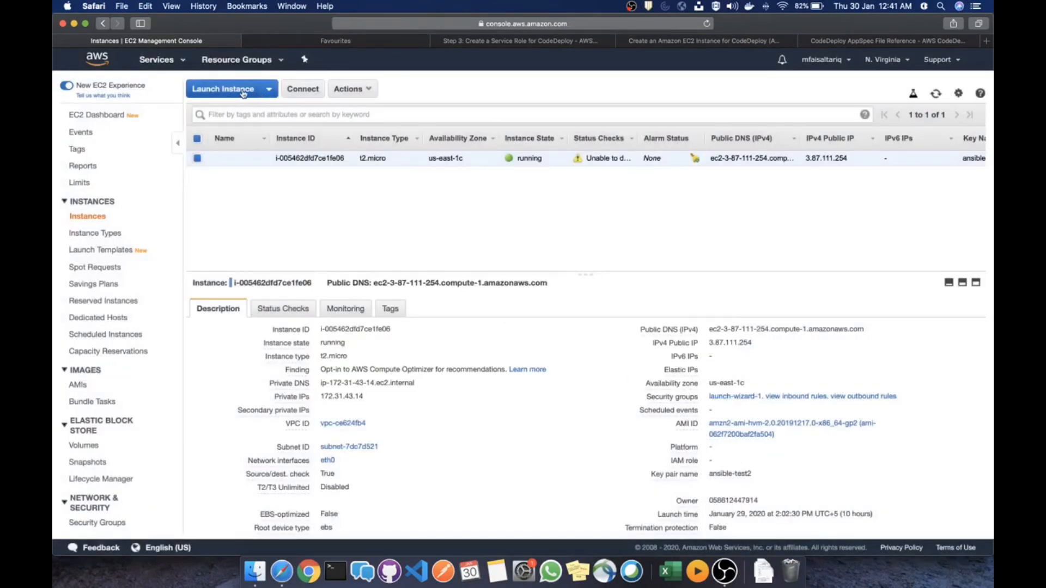
{"action": "left_click", "coordinate": [243, 91]}
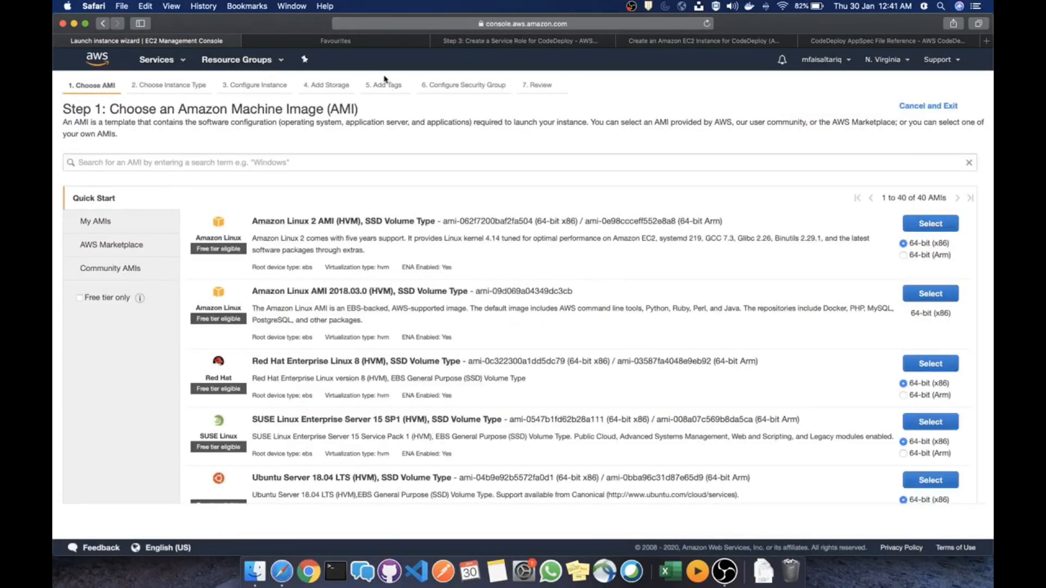
Choose community AMI ami-0cc42a6aebecacf7b with the t2.micro instance type and proceed to instance details
{"action": "left_click", "coordinate": [503, 23]}
{"action": "type", "text": "ami-0cc42a6aebecacf7b"}
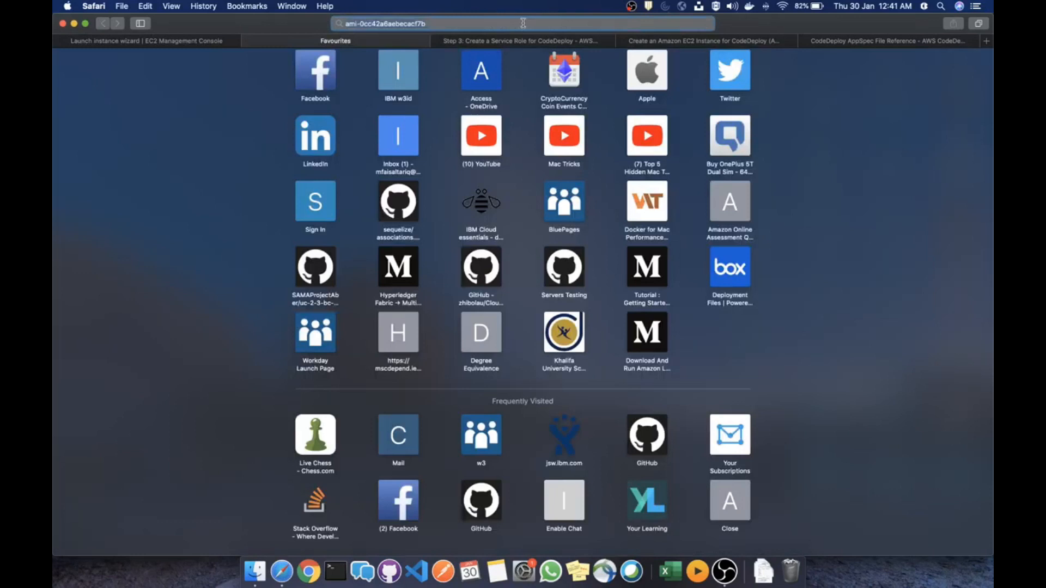
{"action": "left_click", "coordinate": [147, 40]}
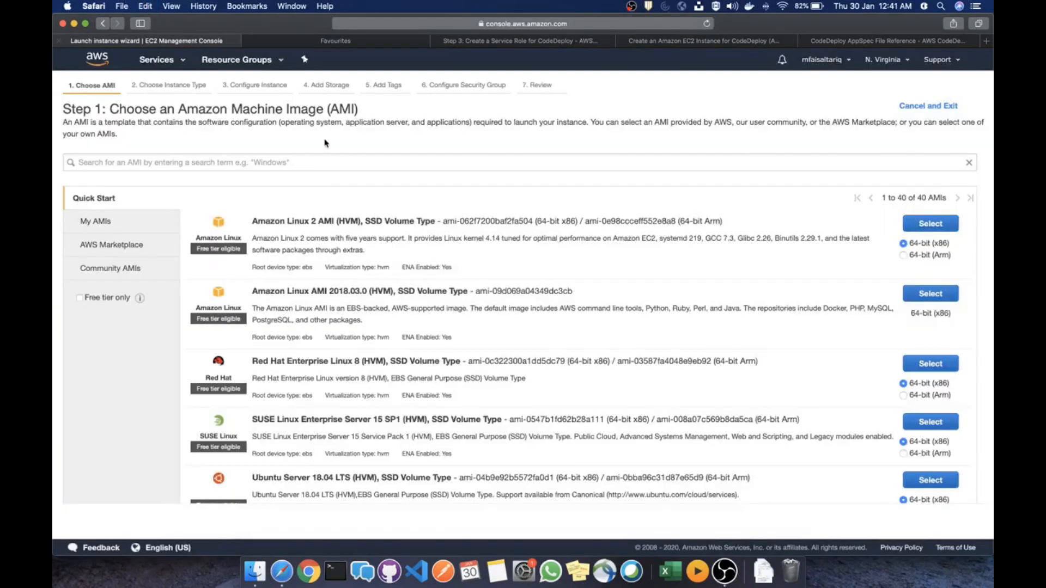
{"action": "left_click", "coordinate": [323, 163]}
{"action": "type", "text": "ami-0cc42a6aebecacf7b"}
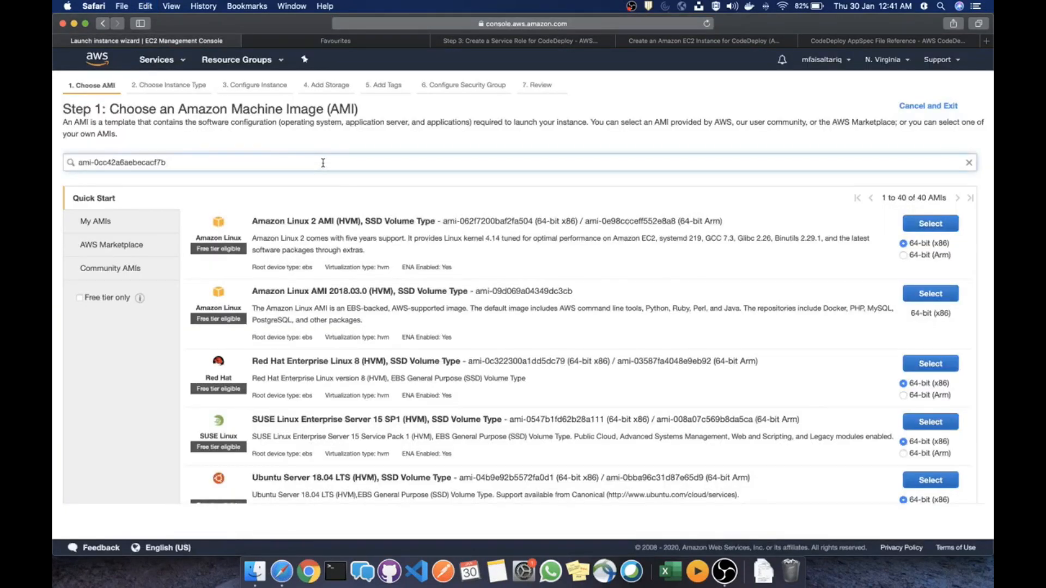
{"action": "key", "text": "Return"}
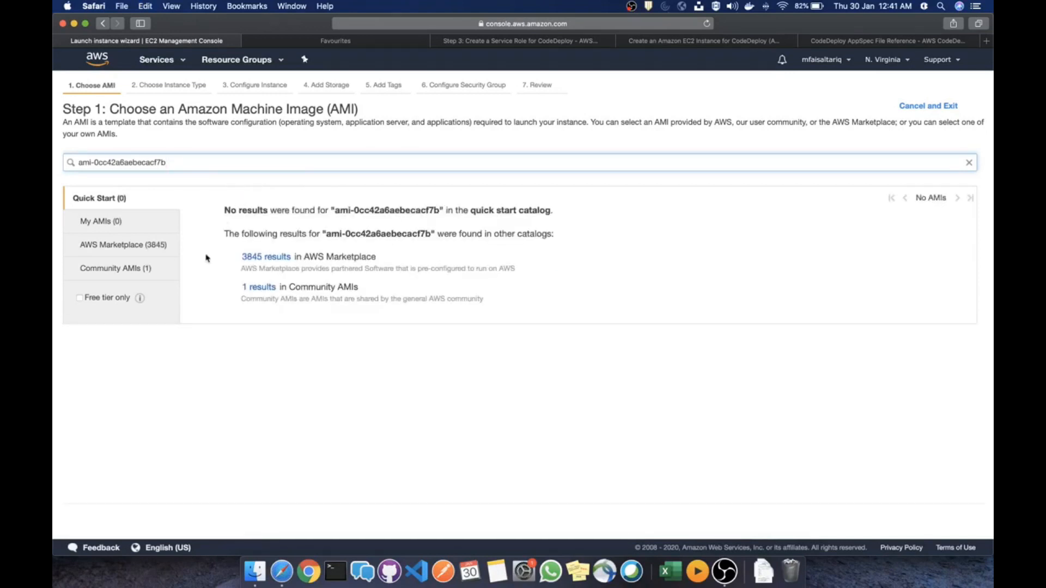
{"action": "left_click", "coordinate": [133, 270]}
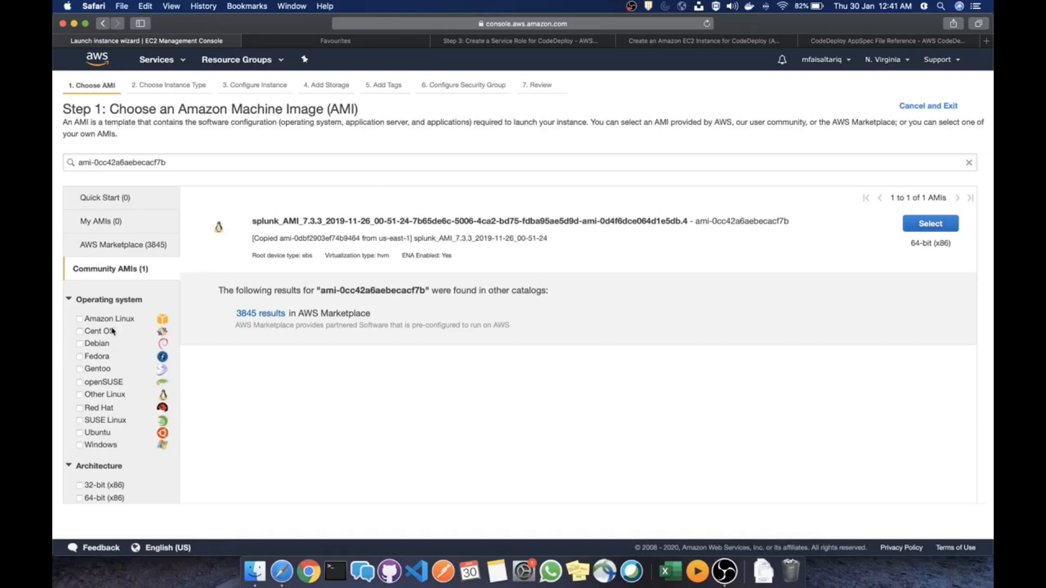
{"action": "scroll", "coordinate": [113, 330], "scroll_direction": "down", "scroll_amount": 1}
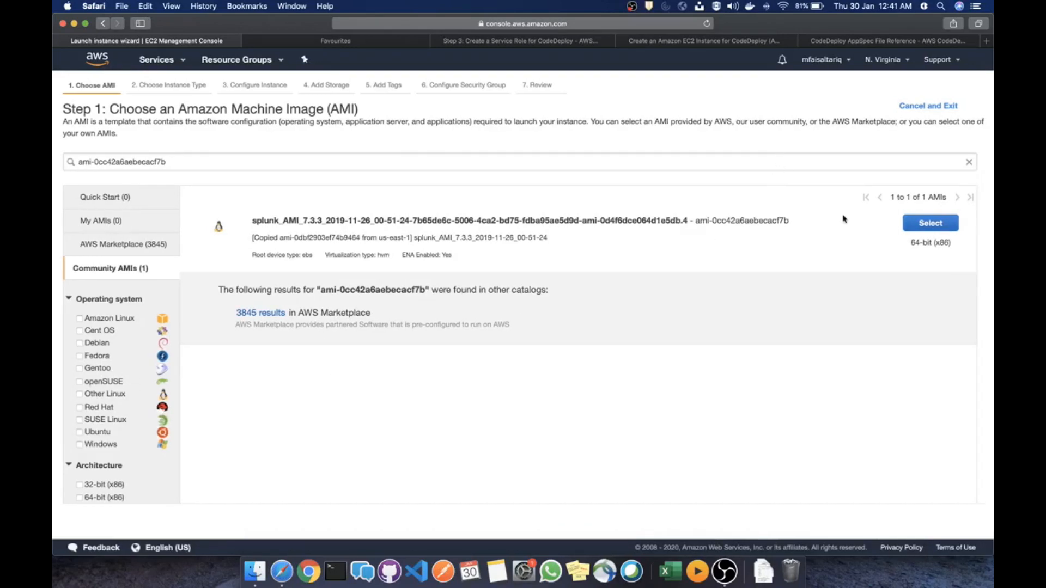
{"action": "left_click", "coordinate": [942, 225]}
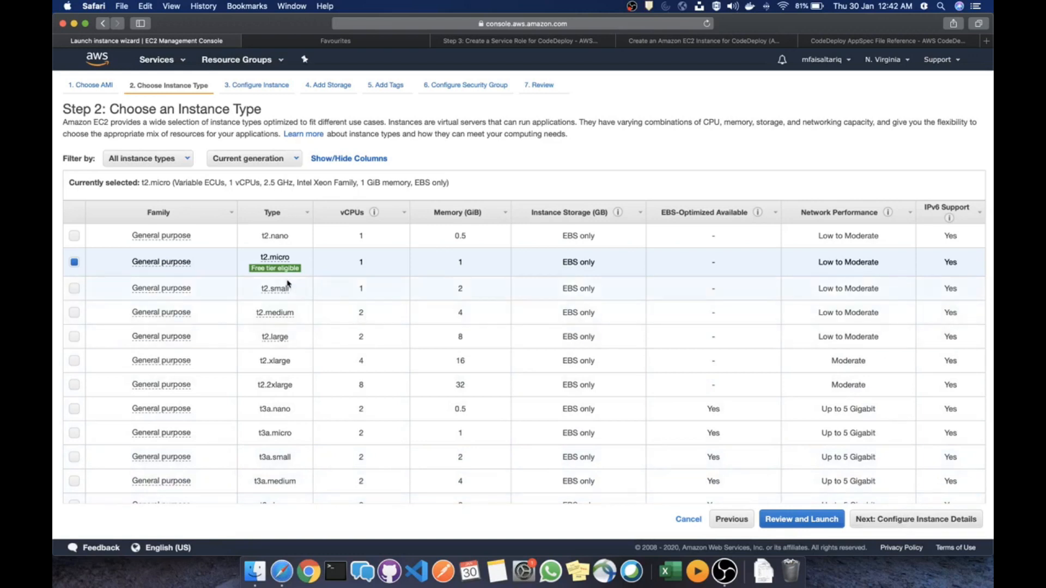
{"action": "left_click", "coordinate": [902, 520]}
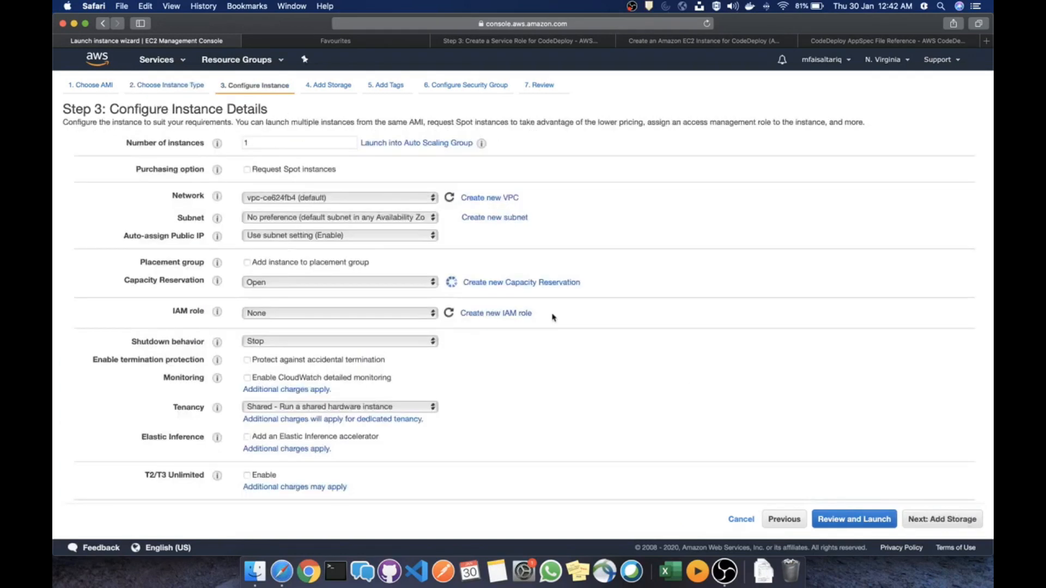
Assign the ec2-s3-codedeploy IAM role, start on User data, and bring up the CodeDeploy instance guide
{"action": "left_click", "coordinate": [367, 316]}
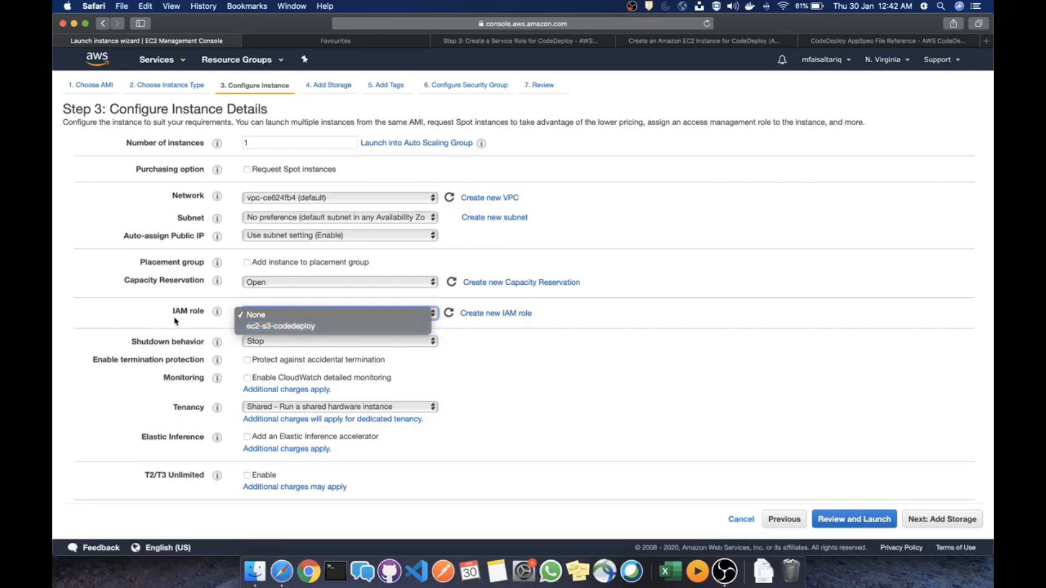
{"action": "left_click", "coordinate": [263, 327]}
{"action": "scroll", "coordinate": [523, 404], "scroll_direction": "down", "scroll_amount": 1}
{"action": "scroll", "coordinate": [523, 401], "scroll_direction": "down", "scroll_amount": 5}
{"action": "left_click", "coordinate": [418, 467]}
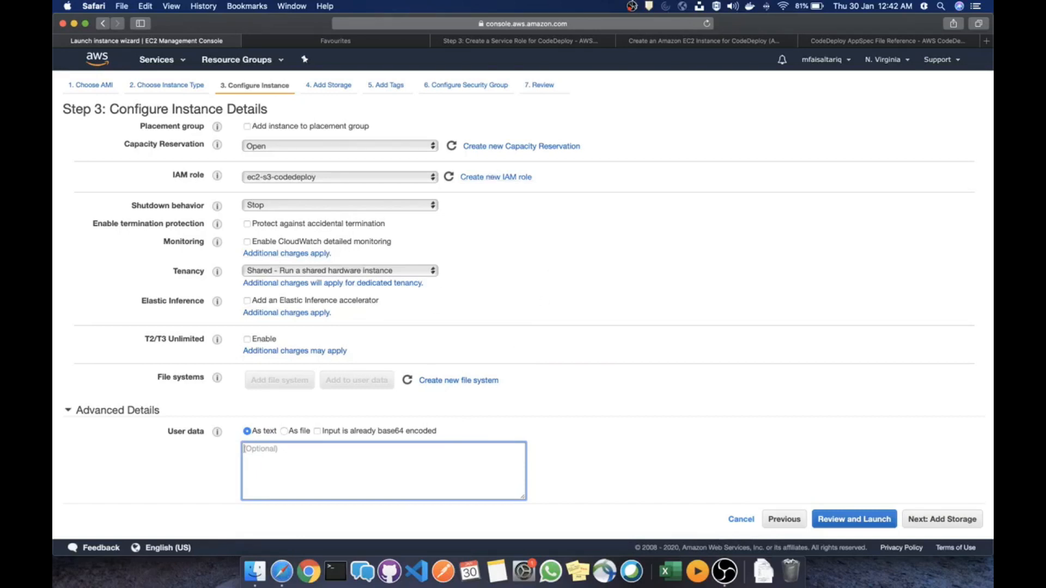
{"action": "left_click", "coordinate": [704, 44]}
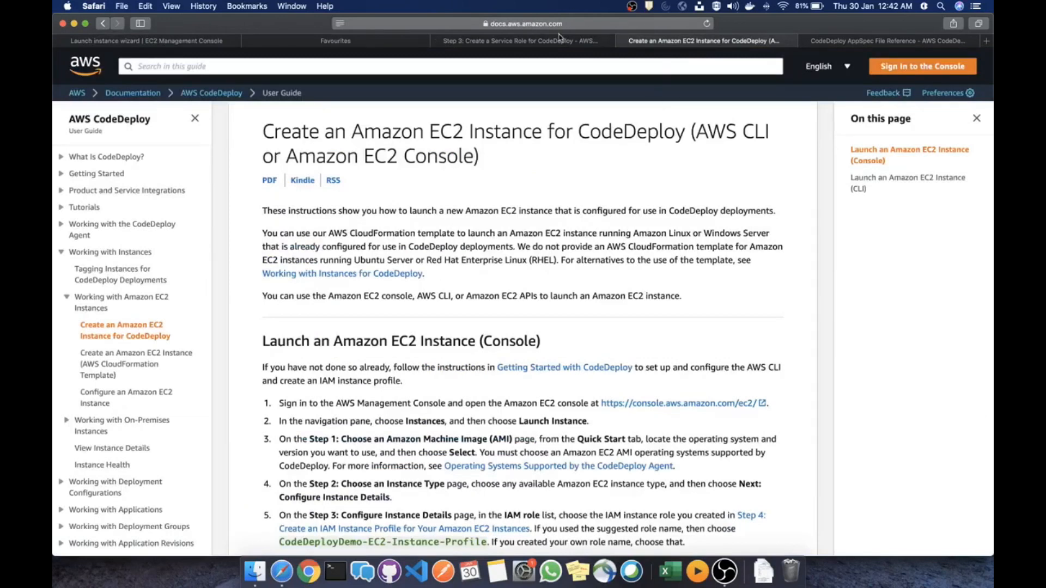
Copy the Amazon Linux CodeDeploy agent install script from the docs into the instance's user data
{"action": "scroll", "coordinate": [484, 316], "scroll_direction": "down", "scroll_amount": 10}
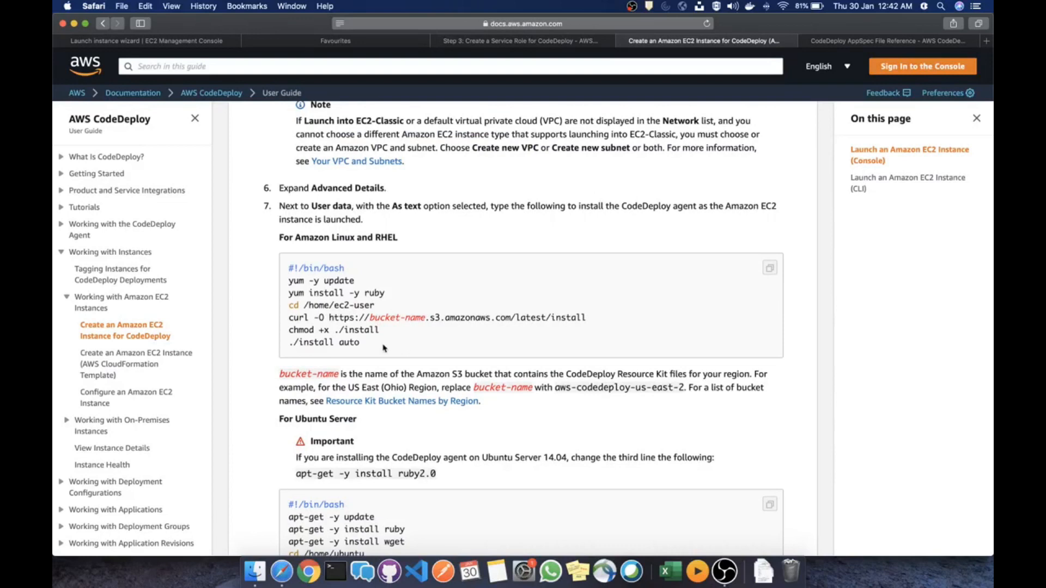
{"action": "left_click_drag", "start_coordinate": [372, 346], "coordinate": [285, 271]}
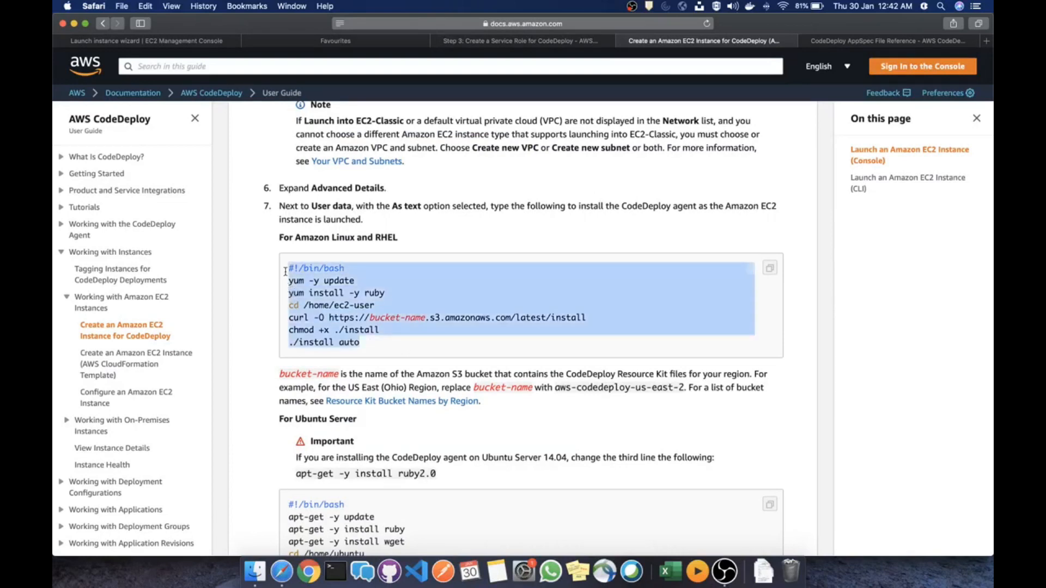
{"action": "scroll", "coordinate": [409, 264], "scroll_direction": "down", "scroll_amount": 1}
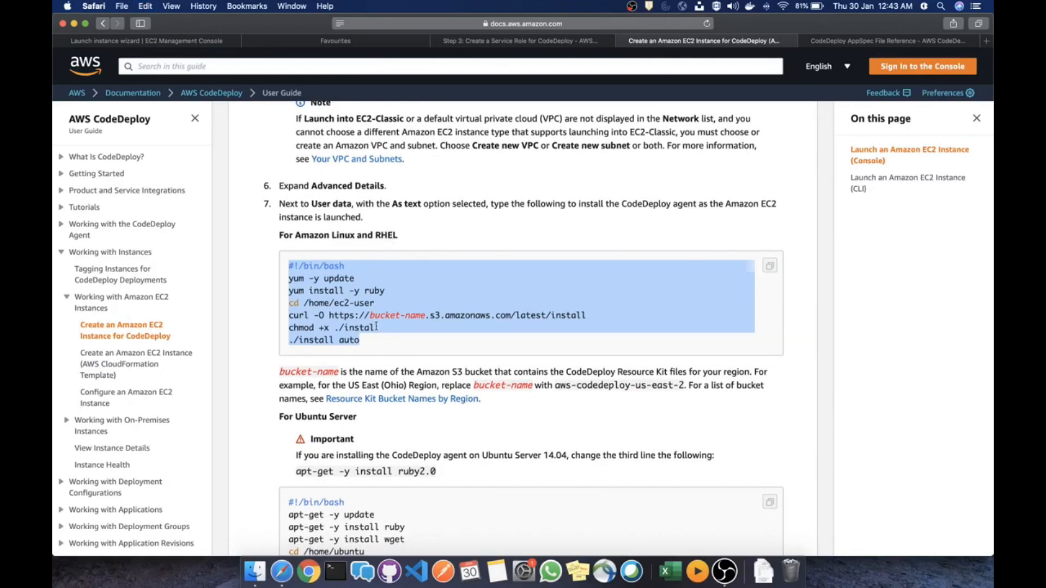
{"action": "scroll", "coordinate": [393, 304], "scroll_direction": "down", "scroll_amount": 8}
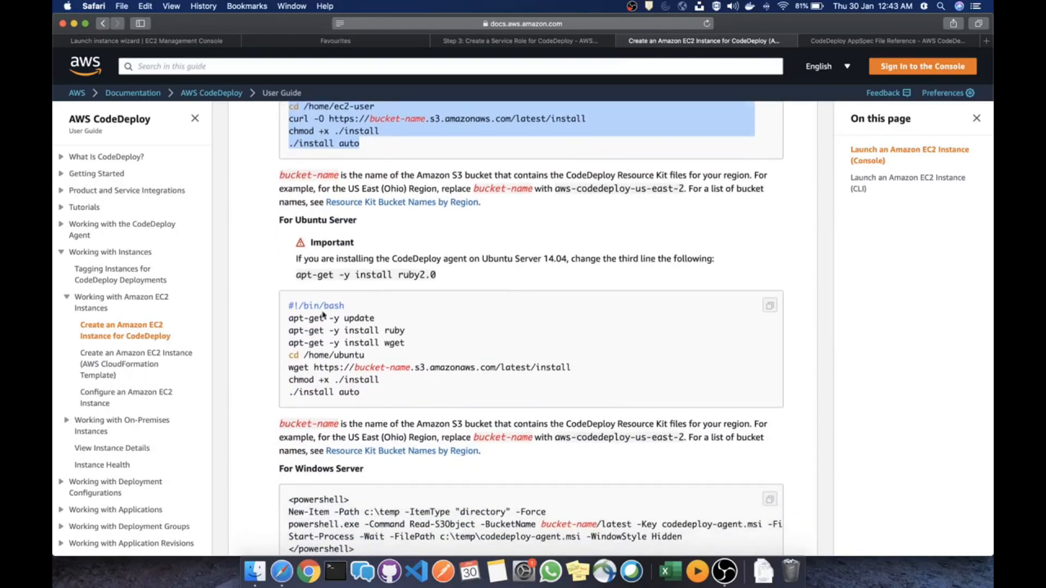
{"action": "scroll", "coordinate": [323, 315], "scroll_direction": "down", "scroll_amount": 6}
{"action": "scroll", "coordinate": [381, 359], "scroll_direction": "up", "scroll_amount": 11}
{"action": "key", "text": "super+c"}
{"action": "left_click", "coordinate": [190, 41]}
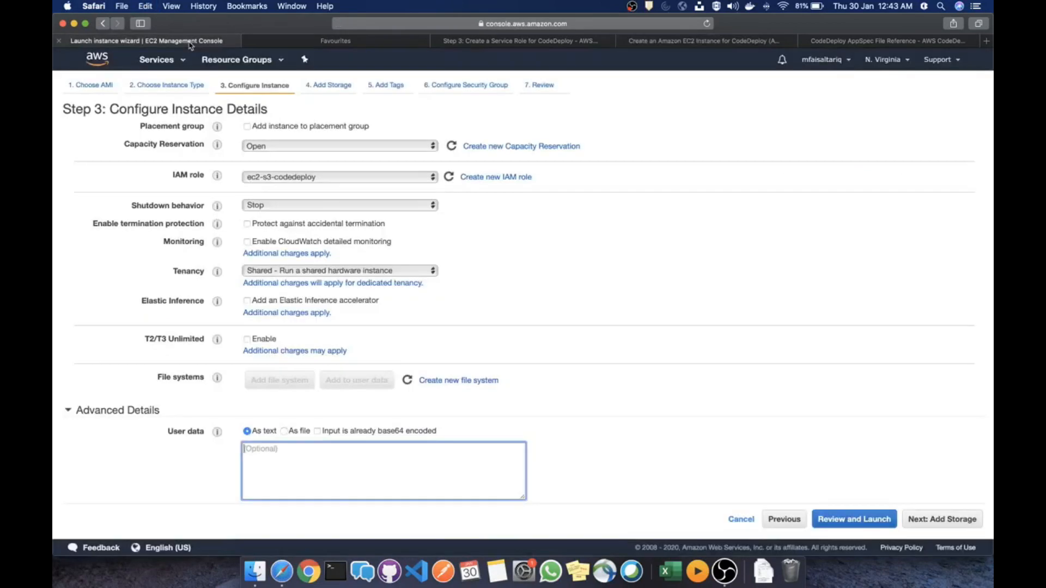
{"action": "key", "text": "super+v"}
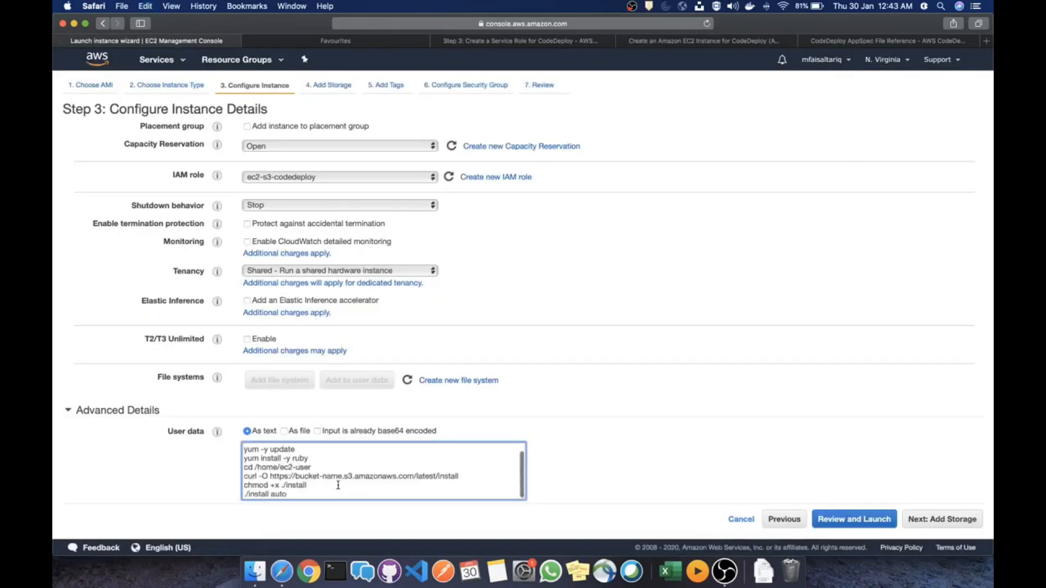
Replace the bucket-name placeholder with aws-codedeploy-us-east-1 in the script's download URL
{"action": "left_click_drag", "start_coordinate": [341, 476], "coordinate": [295, 476]}
{"action": "left_click", "coordinate": [681, 41]}
{"action": "scroll", "coordinate": [571, 289], "scroll_direction": "down", "scroll_amount": 2}
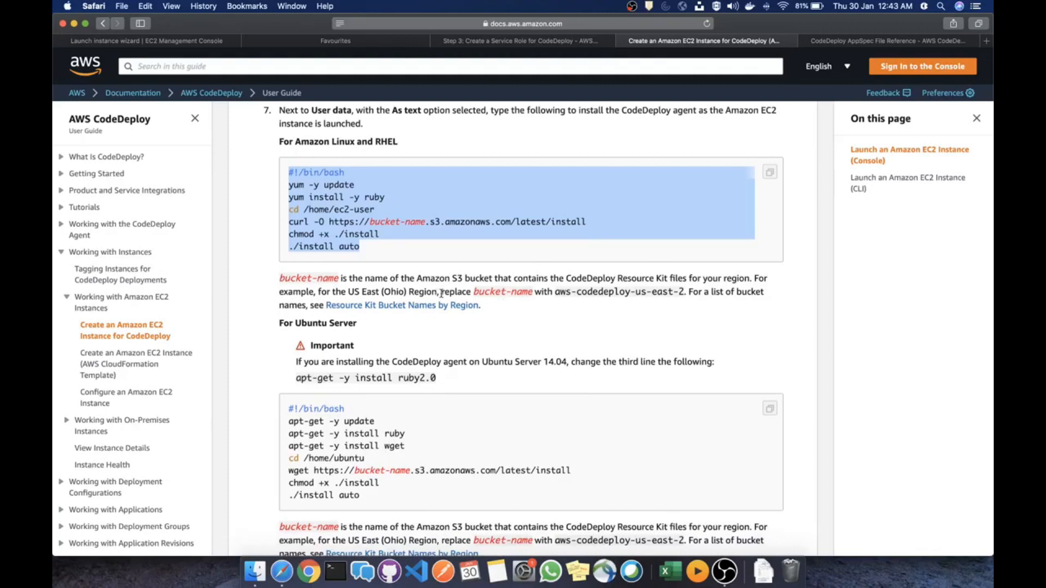
{"action": "left_click_drag", "start_coordinate": [556, 293], "coordinate": [680, 293]}
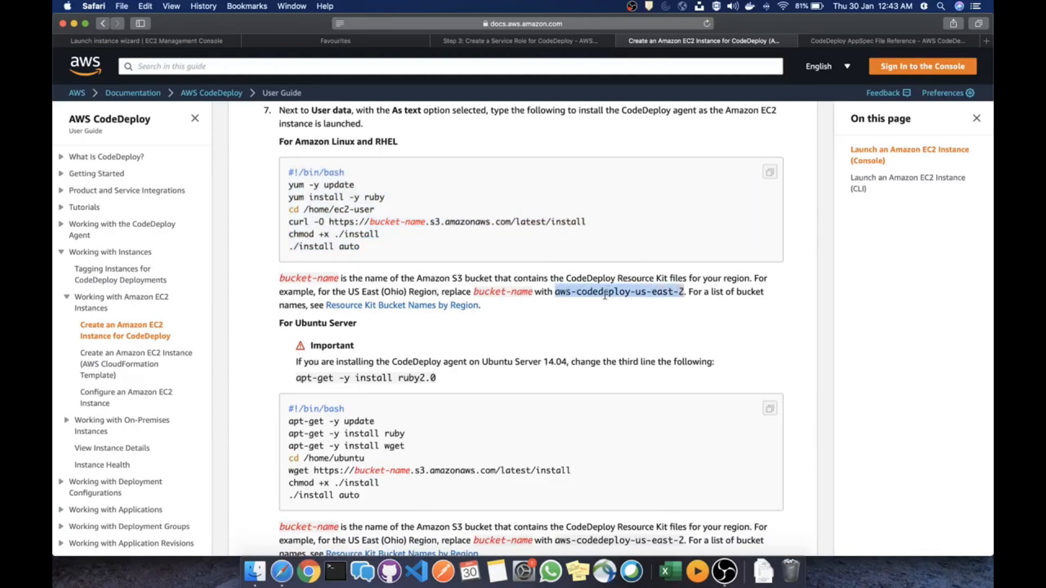
{"action": "key", "text": "super+c"}
{"action": "left_click", "coordinate": [177, 43]}
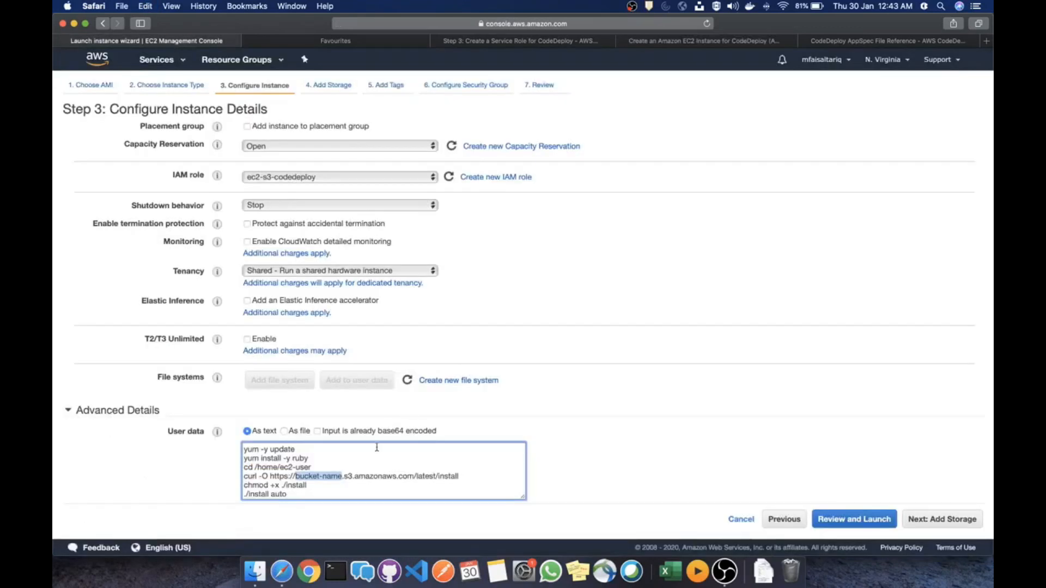
{"action": "key", "text": "super+v"}
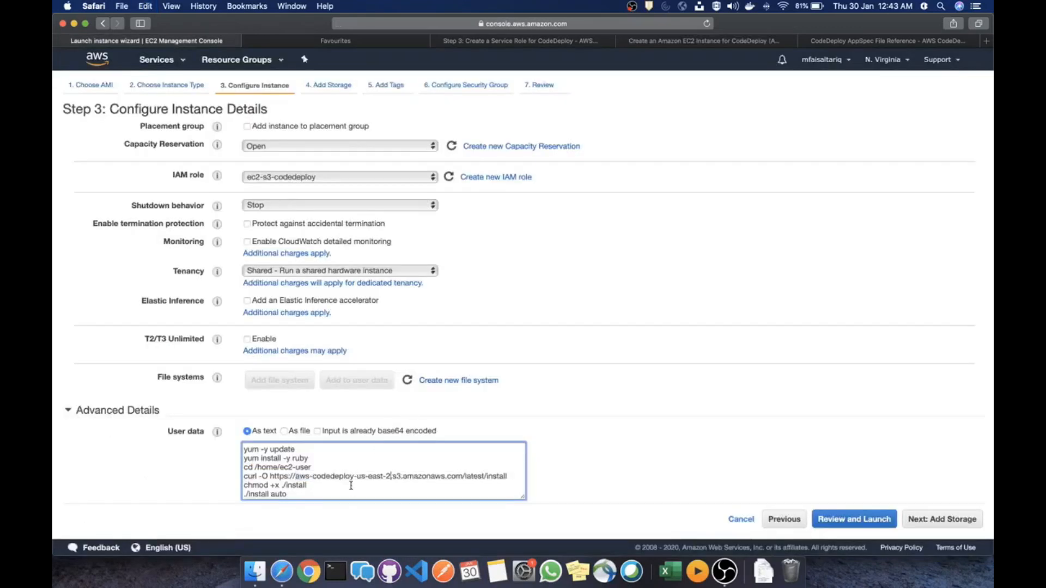
{"action": "left_click", "coordinate": [887, 59]}
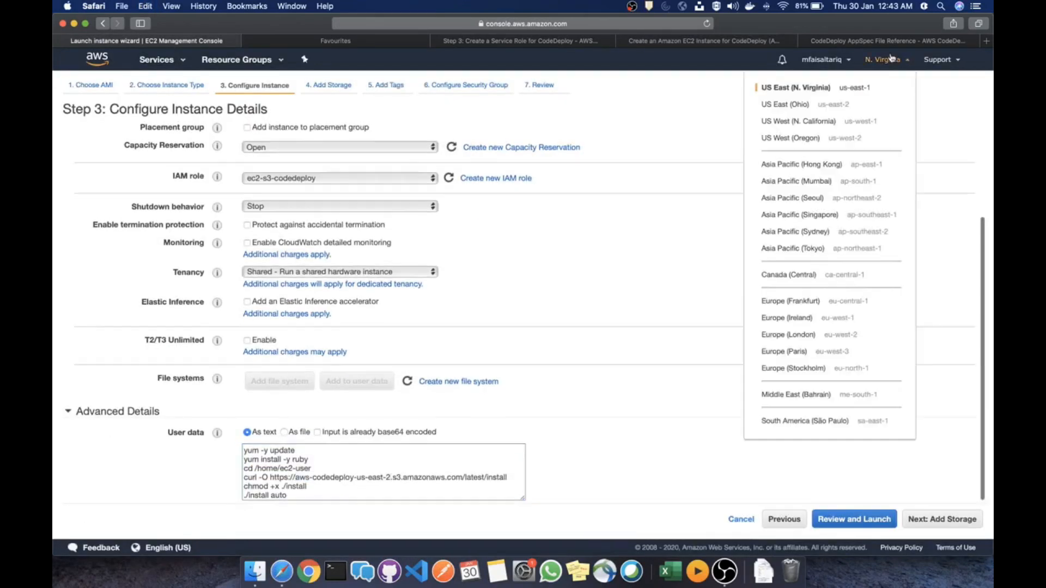
{"action": "left_click", "coordinate": [391, 478]}
{"action": "key", "text": "BackSpace"}
{"action": "type", "text": "1"}
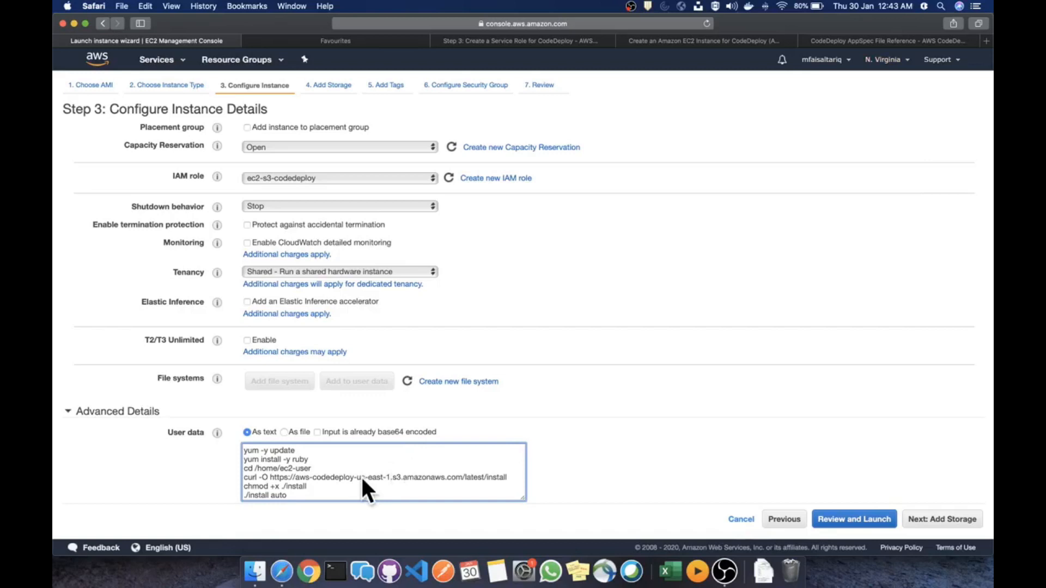
{"action": "left_click", "coordinate": [545, 432]}
{"action": "scroll", "coordinate": [544, 432], "scroll_direction": "down", "scroll_amount": 1}
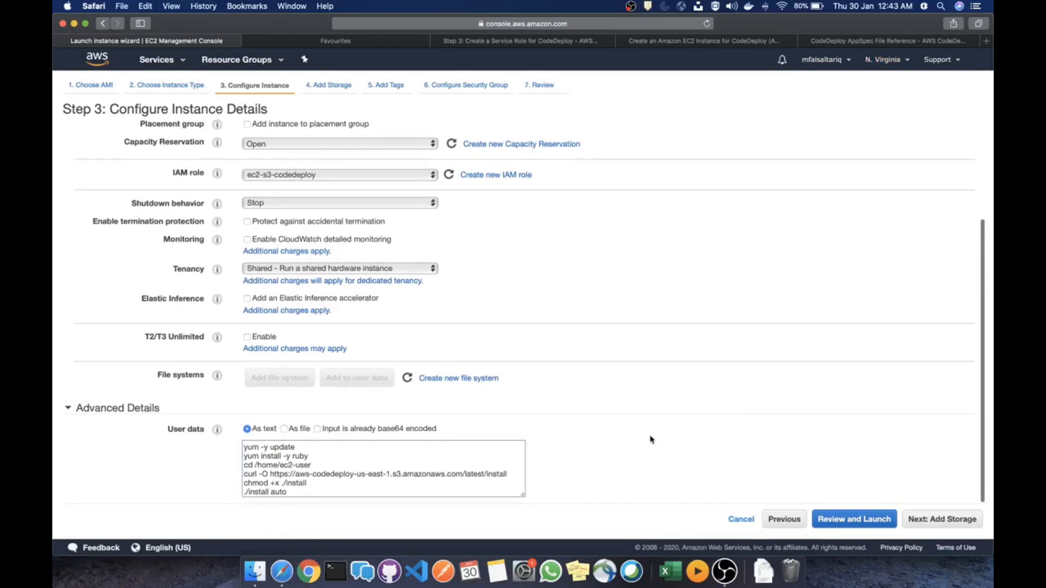
Skip past storage and add a tag with key splunk and value test
{"action": "left_click", "coordinate": [936, 520]}
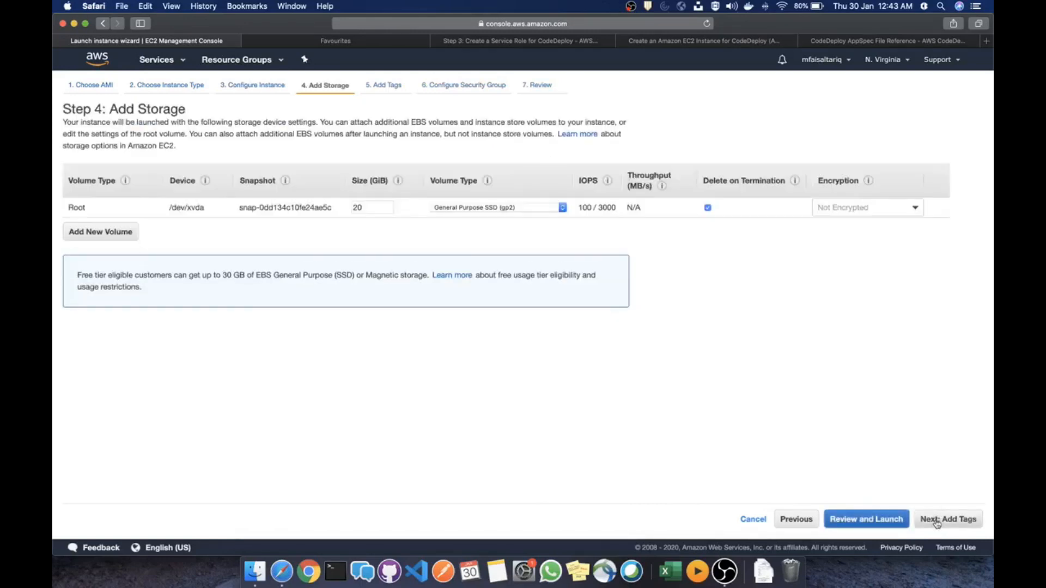
{"action": "left_click", "coordinate": [936, 520]}
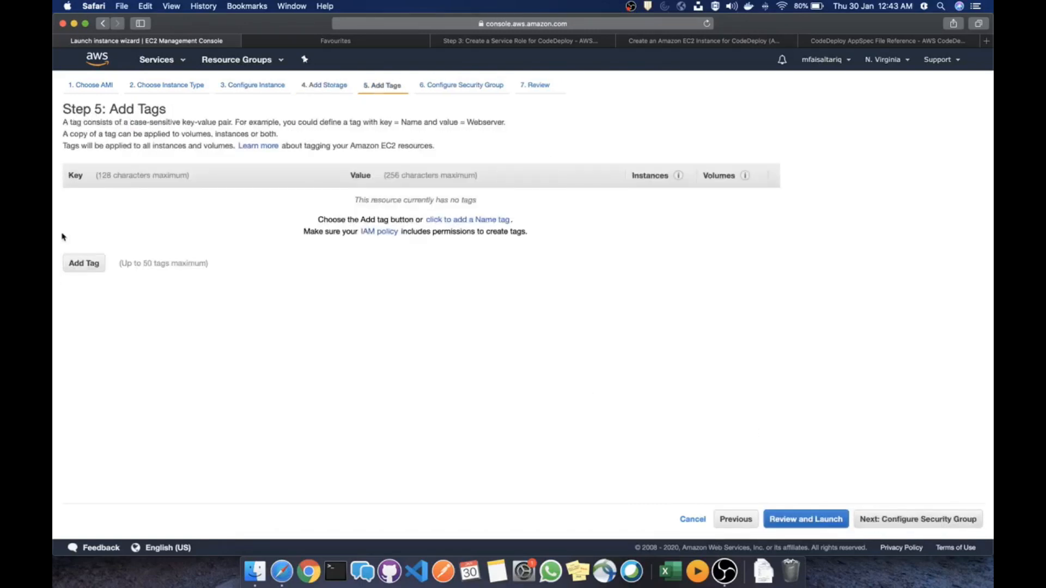
{"action": "left_click", "coordinate": [86, 264]}
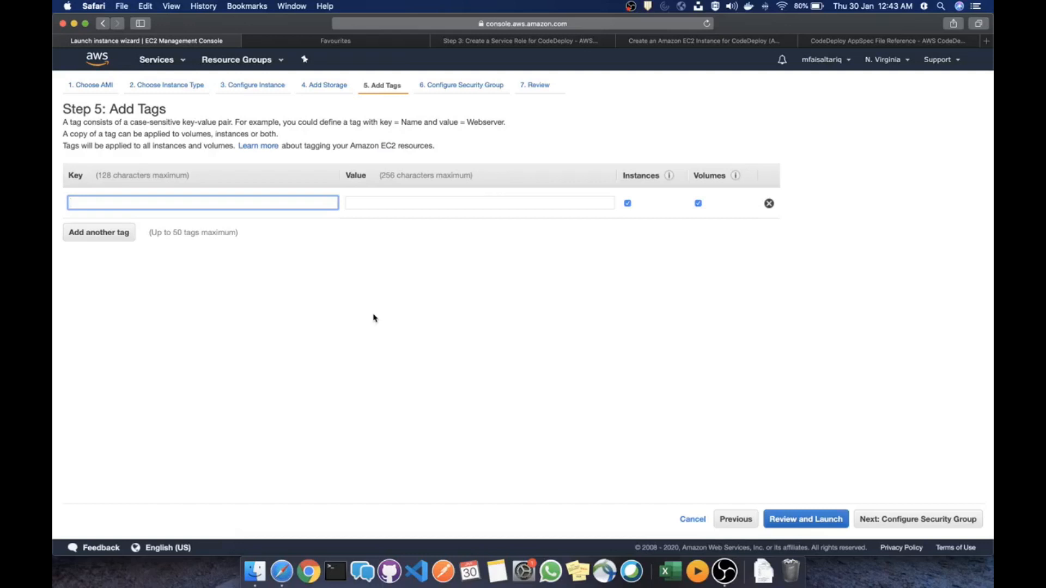
{"action": "type", "text": "splunk"}
{"action": "key", "text": "Tab"}
{"action": "type", "text": "test"}
{"action": "left_click", "coordinate": [702, 375]}
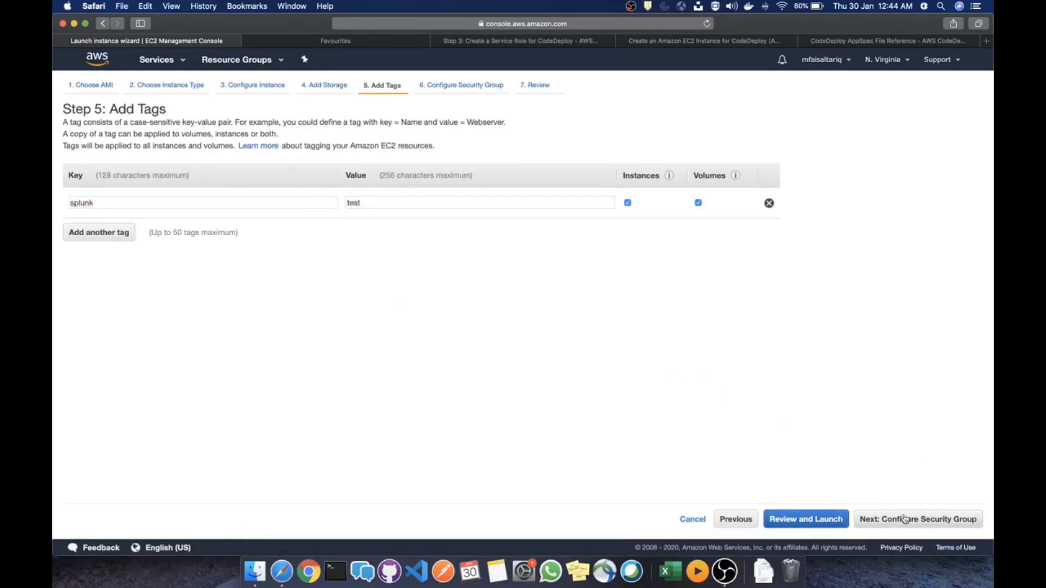
Select the existing launch-wizard-1 security group, noting its 0.0.0.0/0 All TCP and SSH rule sources
{"action": "left_click", "coordinate": [888, 521]}
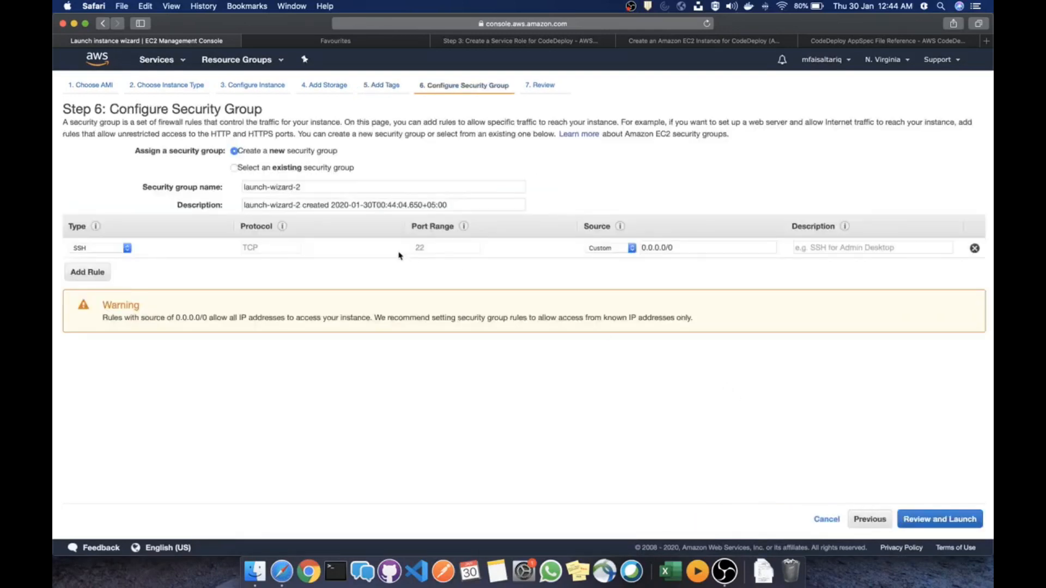
{"action": "left_click", "coordinate": [260, 169]}
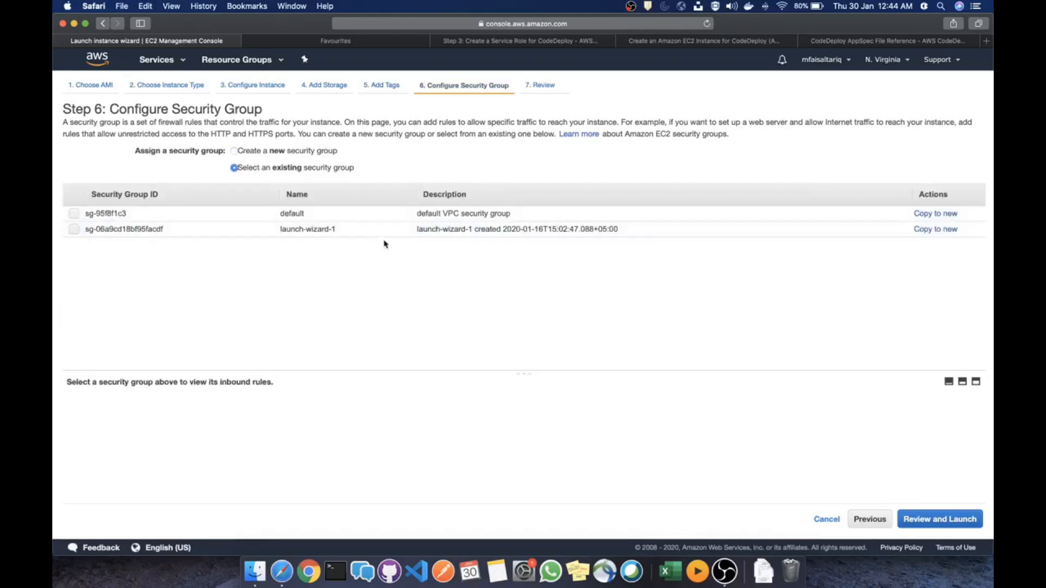
{"action": "left_click", "coordinate": [251, 231]}
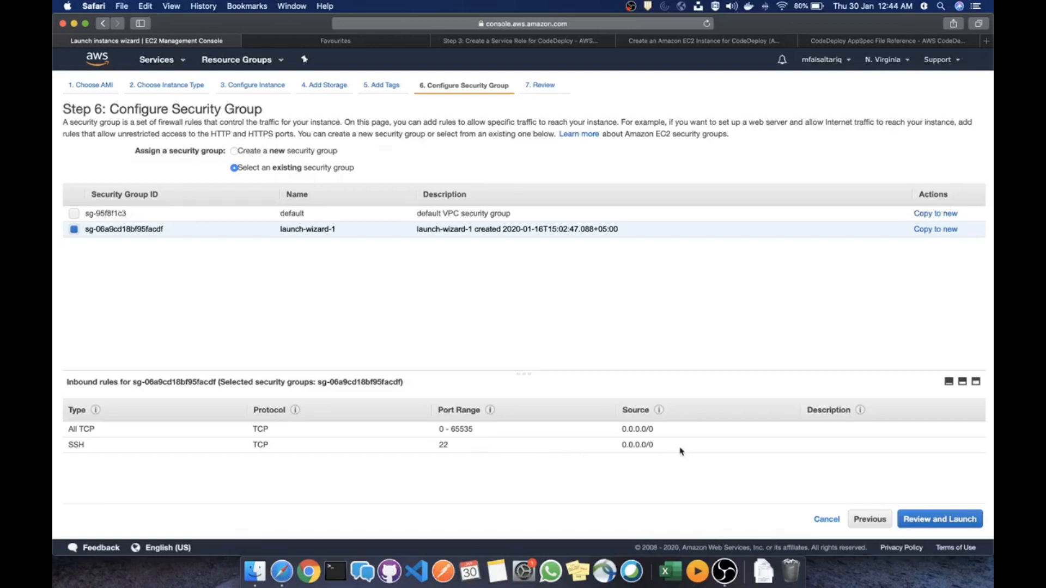
{"action": "left_click_drag", "start_coordinate": [661, 446], "coordinate": [621, 429]}
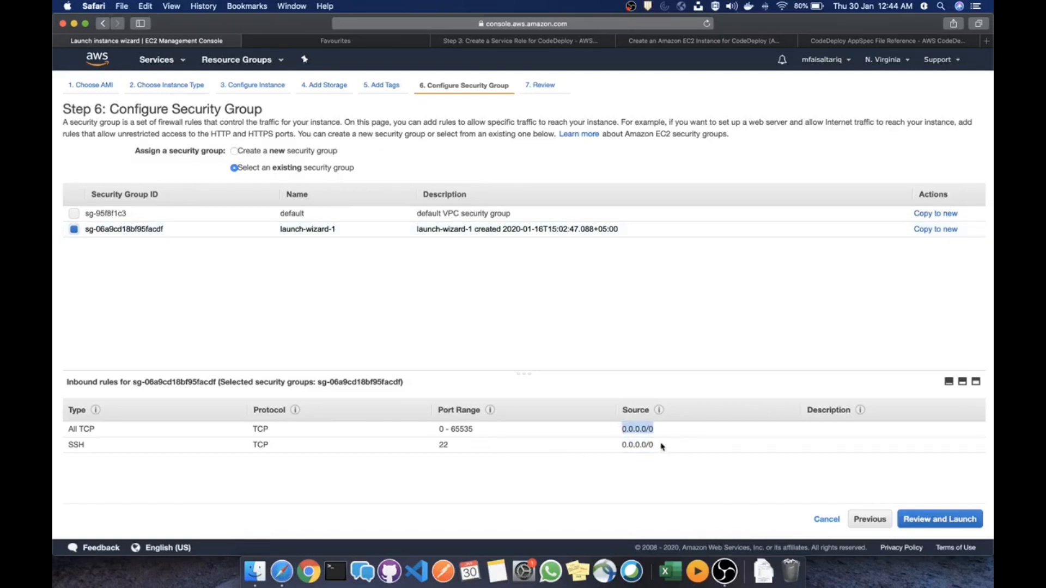
{"action": "left_click_drag", "start_coordinate": [660, 446], "coordinate": [621, 445]}
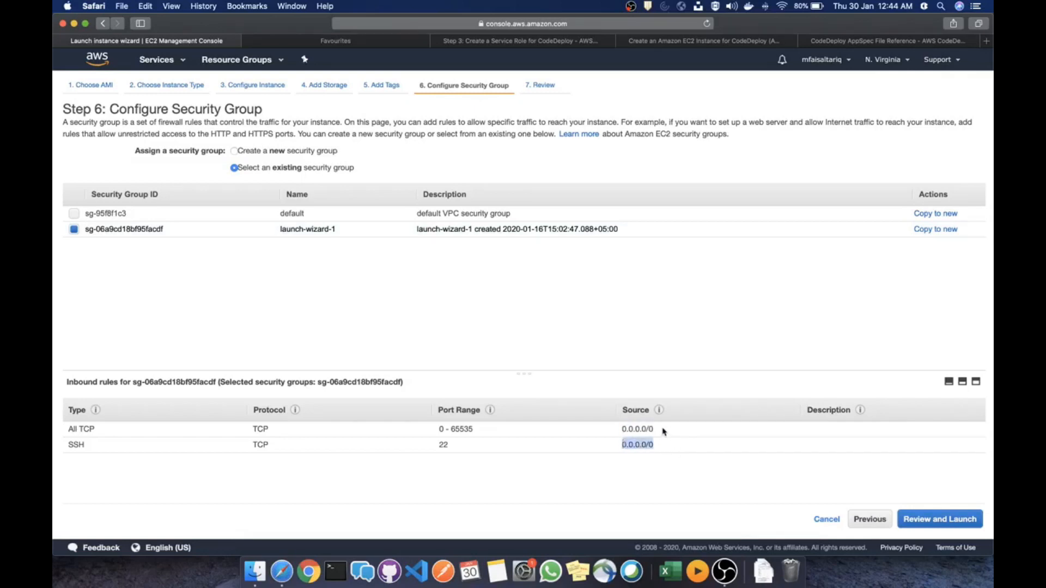
{"action": "left_click_drag", "start_coordinate": [663, 432], "coordinate": [605, 442]}
{"action": "left_click_drag", "start_coordinate": [664, 430], "coordinate": [617, 430]}
{"action": "left_click", "coordinate": [713, 474]}
Attempt a launch with key pair ansible-test2 and return to Review after it fails
{"action": "left_click", "coordinate": [937, 516]}
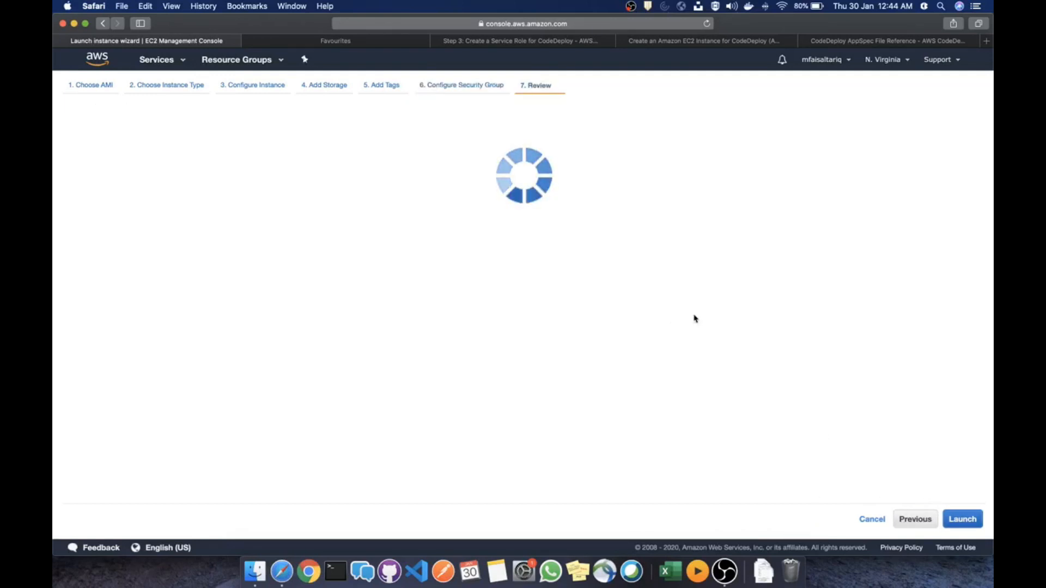
{"action": "scroll", "coordinate": [885, 403], "scroll_direction": "down", "scroll_amount": 4}
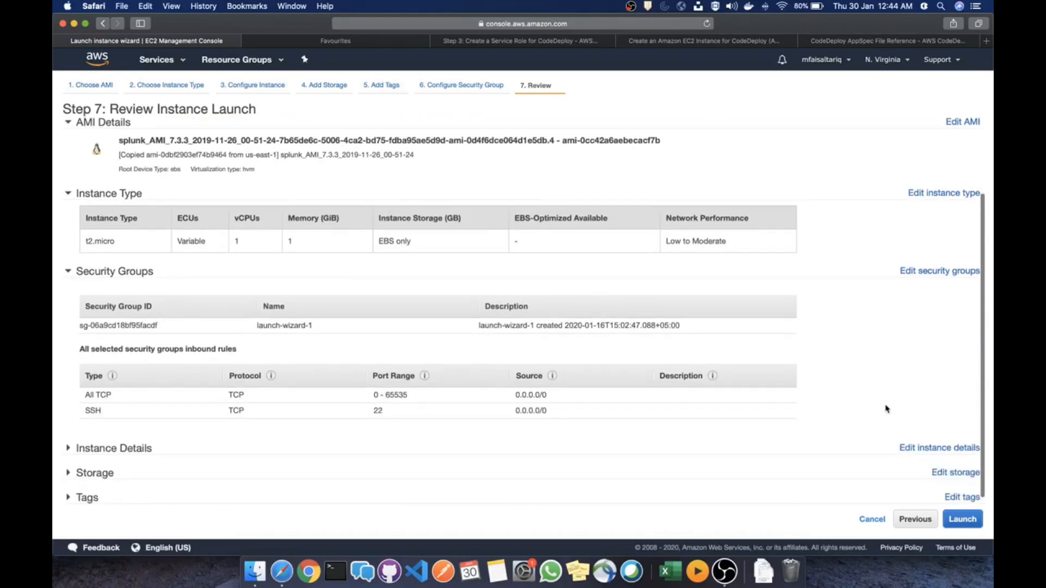
{"action": "left_click", "coordinate": [959, 522]}
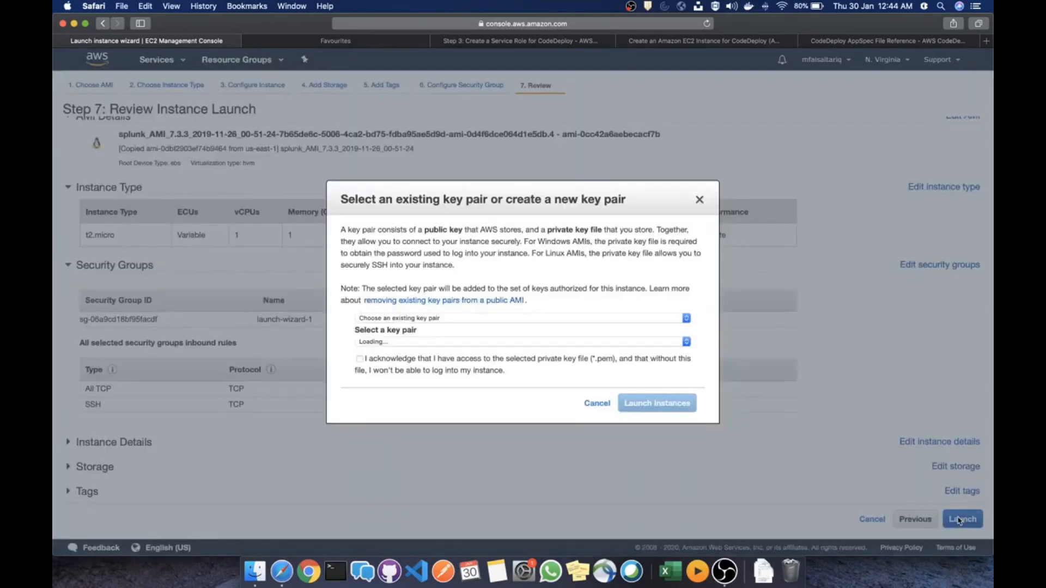
{"action": "left_click", "coordinate": [399, 362]}
{"action": "left_click", "coordinate": [420, 344]}
{"action": "left_click", "coordinate": [420, 343]}
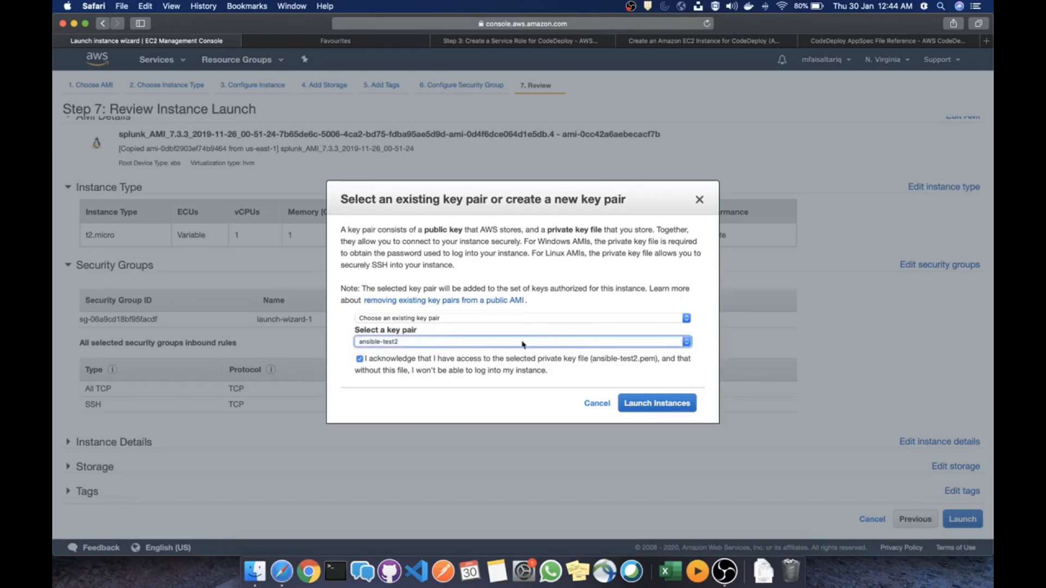
{"action": "left_click", "coordinate": [647, 411]}
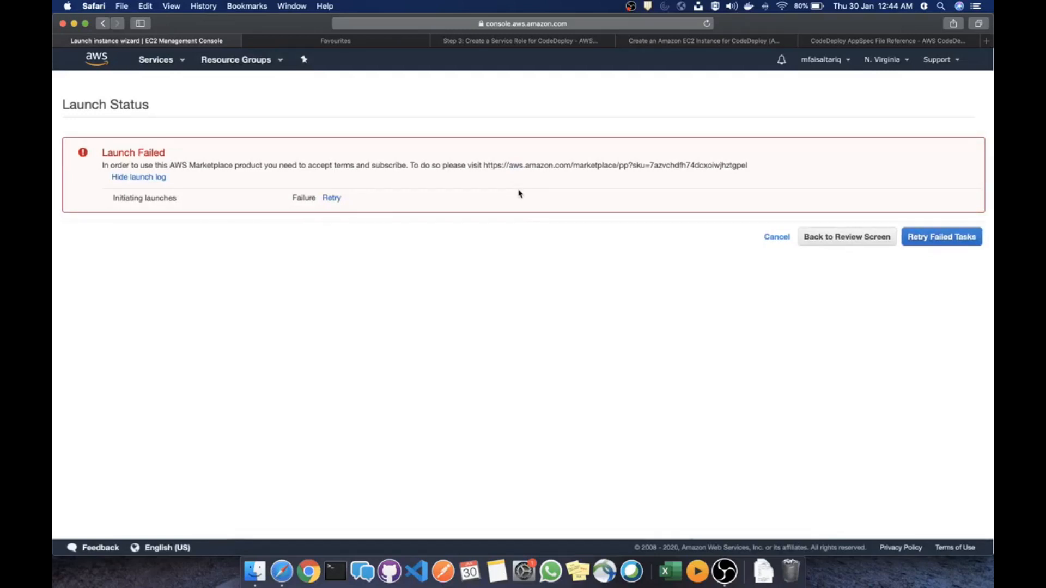
{"action": "left_click", "coordinate": [833, 239]}
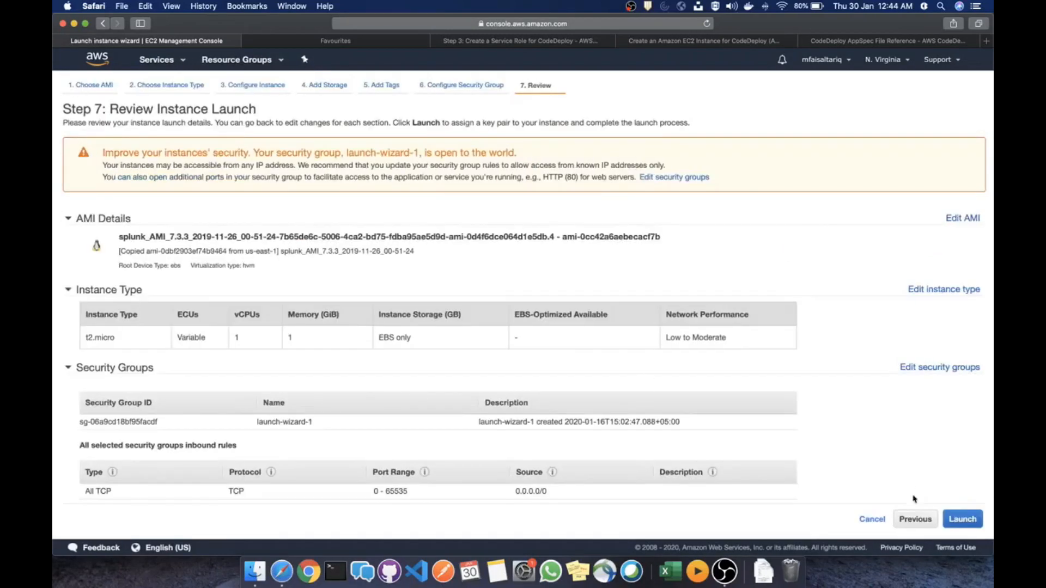
Retry the launch with the private key acknowledged, then return to Review after another failure
{"action": "left_click", "coordinate": [963, 520]}
{"action": "left_click", "coordinate": [365, 362]}
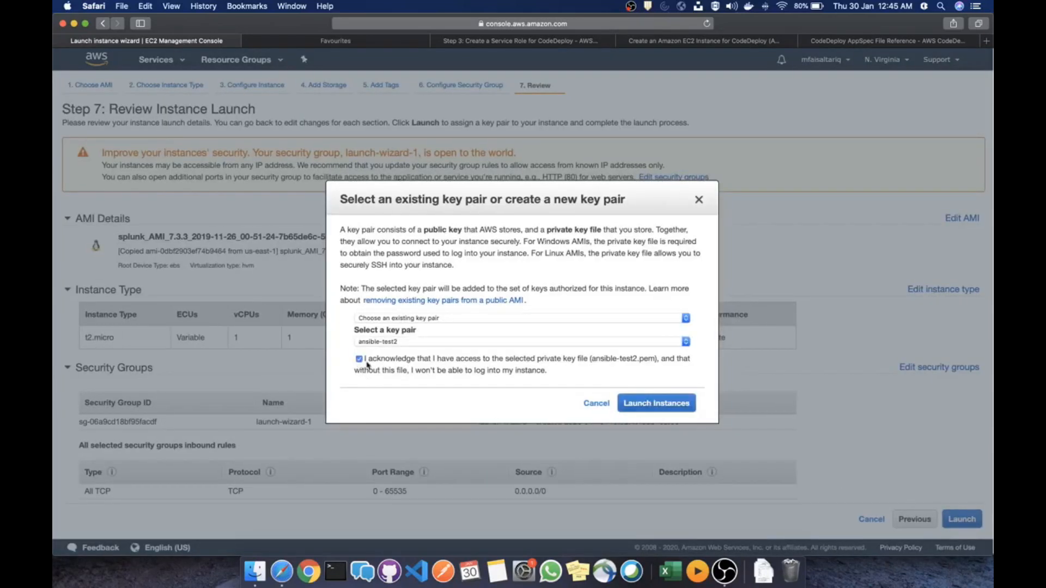
{"action": "left_click", "coordinate": [656, 404]}
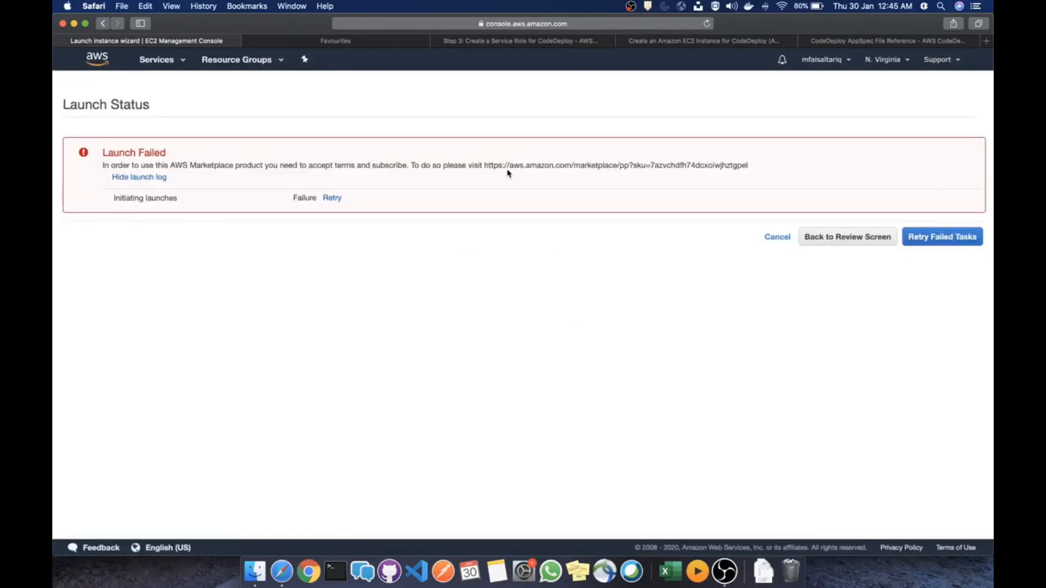
{"action": "left_click", "coordinate": [873, 242]}
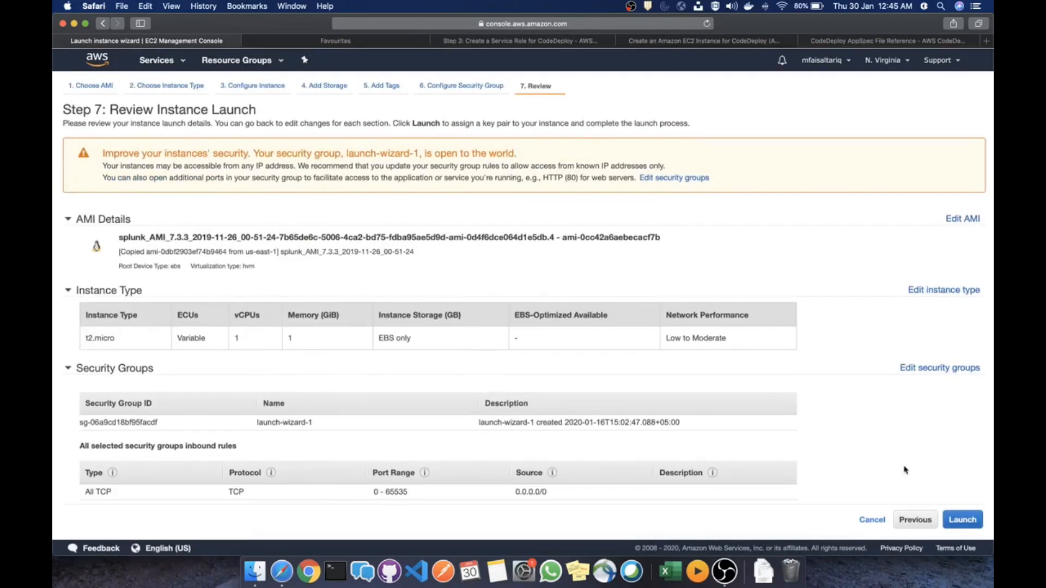
{"action": "scroll", "coordinate": [904, 469], "scroll_direction": "down", "scroll_amount": 5}
{"action": "scroll", "coordinate": [905, 470], "scroll_direction": "up", "scroll_amount": 5}
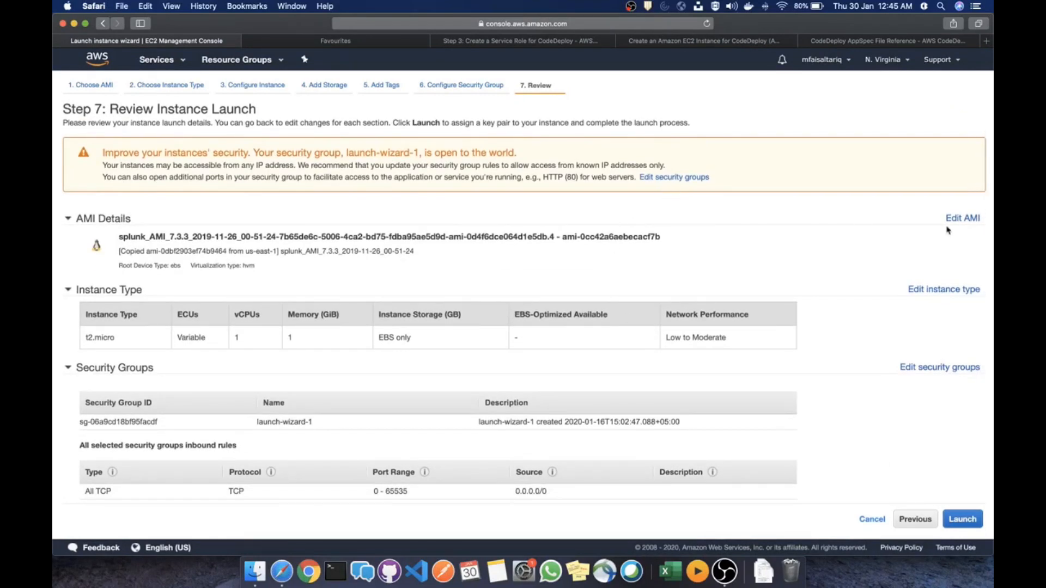
Reselect the splunk AMI and step through instance details, storage and tags to the security group step
{"action": "left_click", "coordinate": [964, 219]}
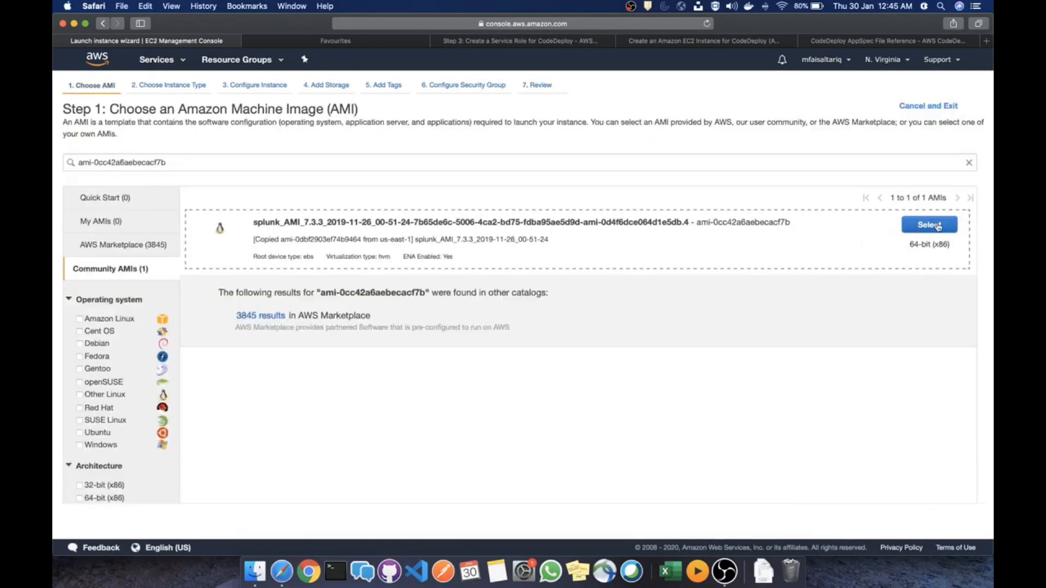
{"action": "left_click", "coordinate": [938, 226]}
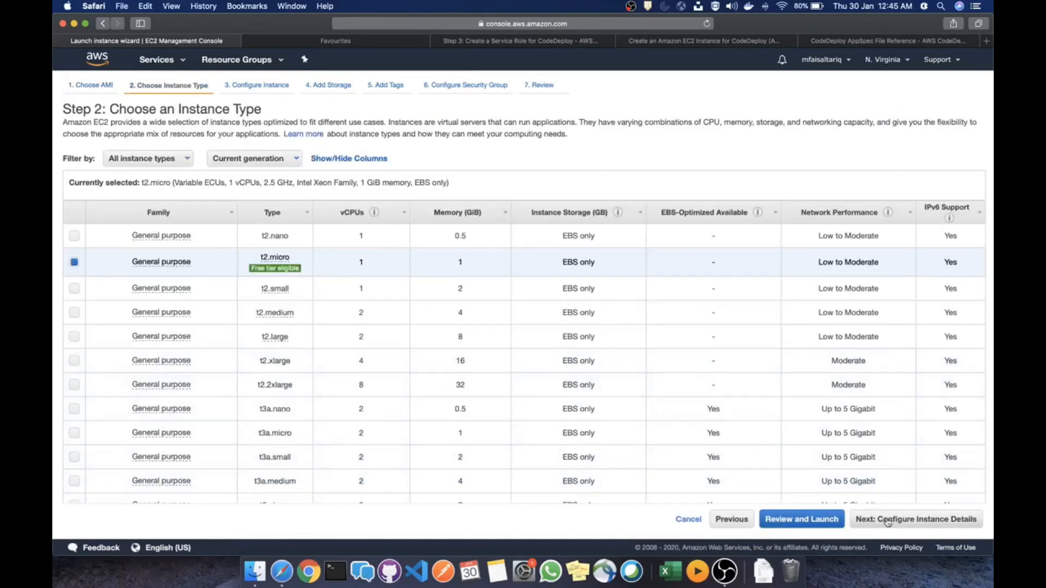
{"action": "left_click", "coordinate": [869, 520]}
{"action": "scroll", "coordinate": [904, 501], "scroll_direction": "down", "scroll_amount": 5}
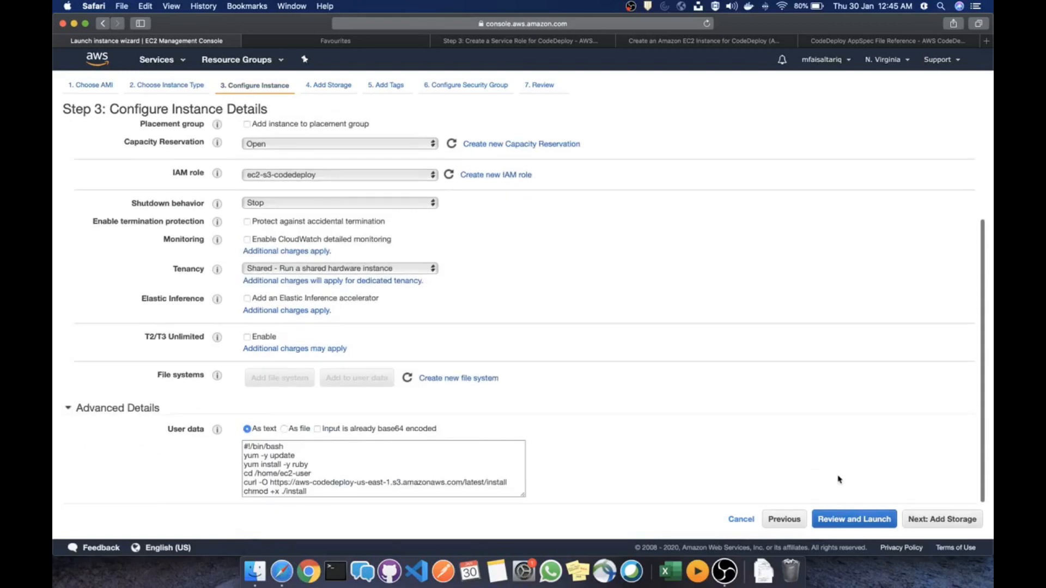
{"action": "left_click", "coordinate": [923, 520]}
{"action": "left_click", "coordinate": [929, 520]}
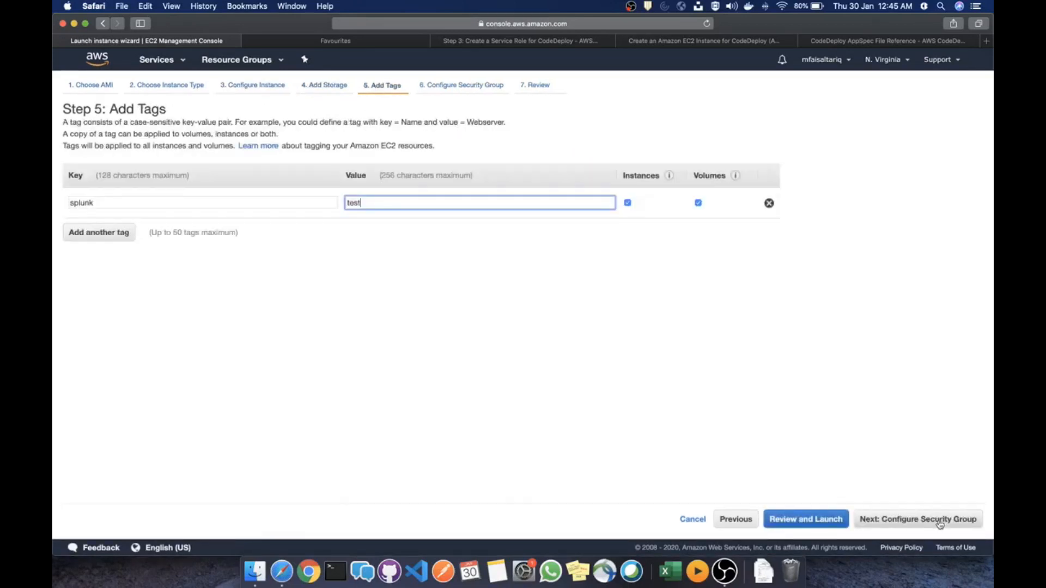
{"action": "left_click", "coordinate": [943, 522]}
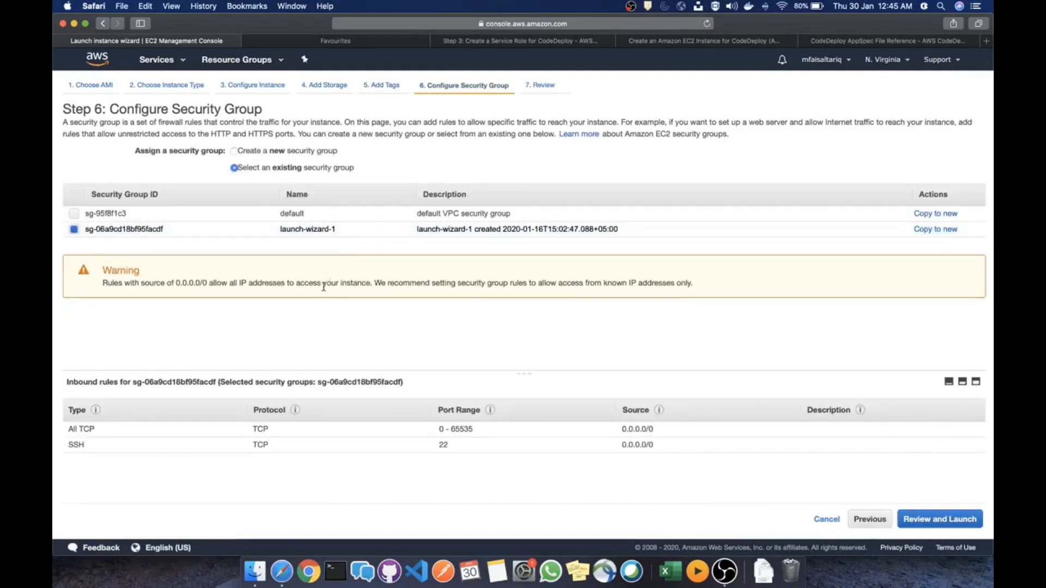
Check the review page, launch with the ansible-test2 key pair, and go back to Review after failure
{"action": "left_click", "coordinate": [933, 520]}
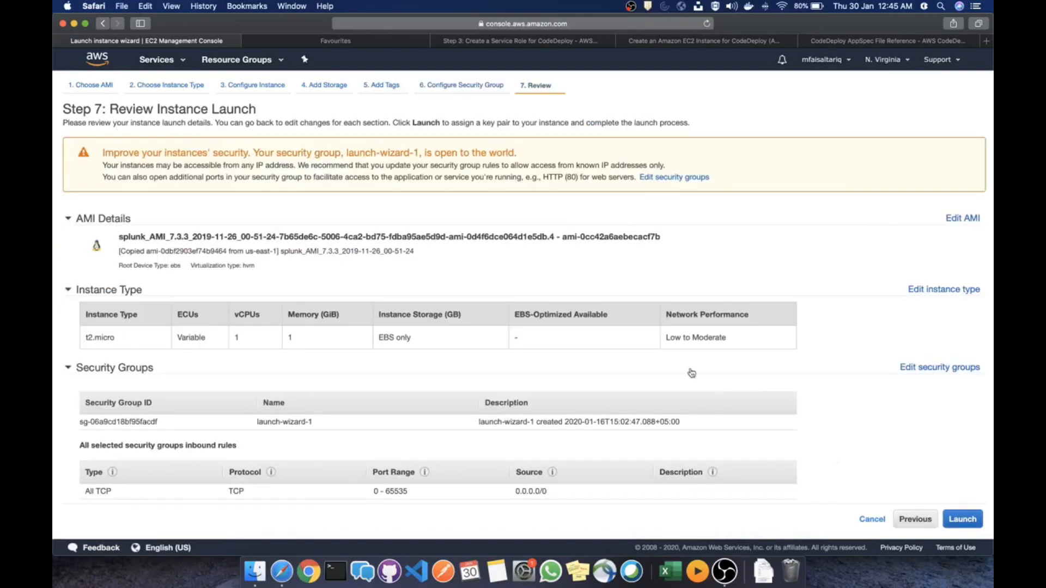
{"action": "scroll", "coordinate": [738, 388], "scroll_direction": "down", "scroll_amount": 4}
{"action": "scroll", "coordinate": [744, 382], "scroll_direction": "up", "scroll_amount": 3}
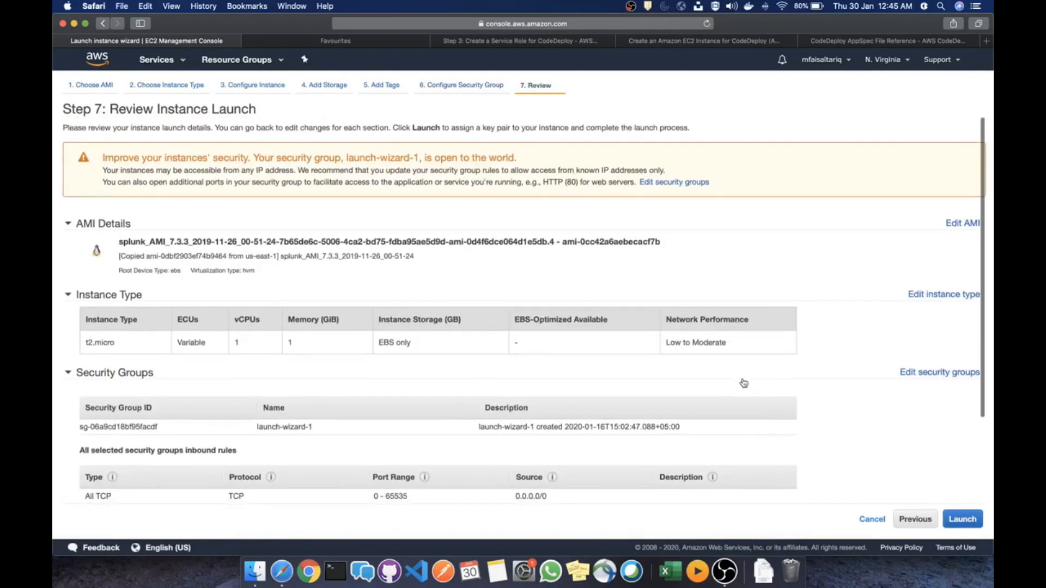
{"action": "scroll", "coordinate": [845, 313], "scroll_direction": "down", "scroll_amount": 1}
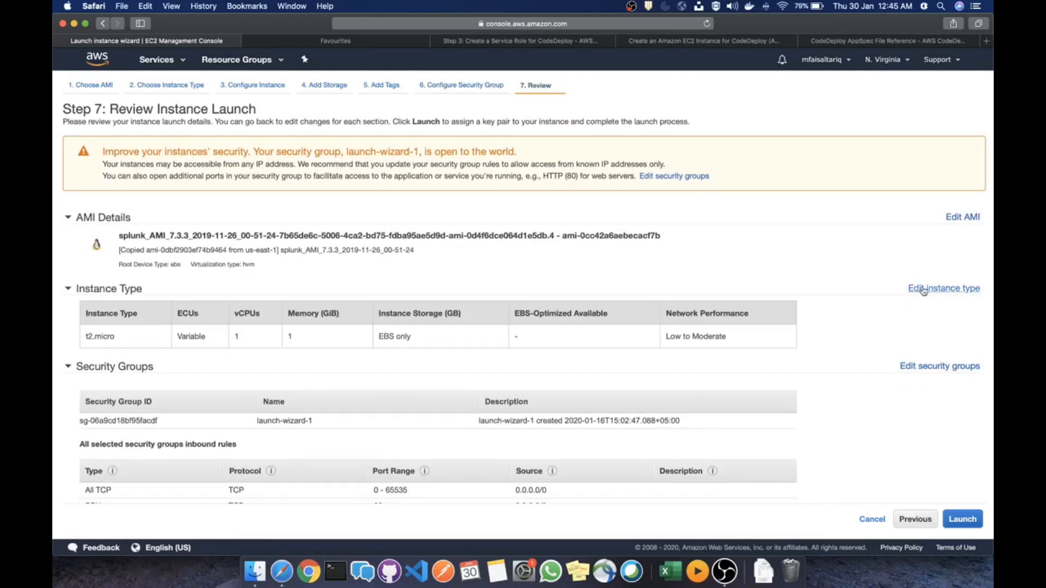
{"action": "scroll", "coordinate": [845, 371], "scroll_direction": "down", "scroll_amount": 1}
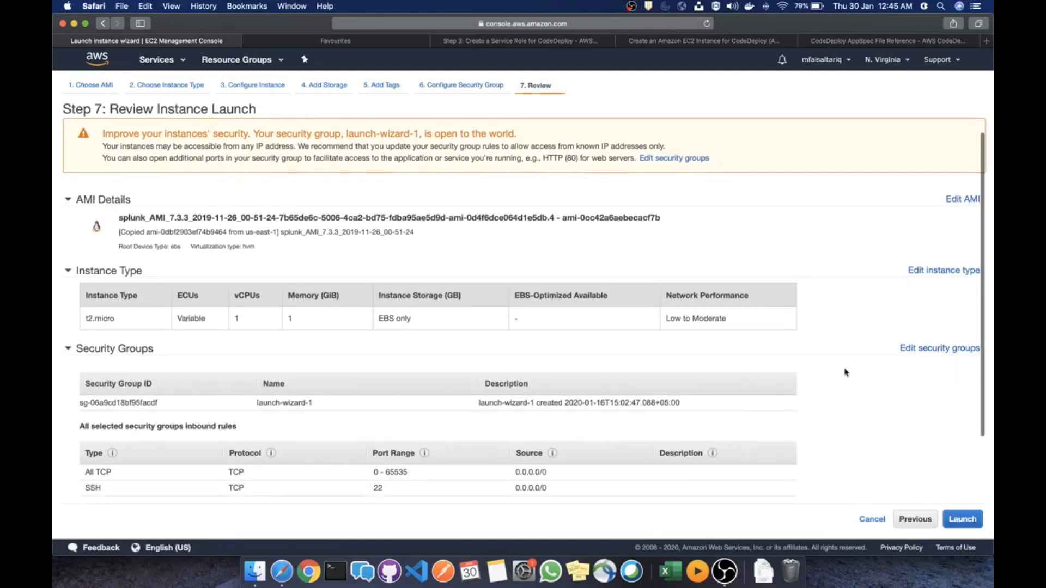
{"action": "scroll", "coordinate": [845, 372], "scroll_direction": "down", "scroll_amount": 5}
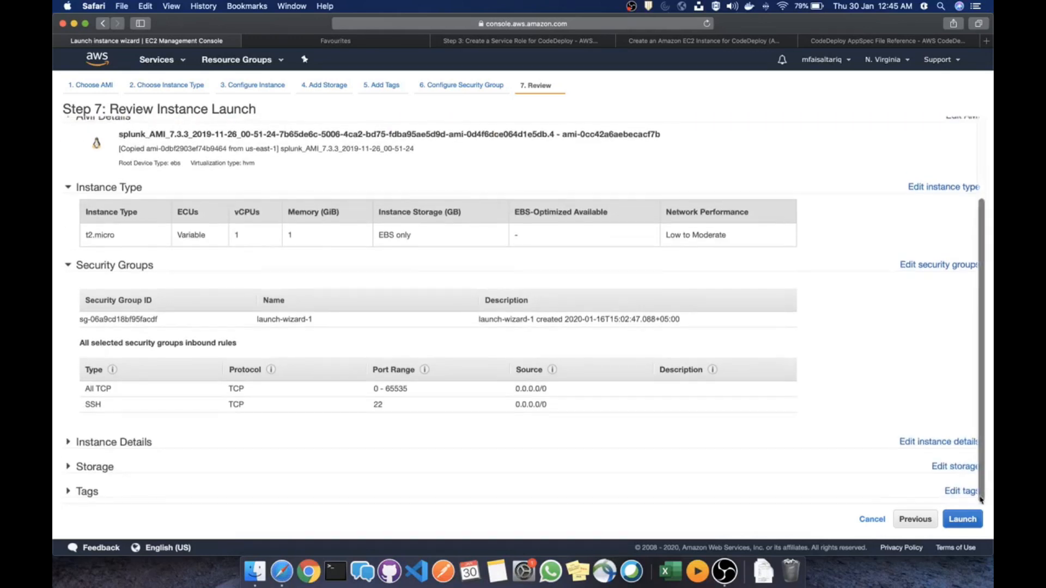
{"action": "left_click", "coordinate": [962, 519]}
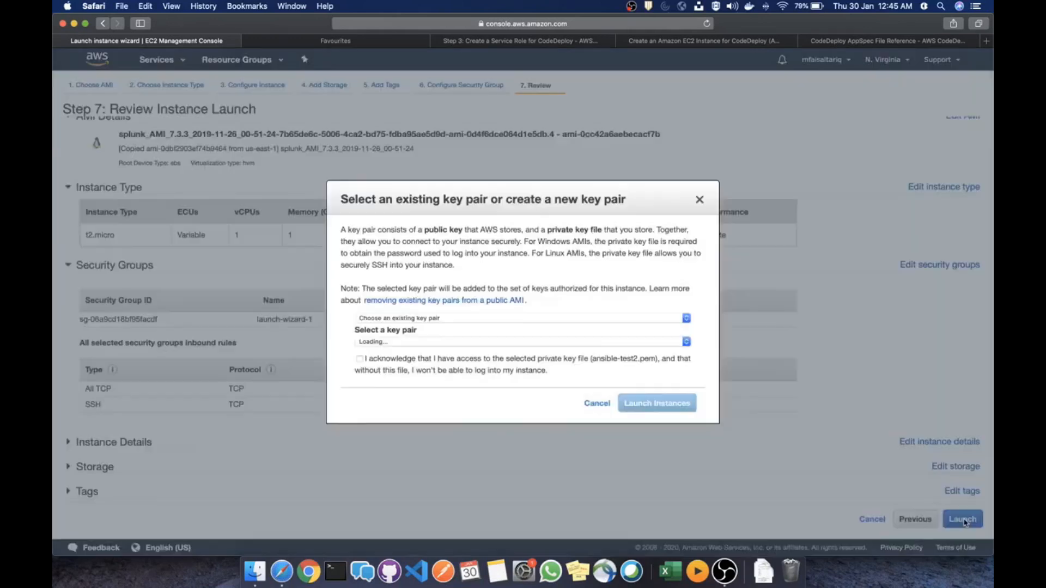
{"action": "left_click", "coordinate": [360, 359]}
{"action": "left_click", "coordinate": [657, 403]}
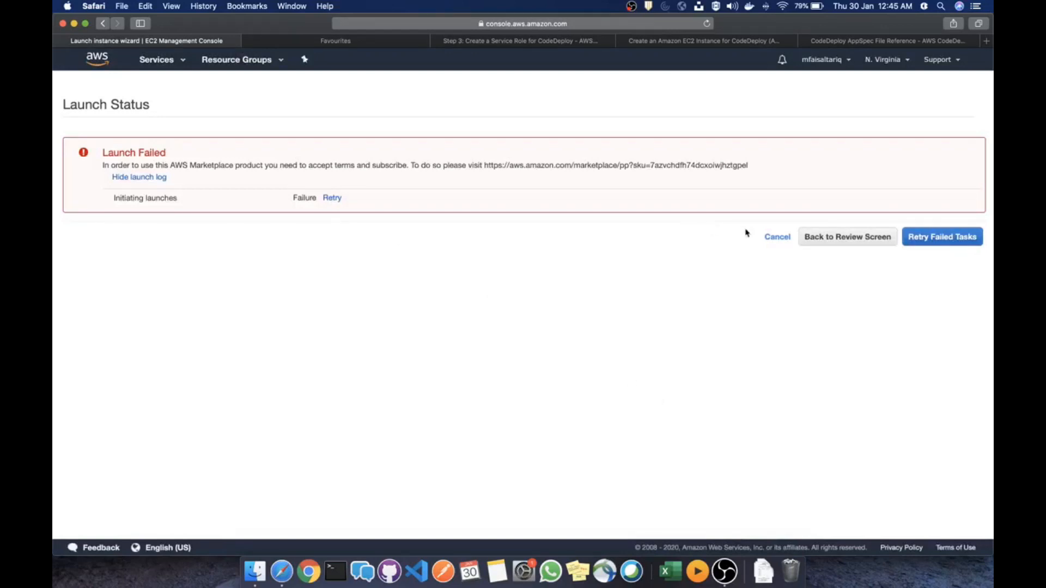
{"action": "left_click", "coordinate": [844, 238]}
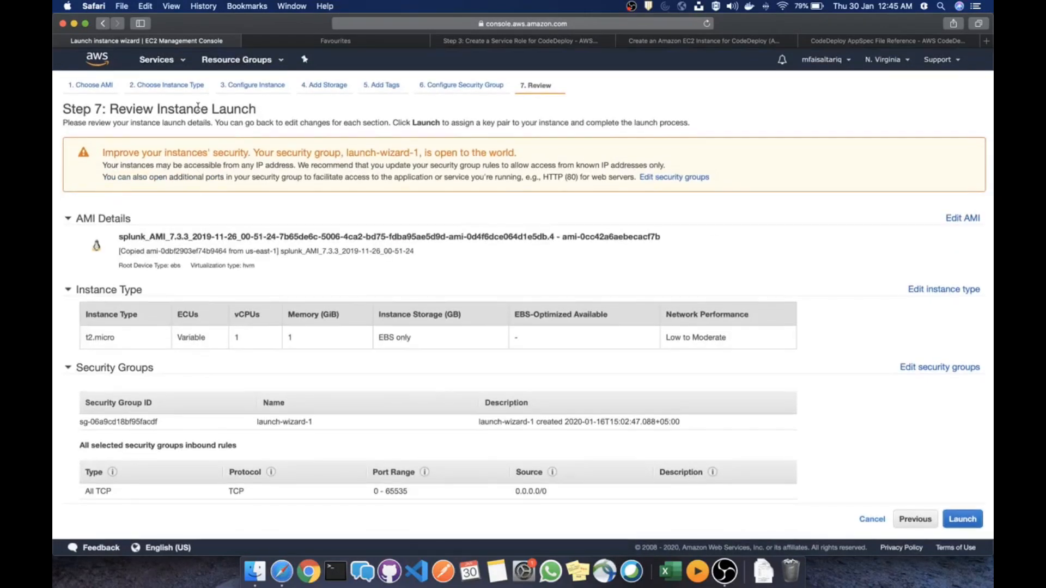
Step back to the AMI, keep the splunk image, and jump through every wizard step to Review
{"action": "left_click", "coordinate": [183, 87]}
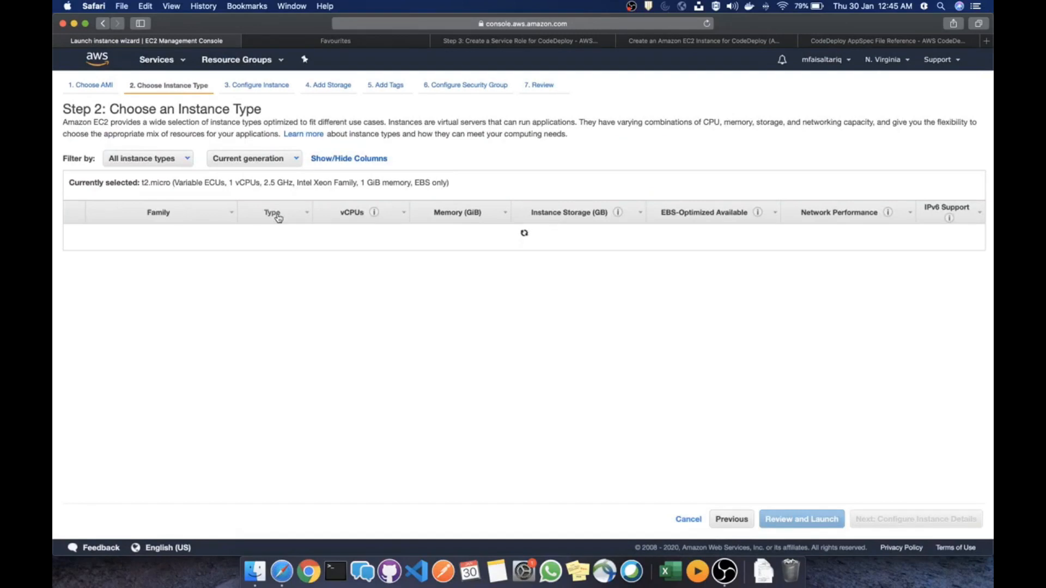
{"action": "left_click", "coordinate": [99, 86]}
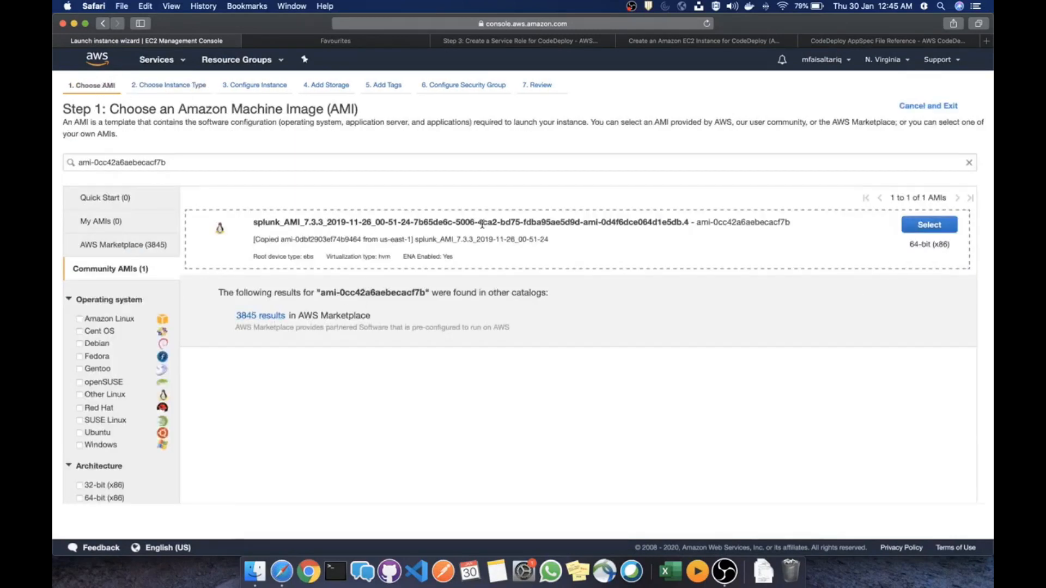
{"action": "left_click", "coordinate": [942, 230]}
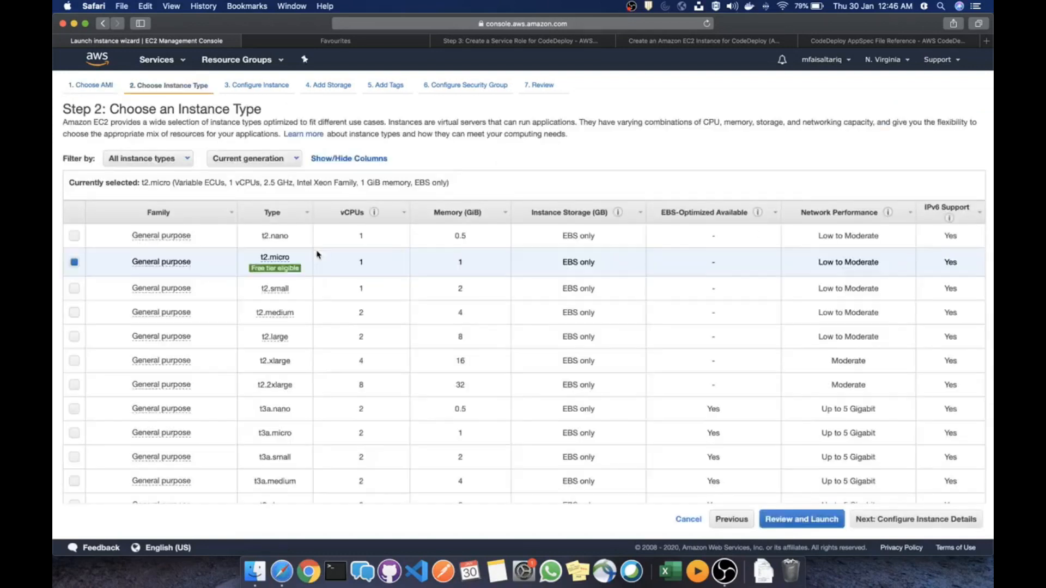
{"action": "scroll", "coordinate": [332, 277], "scroll_direction": "down", "scroll_amount": 20}
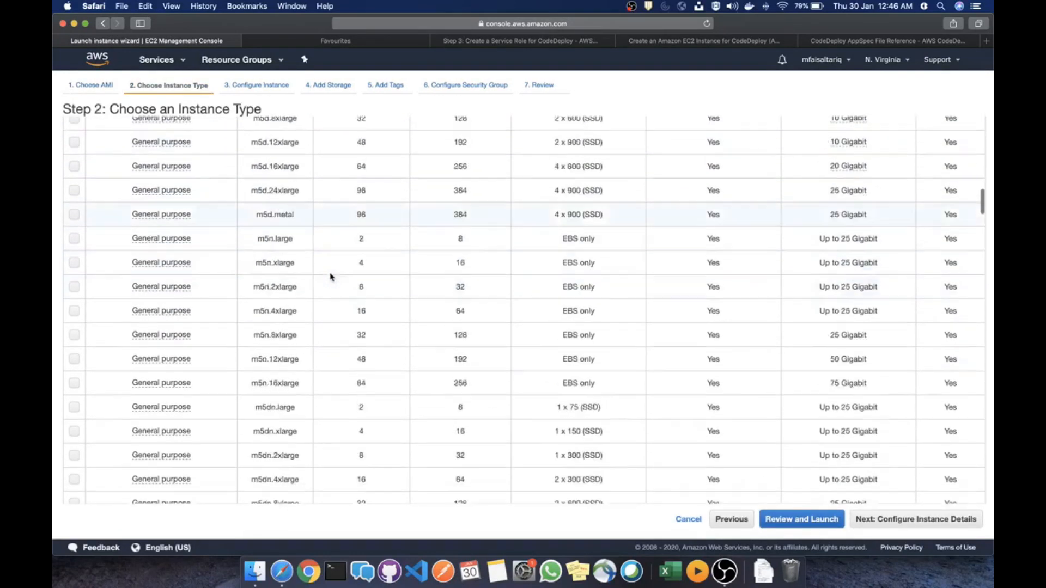
{"action": "scroll", "coordinate": [329, 277], "scroll_direction": "up", "scroll_amount": 20}
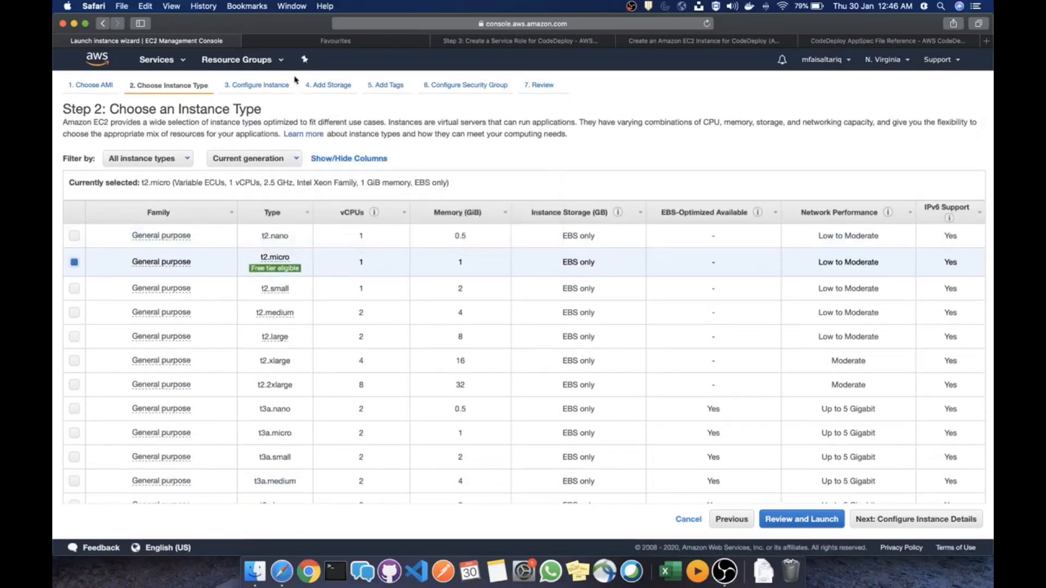
{"action": "left_click", "coordinate": [264, 85]}
{"action": "left_click", "coordinate": [333, 87]}
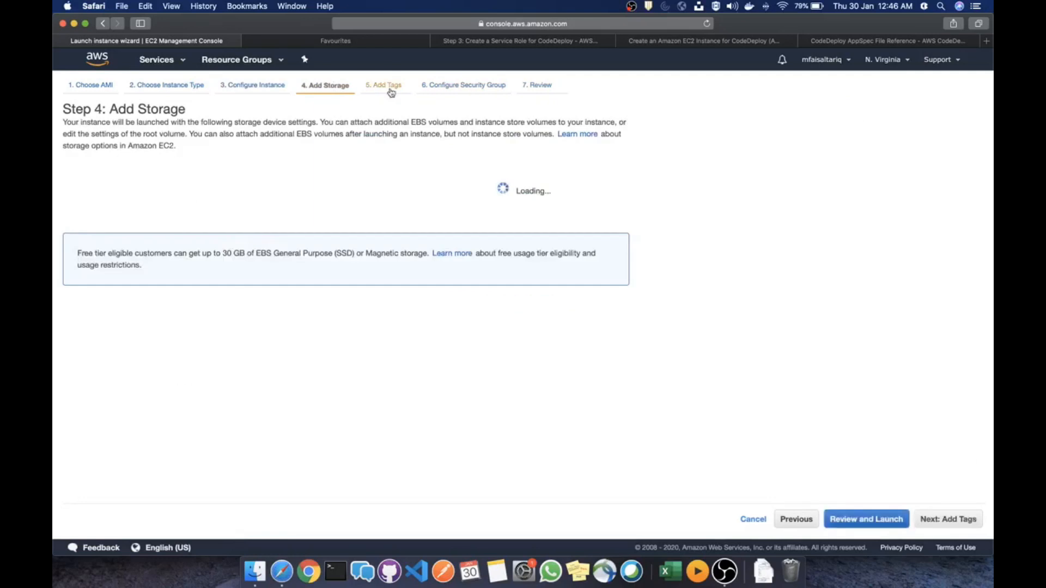
{"action": "left_click", "coordinate": [388, 85]}
{"action": "left_click", "coordinate": [446, 87]}
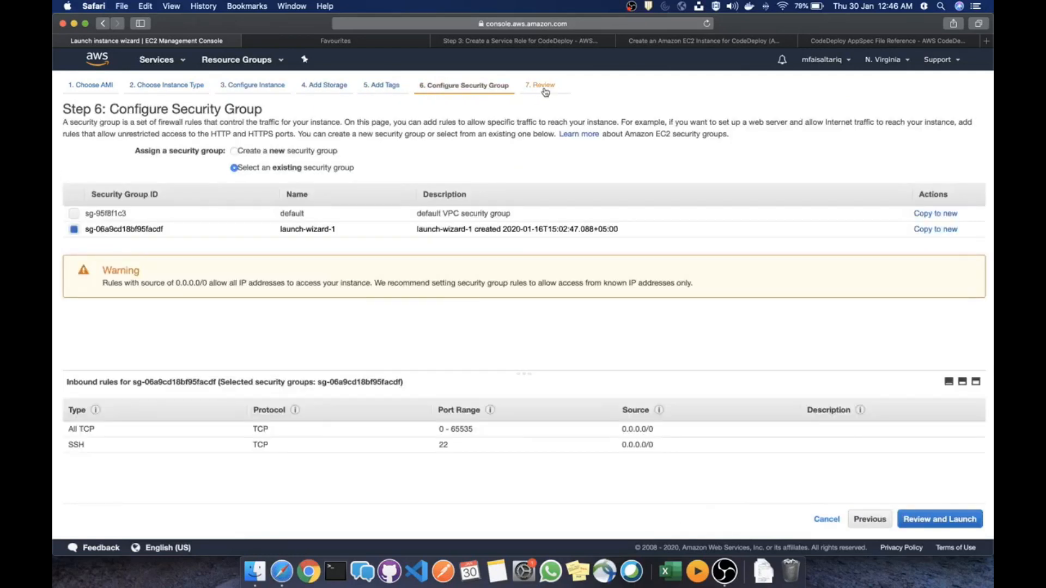
{"action": "left_click", "coordinate": [545, 91]}
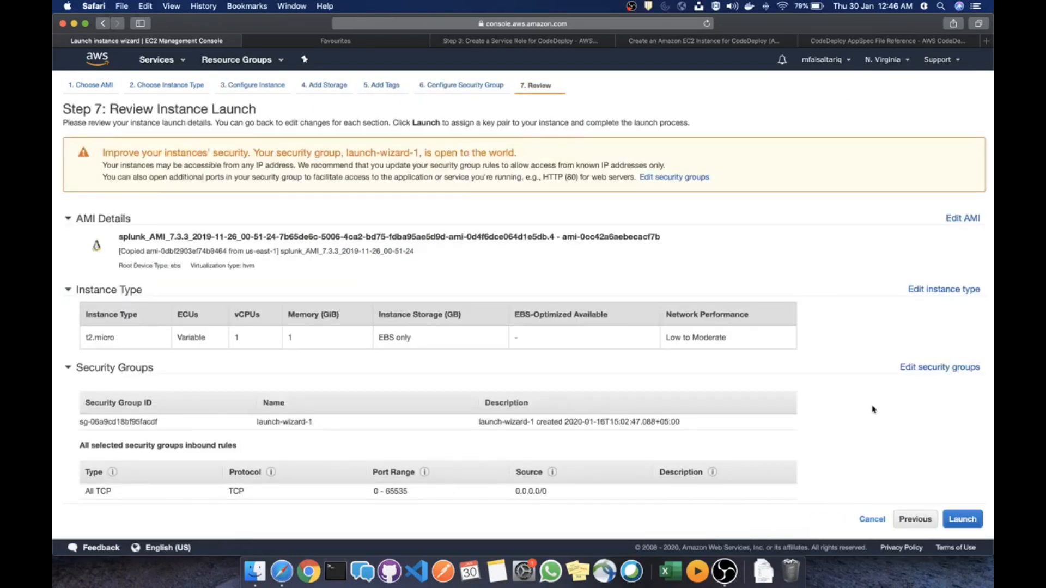
{"action": "scroll", "coordinate": [873, 410], "scroll_direction": "down", "scroll_amount": 4}
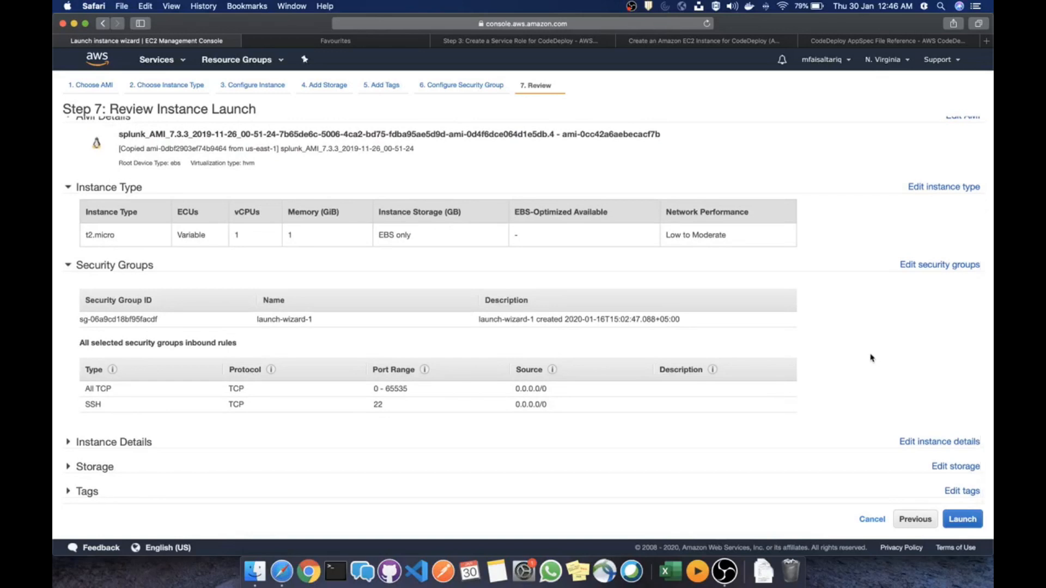
{"action": "scroll", "coordinate": [872, 358], "scroll_direction": "up", "scroll_amount": 4}
Return from the Favourites page to the launch wizard's Choose AMI step
{"action": "left_click", "coordinate": [169, 85]}
{"action": "left_click", "coordinate": [374, 43]}
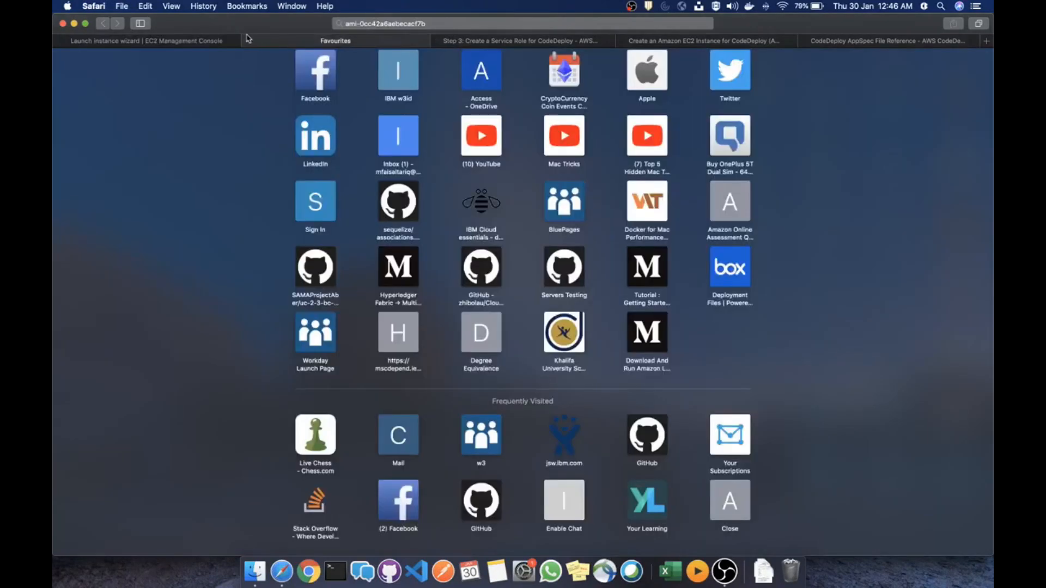
{"action": "left_click", "coordinate": [201, 46]}
{"action": "left_click", "coordinate": [104, 86]}
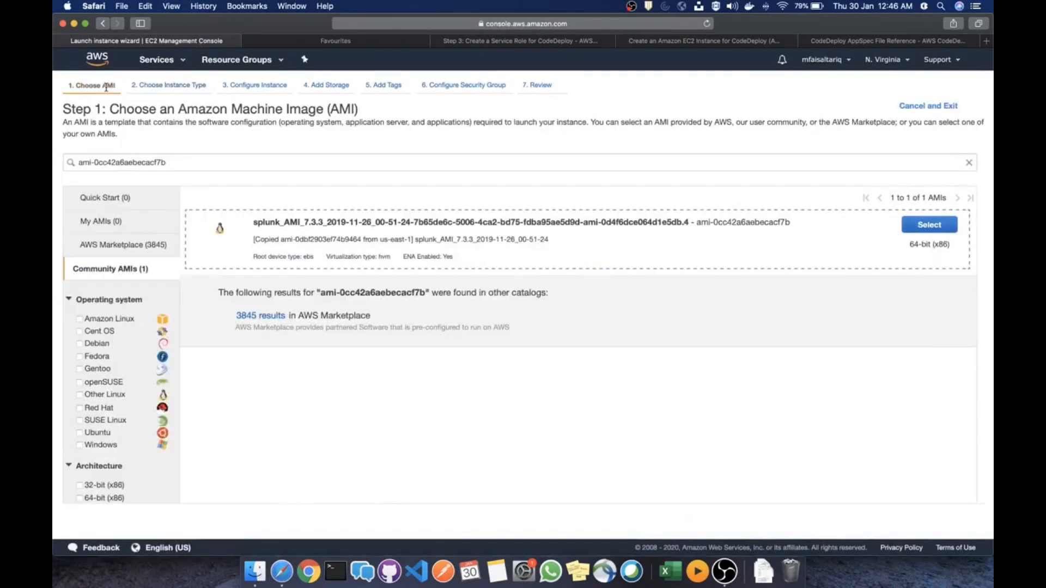
Clear the ami-0cc42a6aebecacf7b search and select the Quick Start Amazon Linux 2 AMI, confirming the change
{"action": "left_click", "coordinate": [119, 270]}
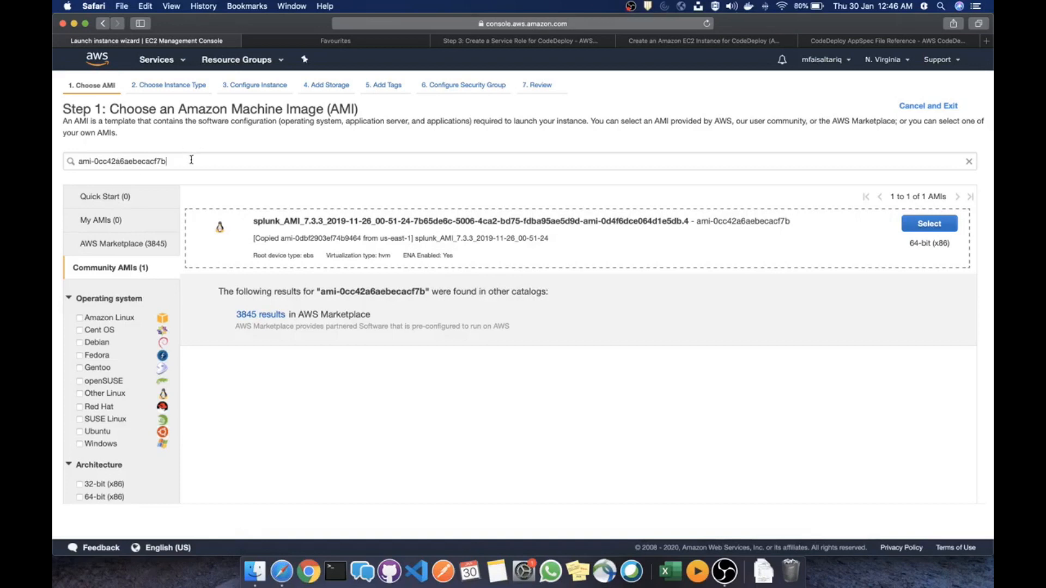
{"action": "left_click_drag", "start_coordinate": [193, 159], "coordinate": [70, 160]}
{"action": "left_click", "coordinate": [107, 318]}
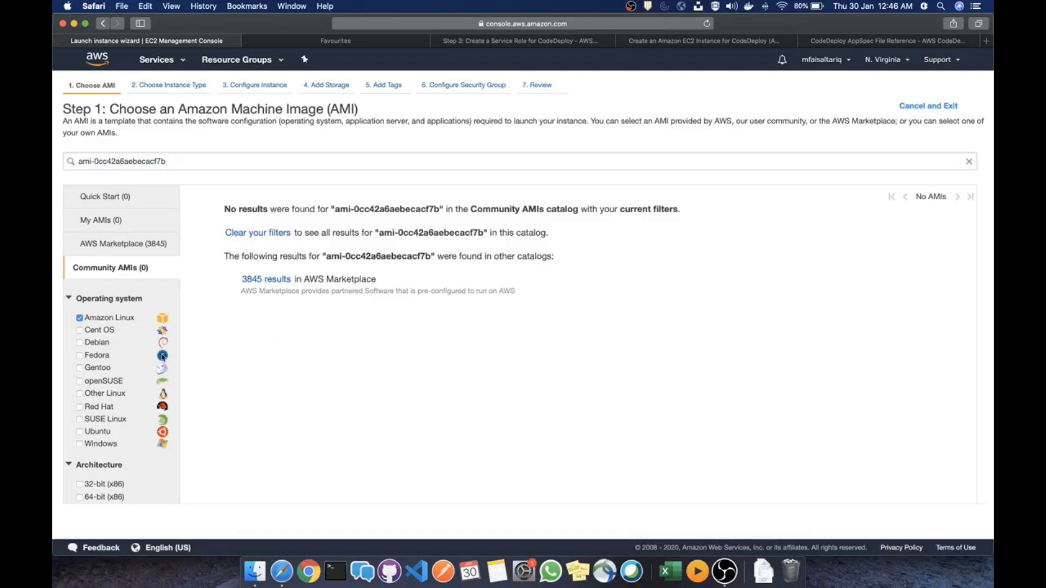
{"action": "left_click_drag", "start_coordinate": [205, 168], "coordinate": [53, 153]}
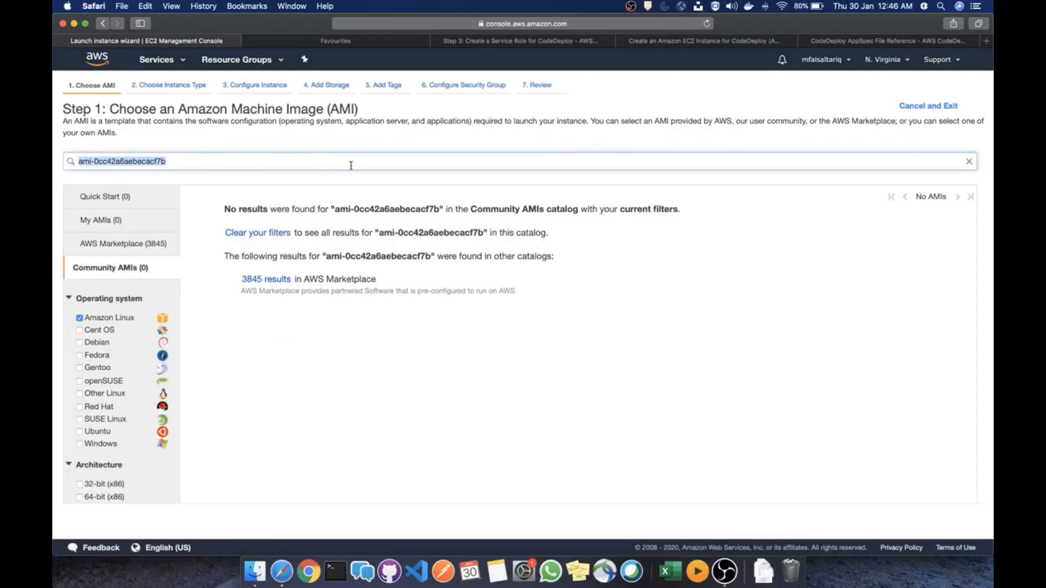
{"action": "key", "text": "BackSpace"}
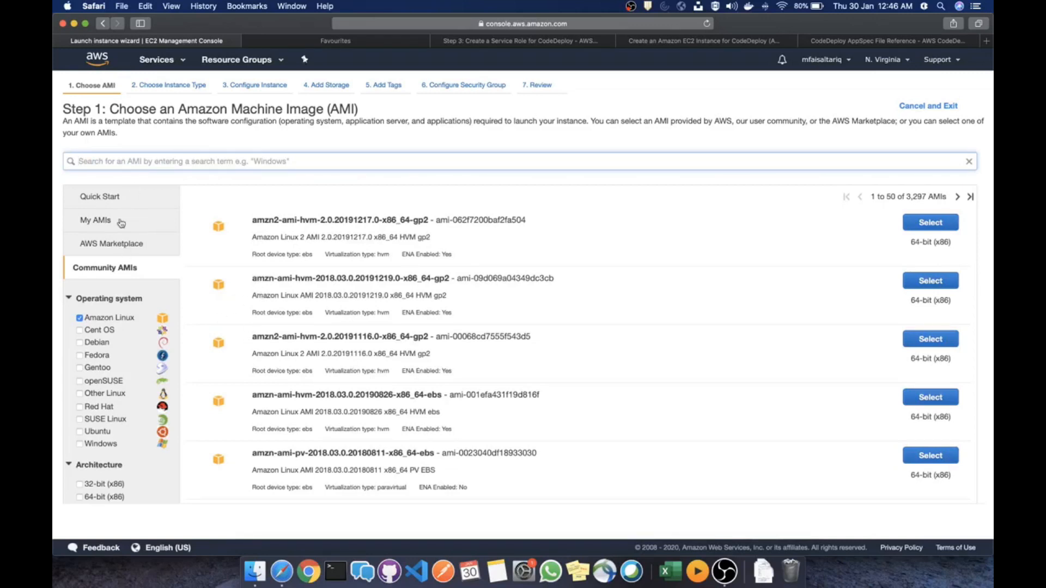
{"action": "left_click", "coordinate": [115, 197]}
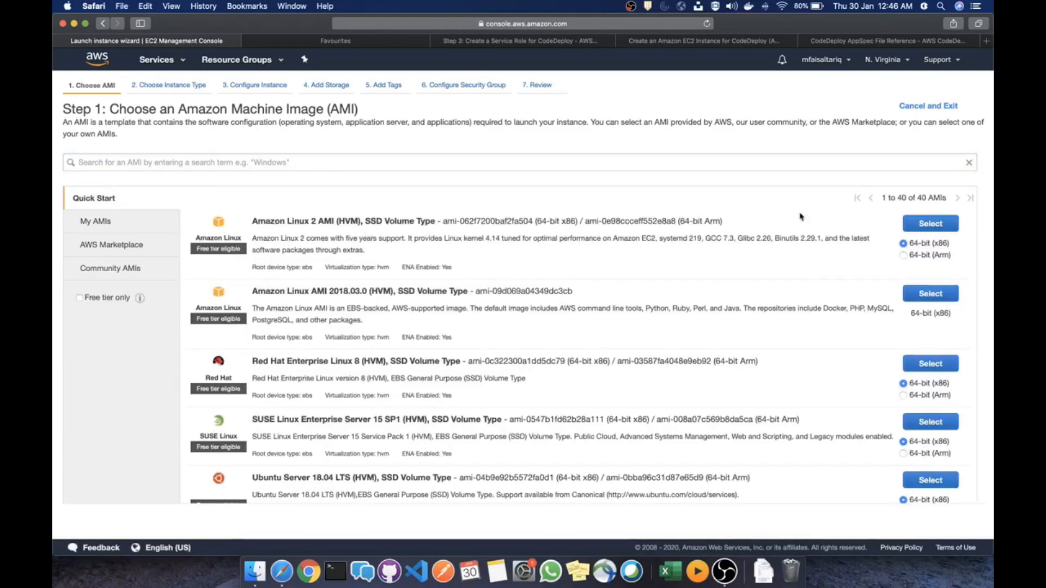
{"action": "left_click", "coordinate": [932, 224]}
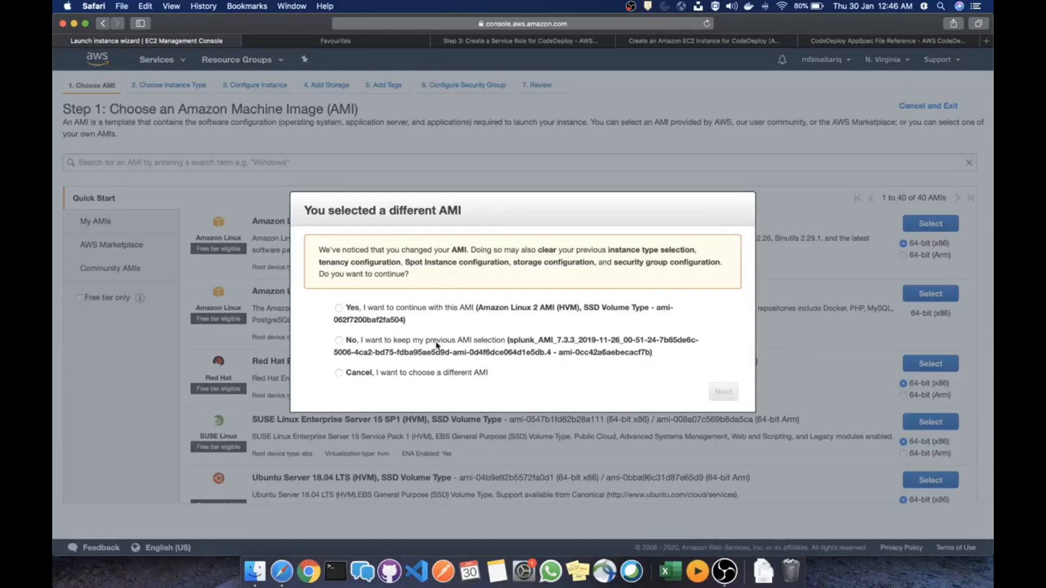
{"action": "left_click", "coordinate": [339, 309]}
{"action": "left_click", "coordinate": [725, 393]}
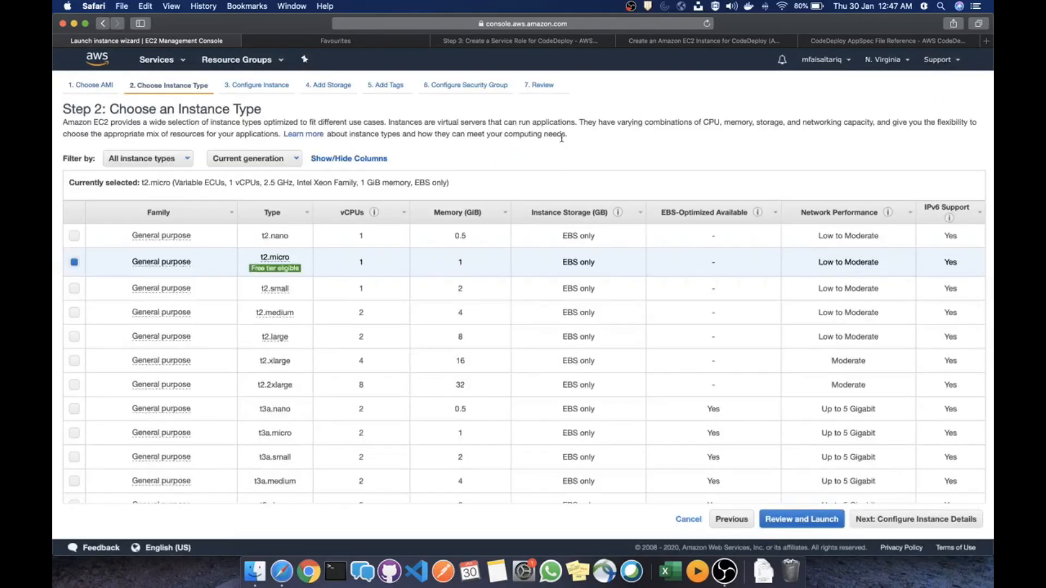
Advance through instance details, storage and tags to the security group step
{"action": "left_click", "coordinate": [896, 523]}
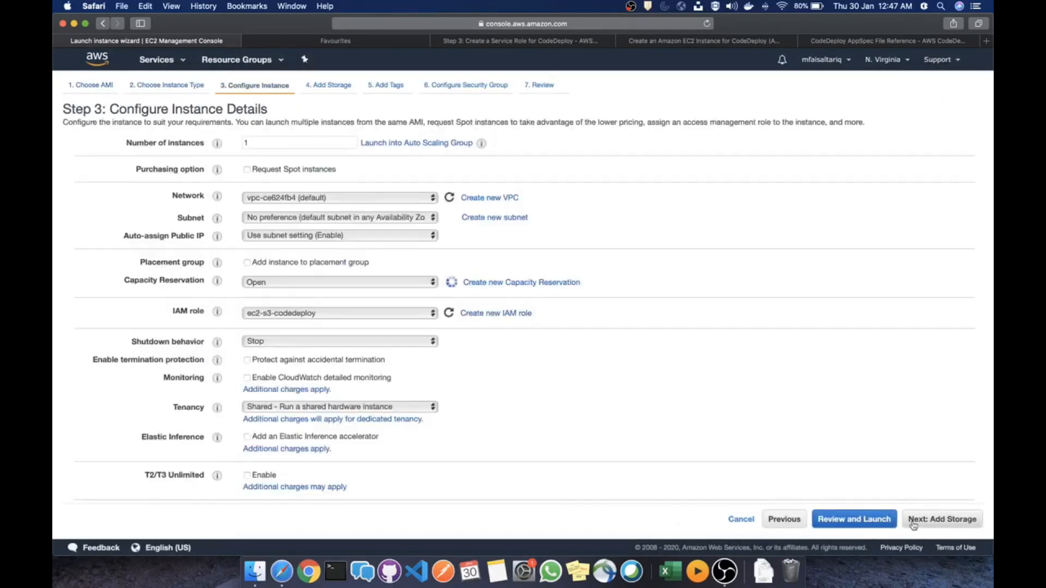
{"action": "scroll", "coordinate": [854, 433], "scroll_direction": "down", "scroll_amount": 5}
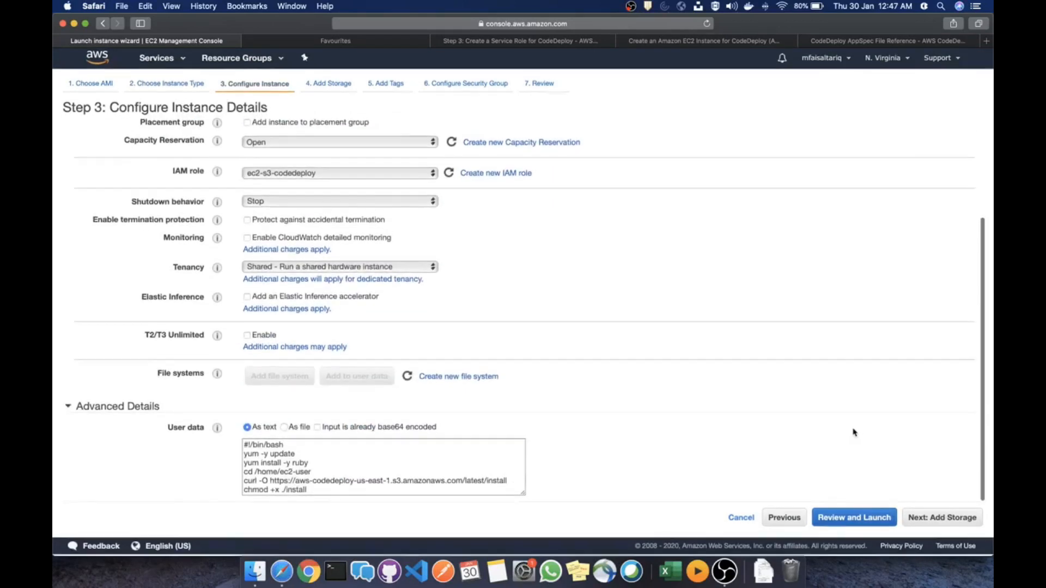
{"action": "scroll", "coordinate": [854, 432], "scroll_direction": "up", "scroll_amount": 3}
{"action": "scroll", "coordinate": [853, 432], "scroll_direction": "down", "scroll_amount": 3}
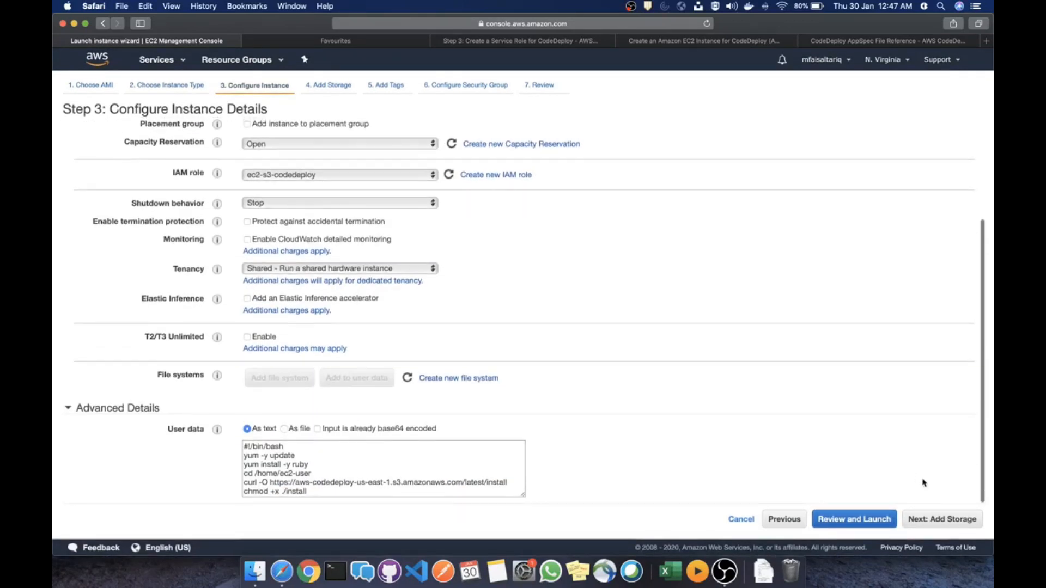
{"action": "left_click", "coordinate": [940, 522]}
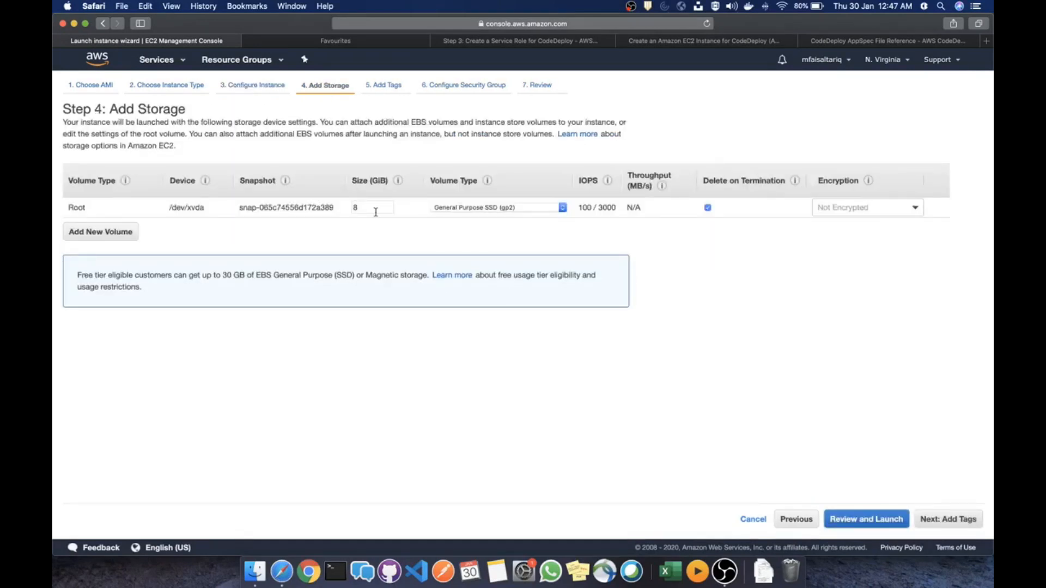
{"action": "left_click", "coordinate": [946, 522]}
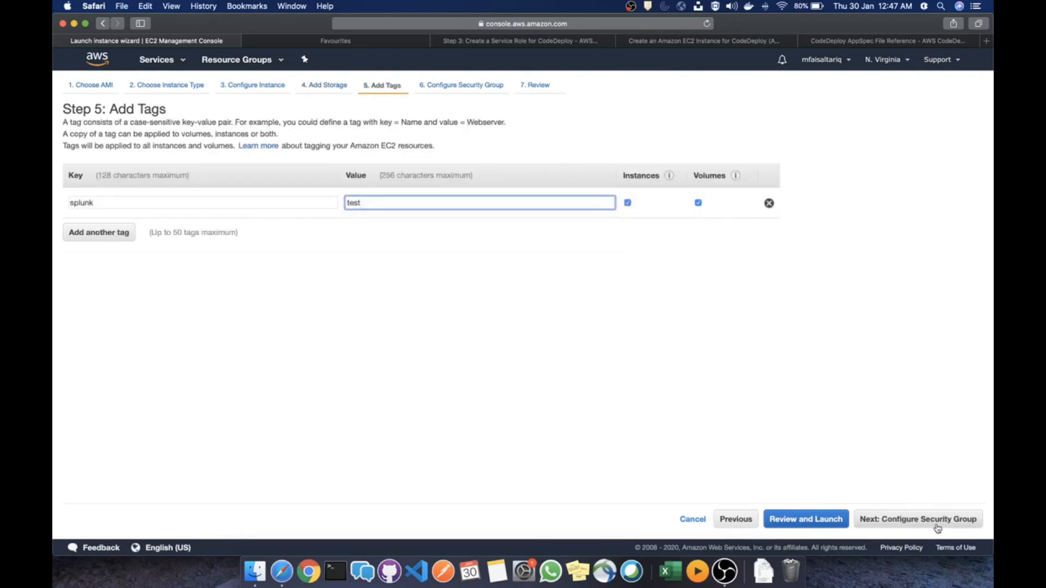
{"action": "left_click", "coordinate": [937, 524]}
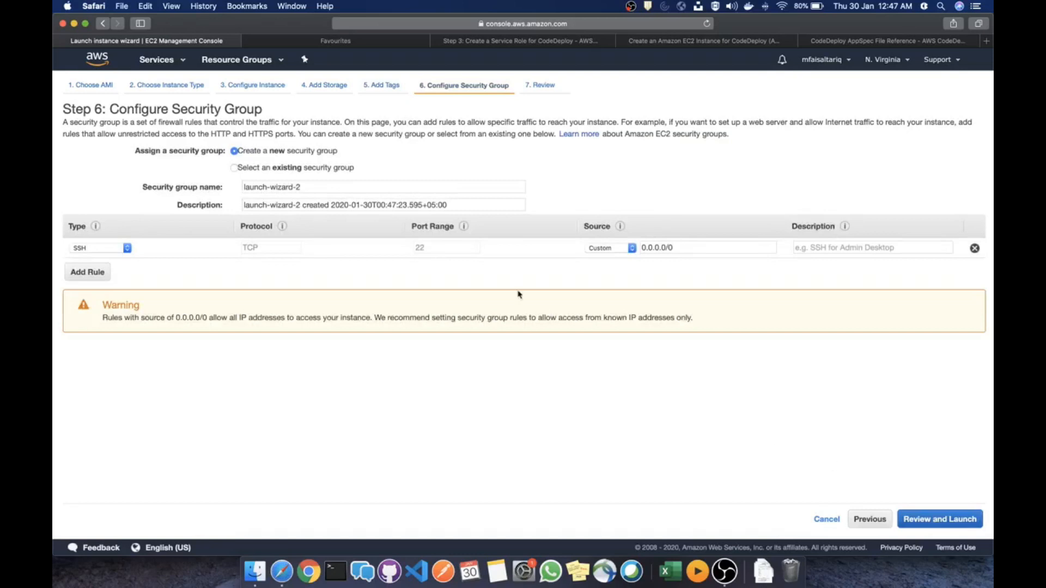
Pick the existing launch-wizard-1 security group and proceed to the launch review
{"action": "left_click", "coordinate": [292, 205]}
{"action": "left_click", "coordinate": [276, 167]}
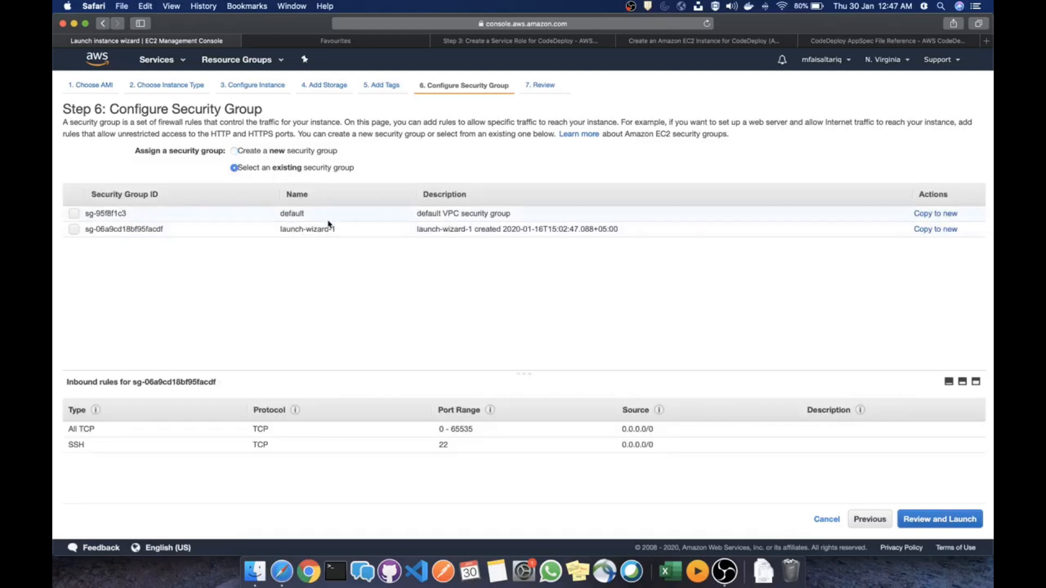
{"action": "left_click", "coordinate": [325, 231]}
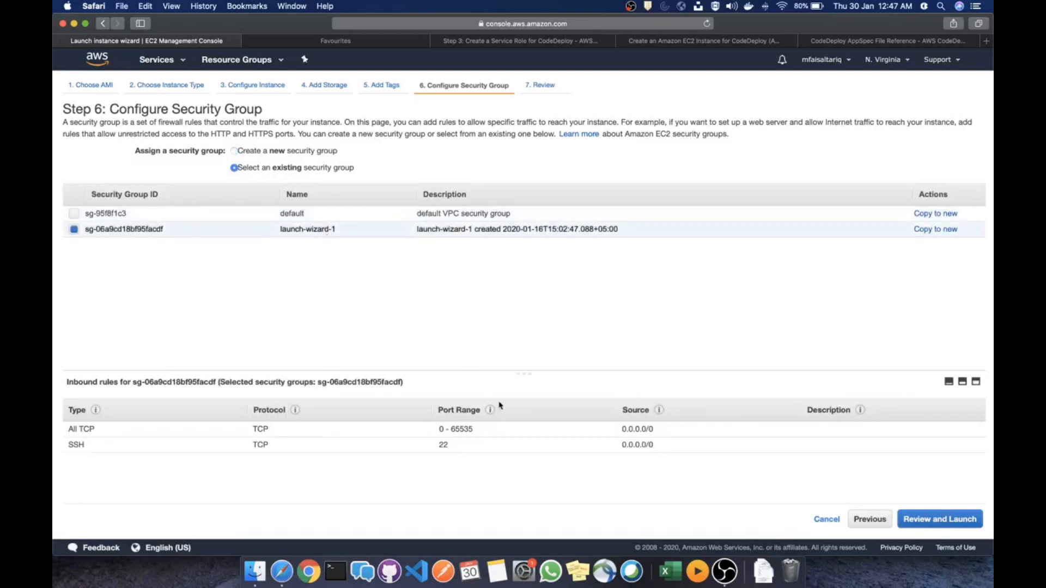
{"action": "left_click", "coordinate": [949, 522]}
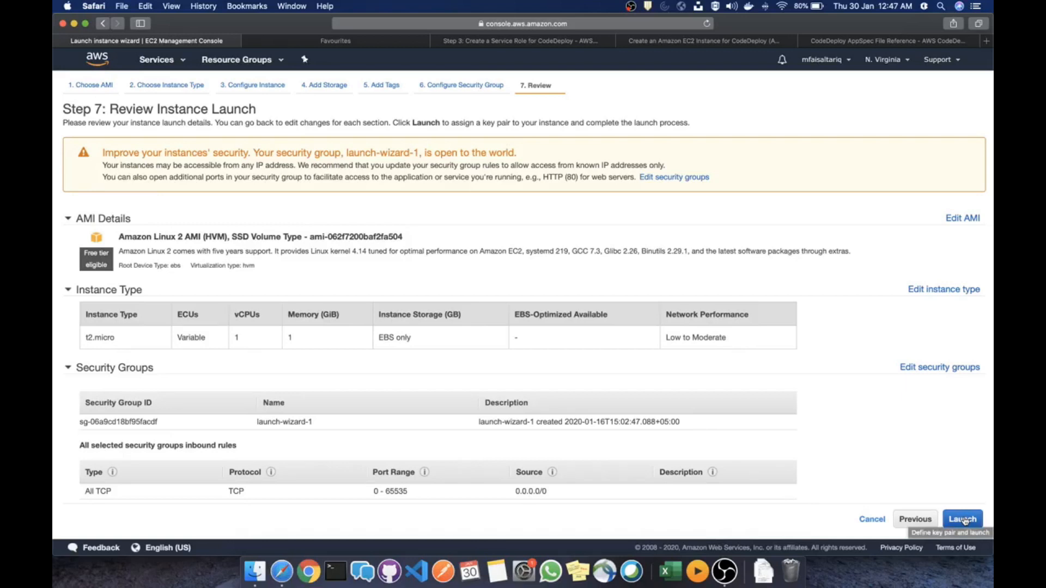
Launch the instance with the ansible-test2 key pair, acknowledging the private key
{"action": "left_click", "coordinate": [964, 520]}
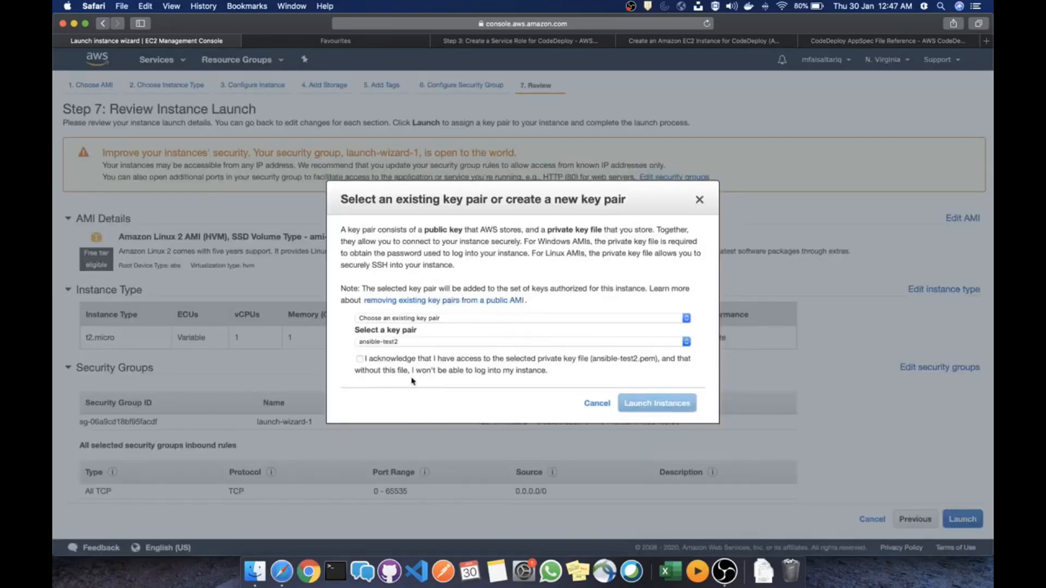
{"action": "left_click", "coordinate": [408, 361]}
{"action": "left_click", "coordinate": [677, 410]}
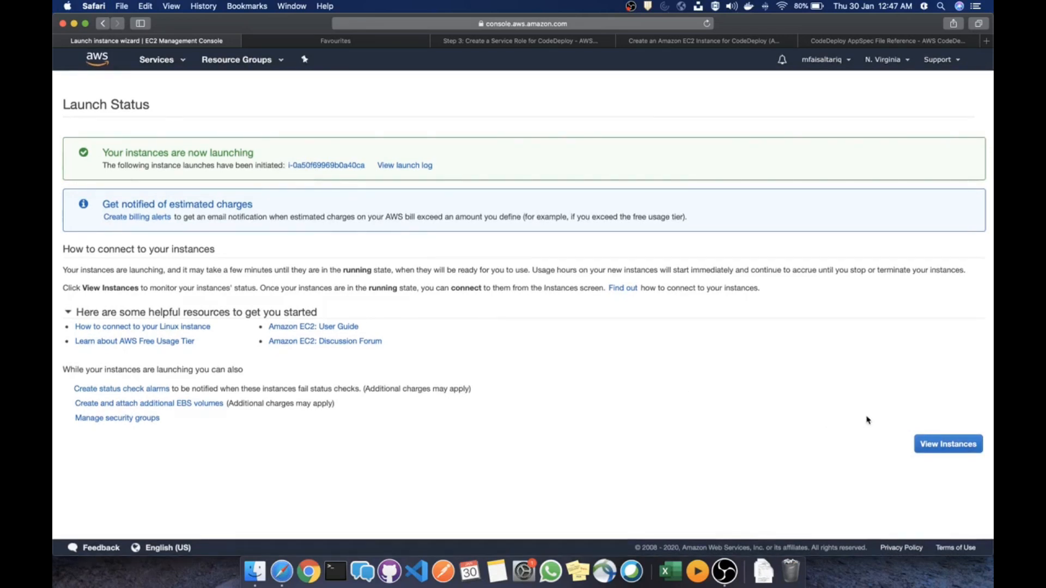
Copy the new pending instance's public DNS name from the instances list
{"action": "left_click", "coordinate": [948, 448]}
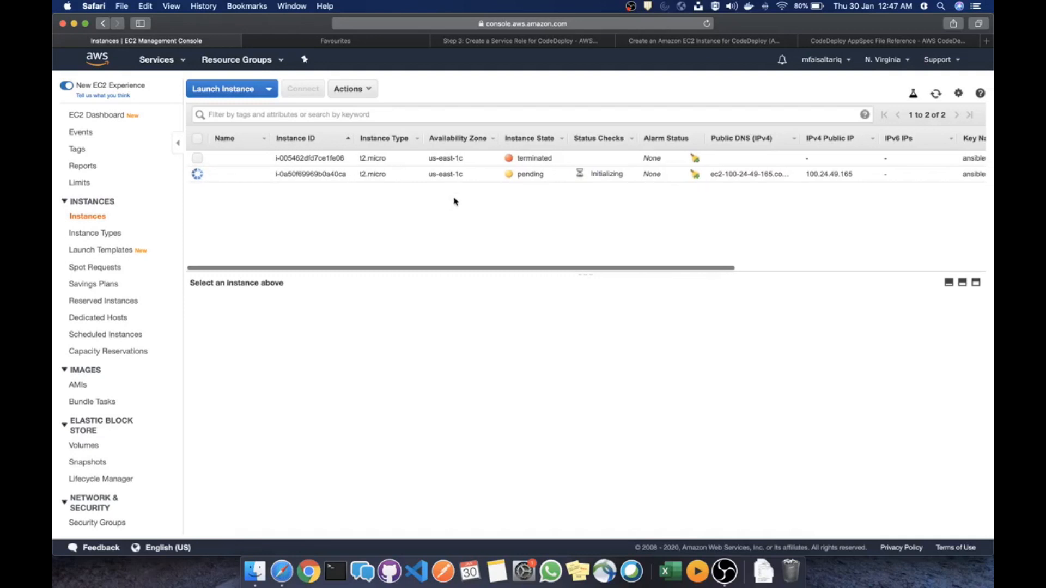
{"action": "left_click", "coordinate": [441, 176]}
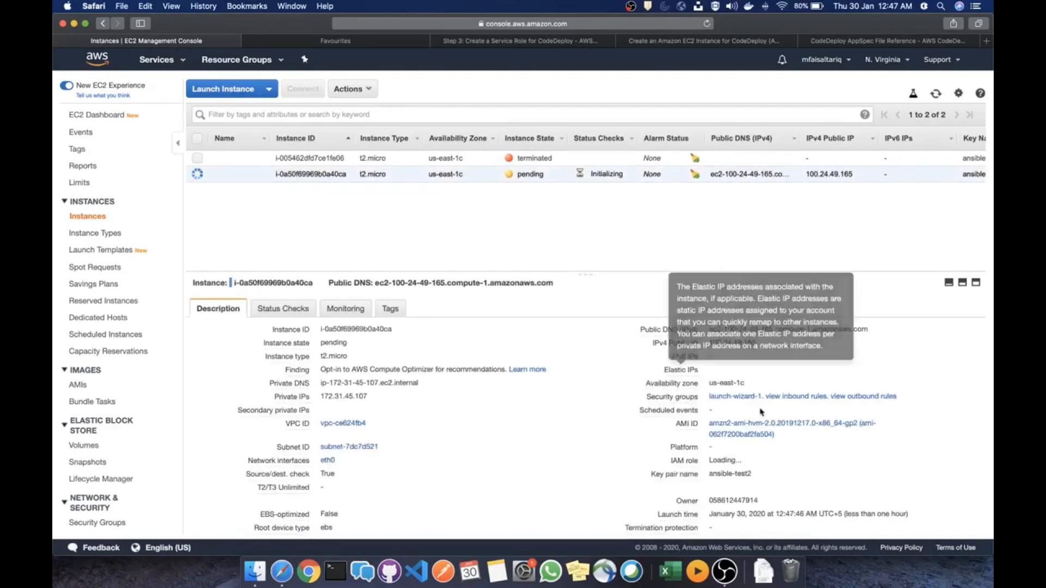
{"action": "left_click", "coordinate": [877, 329]}
{"action": "key", "text": "ctrl+Right"}
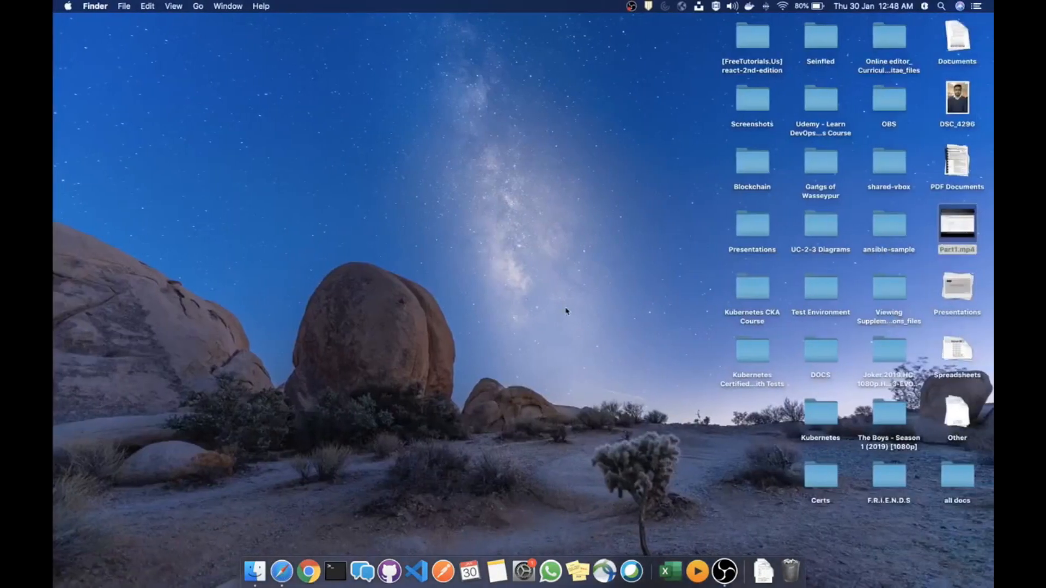
Open a fresh Terminal window enlarged to 164x50
{"action": "left_click", "coordinate": [337, 562]}
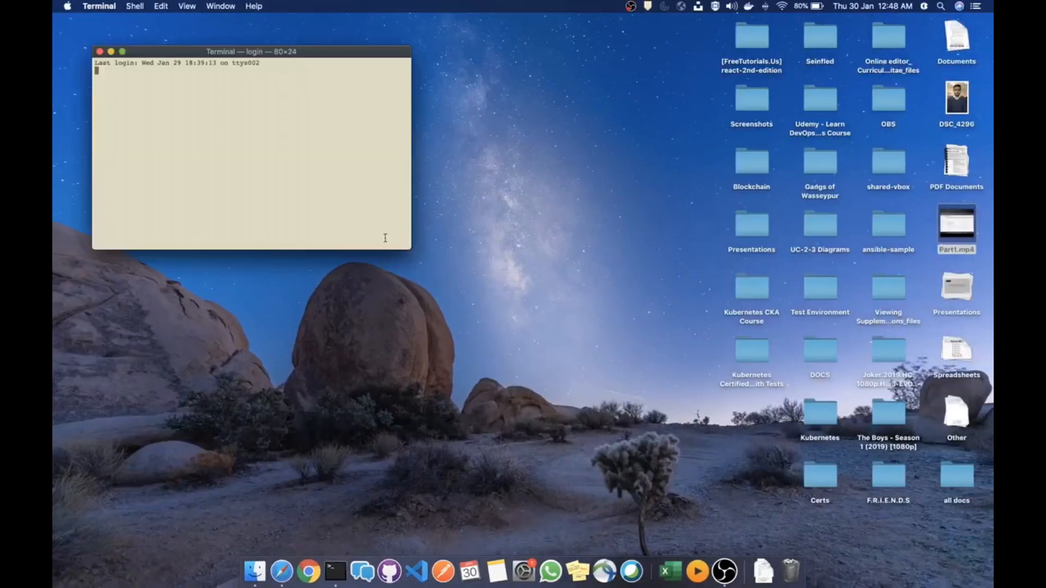
{"action": "left_click", "coordinate": [100, 51]}
{"action": "left_click", "coordinate": [335, 571]}
{"action": "left_click_drag", "start_coordinate": [454, 293], "coordinate": [783, 495]}
Load the key with ssh-add ~/.ssh/ansible-test2.pem
{"action": "type", "text": "ssh root@"}
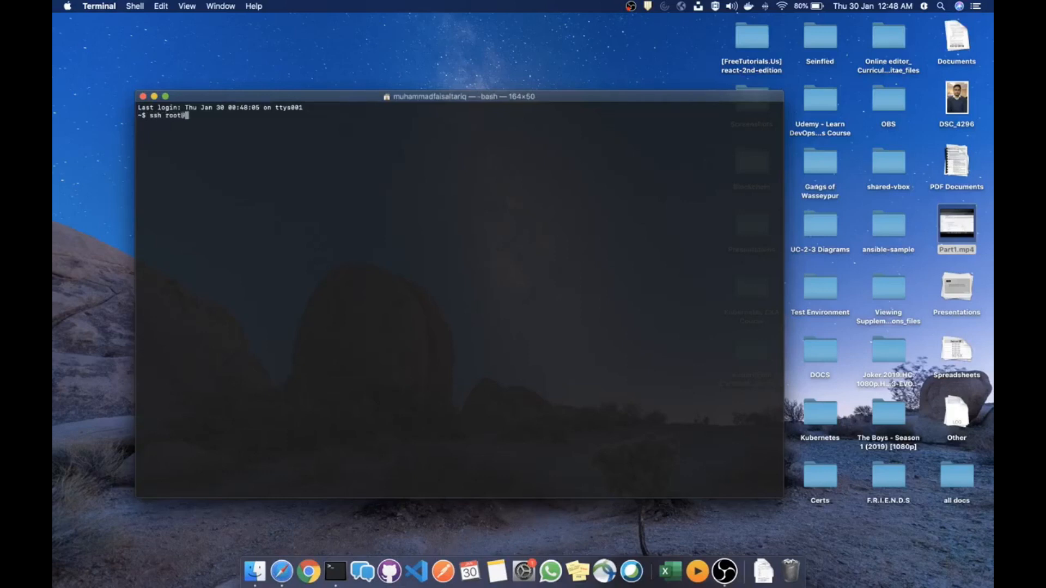
{"action": "key", "text": "BackSpace"}
{"action": "key", "text": "BackSpace"}
{"action": "key", "text": "BackSpace"}
{"action": "key", "text": "BackSpace"}
{"action": "key", "text": "BackSpace"}
{"action": "key", "text": "BackSpace"}
{"action": "key", "text": "BackSpace"}
{"action": "key", "text": "BackSpace"}
{"action": "key", "text": "BackSpace"}
{"action": "type", "text": "sh-add ~/.ssh/"}
{"action": "key", "text": "BackSpace"}
{"action": "key", "text": "BackSpace"}
{"action": "type", "text": "ansi"}
{"action": "key", "text": "Tab"}
{"action": "type", "text": "2"}
{"action": "key", "text": "Tab"}
{"action": "key", "text": "Return"}
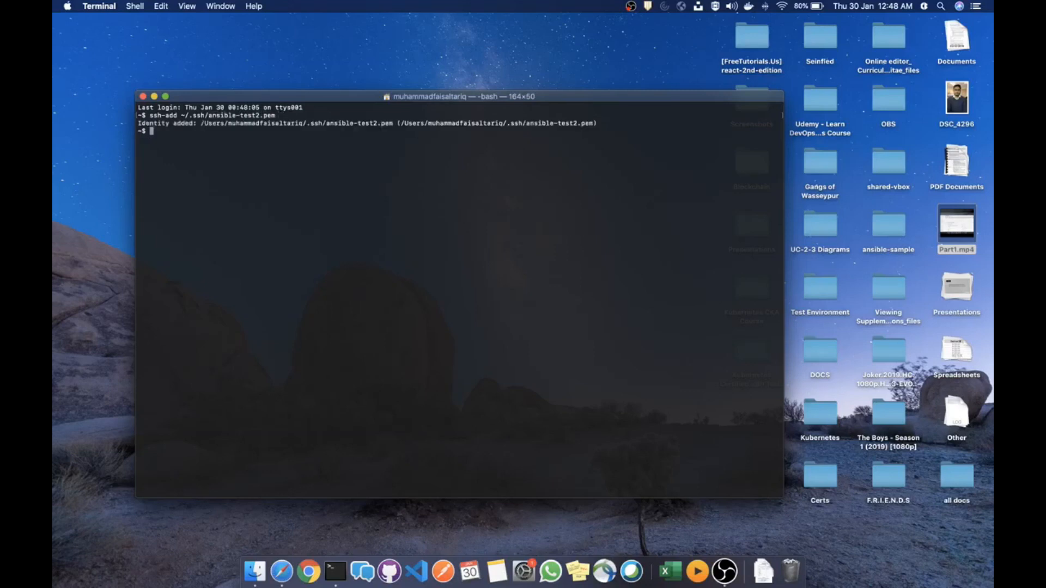
{"action": "key", "text": "Return"}
{"action": "key", "text": "Return"}
SSH into the instance as ec2-user, trust the host, and run the codedeploy-agent status check
{"action": "type", "text": "ssh ec2-user@"}
{"action": "key", "text": "super+v"}
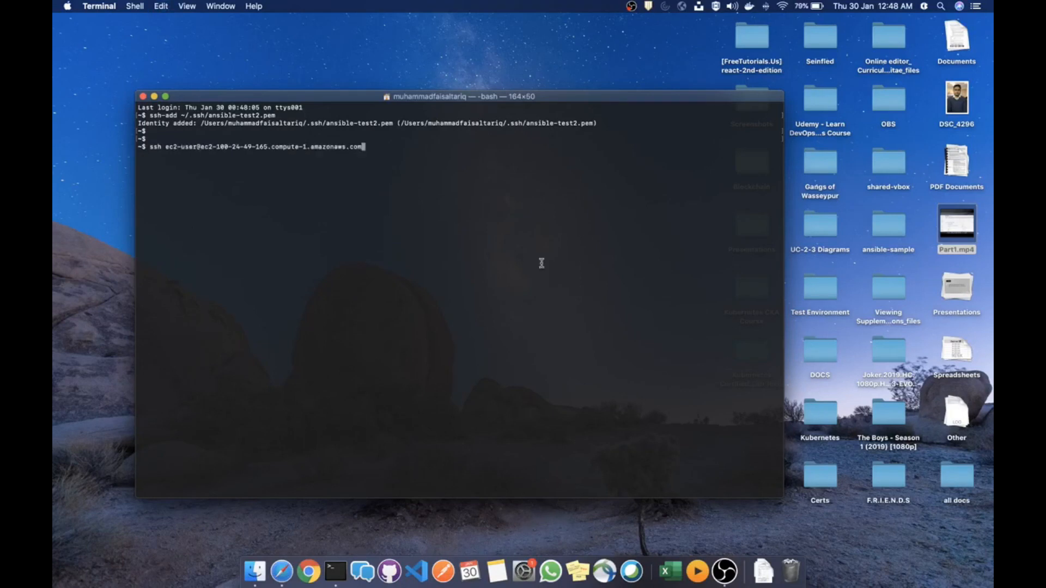
{"action": "key", "text": "super+Tab"}
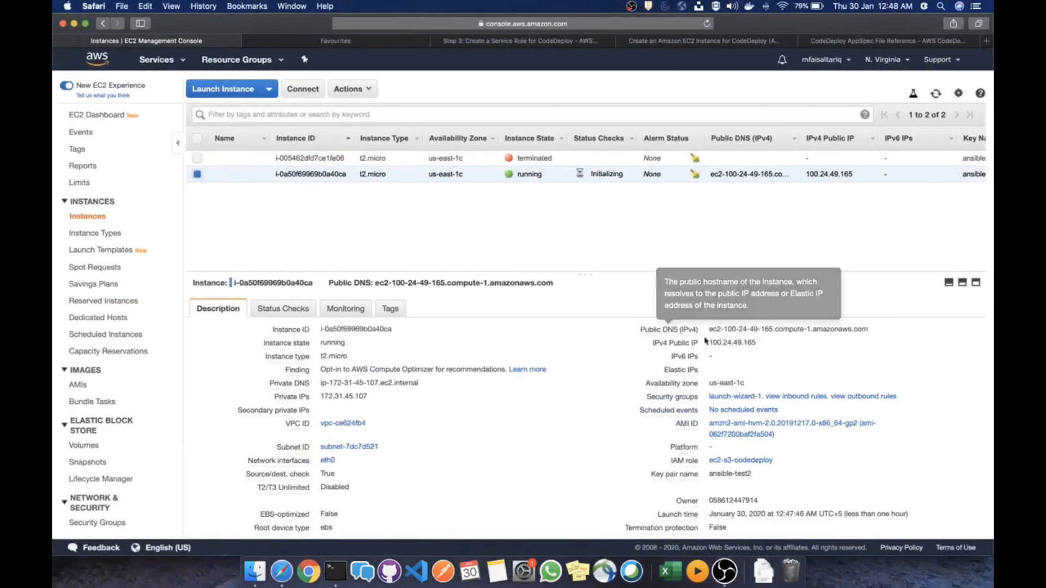
{"action": "key", "text": "super+Tab"}
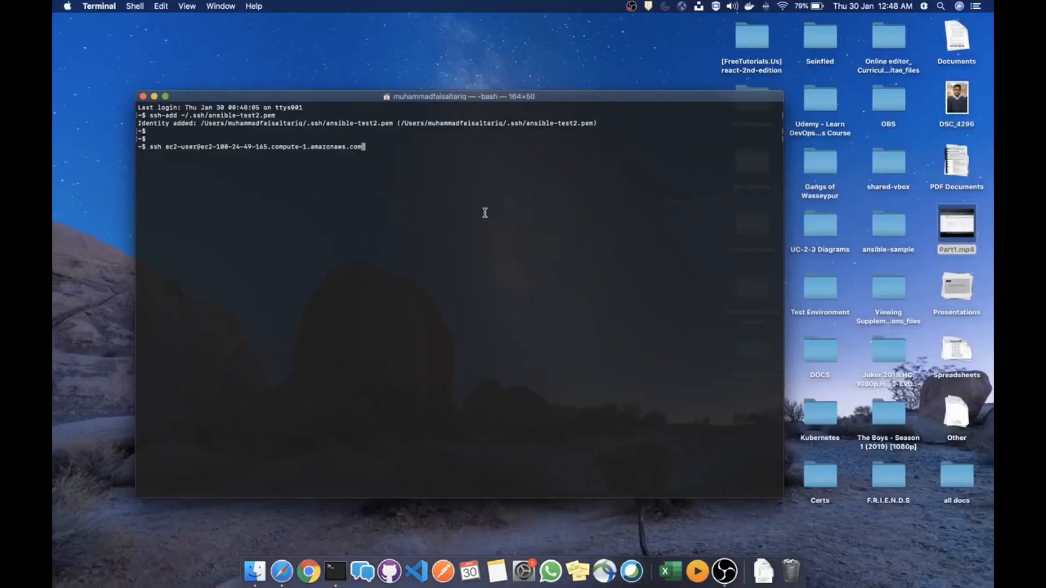
{"action": "key", "text": "Return"}
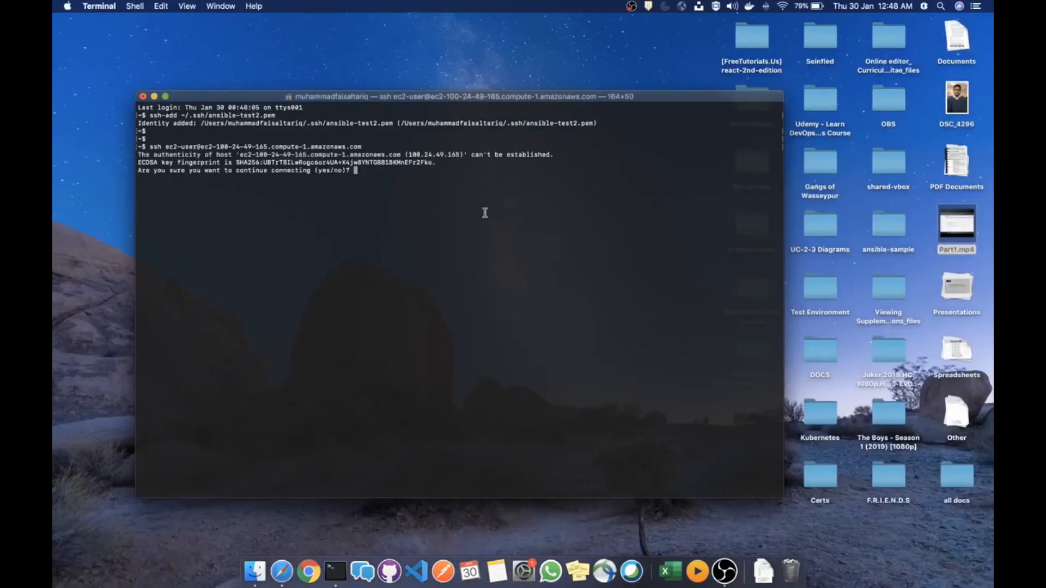
{"action": "type", "text": "yes"}
{"action": "key", "text": "Return"}
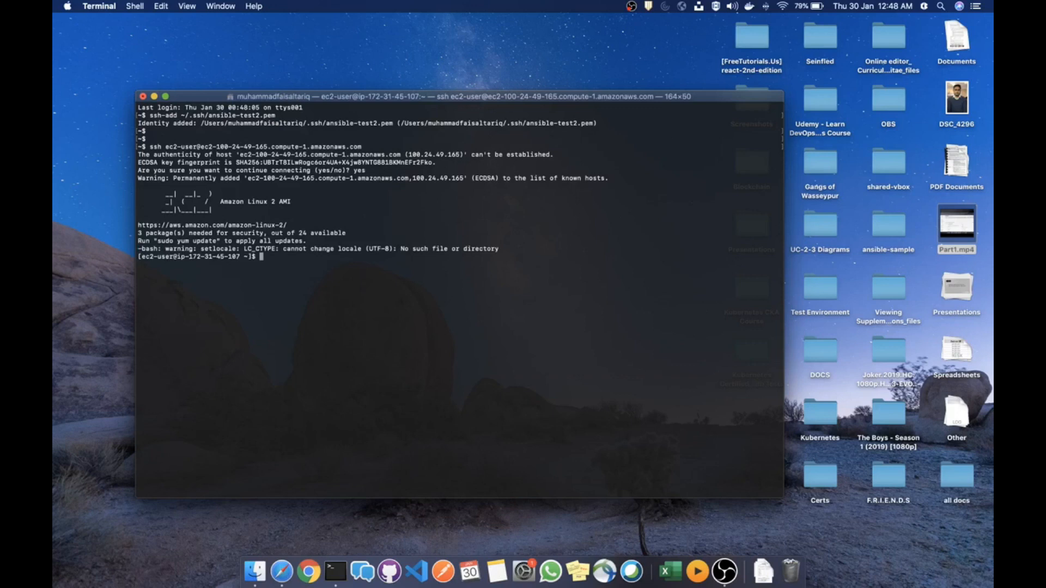
{"action": "type", "text": "sudo serveice codedeploy-agent status"}
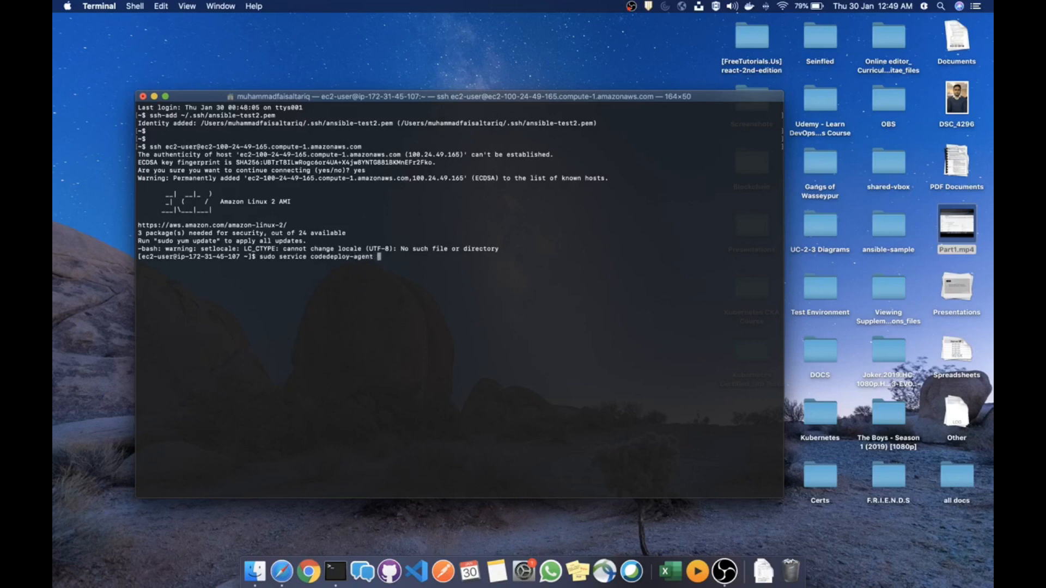
{"action": "key", "text": "Return"}
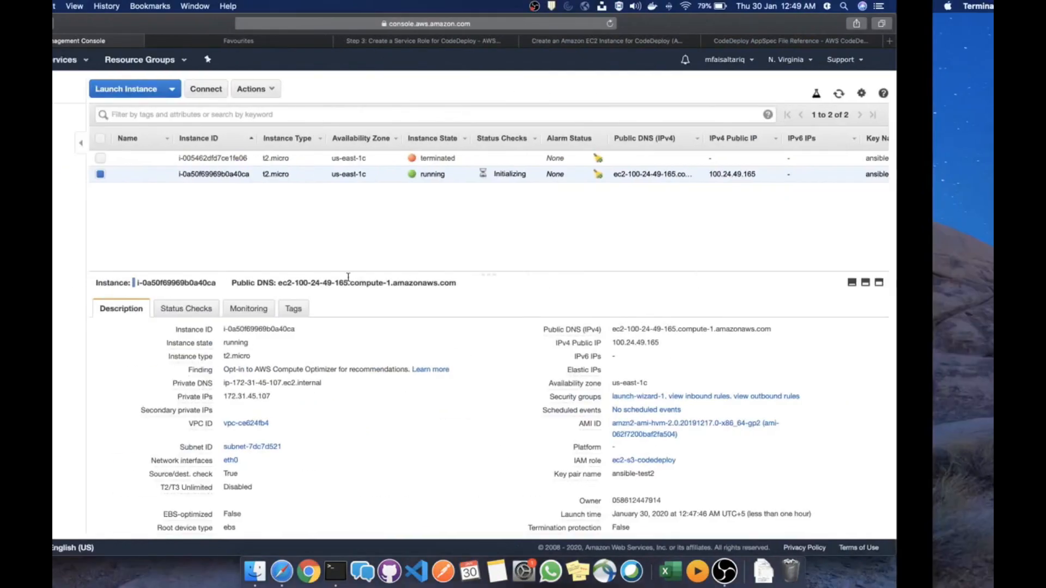
Open the 'Create an Amazon EC2 Instance for CodeDeploy' guide and scroll through it
{"action": "left_click", "coordinate": [495, 43]}
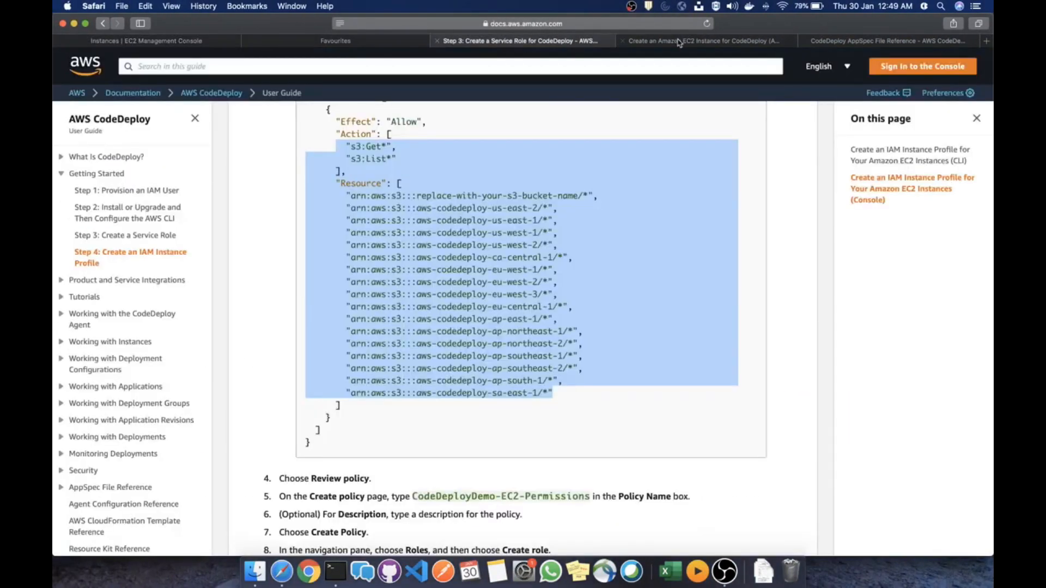
{"action": "left_click", "coordinate": [678, 43]}
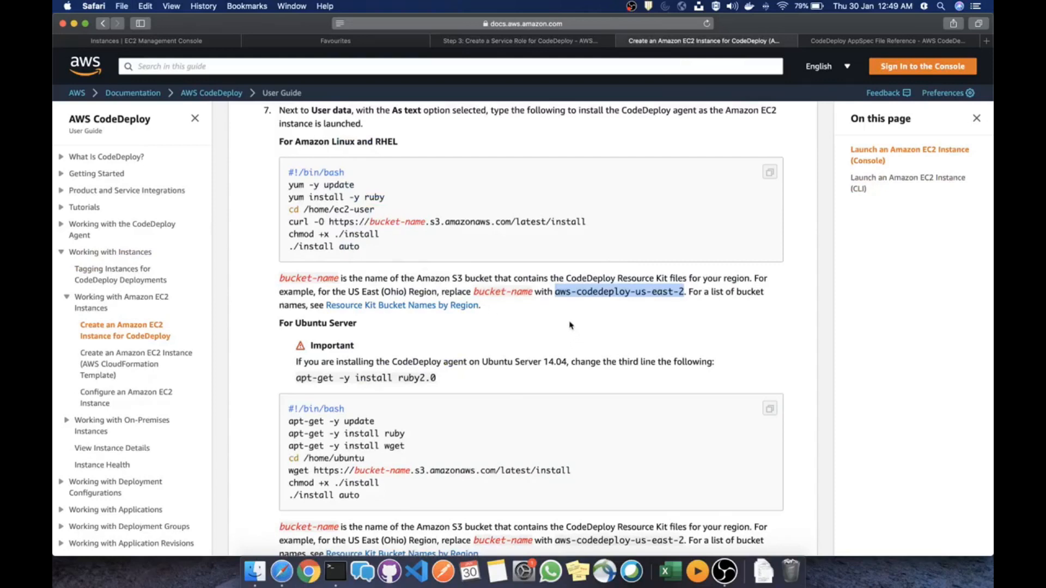
{"action": "scroll", "coordinate": [569, 332], "scroll_direction": "down", "scroll_amount": 5}
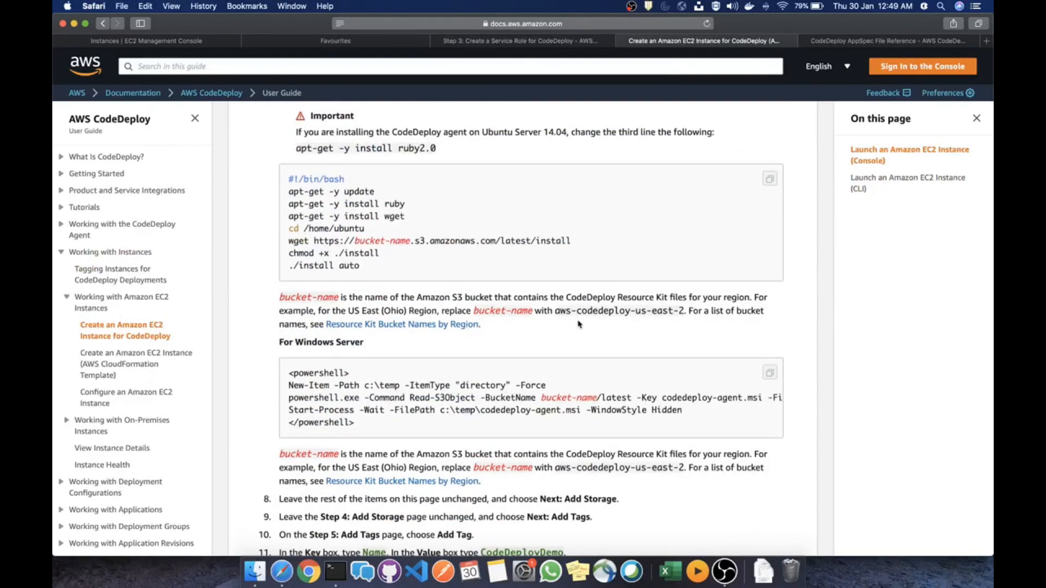
{"action": "scroll", "coordinate": [572, 324], "scroll_direction": "down", "scroll_amount": 4}
{"action": "scroll", "coordinate": [579, 323], "scroll_direction": "down", "scroll_amount": 4}
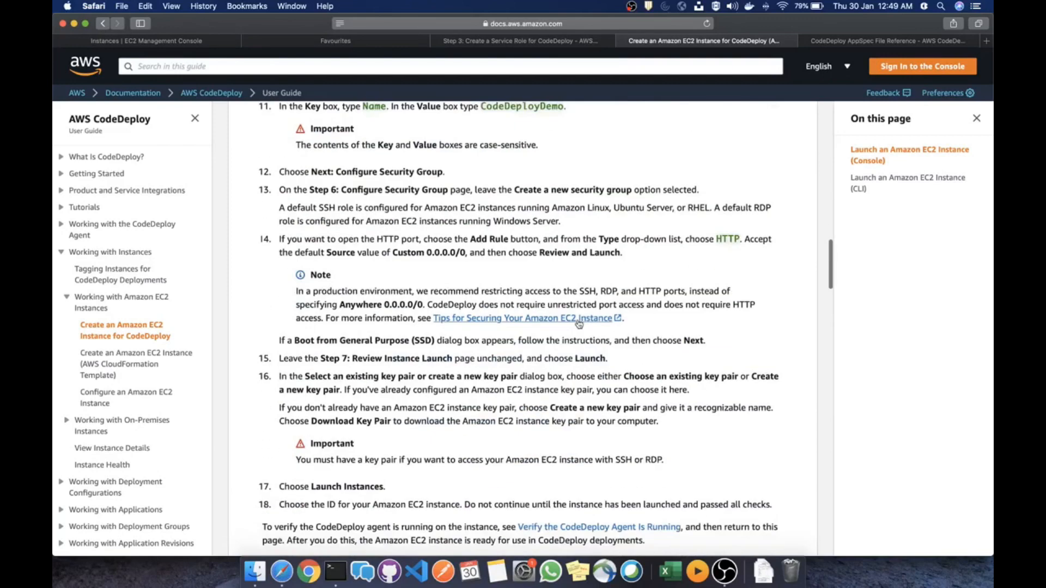
{"action": "scroll", "coordinate": [582, 345], "scroll_direction": "down", "scroll_amount": 5}
{"action": "scroll", "coordinate": [582, 345], "scroll_direction": "down", "scroll_amount": 5}
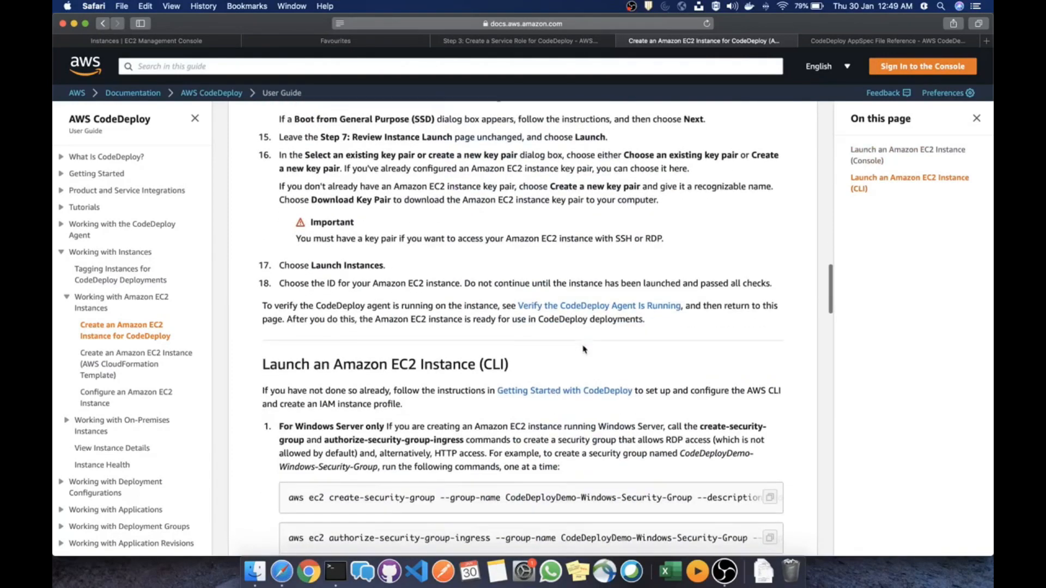
{"action": "scroll", "coordinate": [585, 349], "scroll_direction": "down", "scroll_amount": 6}
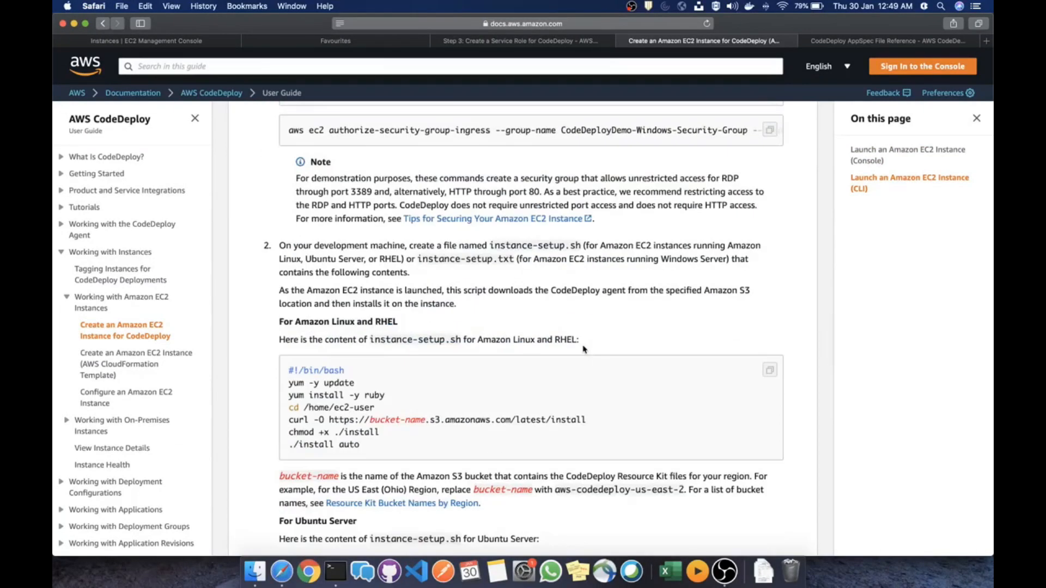
{"action": "scroll", "coordinate": [583, 348], "scroll_direction": "down", "scroll_amount": 10}
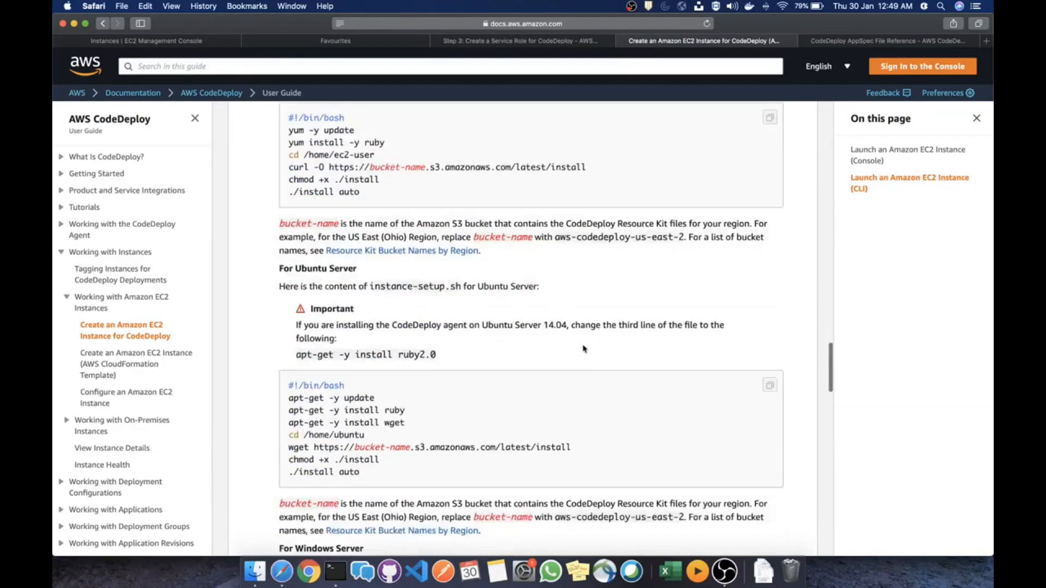
Search the page for 'status' to find the describe-instance-status check, then open a new tab
{"action": "key", "text": "super+f"}
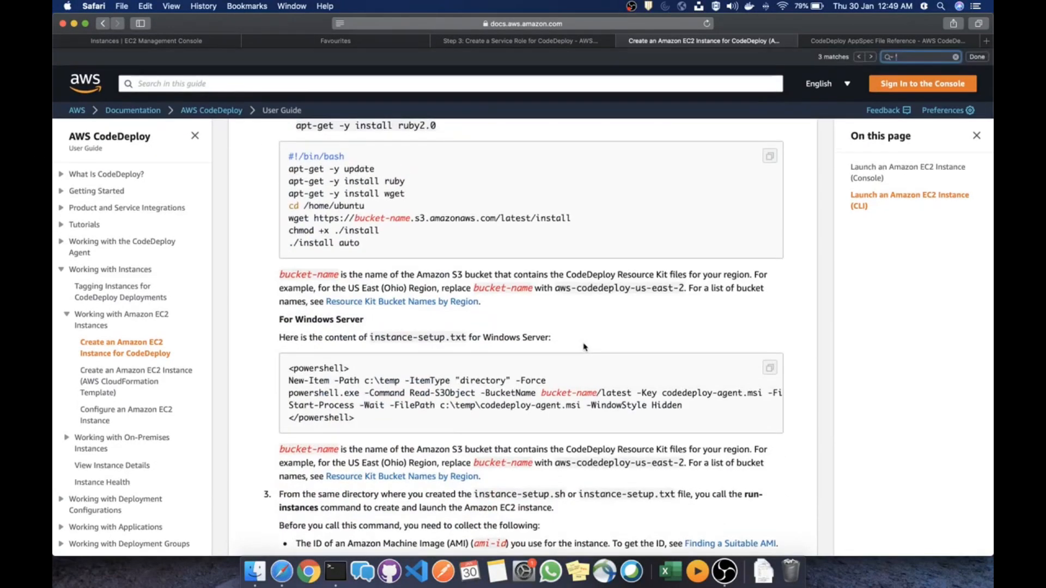
{"action": "type", "text": "stat8s\\"}
{"action": "key", "text": "BackSpace"}
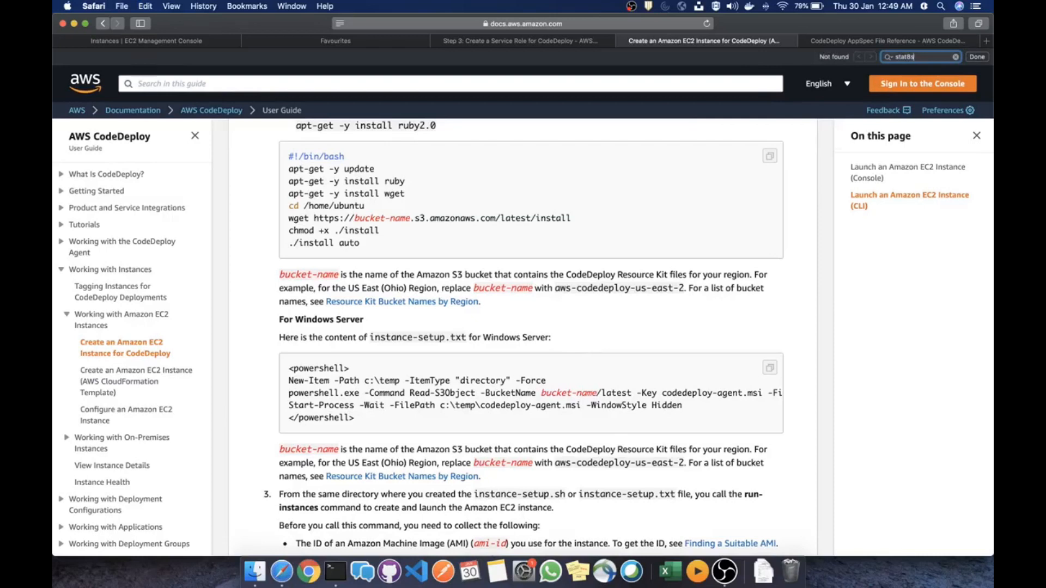
{"action": "type", "text": "us"}
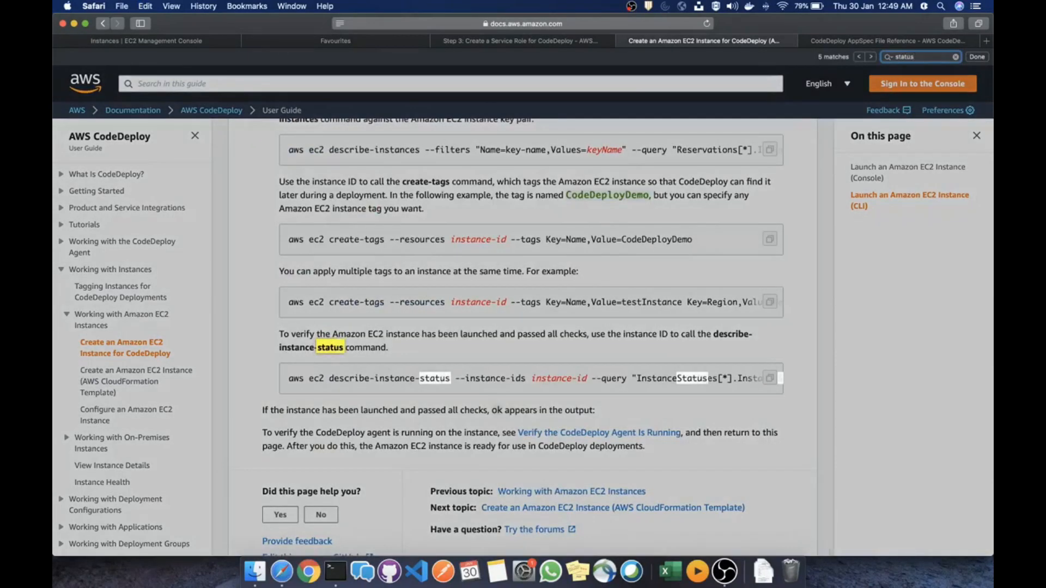
{"action": "key", "text": "Return"}
{"action": "key", "text": "Return"}
{"action": "key", "text": "Return"}
{"action": "key", "text": "Return"}
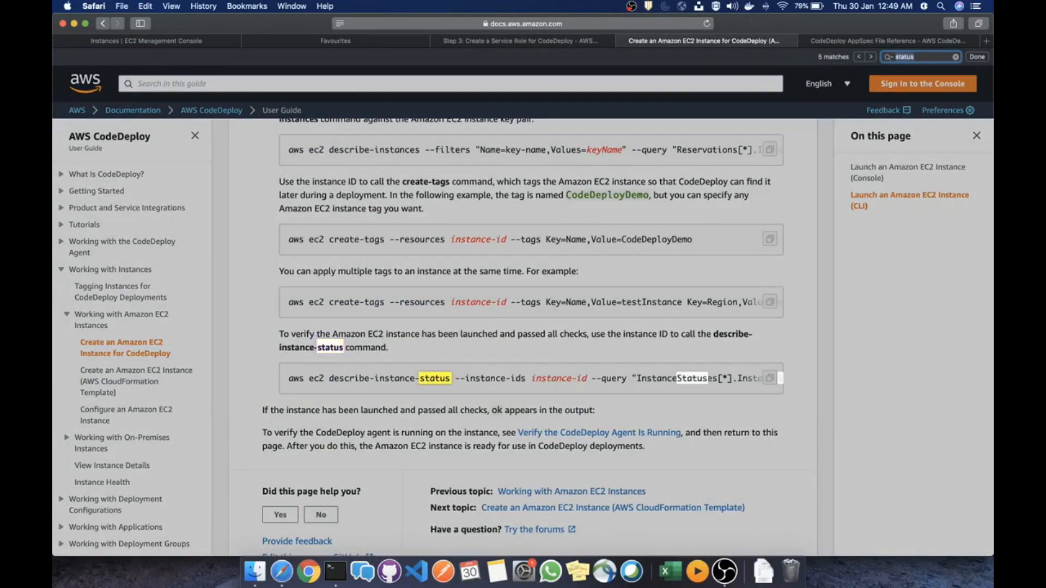
{"action": "key", "text": "Return"}
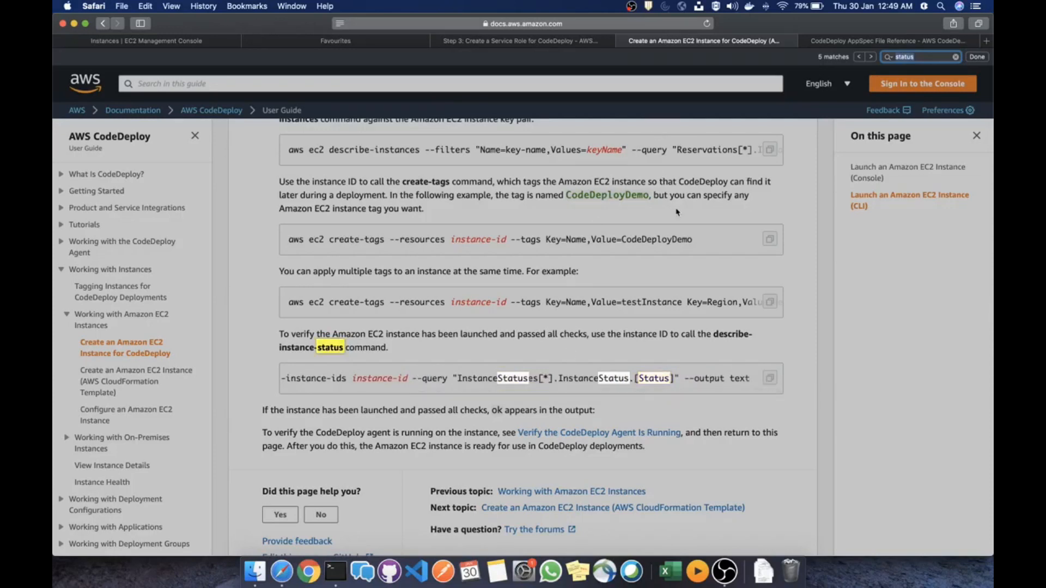
{"action": "left_click", "coordinate": [677, 212]}
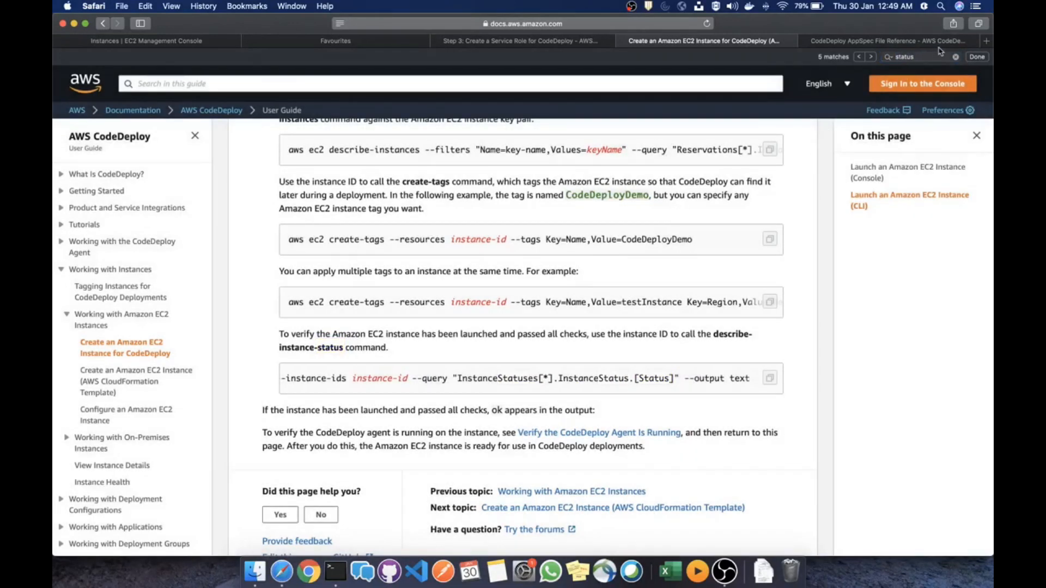
{"action": "left_click", "coordinate": [986, 41]}
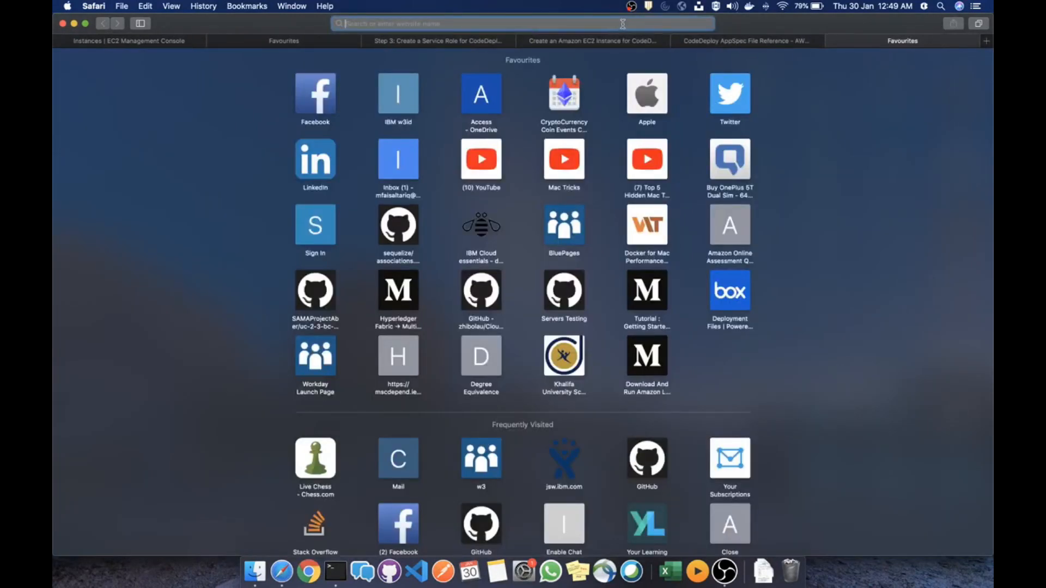
Google 'codedeploy status check' and open the Verify the CodeDeploy Agent Is Running guide
{"action": "type", "text": "codedeploy st"}
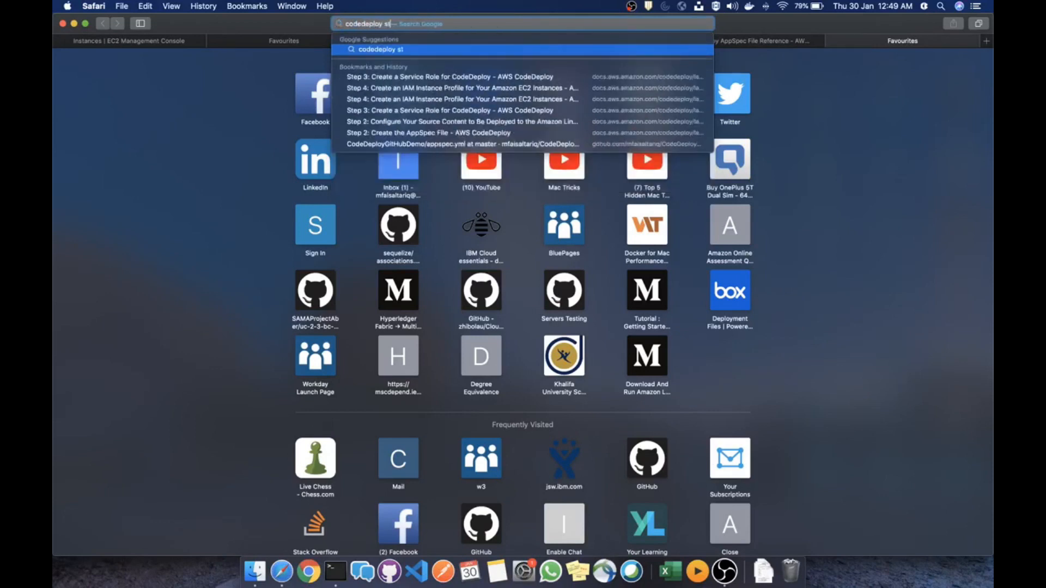
{"action": "type", "text": "atus check"}
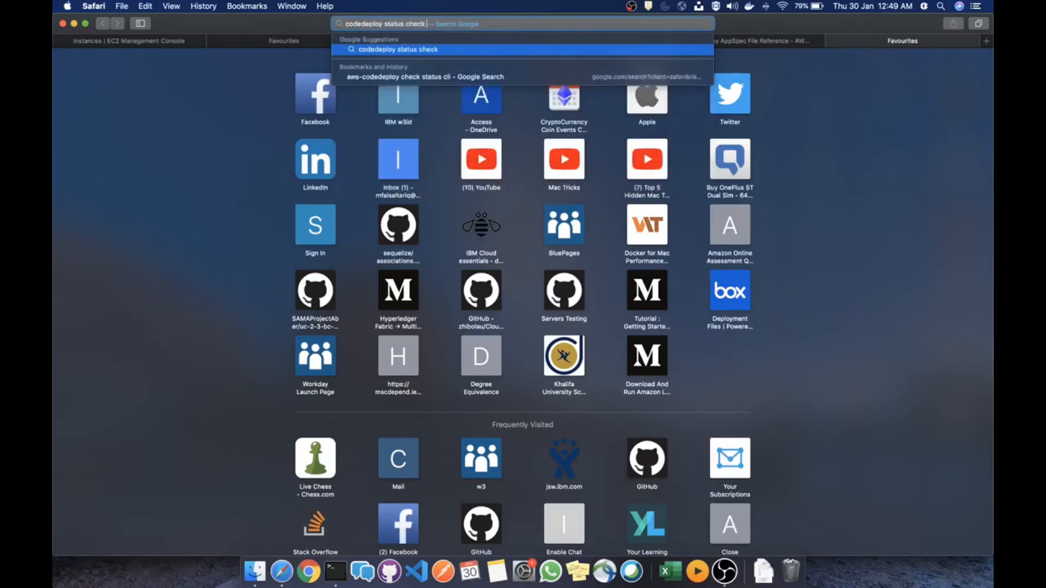
{"action": "key", "text": "Return"}
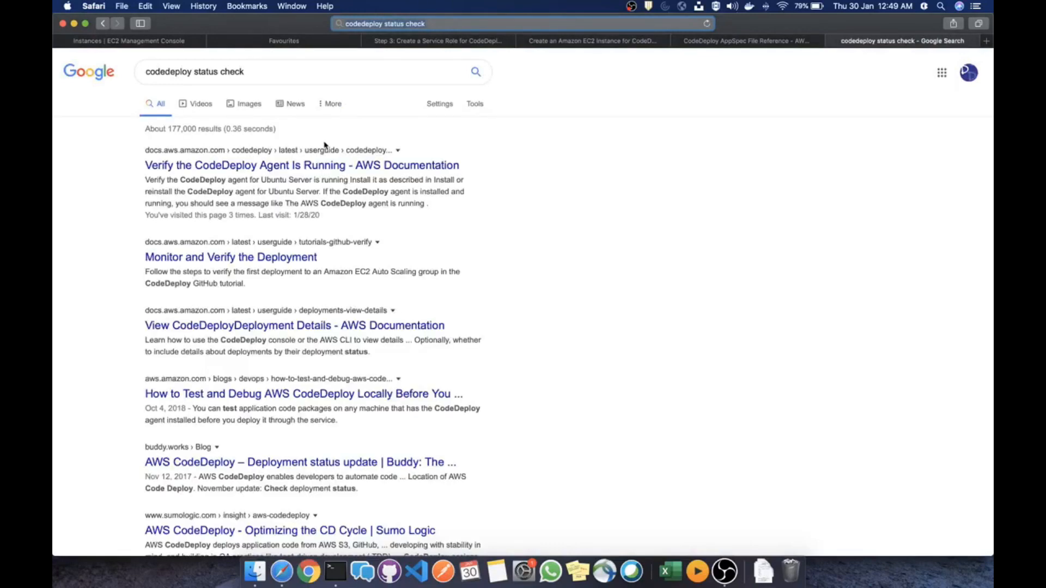
{"action": "right_click", "coordinate": [325, 168]}
{"action": "left_click", "coordinate": [696, 136]}
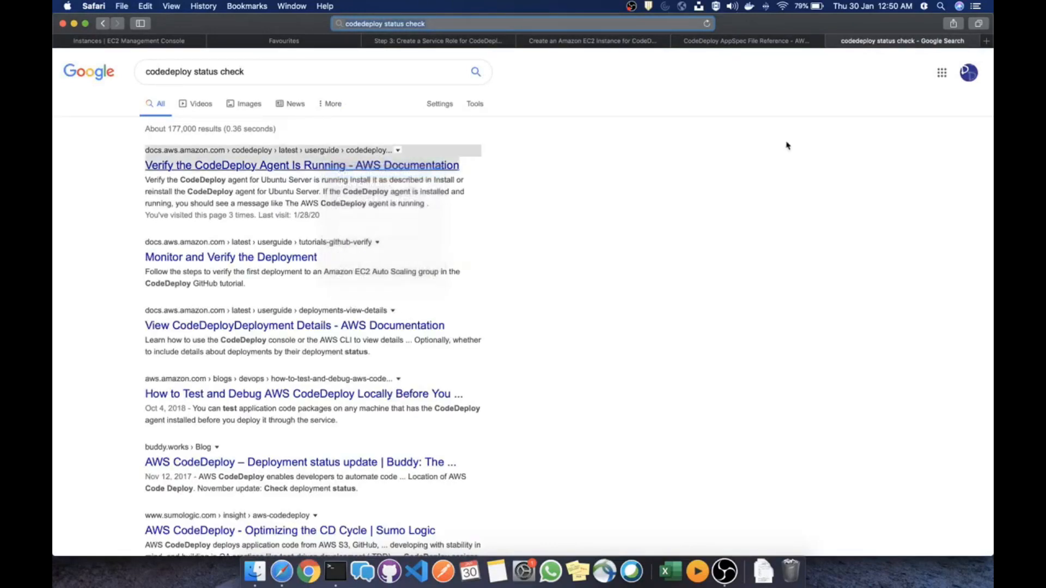
{"action": "left_click", "coordinate": [904, 44]}
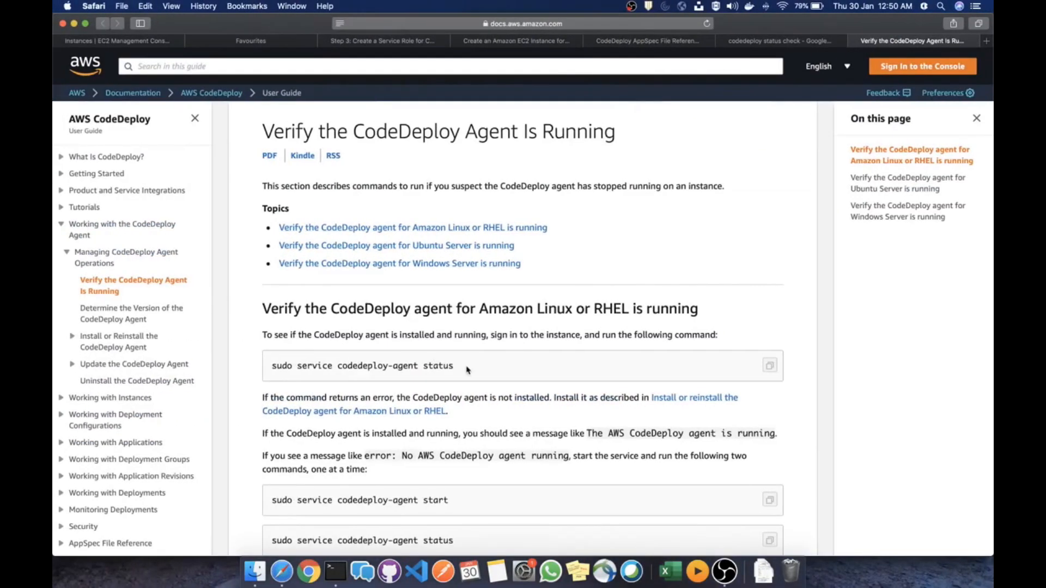
Copy sudo service codedeploy-agent status from the guide and rerun it over SSH, confirming the agent runs
{"action": "left_click_drag", "start_coordinate": [466, 370], "coordinate": [271, 367]}
{"action": "key", "text": "super+c"}
{"action": "key", "text": "ctrl+Right"}
{"action": "key", "text": "super+v"}
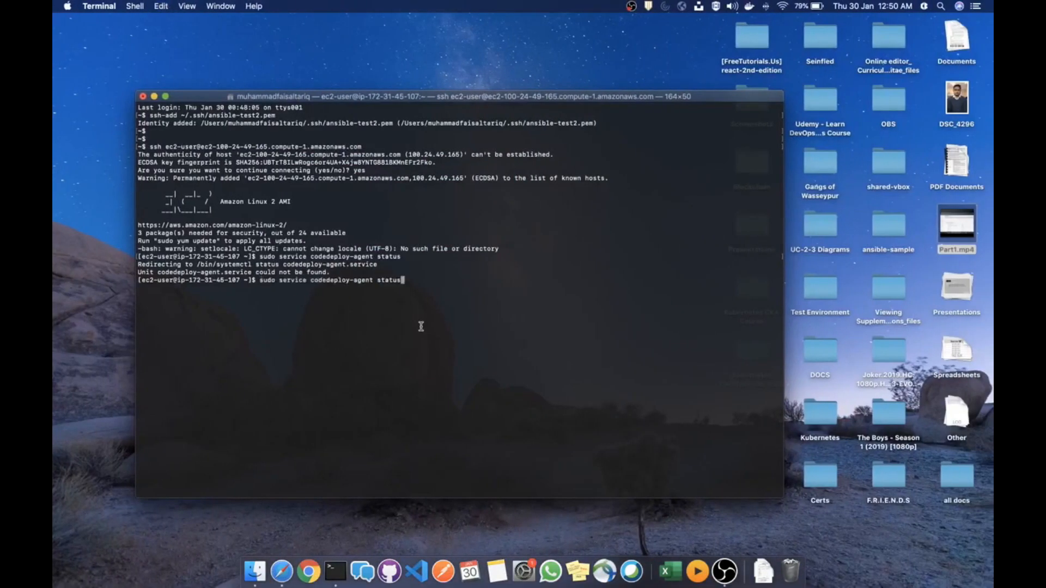
{"action": "key", "text": "Return"}
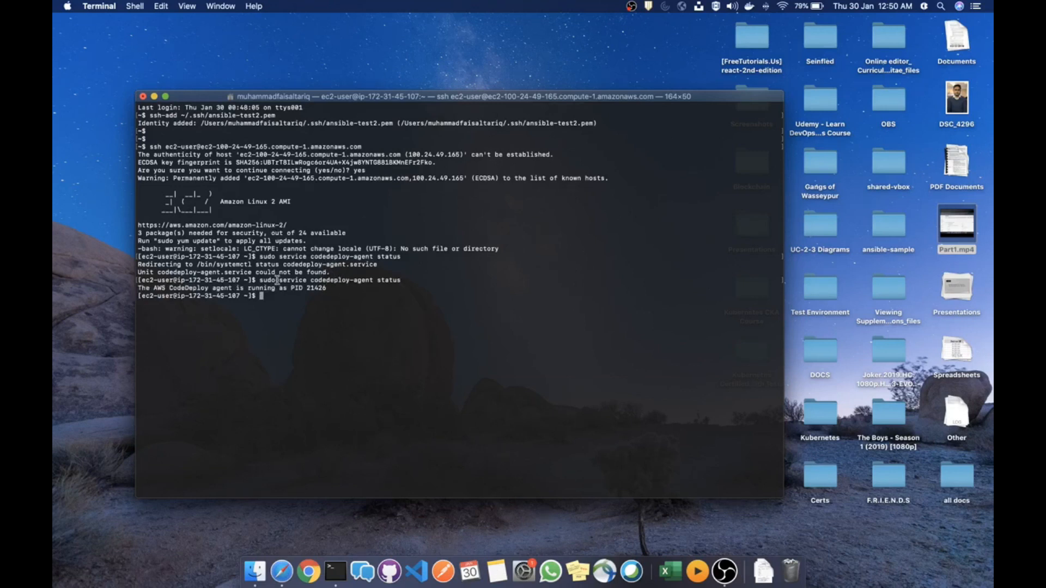
{"action": "double_click", "coordinate": [267, 265]}
{"action": "left_click", "coordinate": [393, 247]}
{"action": "key", "text": "Return"}
{"action": "key", "text": "Return"}
{"action": "key", "text": "ctrl+Left"}
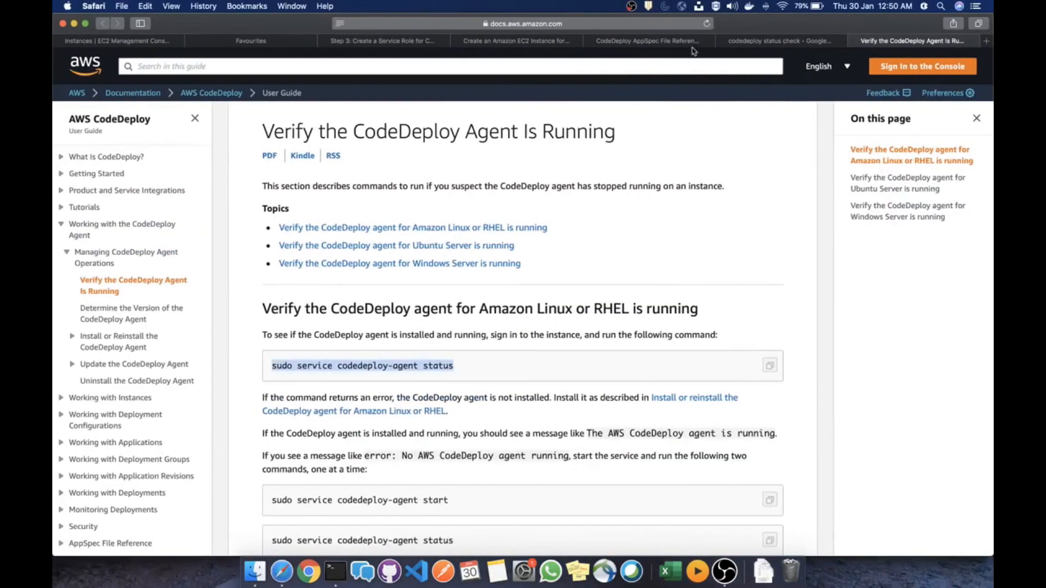
From Services, go to CodeDeploy Applications and create code-deploy-app on EC2/On-premises
{"action": "left_click", "coordinate": [124, 43]}
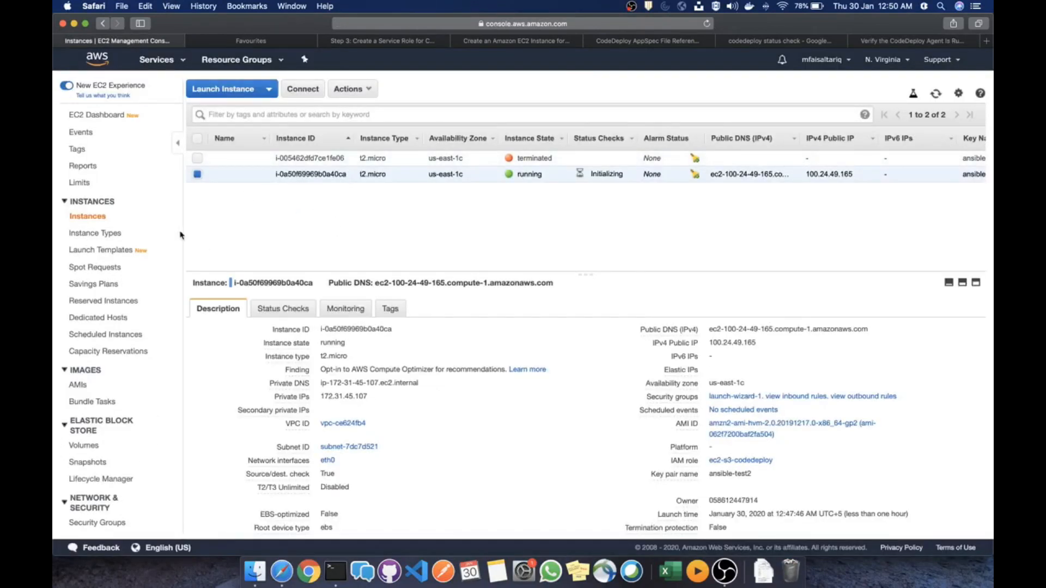
{"action": "left_click", "coordinate": [167, 61]}
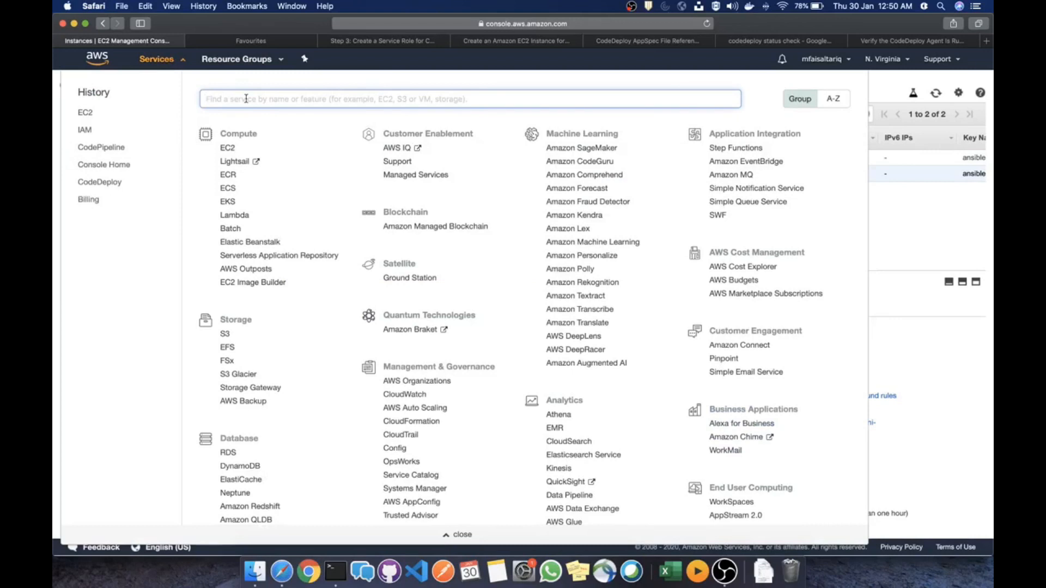
{"action": "left_click", "coordinate": [108, 184]}
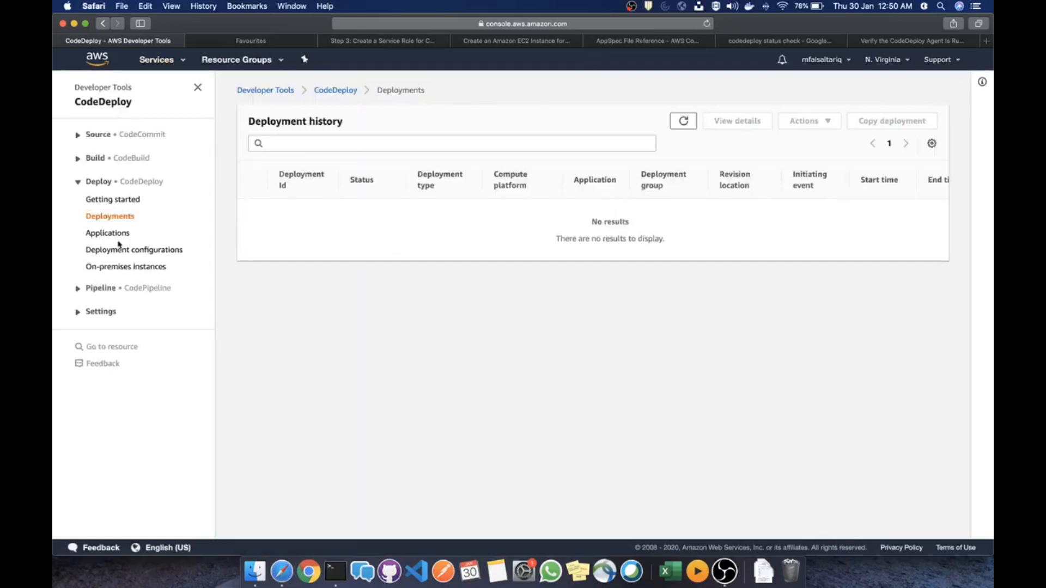
{"action": "left_click", "coordinate": [115, 233]}
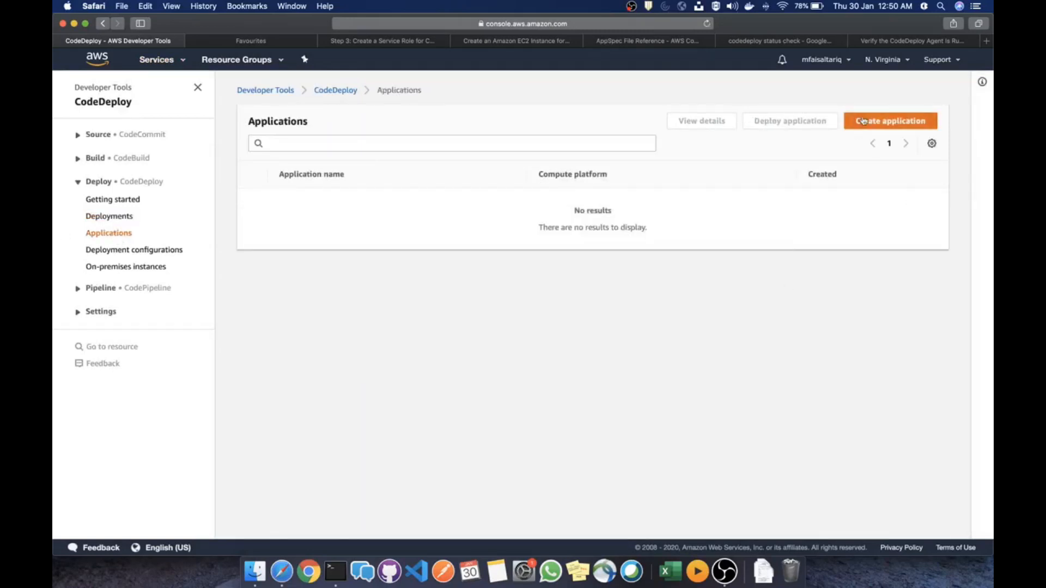
{"action": "left_click", "coordinate": [861, 120]}
{"action": "left_click", "coordinate": [250, 234]}
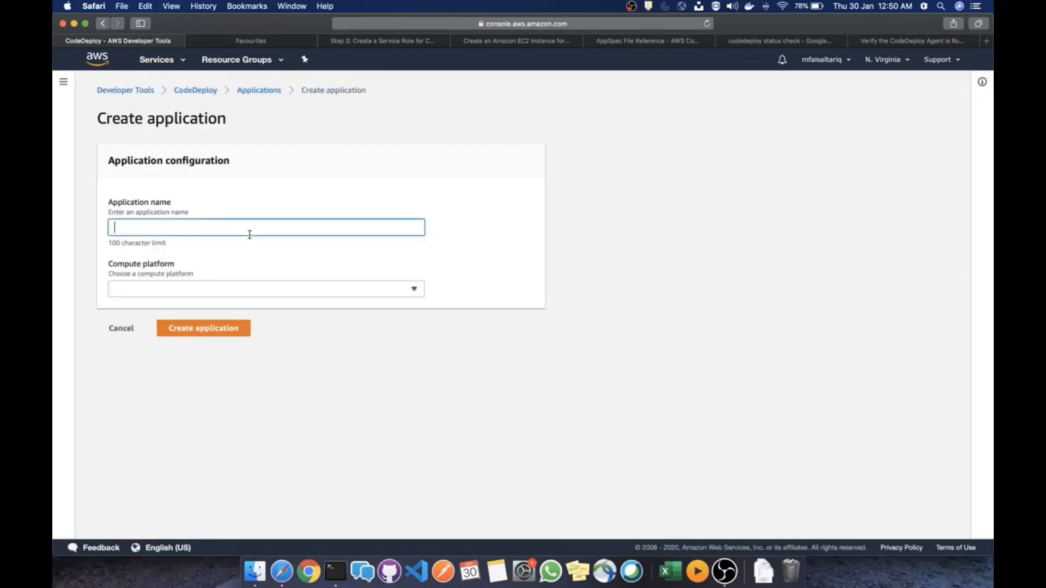
{"action": "type", "text": "t"}
{"action": "type", "text": "ode-deploy-app"}
{"action": "key", "text": "Tab"}
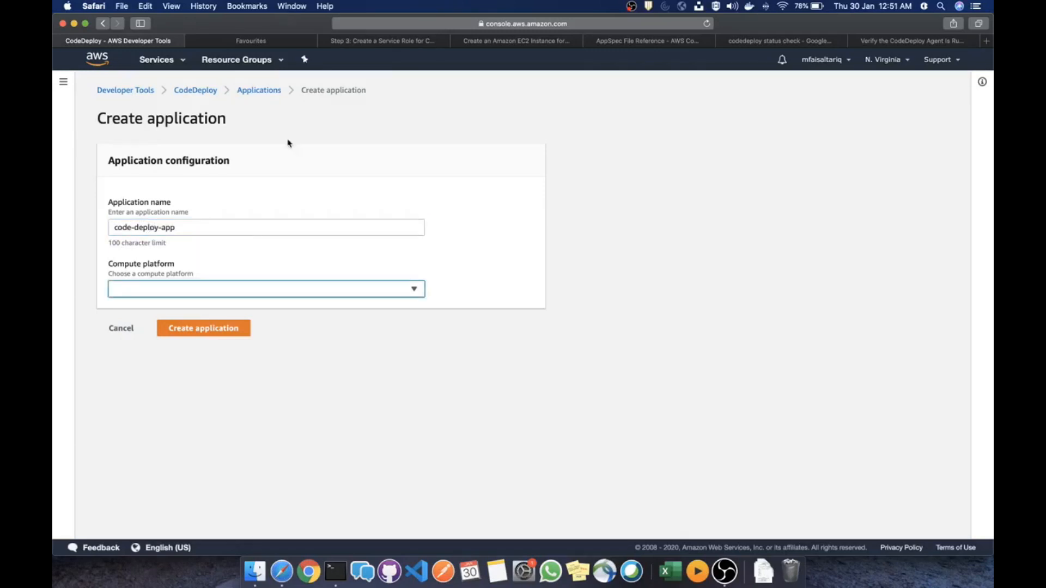
{"action": "left_click", "coordinate": [296, 291]}
{"action": "left_click", "coordinate": [255, 305]}
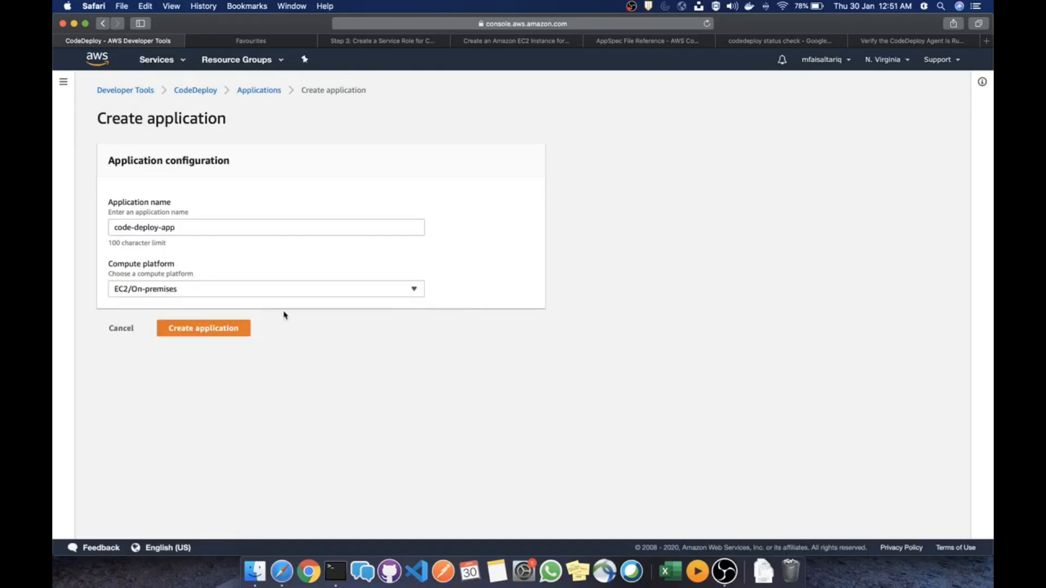
{"action": "left_click", "coordinate": [219, 330]}
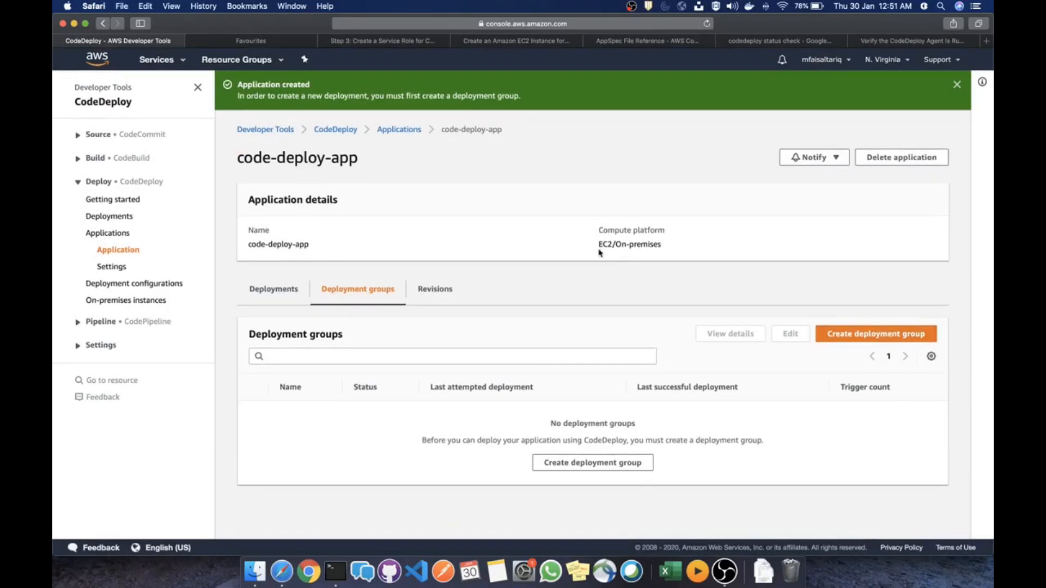
Start a deployment group named ec2-code-deploy-dg with service role code-deploy-role
{"action": "left_click", "coordinate": [882, 336]}
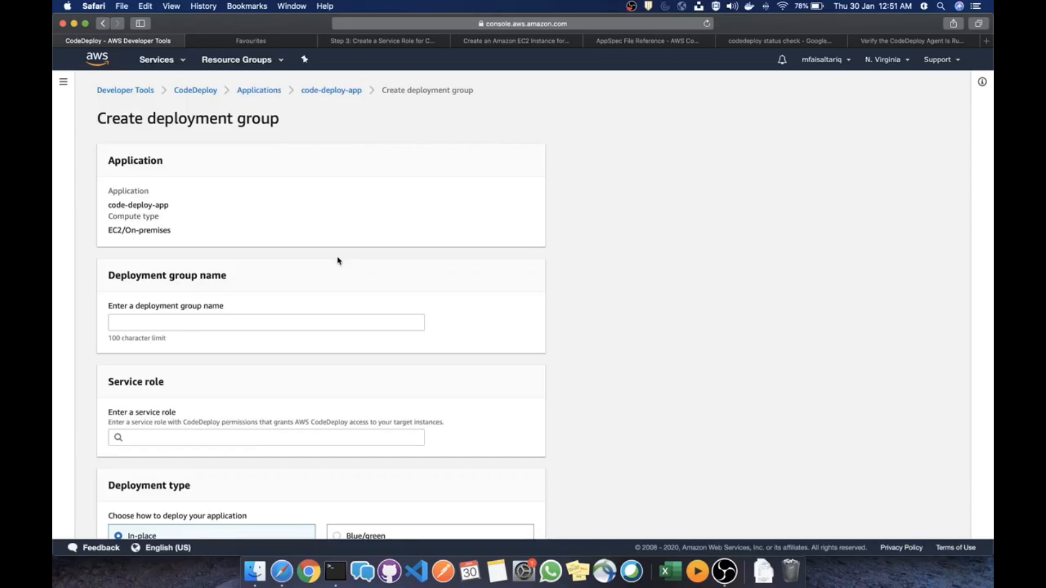
{"action": "left_click", "coordinate": [238, 318]}
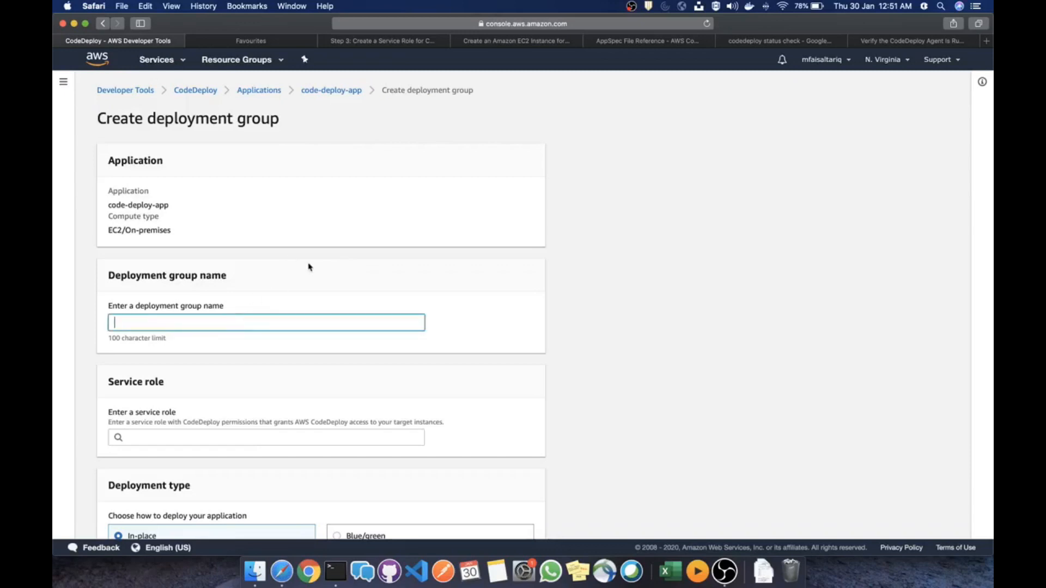
{"action": "type", "text": "t"}
{"action": "key", "text": "BackSpace"}
{"action": "type", "text": "ec2-code-deploy-dg"}
{"action": "key", "text": "Tab"}
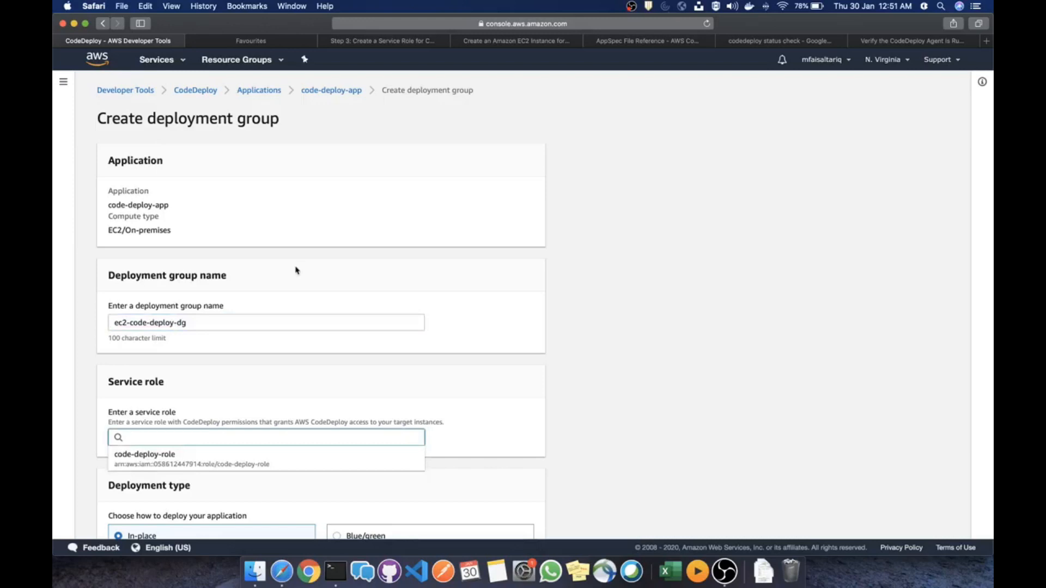
{"action": "scroll", "coordinate": [296, 301], "scroll_direction": "down", "scroll_amount": 4}
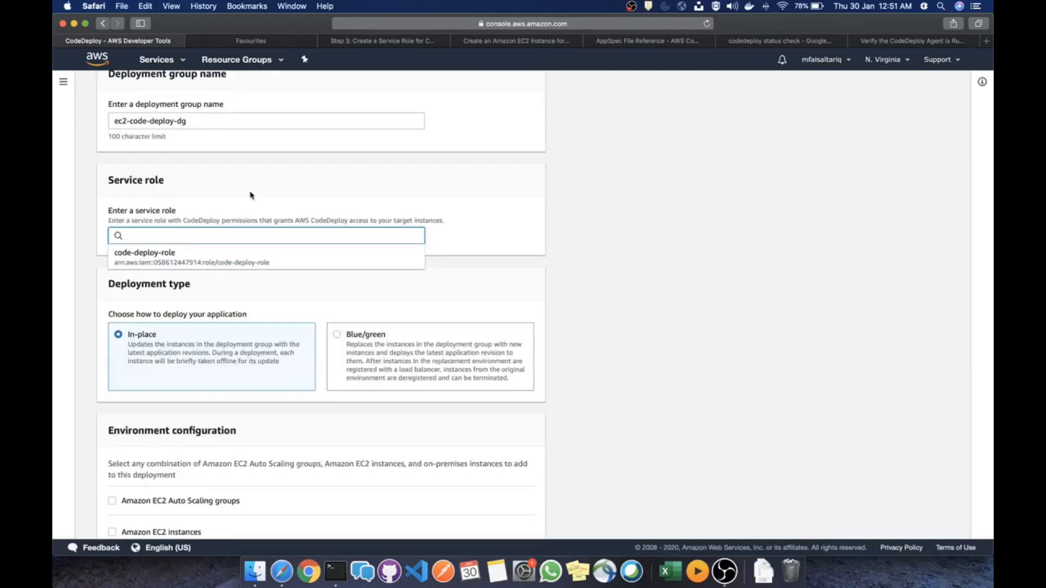
{"action": "left_click", "coordinate": [146, 261]}
Target Amazon EC2 instances tagged with key splunk and value test
{"action": "scroll", "coordinate": [293, 253], "scroll_direction": "down", "scroll_amount": 3}
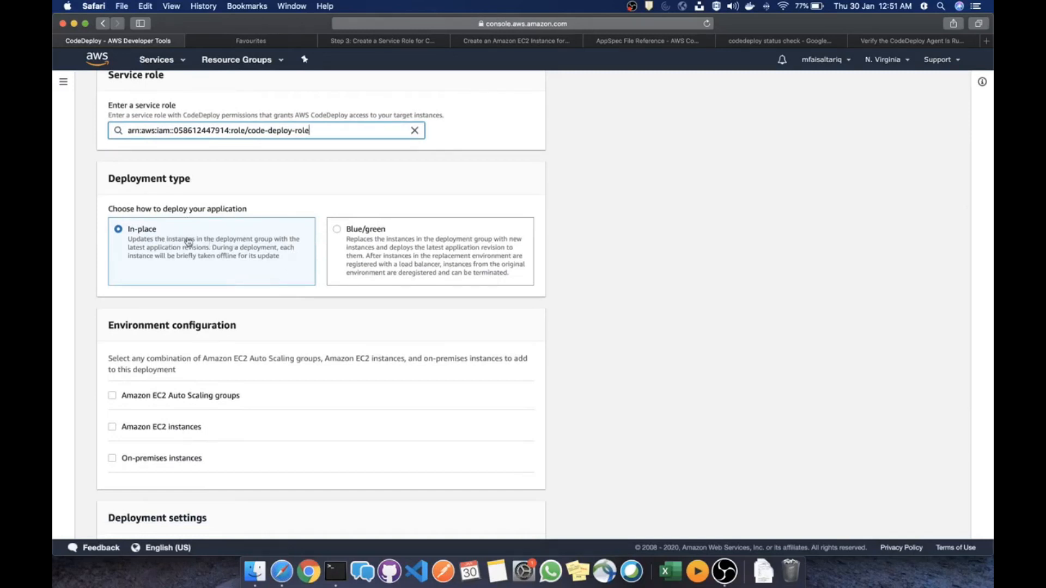
{"action": "left_click", "coordinate": [179, 427]}
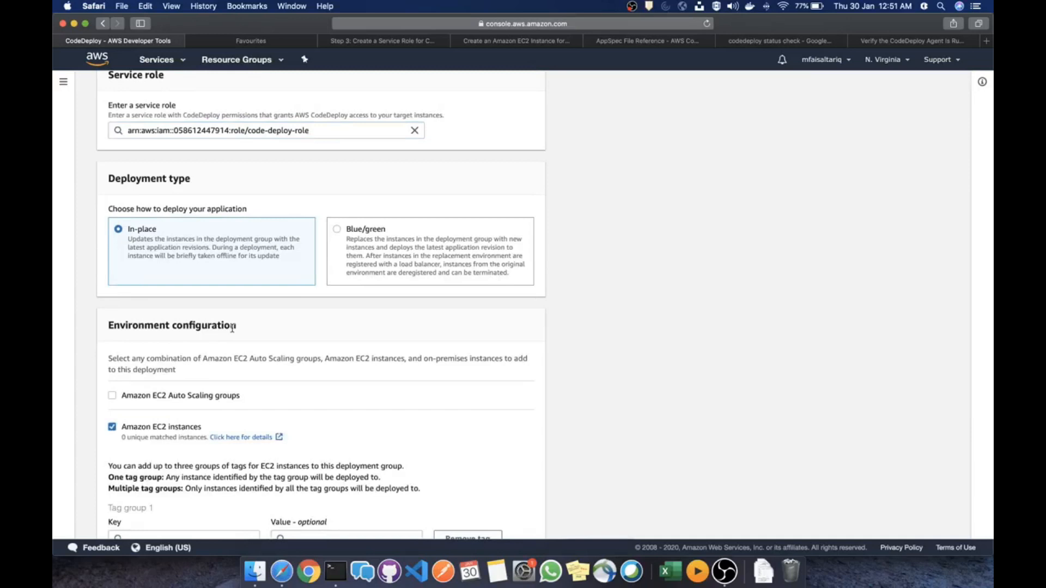
{"action": "scroll", "coordinate": [232, 327], "scroll_direction": "down", "scroll_amount": 5}
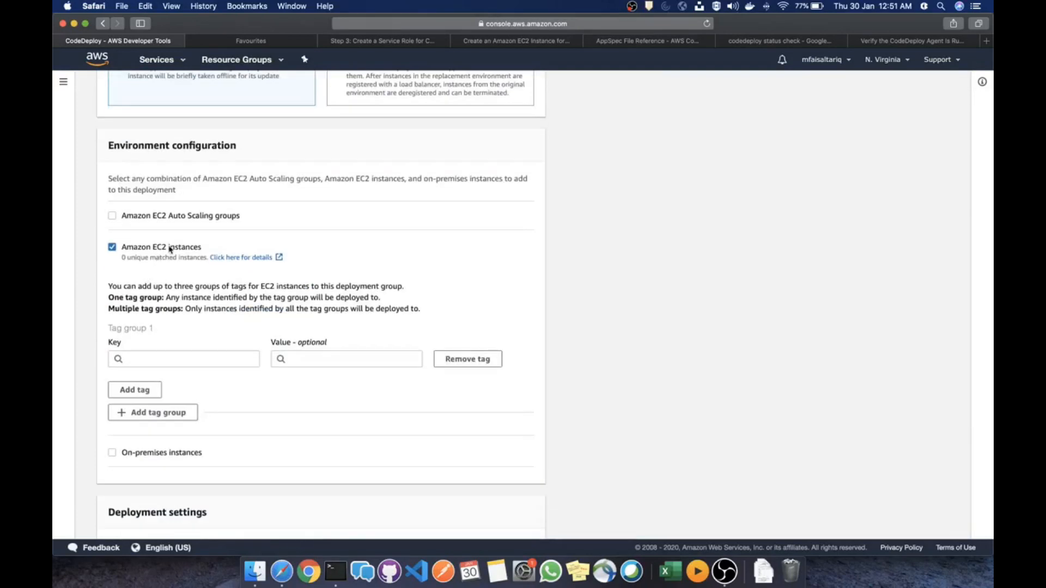
{"action": "left_click", "coordinate": [196, 359]}
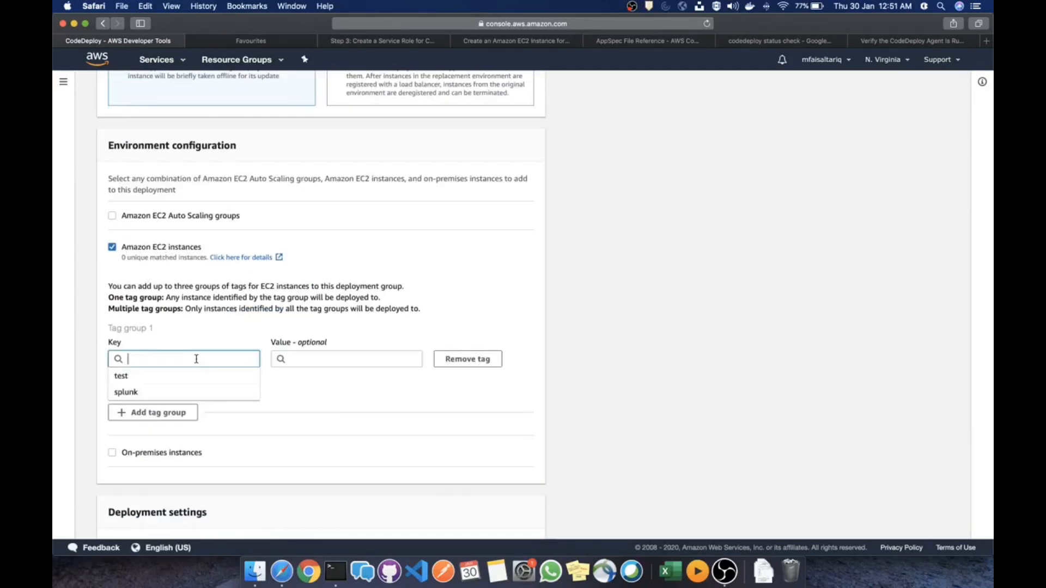
{"action": "left_click", "coordinate": [171, 392]}
{"action": "left_click", "coordinate": [346, 358]}
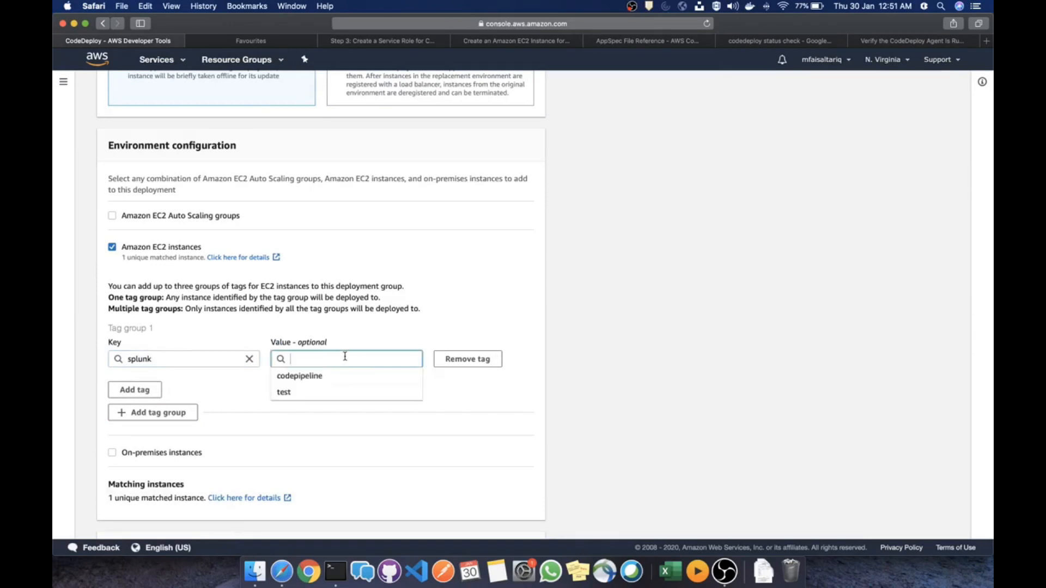
{"action": "left_click", "coordinate": [335, 393]}
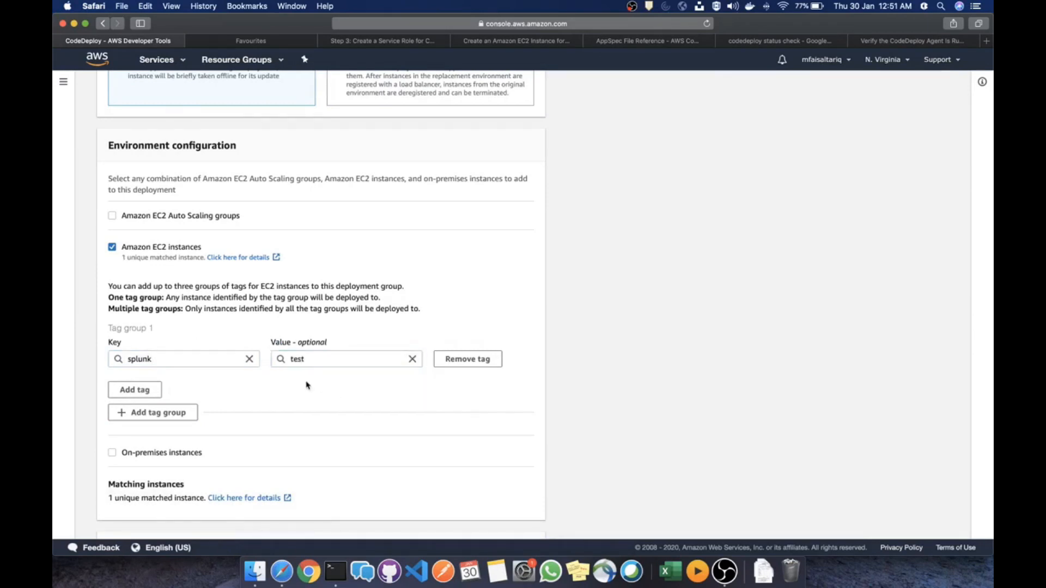
Open the AWS console home in a new browser tab
{"action": "left_click", "coordinate": [261, 42]}
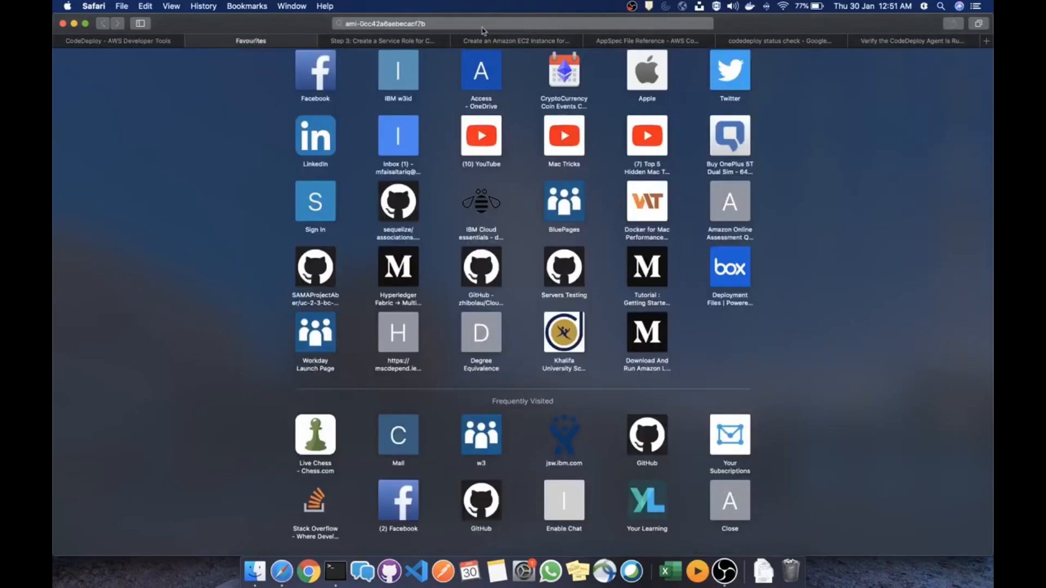
{"action": "left_click", "coordinate": [147, 43]}
{"action": "right_click", "coordinate": [98, 64]}
{"action": "left_click", "coordinate": [137, 65]}
{"action": "left_click", "coordinate": [290, 41]}
{"action": "left_click", "coordinate": [262, 42]}
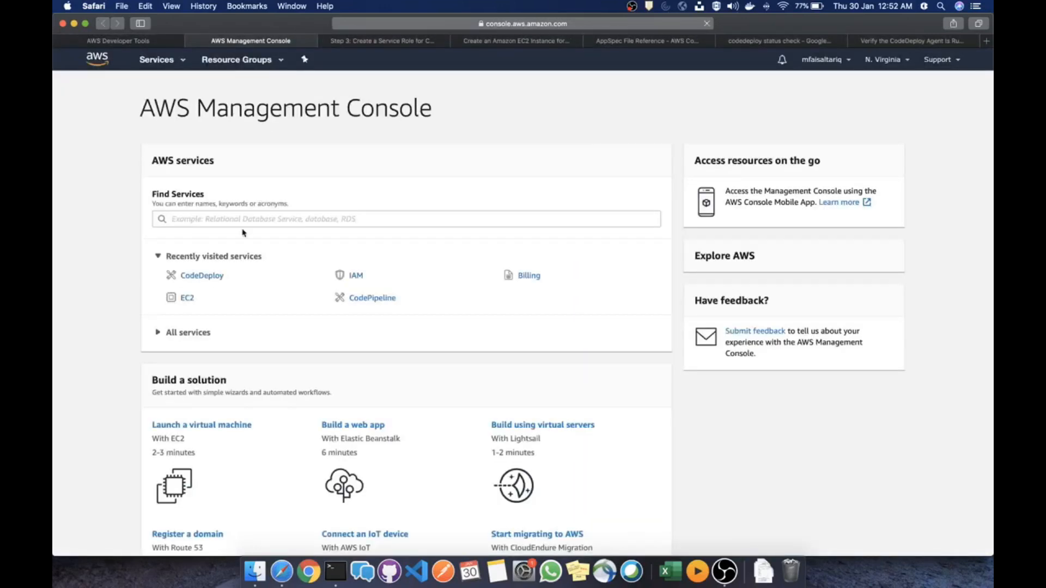
Check the running EC2 instance's tags show splunk/test, then return to the deployment group form
{"action": "left_click", "coordinate": [187, 301]}
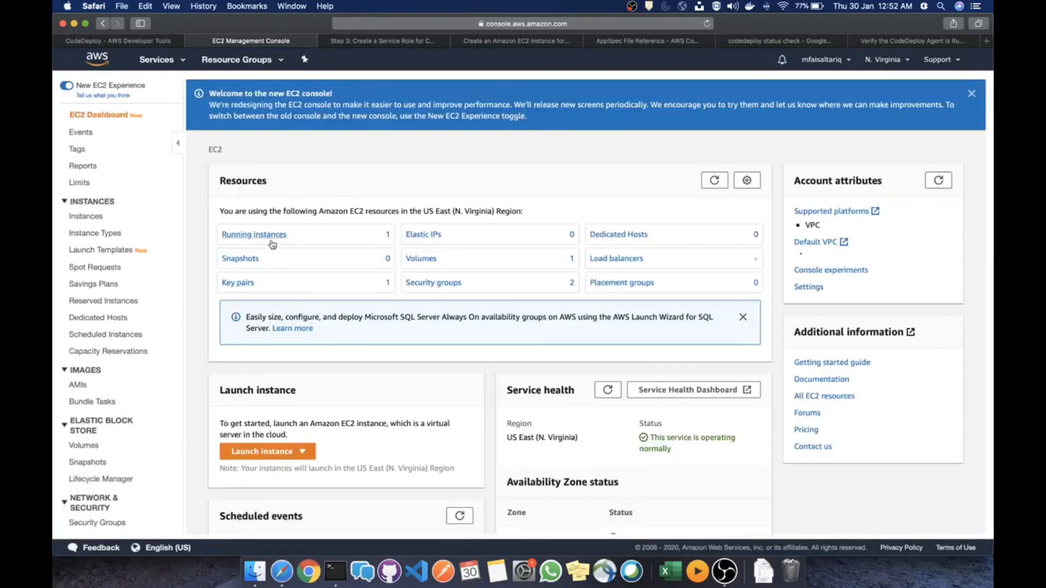
{"action": "left_click", "coordinate": [270, 235]}
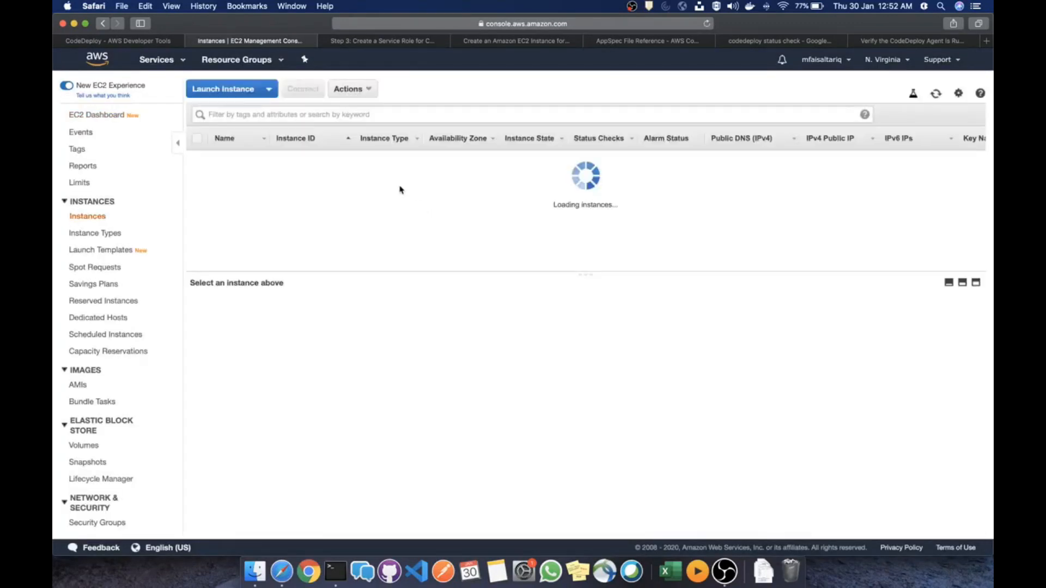
{"action": "left_click", "coordinate": [327, 175]}
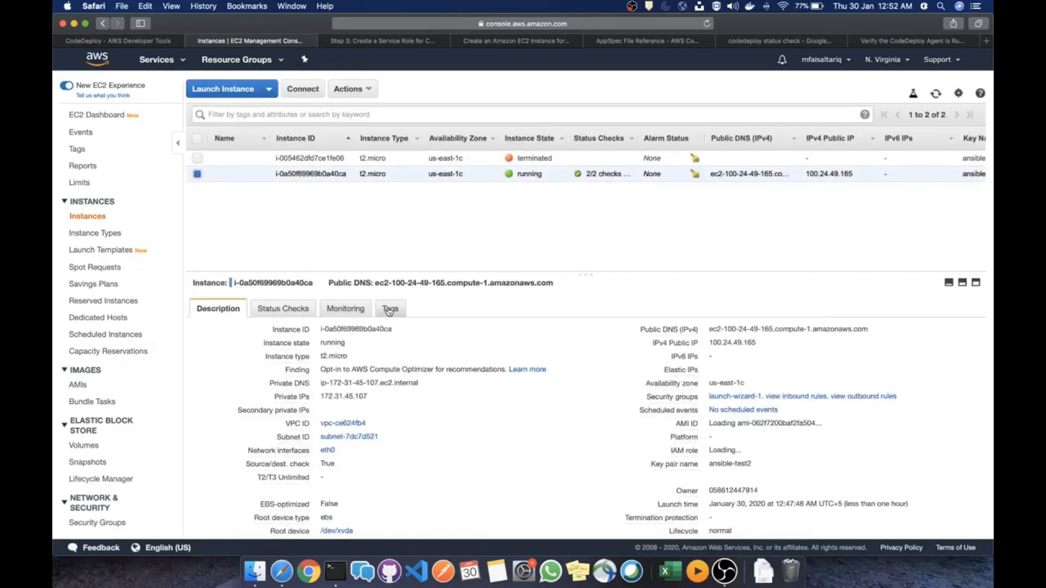
{"action": "left_click", "coordinate": [384, 310]}
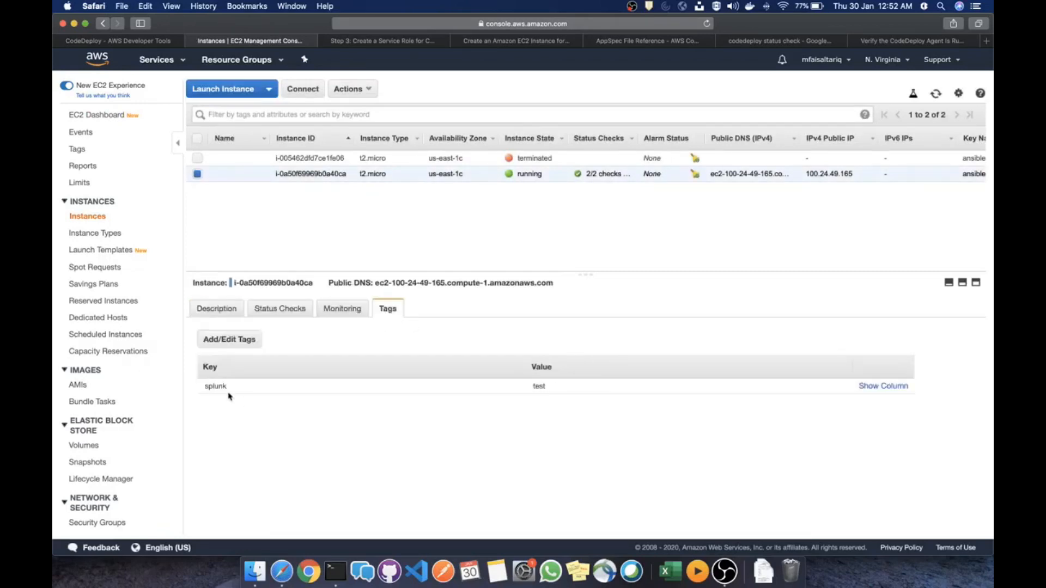
{"action": "left_click", "coordinate": [125, 39]}
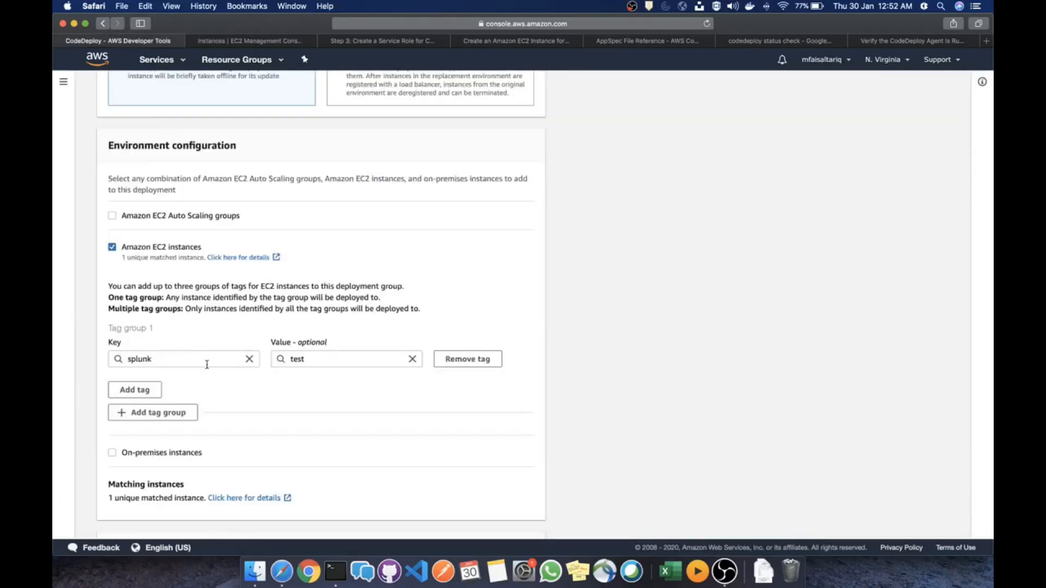
Uncheck Enable load balancing and create deployment group ec2-code-deploy-dg
{"action": "scroll", "coordinate": [346, 381], "scroll_direction": "down", "scroll_amount": 3}
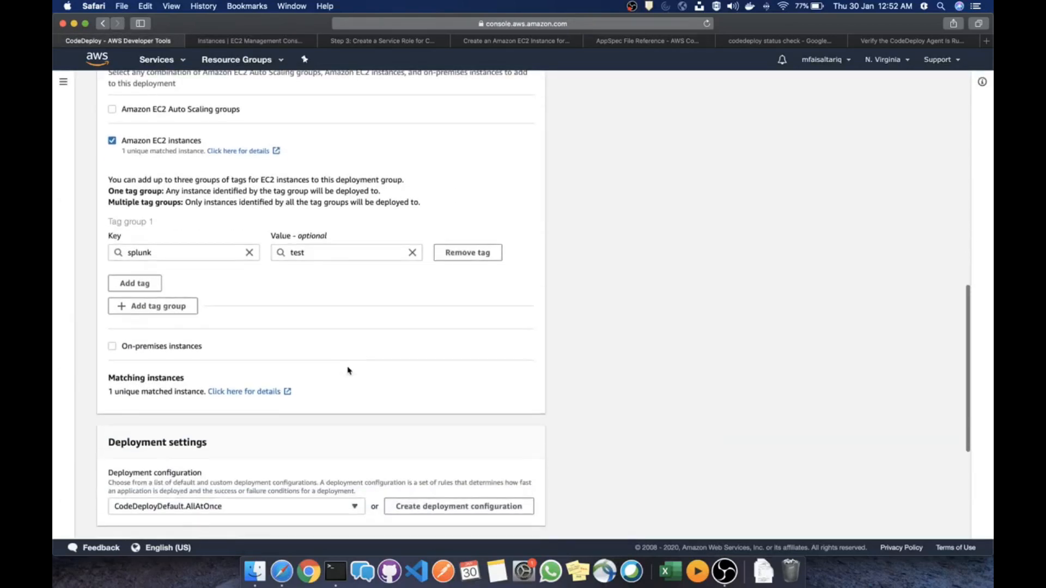
{"action": "scroll", "coordinate": [323, 270], "scroll_direction": "down", "scroll_amount": 6}
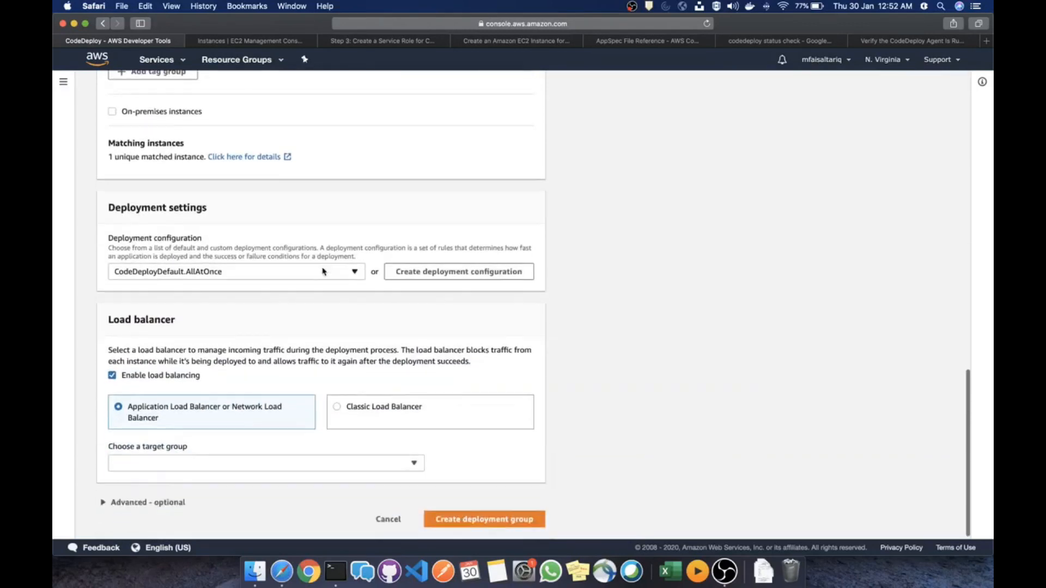
{"action": "scroll", "coordinate": [297, 289], "scroll_direction": "down", "scroll_amount": 1}
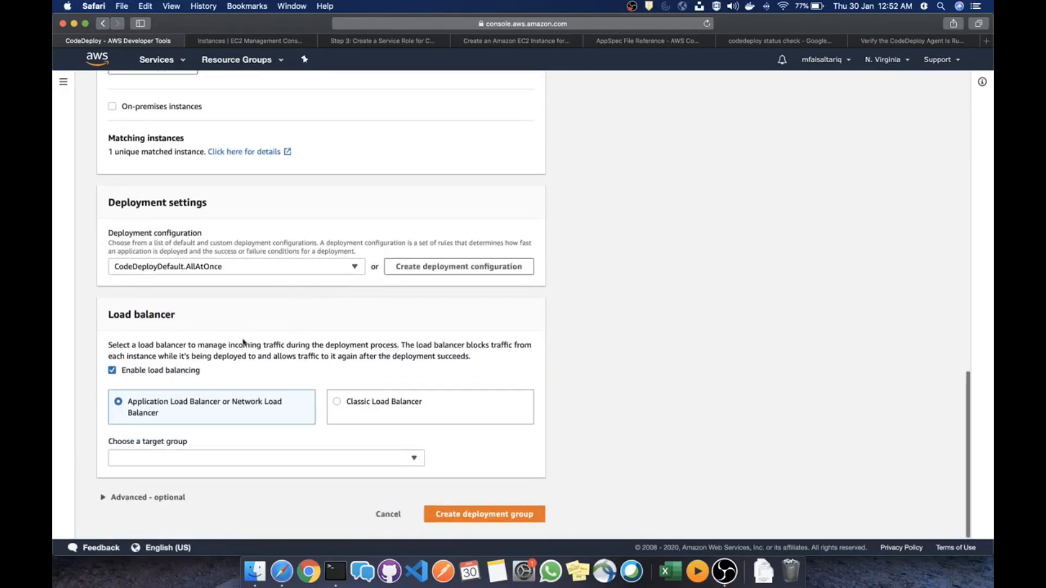
{"action": "left_click", "coordinate": [181, 375]}
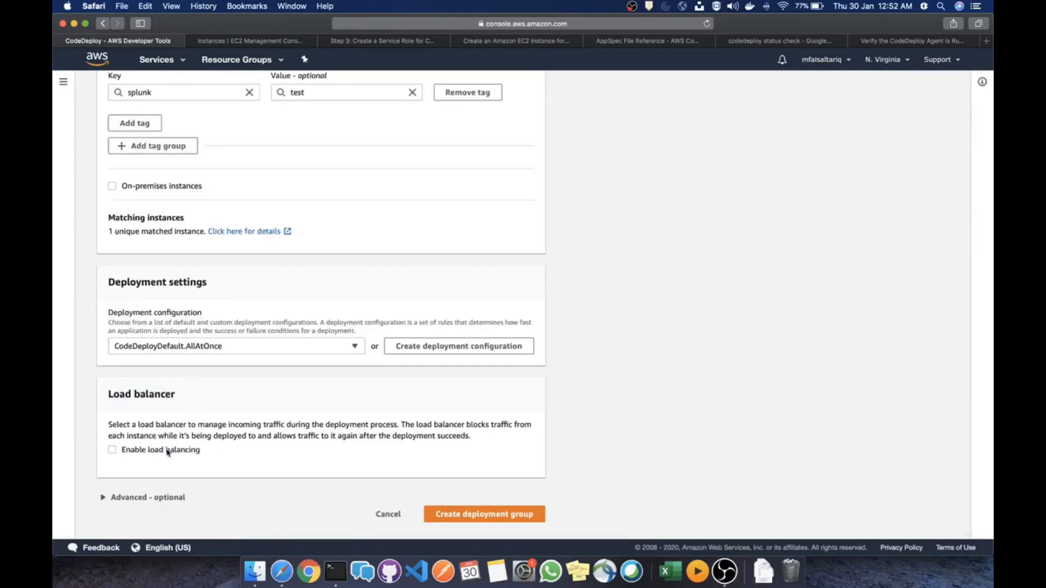
{"action": "scroll", "coordinate": [278, 267], "scroll_direction": "up", "scroll_amount": 9}
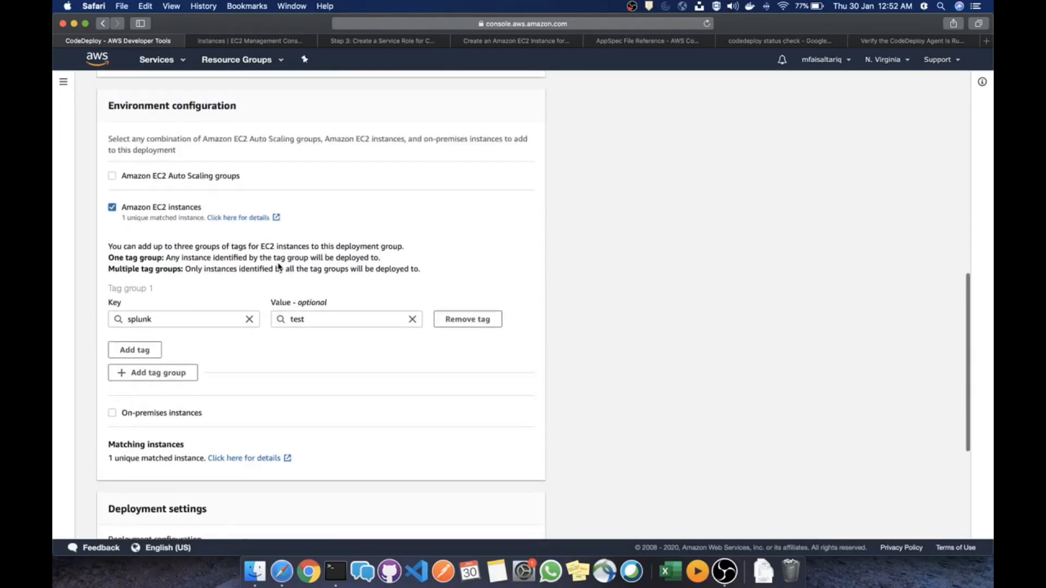
{"action": "scroll", "coordinate": [279, 268], "scroll_direction": "up", "scroll_amount": 10}
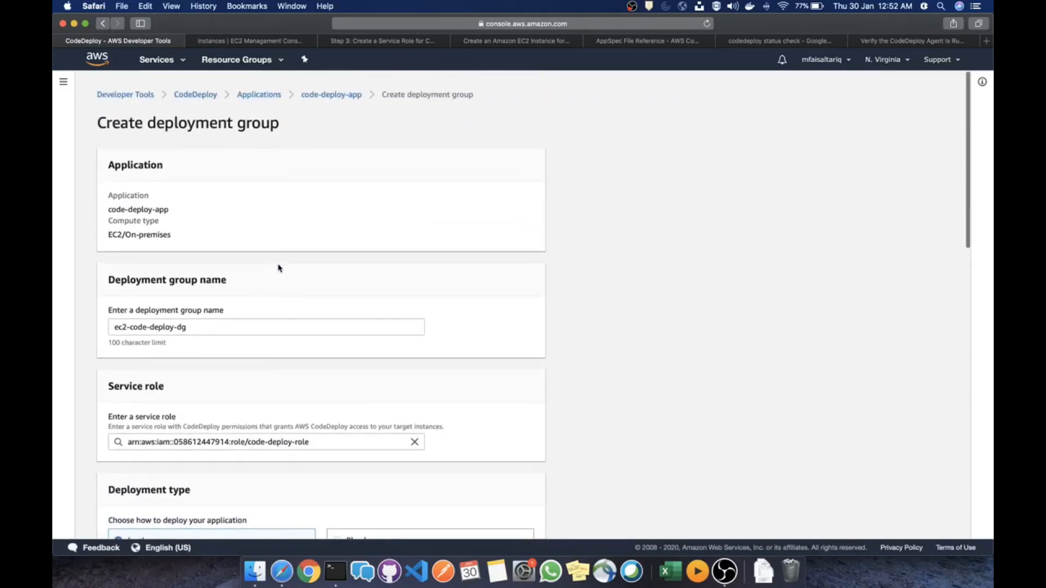
{"action": "scroll", "coordinate": [278, 268], "scroll_direction": "down", "scroll_amount": 20}
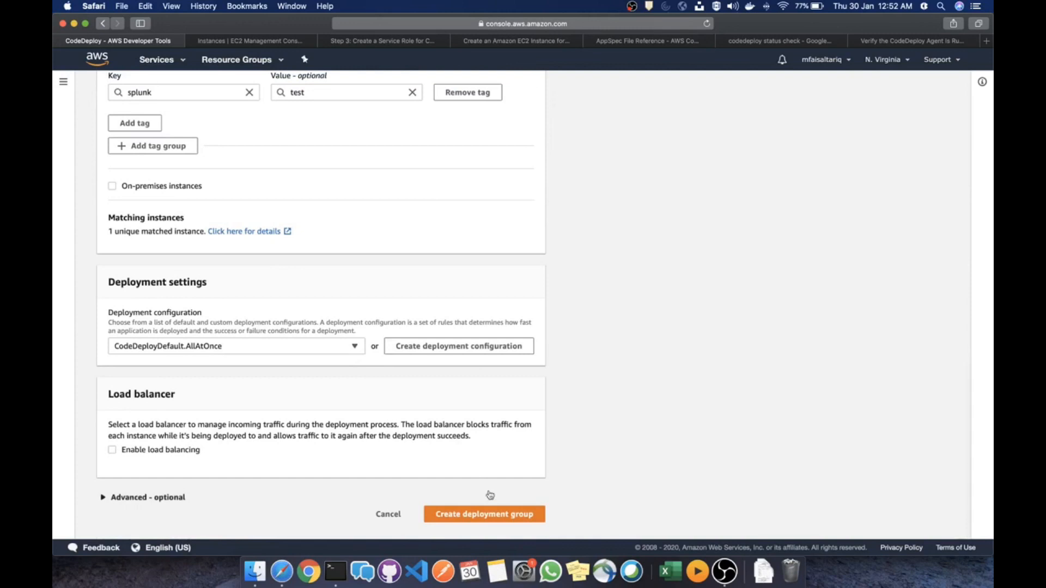
{"action": "left_click", "coordinate": [478, 519]}
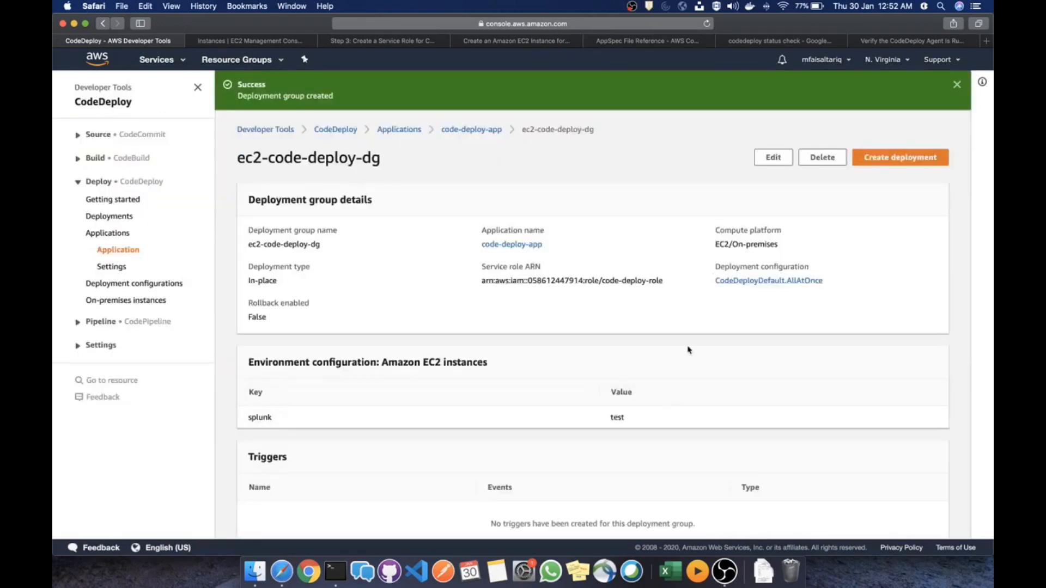
Look over the ec2-code-deploy-dg details, then go to CodePipeline from the Services menu
{"action": "scroll", "coordinate": [688, 329], "scroll_direction": "down", "scroll_amount": 10}
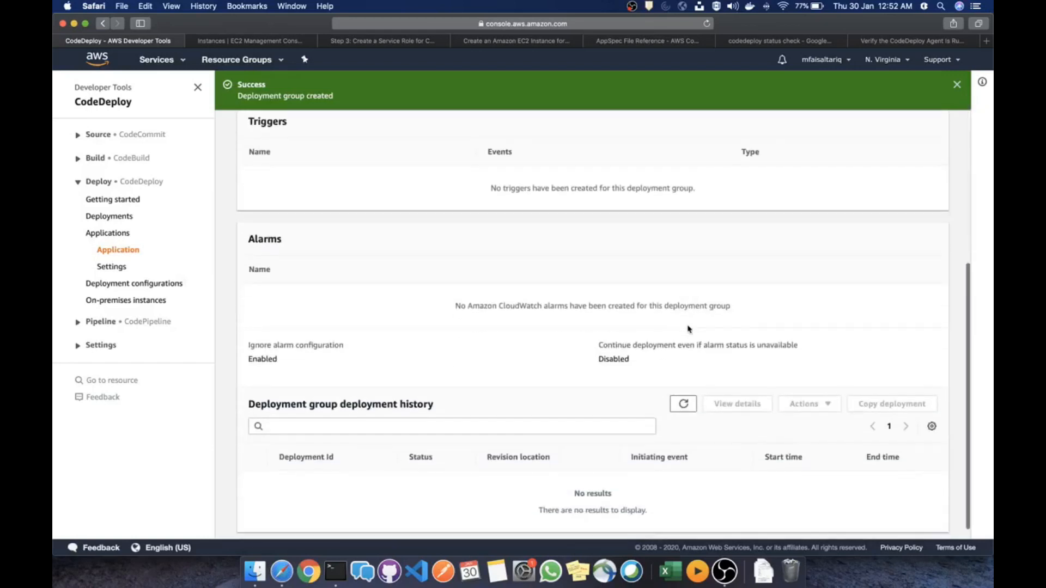
{"action": "scroll", "coordinate": [688, 330], "scroll_direction": "up", "scroll_amount": 10}
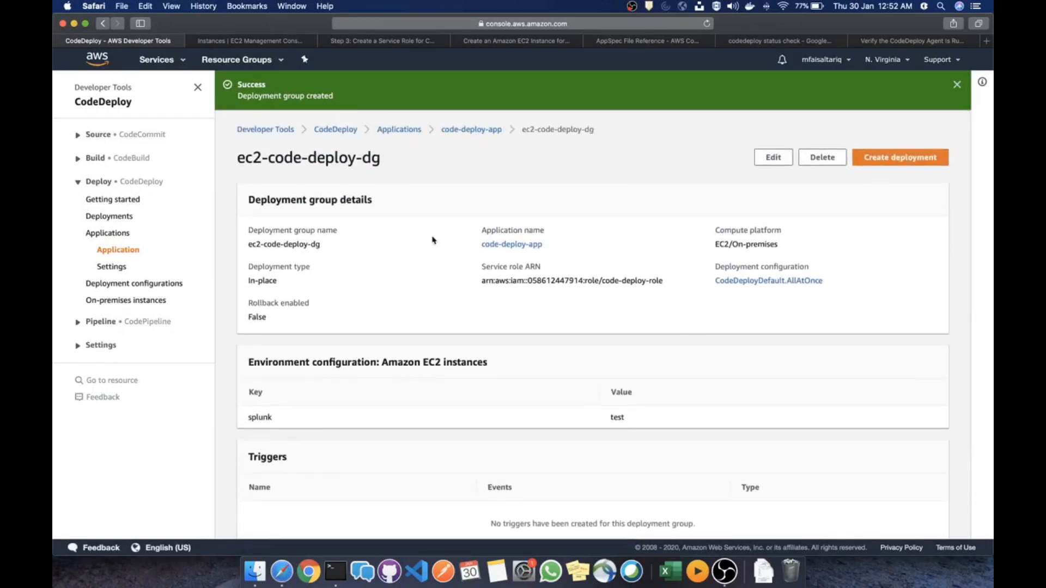
{"action": "left_click", "coordinate": [160, 61]}
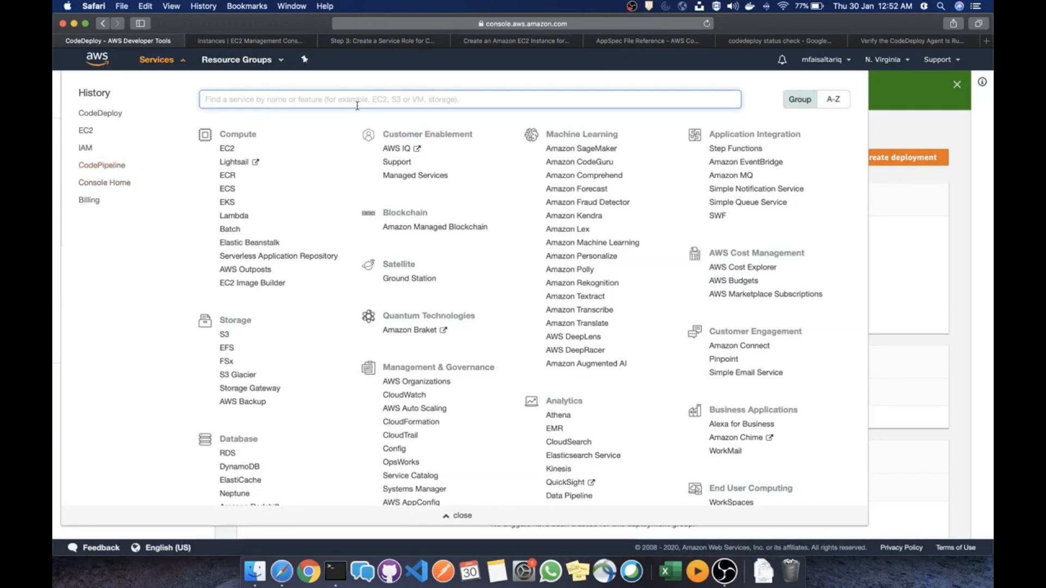
{"action": "left_click", "coordinate": [108, 169]}
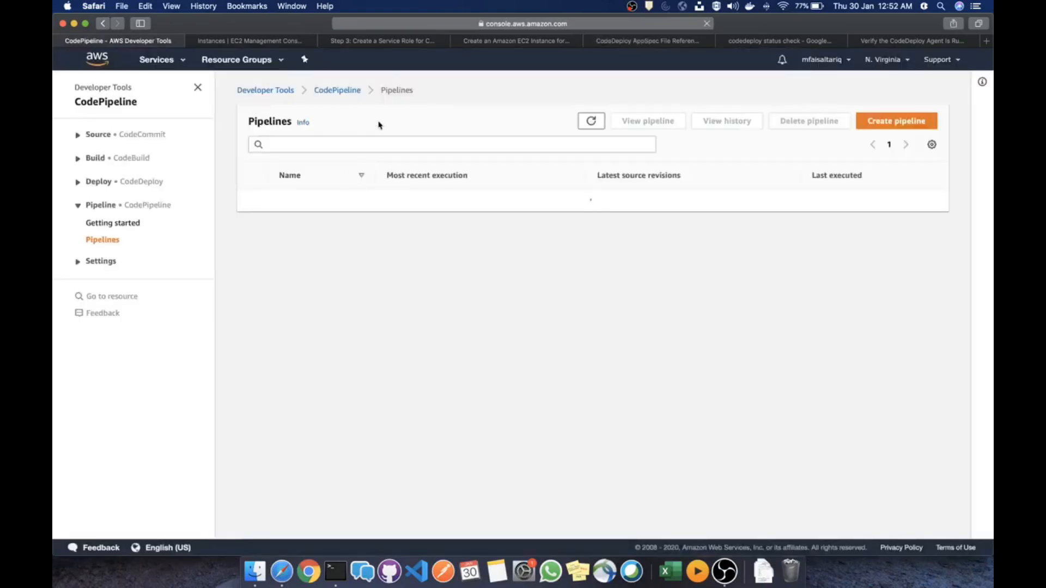
Start a new pipeline named 'test-pipeline' and expand its advanced settings, keeping the defaults
{"action": "left_click", "coordinate": [889, 121]}
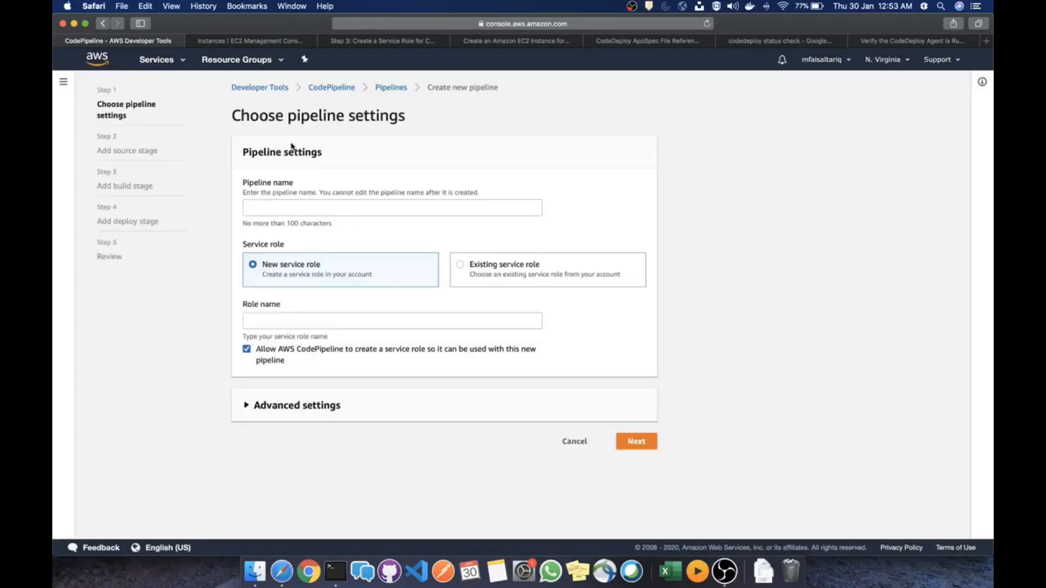
{"action": "left_click", "coordinate": [292, 206]}
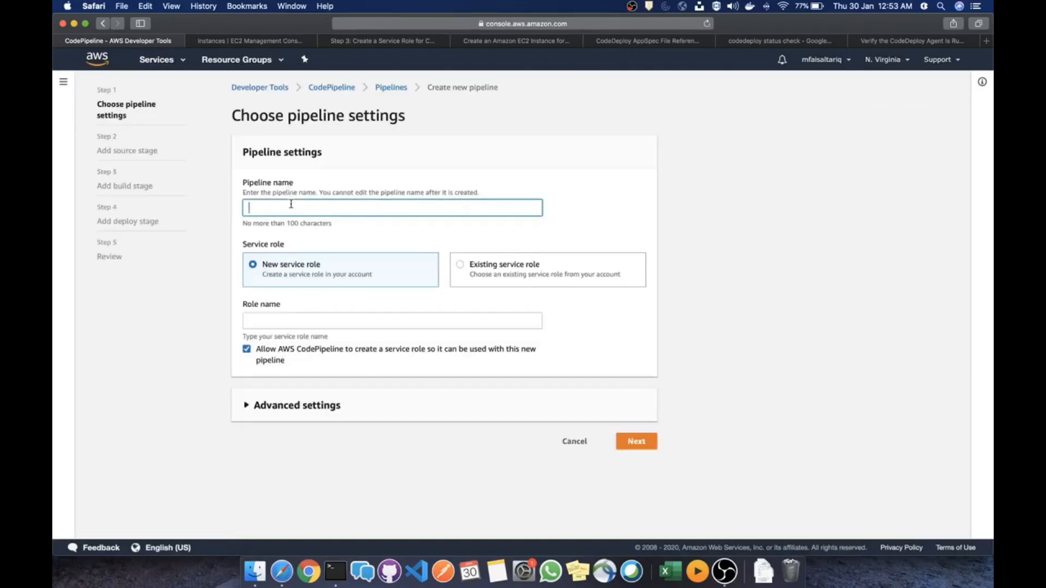
{"action": "type", "text": "test-pipeline"}
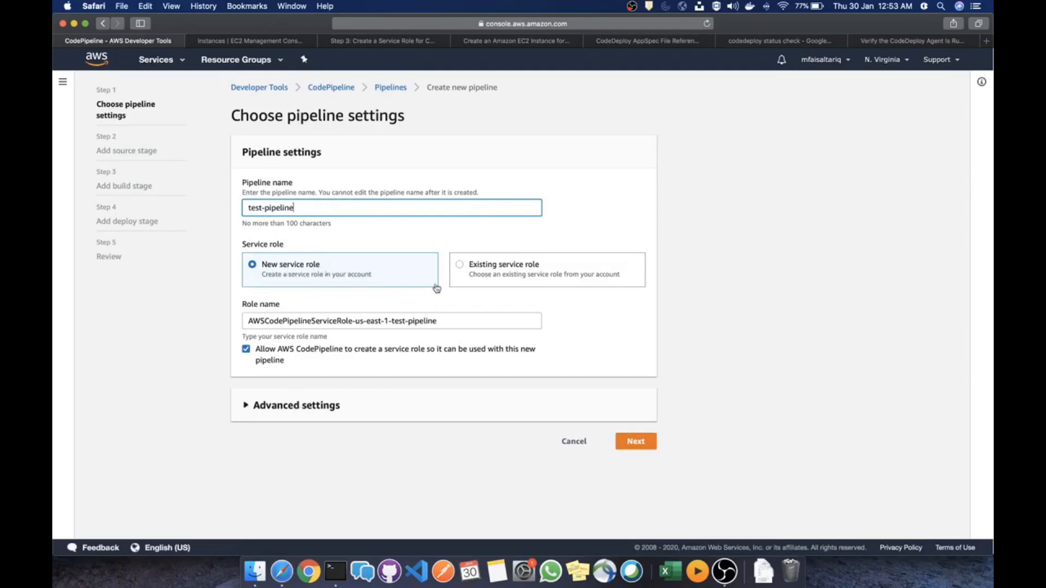
{"action": "left_click", "coordinate": [321, 406]}
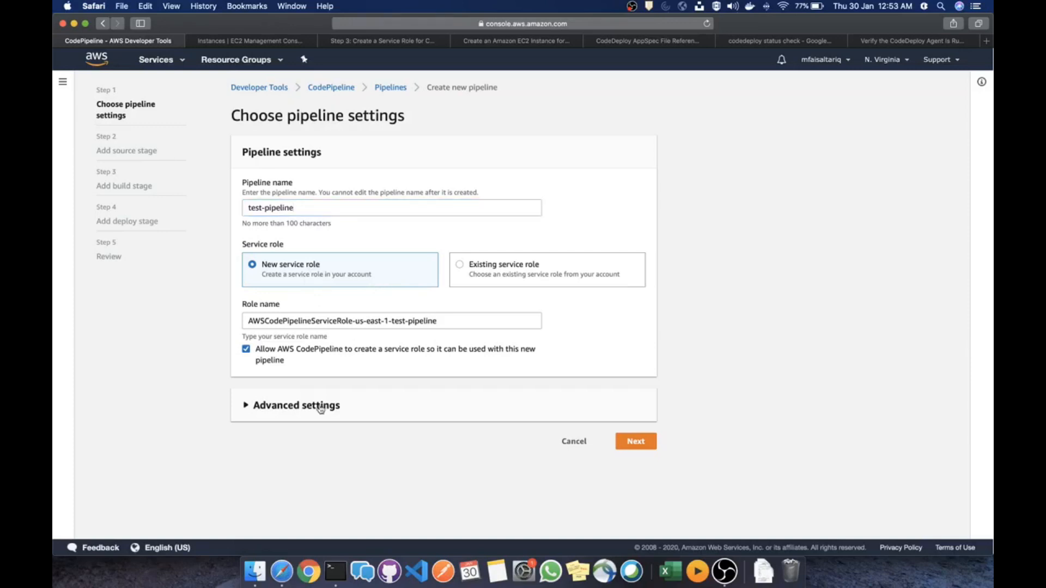
{"action": "scroll", "coordinate": [327, 348], "scroll_direction": "down", "scroll_amount": 2}
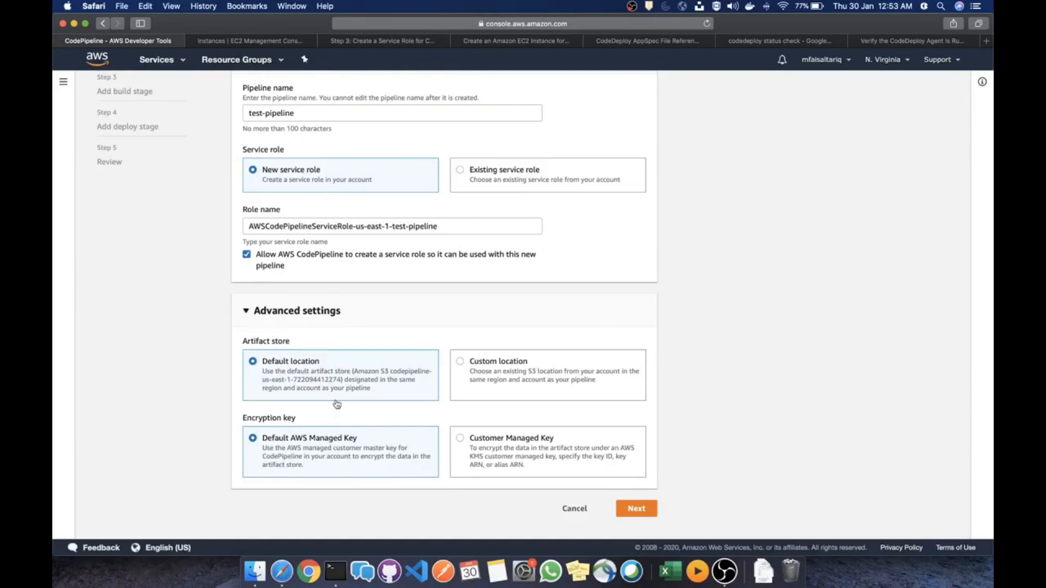
{"action": "scroll", "coordinate": [341, 341], "scroll_direction": "up", "scroll_amount": 2}
{"action": "scroll", "coordinate": [360, 262], "scroll_direction": "down", "scroll_amount": 2}
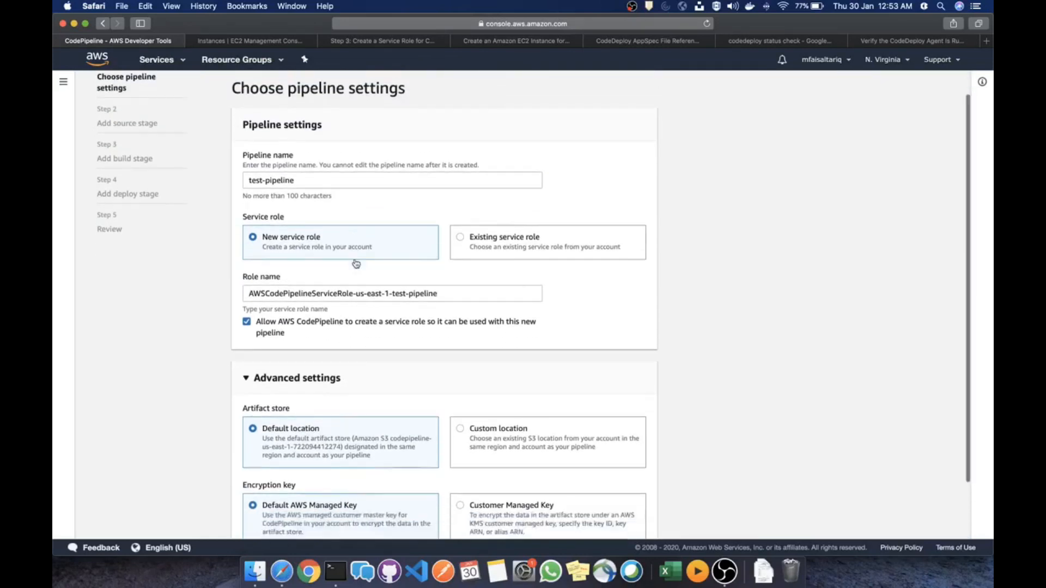
Rename the pipeline to the unique name 'test-pipeline-1' and continue to the source stage
{"action": "left_click", "coordinate": [634, 509]}
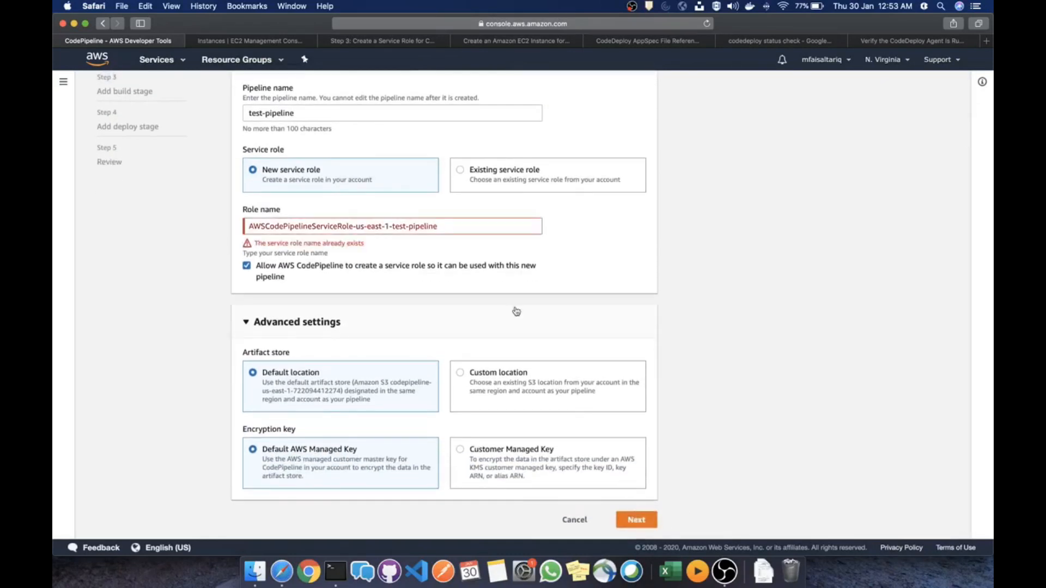
{"action": "scroll", "coordinate": [327, 241], "scroll_direction": "up", "scroll_amount": 2}
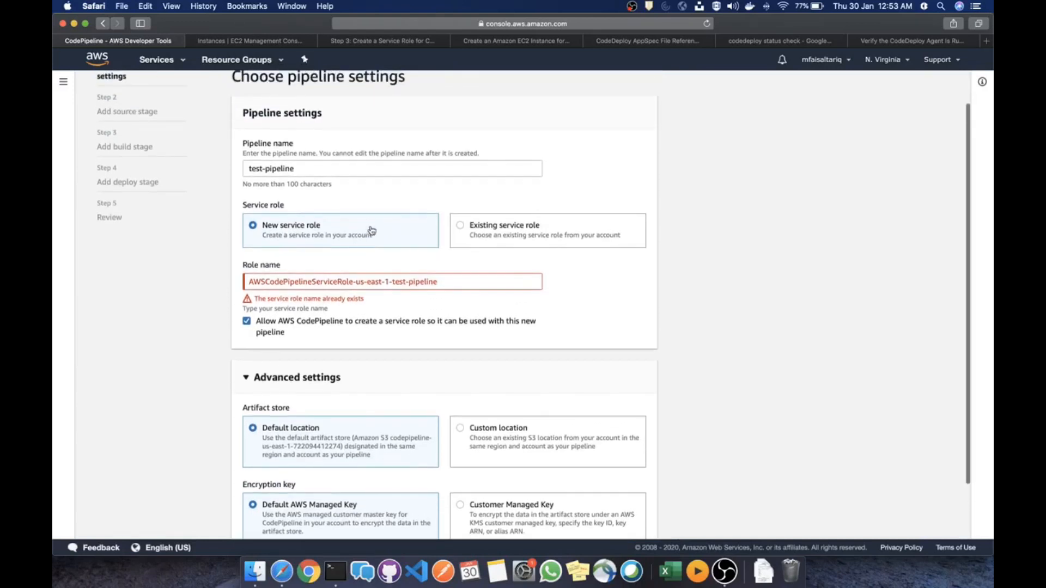
{"action": "left_click", "coordinate": [308, 171]}
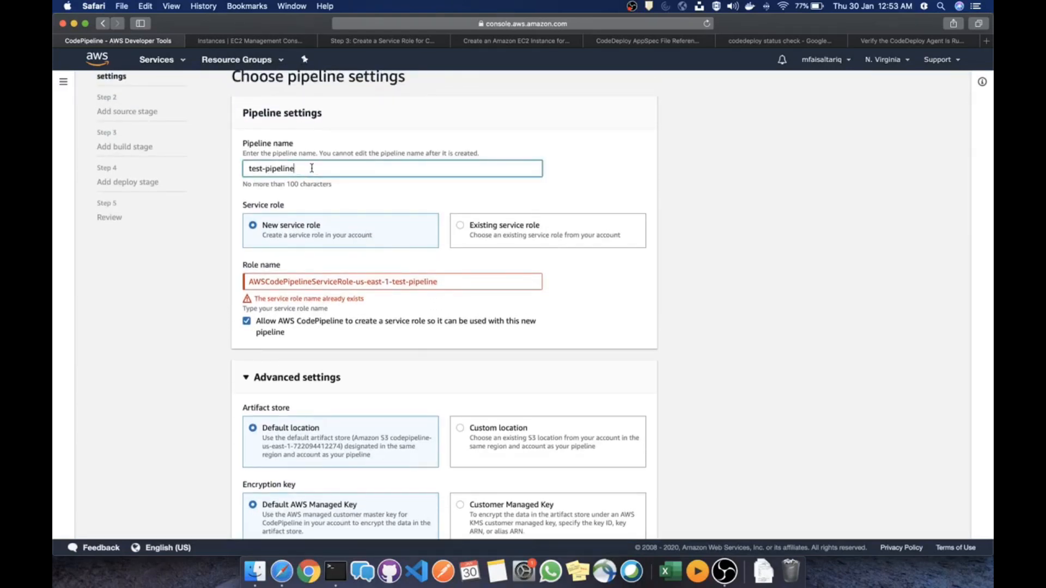
{"action": "type", "text": "-1"}
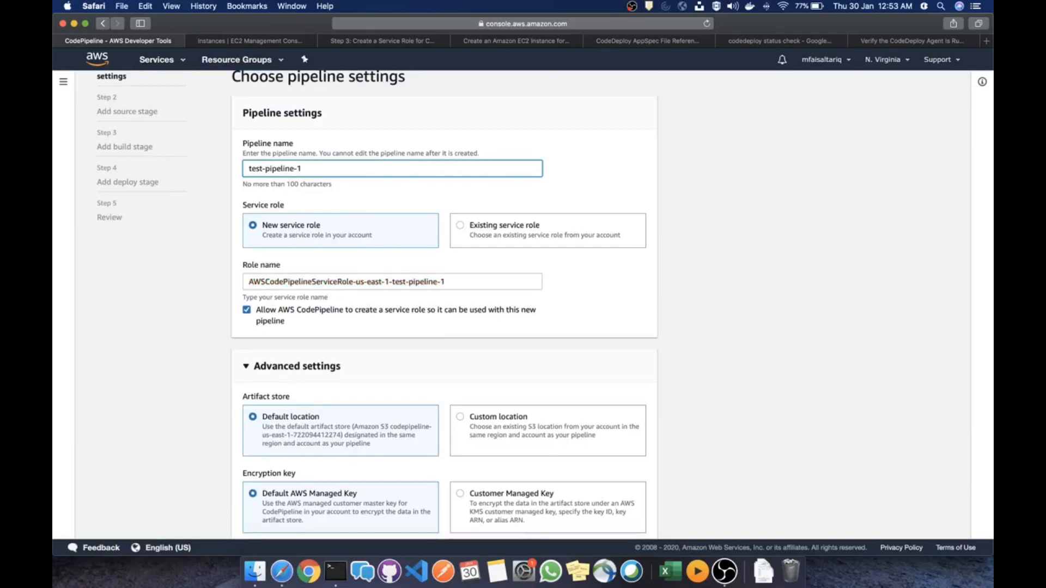
{"action": "left_click", "coordinate": [669, 313]}
{"action": "scroll", "coordinate": [683, 311], "scroll_direction": "down", "scroll_amount": 2}
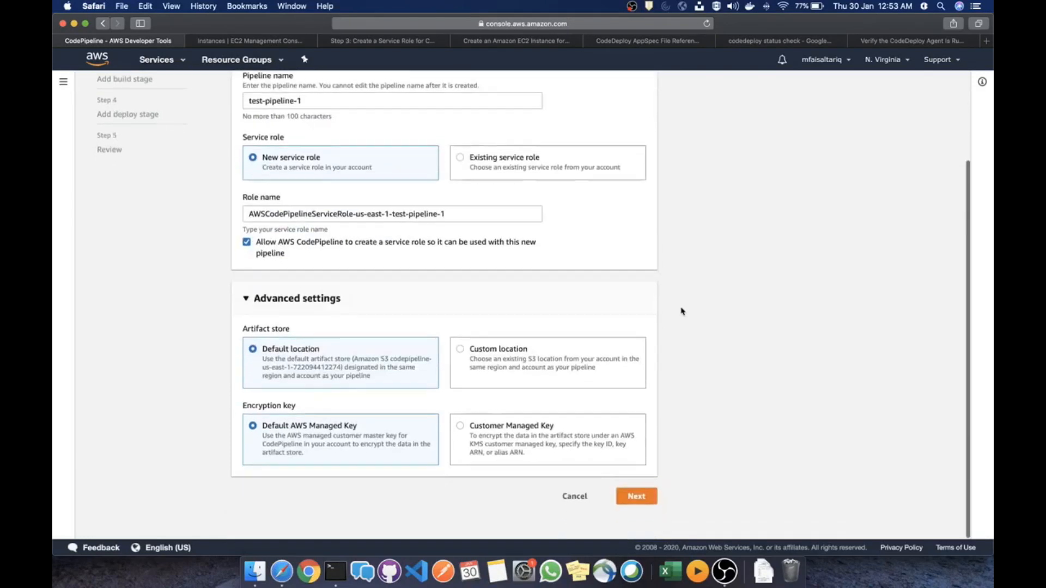
{"action": "scroll", "coordinate": [683, 311], "scroll_direction": "down", "scroll_amount": 1}
{"action": "left_click", "coordinate": [633, 511]}
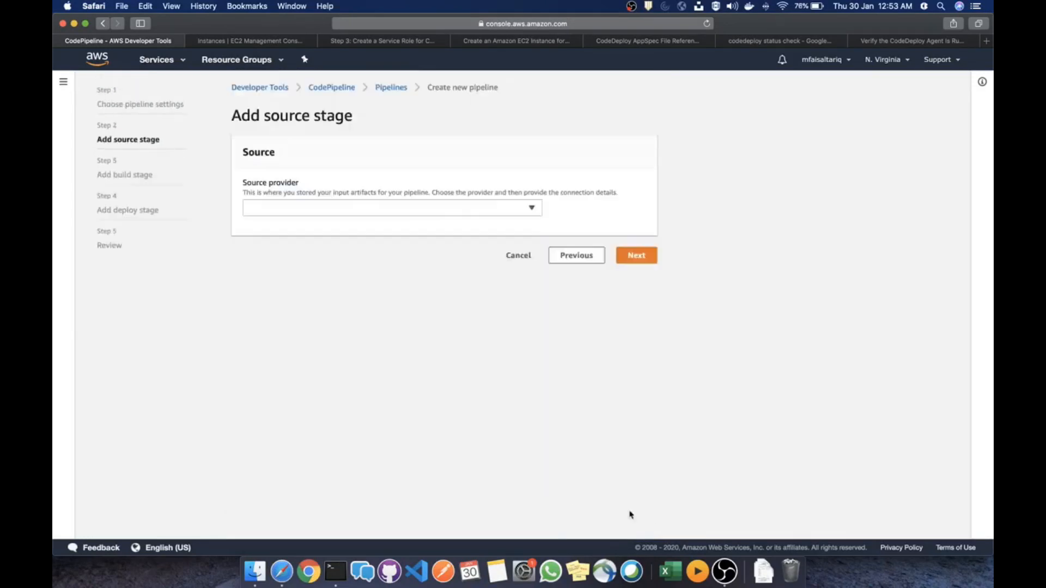
Select GitHub as the source provider and begin authorising the GitHub connection in its popup window
{"action": "left_click", "coordinate": [360, 209]}
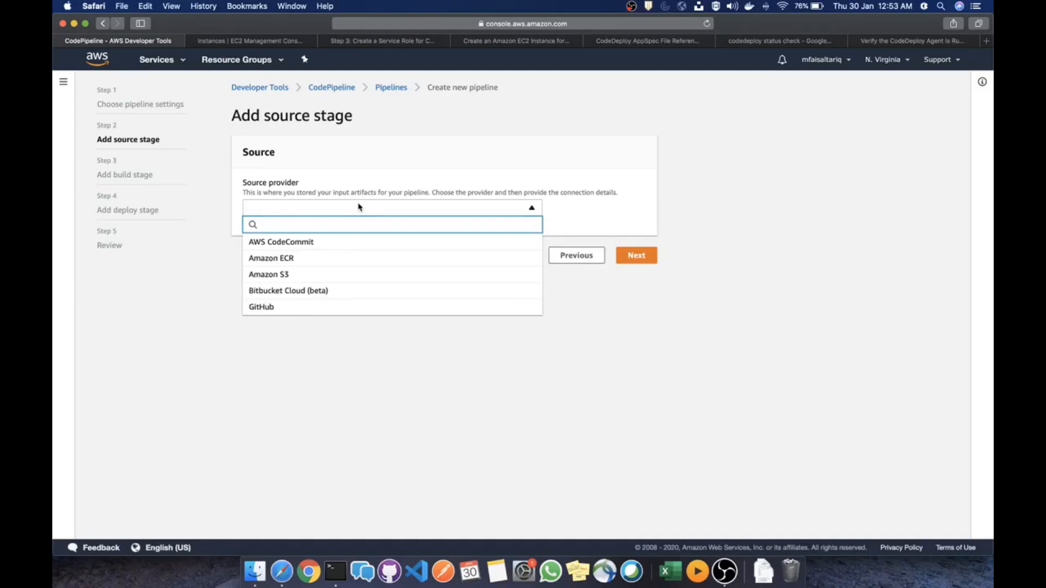
{"action": "left_click", "coordinate": [302, 307]}
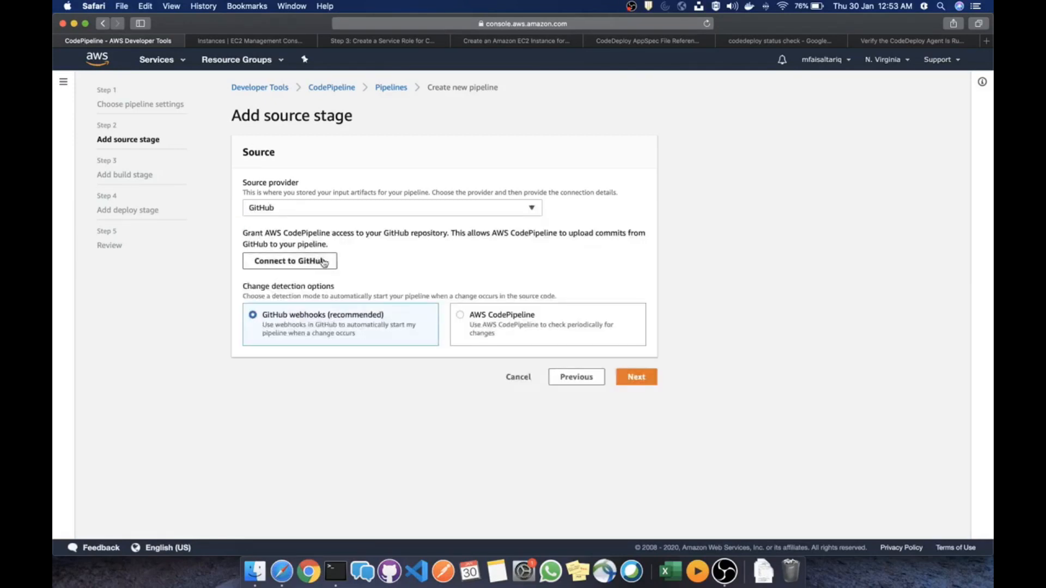
{"action": "left_click", "coordinate": [303, 263]}
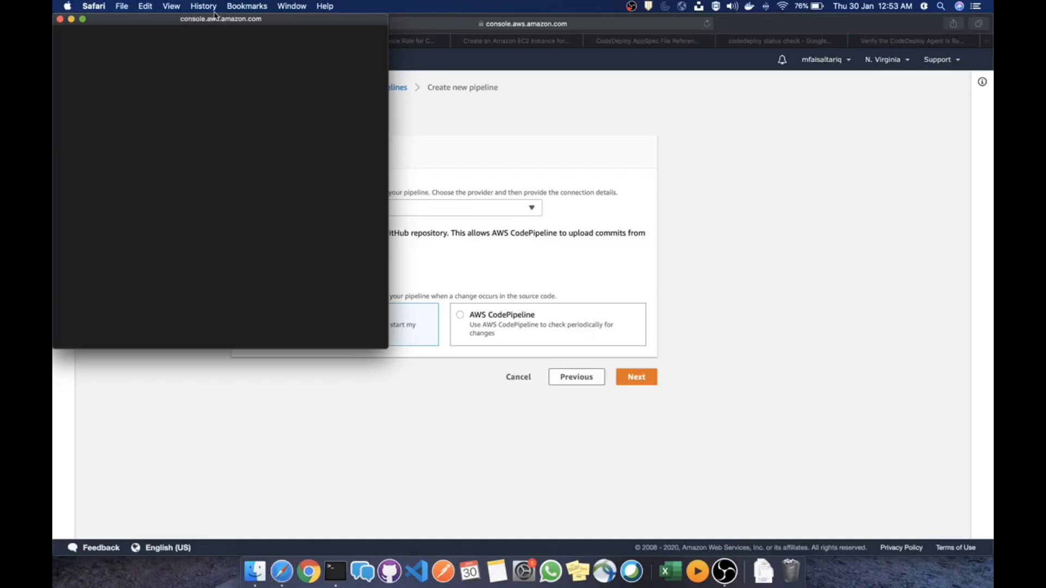
{"action": "left_click_drag", "start_coordinate": [215, 16], "coordinate": [363, 50]}
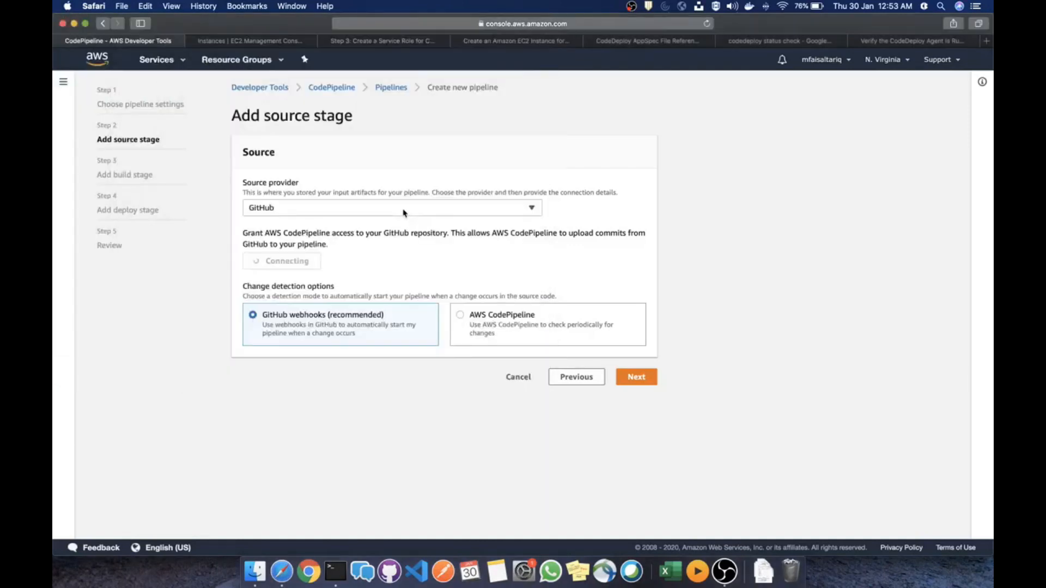
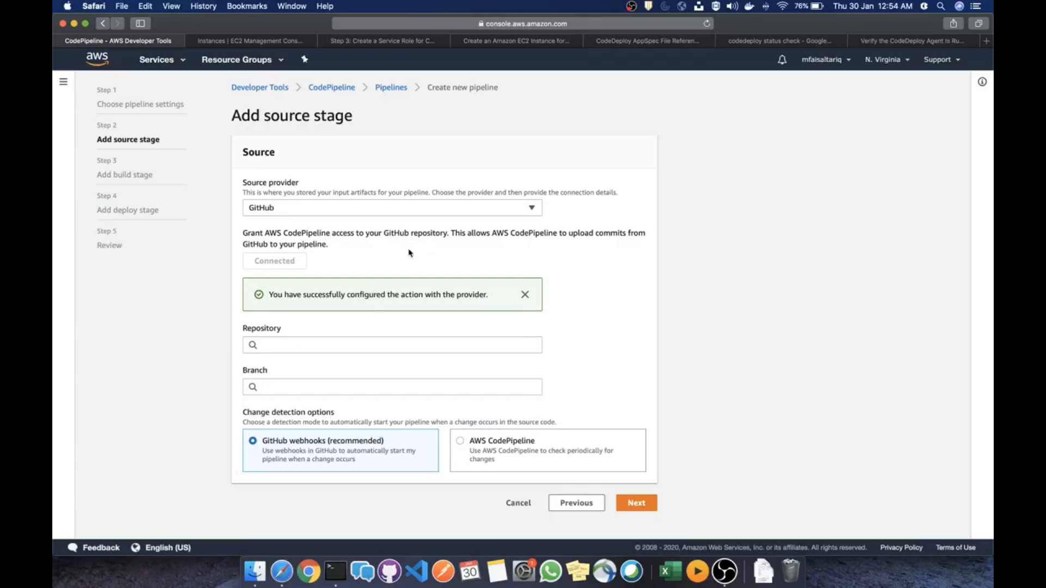
Pick CodeDeployGitHubDemo as the source repository once the repository suggestions load
{"action": "left_click", "coordinate": [384, 347]}
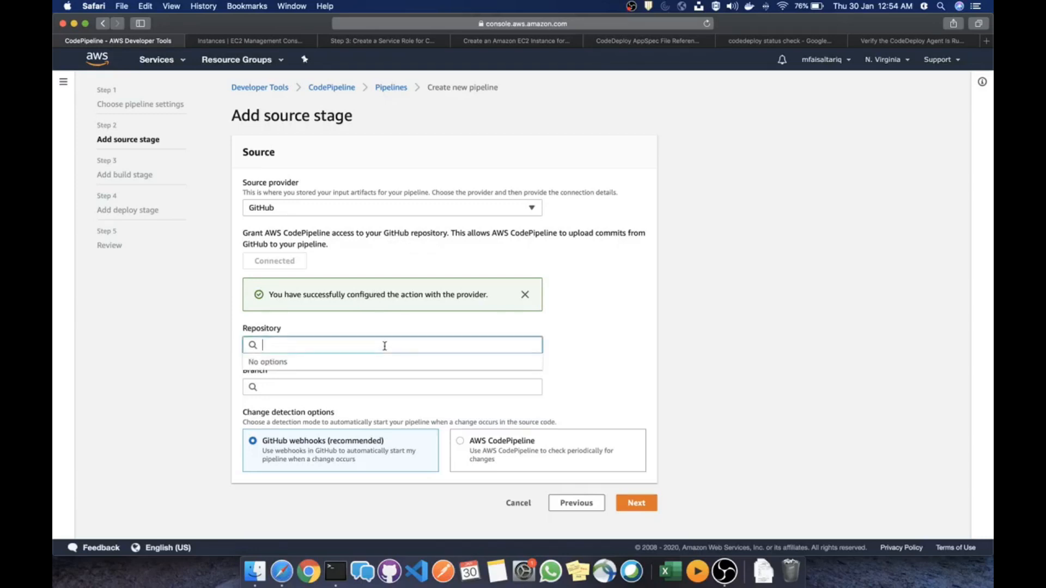
{"action": "left_click", "coordinate": [594, 334]}
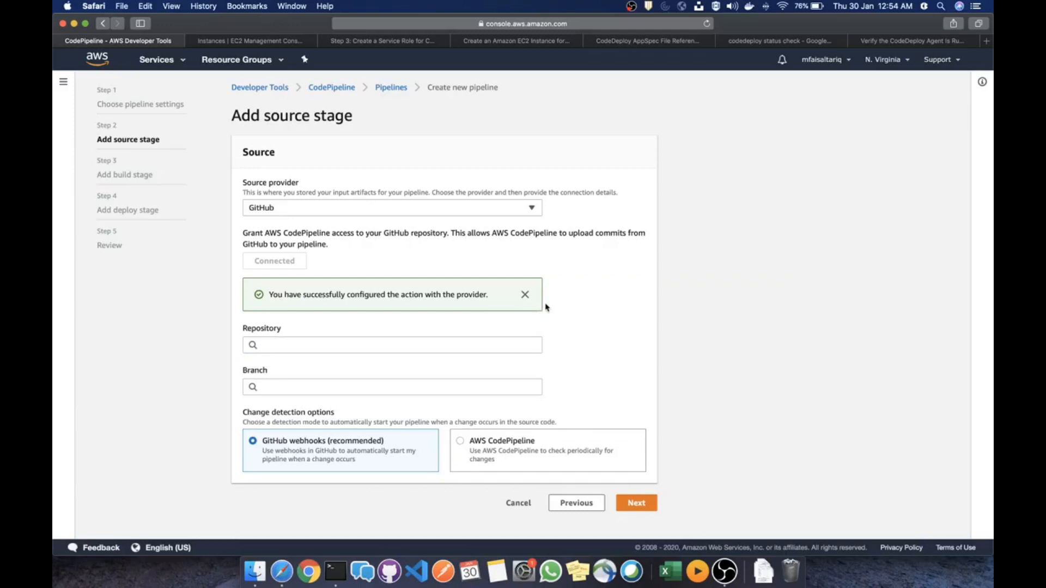
{"action": "left_click", "coordinate": [390, 344]}
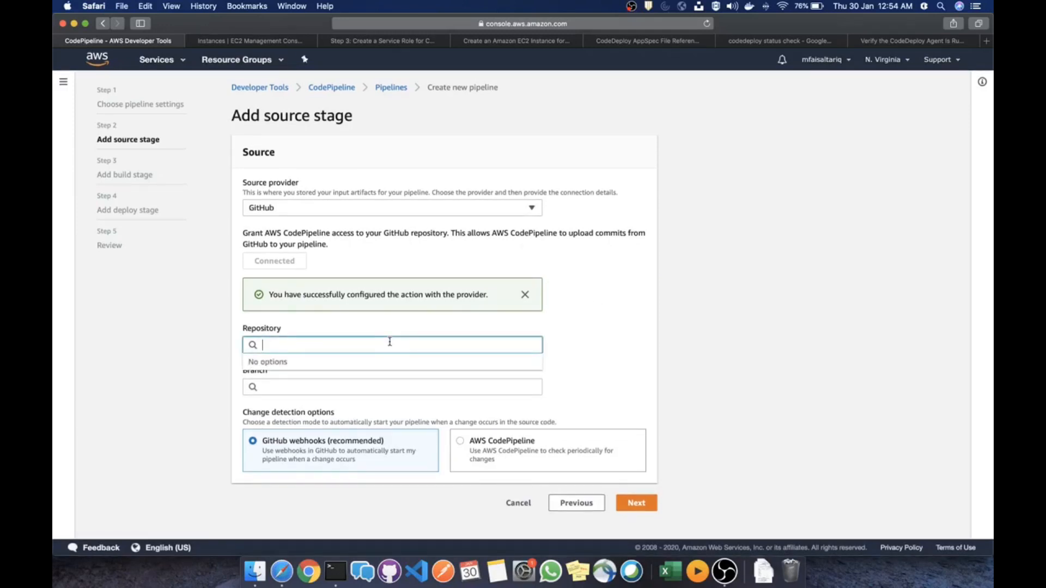
{"action": "left_click", "coordinate": [461, 240]}
{"action": "left_click", "coordinate": [398, 345]}
{"action": "left_click", "coordinate": [374, 385]}
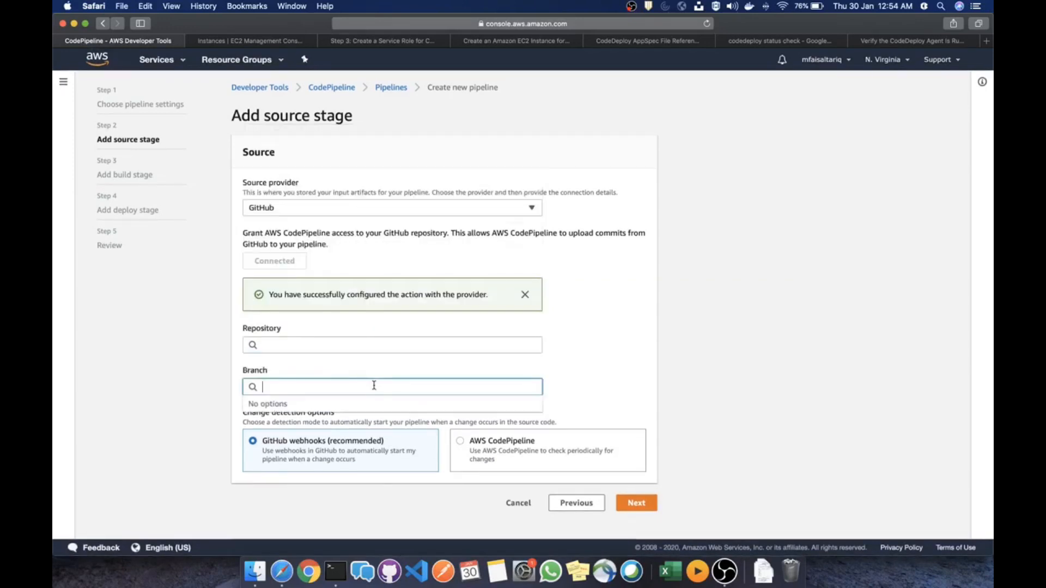
{"action": "left_click", "coordinate": [392, 345]}
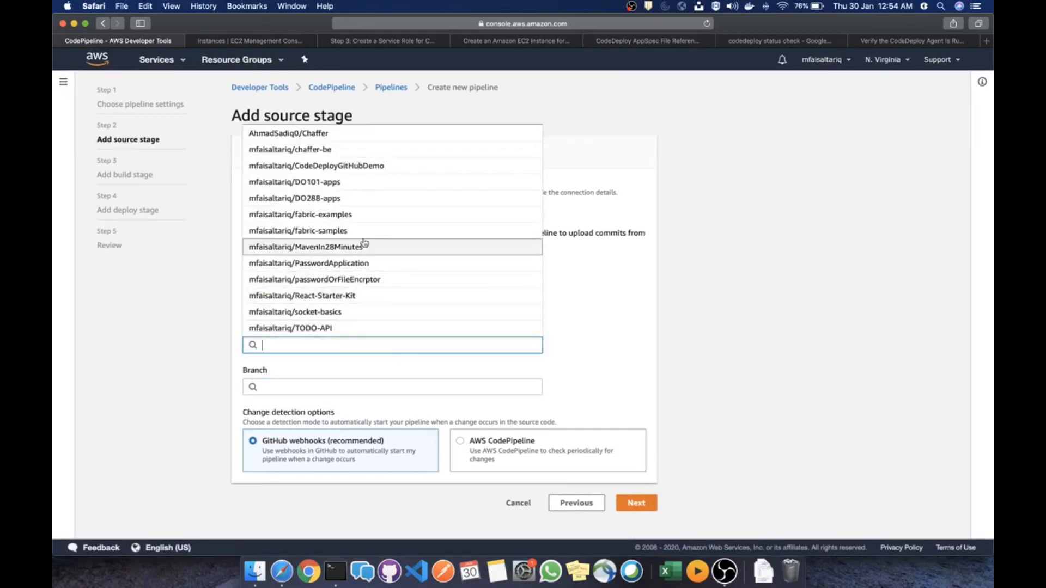
{"action": "left_click", "coordinate": [349, 166]}
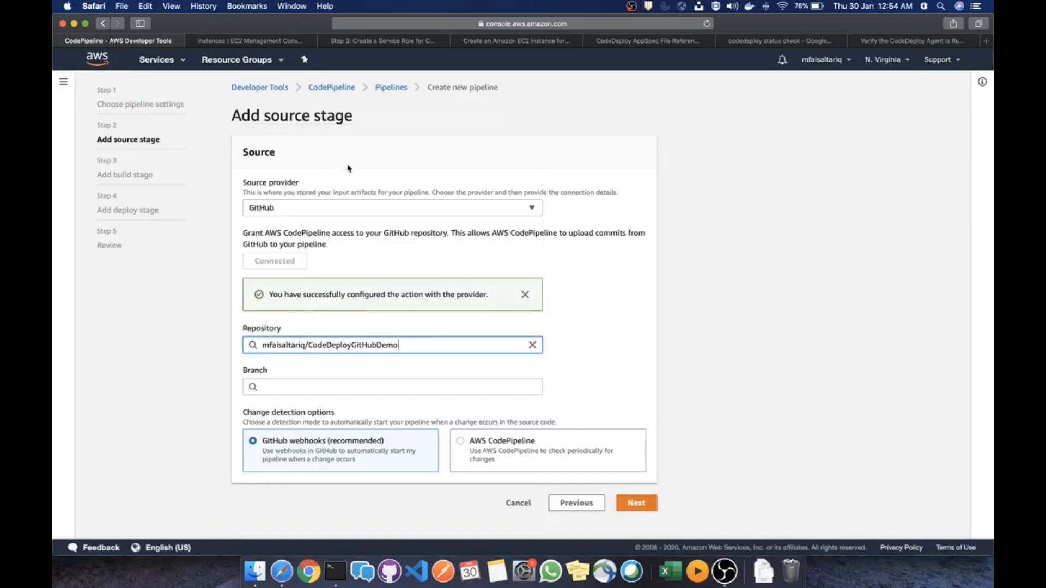
Set the source branch to master and copy the repository name for a new tab
{"action": "left_click_drag", "start_coordinate": [408, 345], "coordinate": [255, 344]}
{"action": "left_click", "coordinate": [419, 346]}
{"action": "left_click", "coordinate": [387, 385]}
{"action": "left_click", "coordinate": [415, 402]}
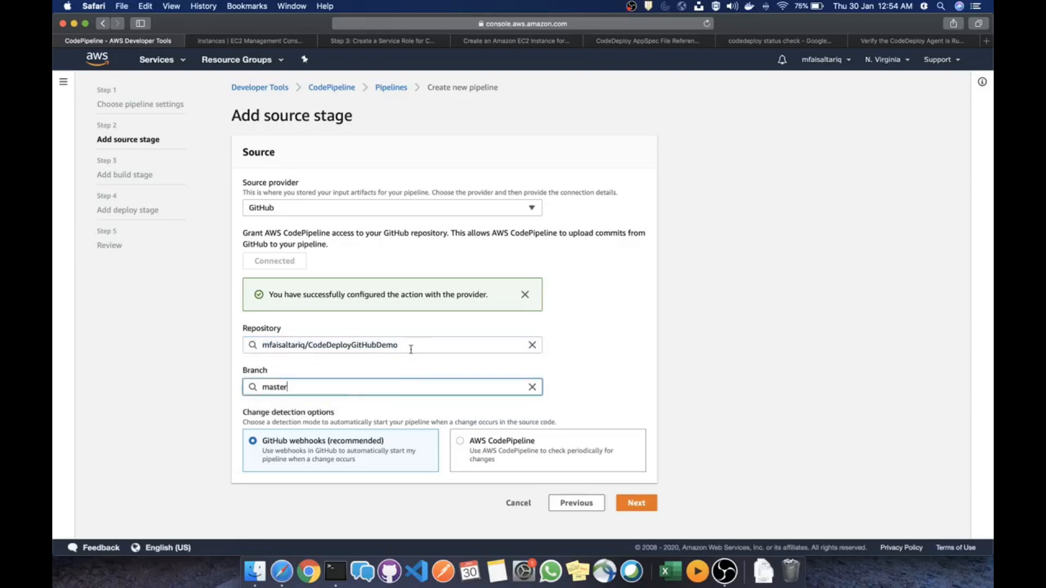
{"action": "left_click_drag", "start_coordinate": [412, 345], "coordinate": [293, 339]}
{"action": "key", "text": "super+c"}
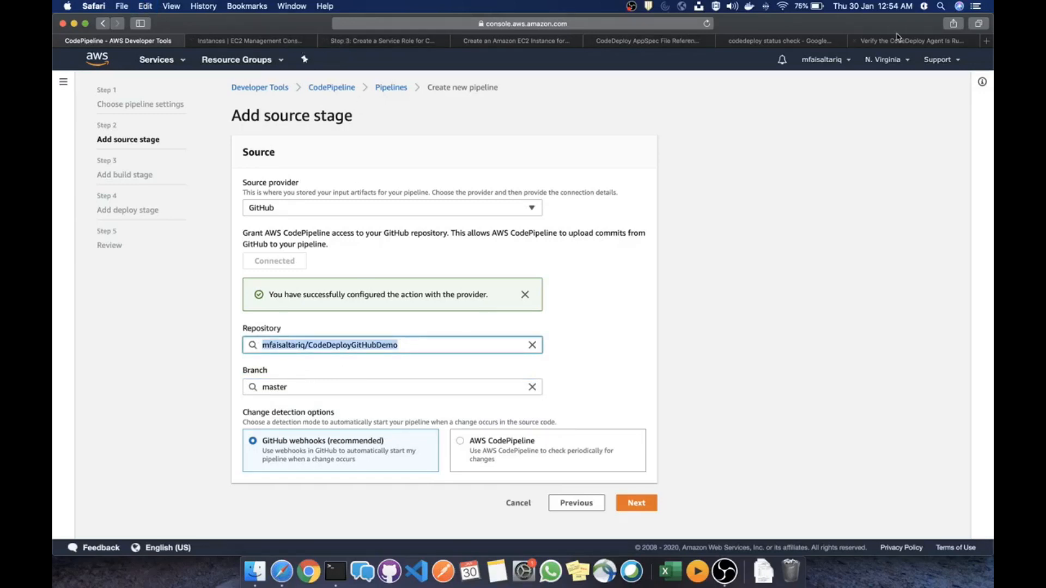
{"action": "left_click", "coordinate": [986, 41]}
Open the CodeDeployGitHubDemo repository's file list on GitHub from the pasted name, then return to the pipeline
{"action": "left_click_drag", "start_coordinate": [921, 41], "coordinate": [225, 44]}
{"action": "key", "text": "super+v"}
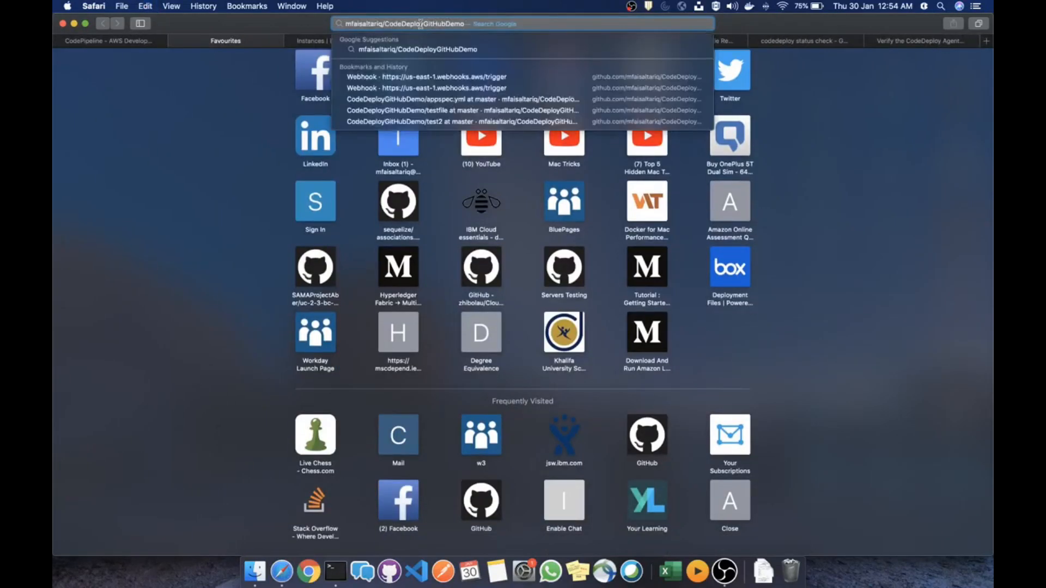
{"action": "left_click", "coordinate": [427, 102]}
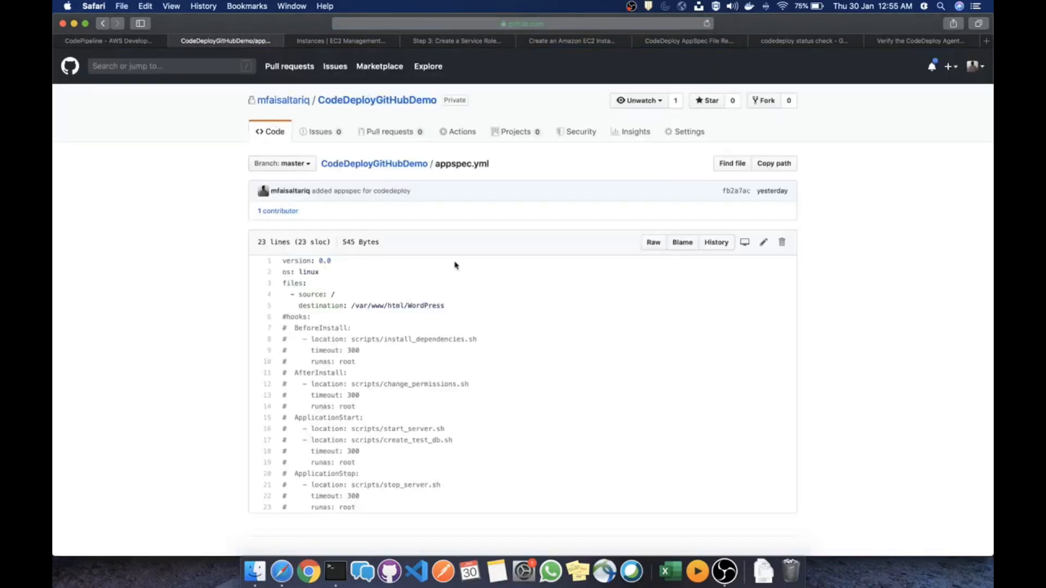
{"action": "left_click", "coordinate": [393, 165]}
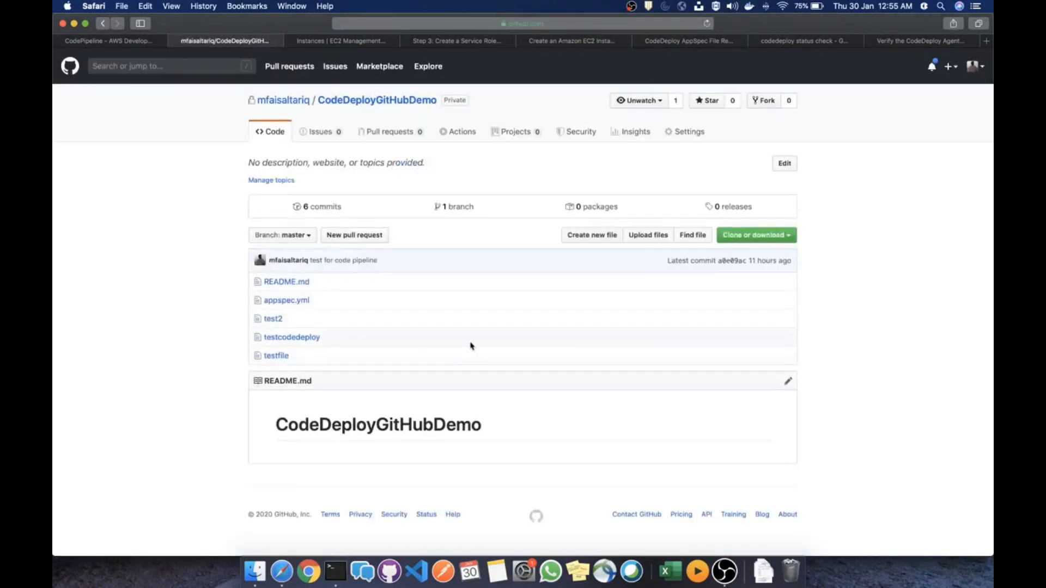
{"action": "left_click", "coordinate": [135, 43]}
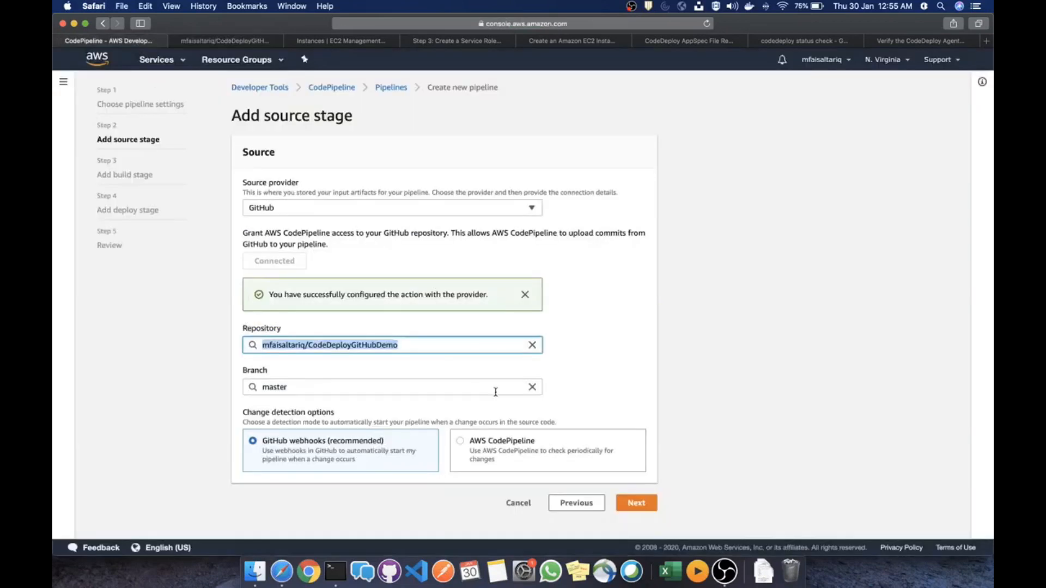
Skip the build stage of the pipeline and confirm the skip
{"action": "left_click", "coordinate": [614, 376]}
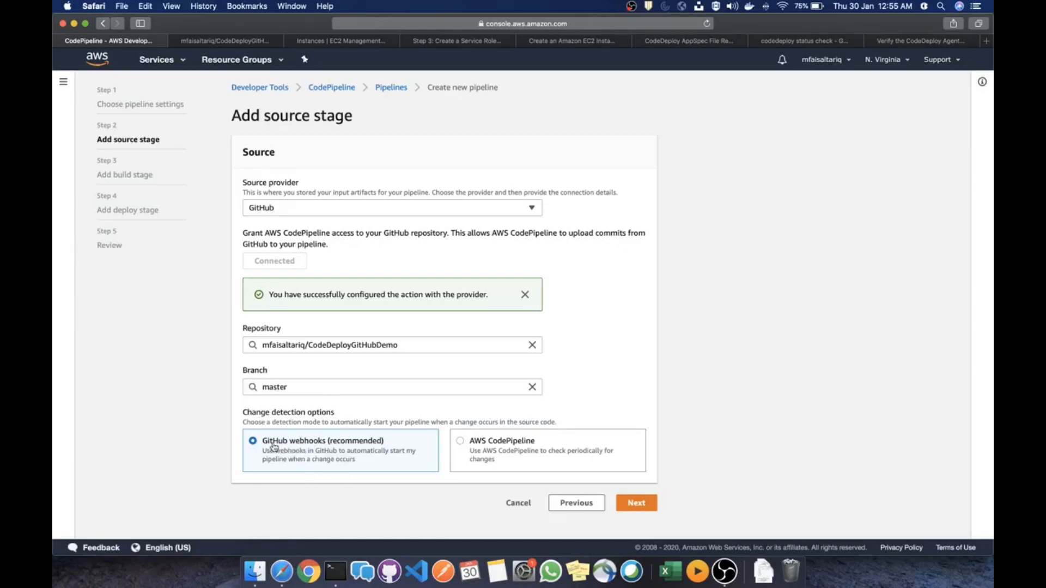
{"action": "left_click", "coordinate": [631, 504]}
{"action": "left_click", "coordinate": [350, 213]}
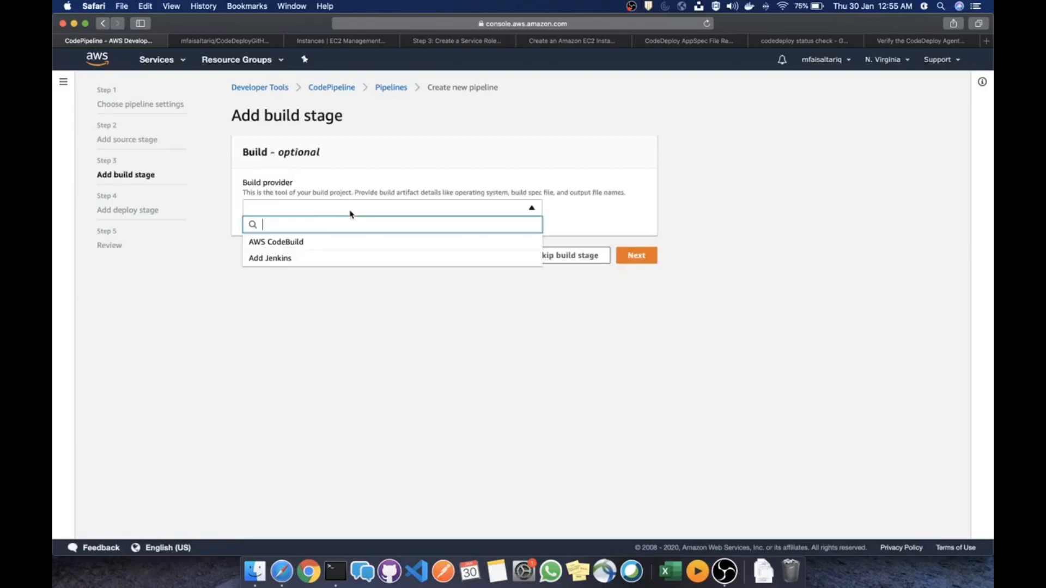
{"action": "left_click", "coordinate": [559, 297]}
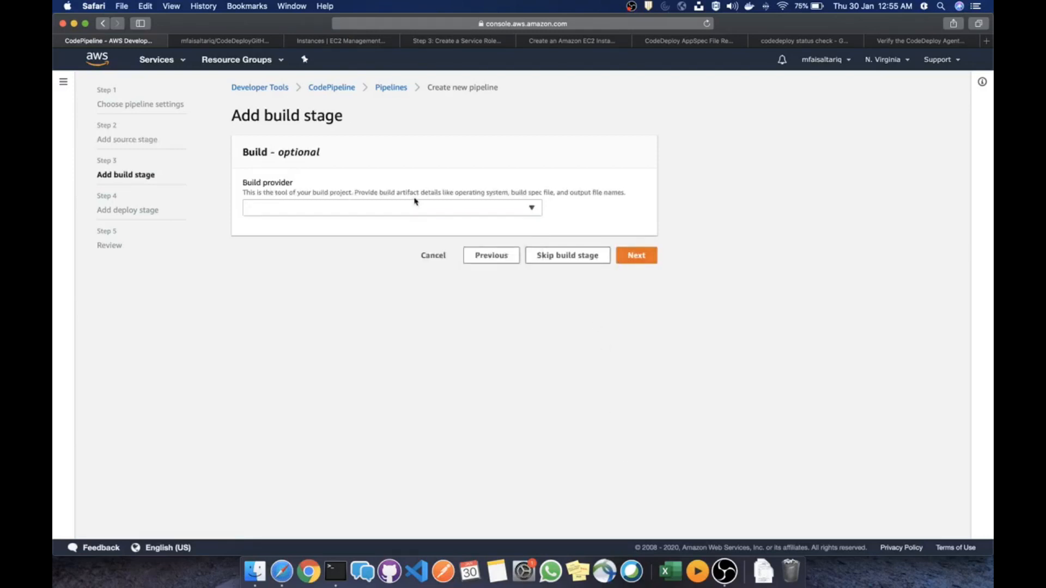
{"action": "left_click", "coordinate": [545, 255]}
{"action": "left_click", "coordinate": [650, 329]}
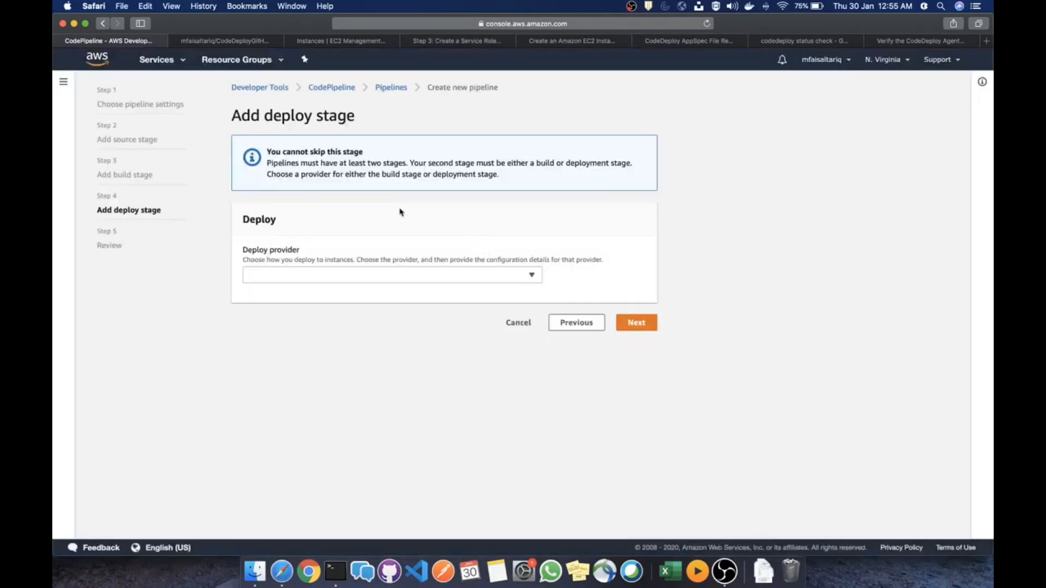
Deploy with AWS CodeDeploy to application code-deploy-app, group ec2-code-deploy-dg, and review the pipeline
{"action": "left_click", "coordinate": [359, 277]}
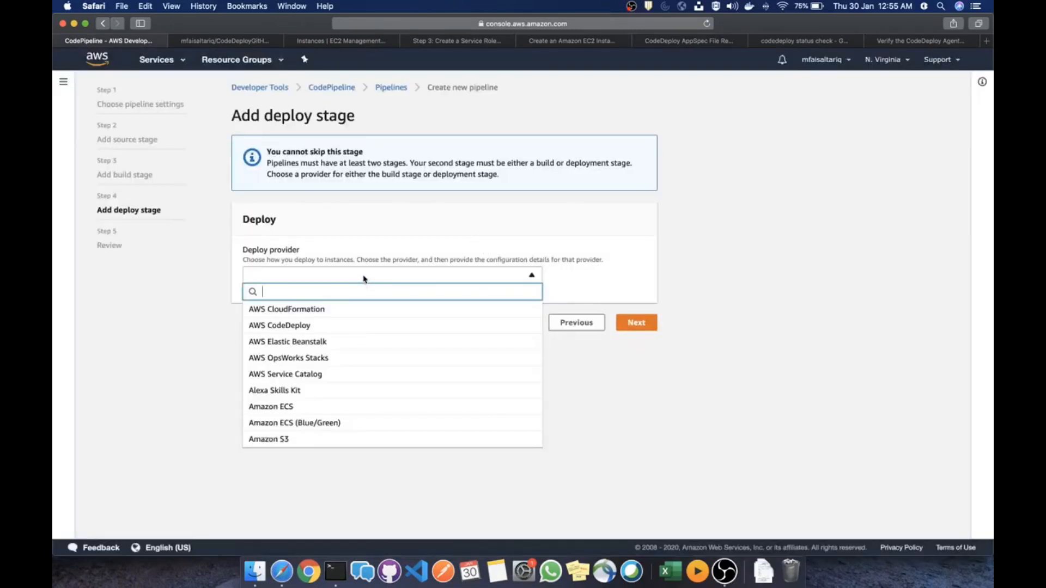
{"action": "left_click", "coordinate": [342, 327]}
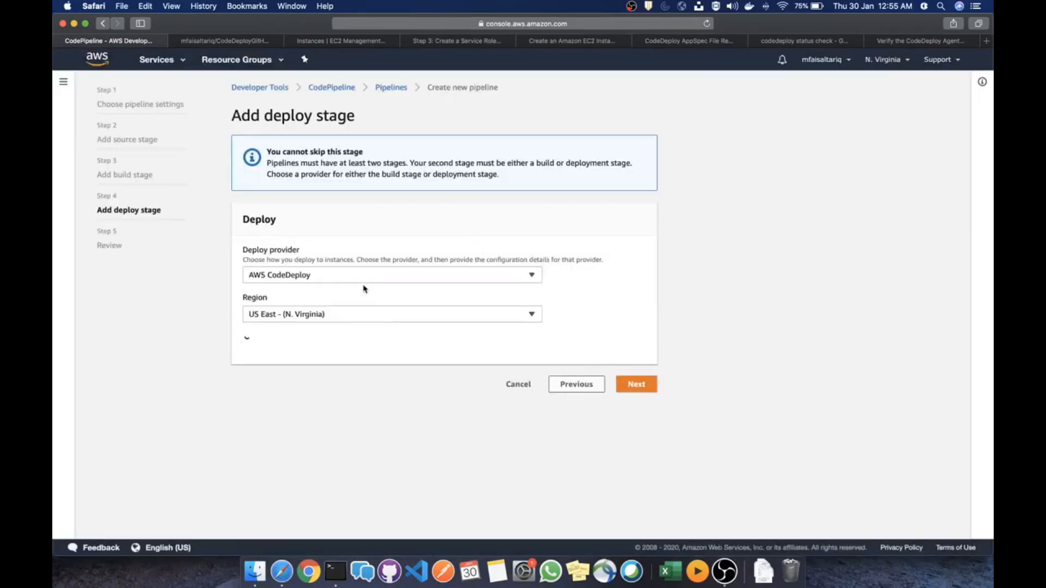
{"action": "left_click", "coordinate": [361, 373]}
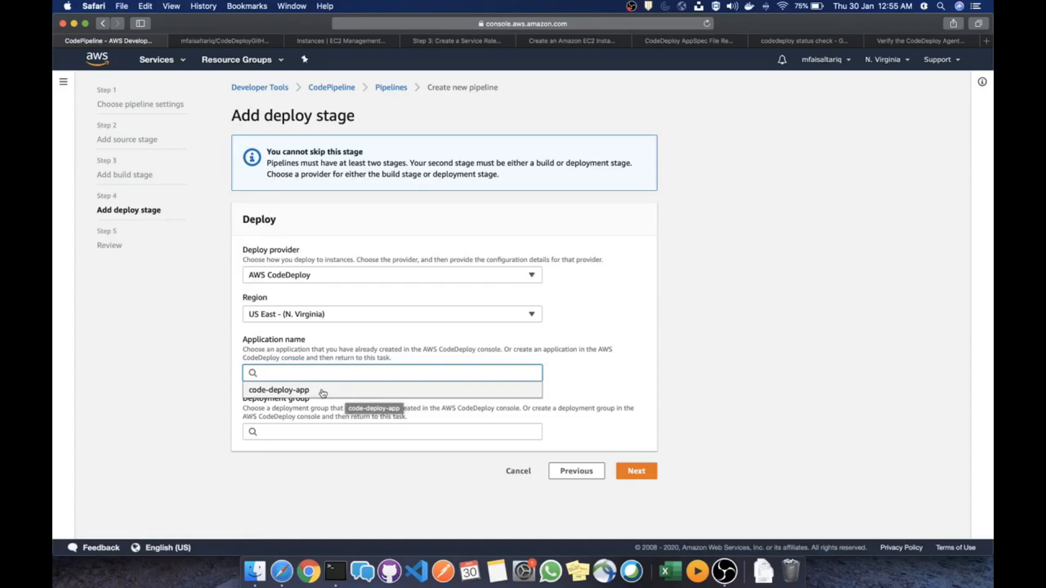
{"action": "left_click", "coordinate": [289, 390]}
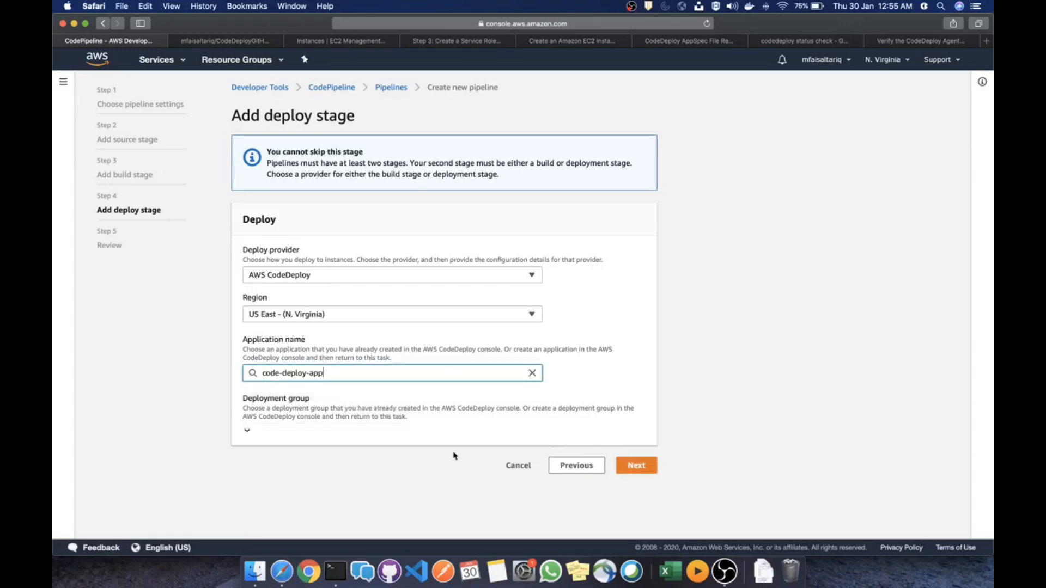
{"action": "left_click", "coordinate": [321, 433]}
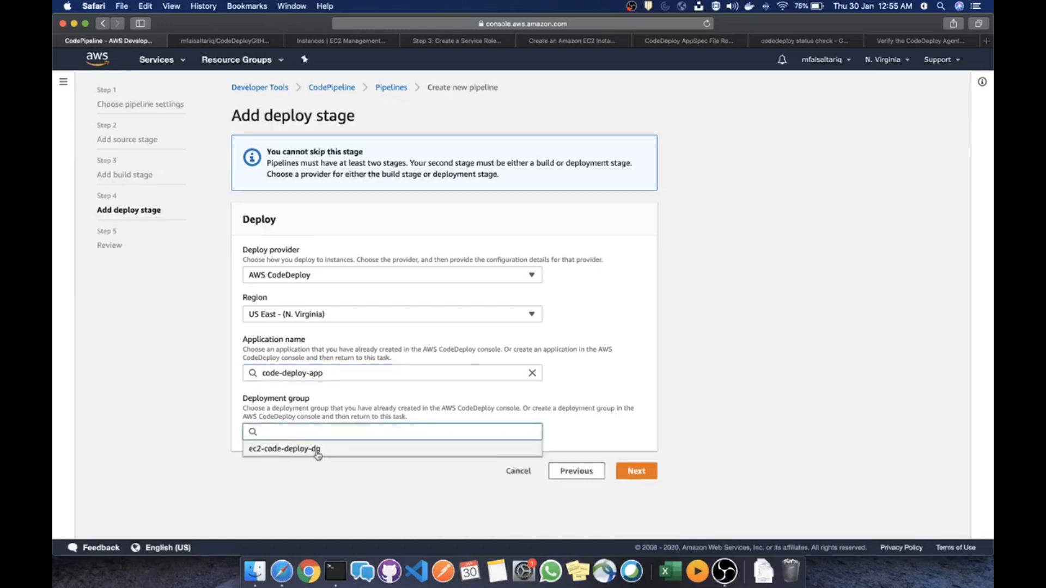
{"action": "left_click", "coordinate": [326, 456]}
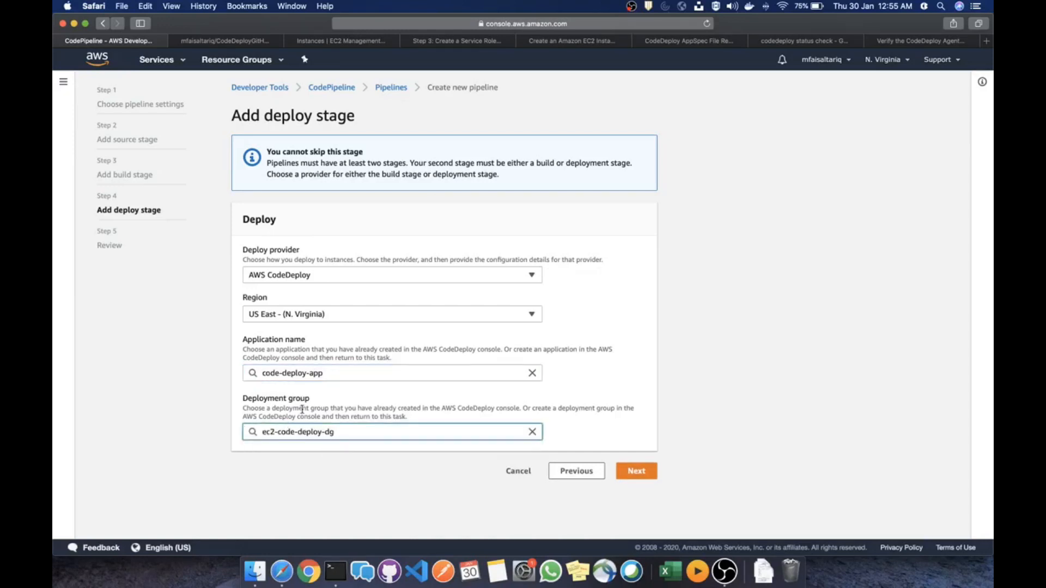
{"action": "left_click", "coordinate": [636, 471]}
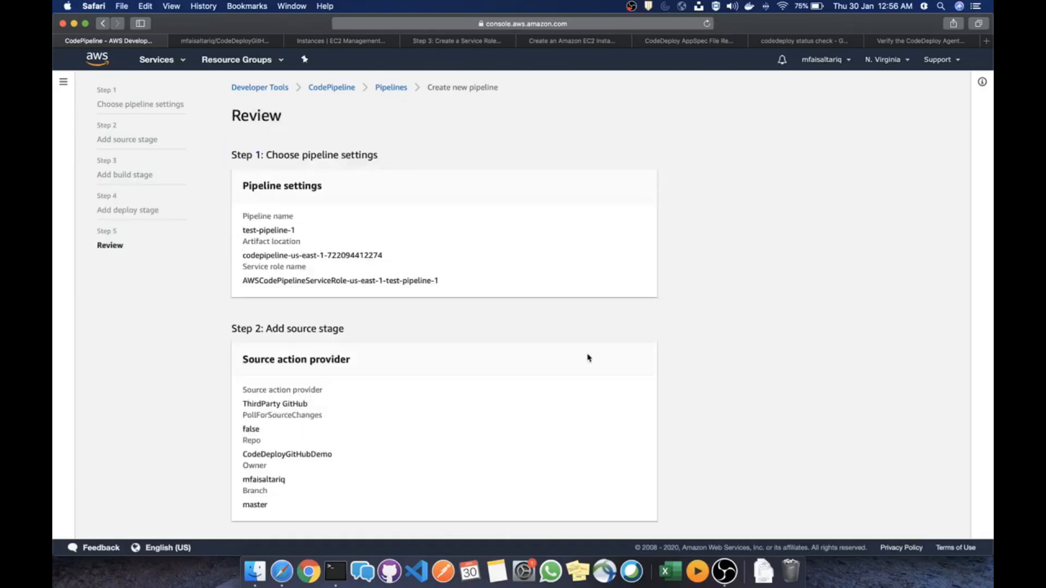
{"action": "scroll", "coordinate": [499, 305], "scroll_direction": "down", "scroll_amount": 10}
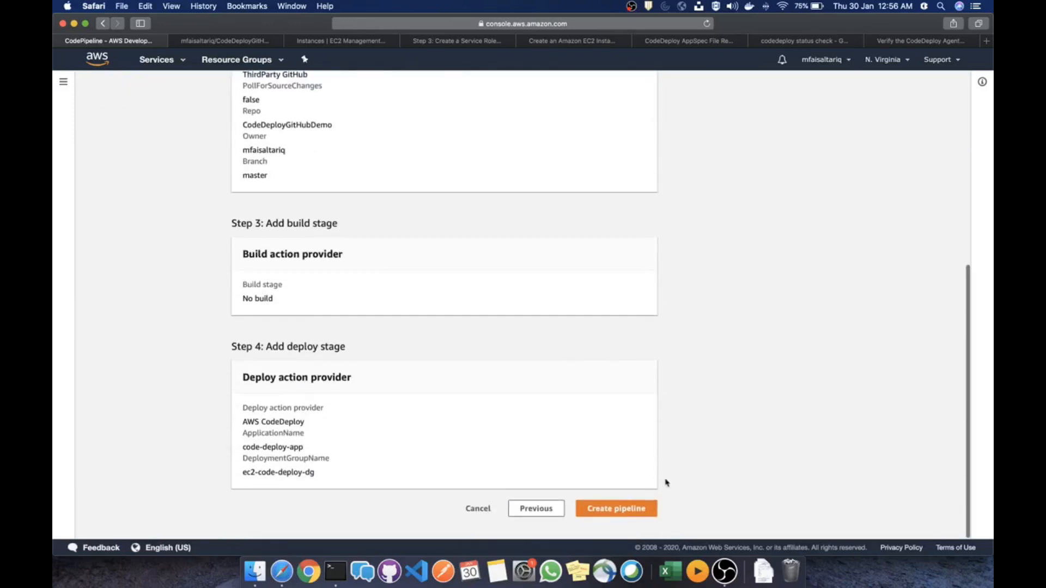
{"action": "left_click", "coordinate": [248, 44]}
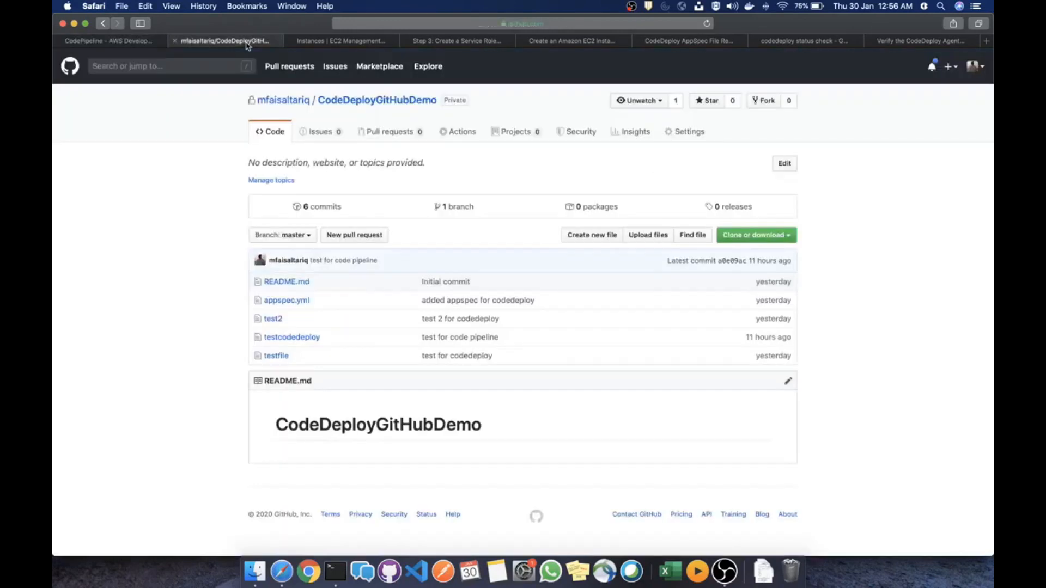
Open appspec.yml on GitHub and highlight its destination path /var/www/html/WordPress
{"action": "left_click", "coordinate": [287, 302]}
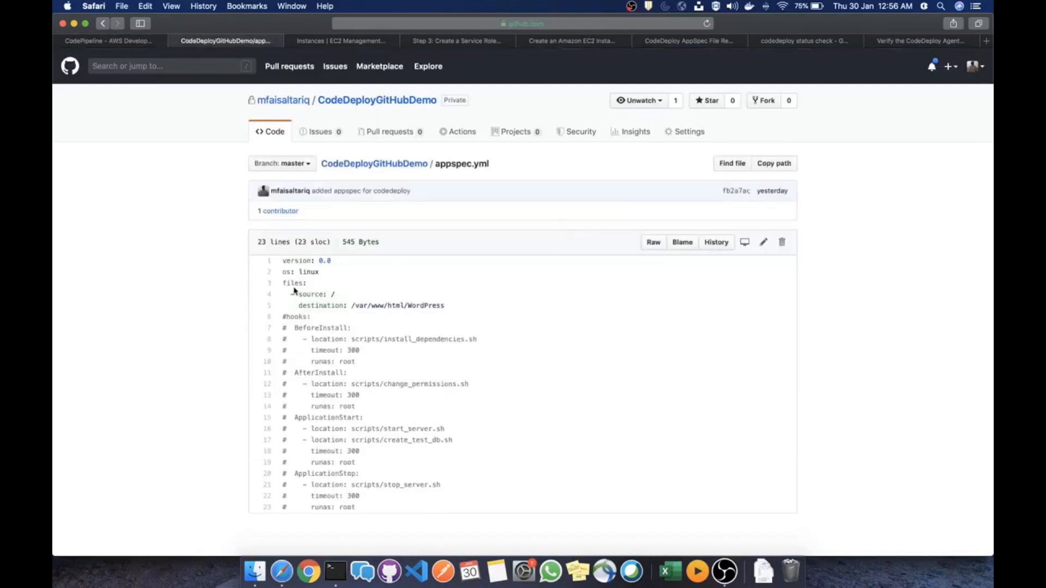
{"action": "scroll", "coordinate": [248, 86], "scroll_direction": "down", "scroll_amount": 1}
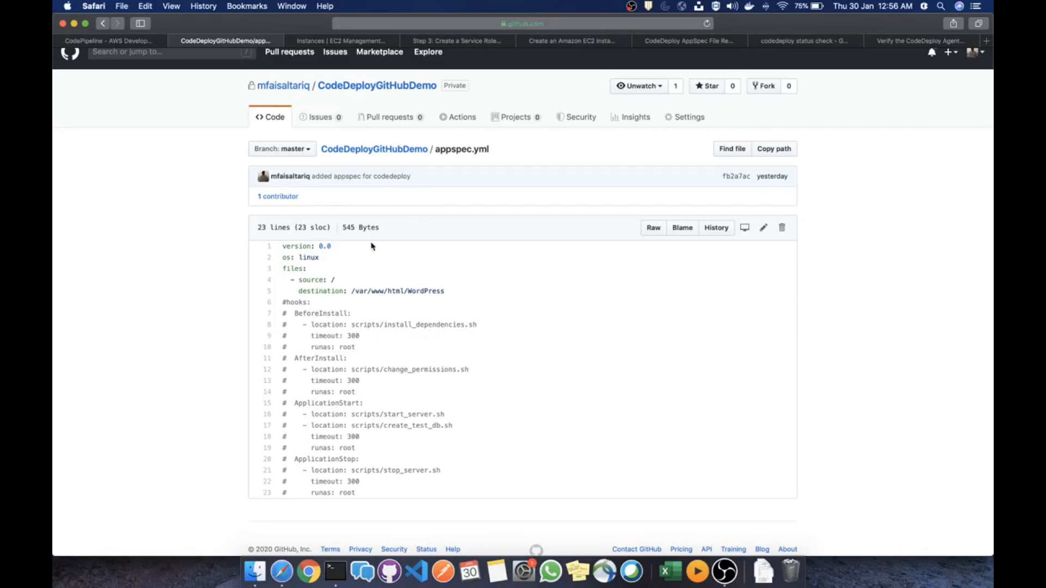
{"action": "left_click_drag", "start_coordinate": [445, 294], "coordinate": [284, 245]}
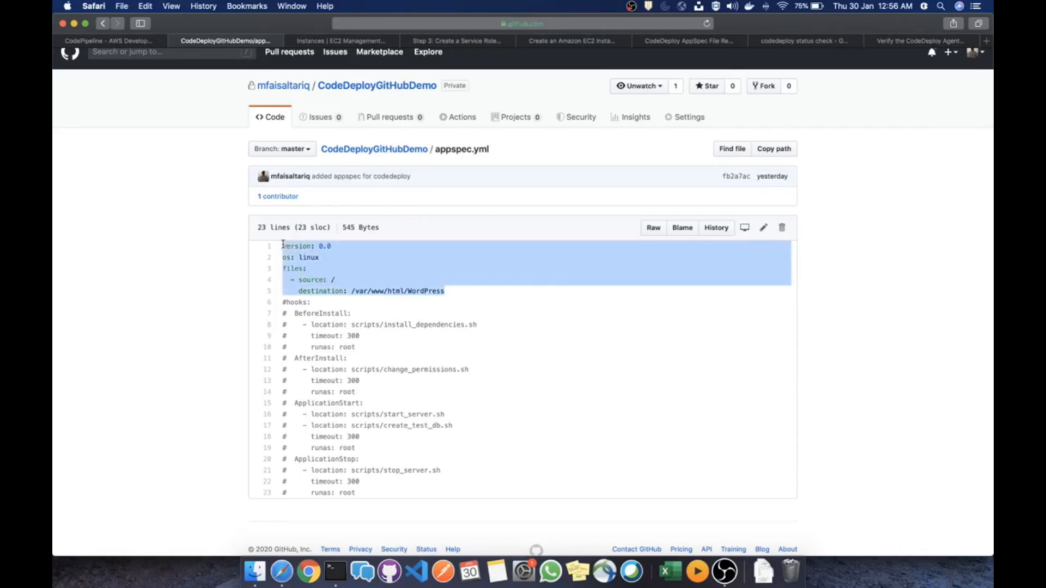
{"action": "left_click_drag", "start_coordinate": [454, 292], "coordinate": [300, 291]}
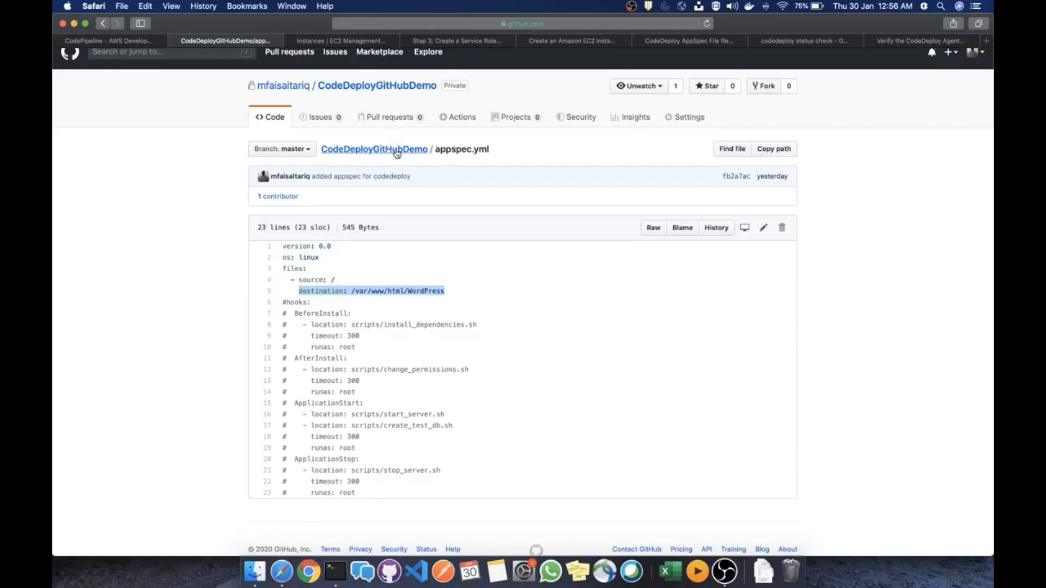
{"action": "left_click_drag", "start_coordinate": [462, 293], "coordinate": [353, 294]}
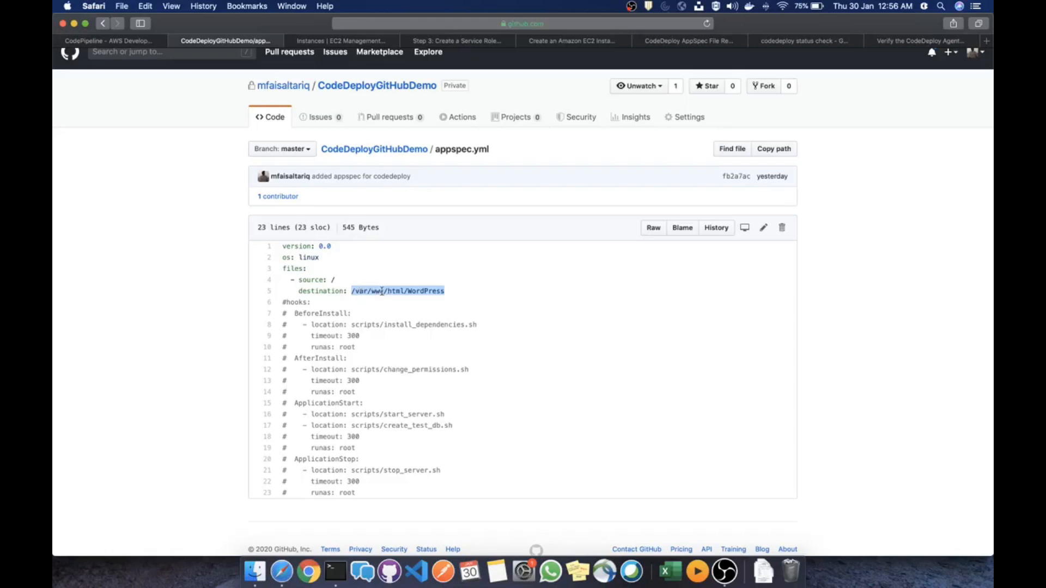
{"action": "left_click_drag", "start_coordinate": [451, 293], "coordinate": [327, 292]}
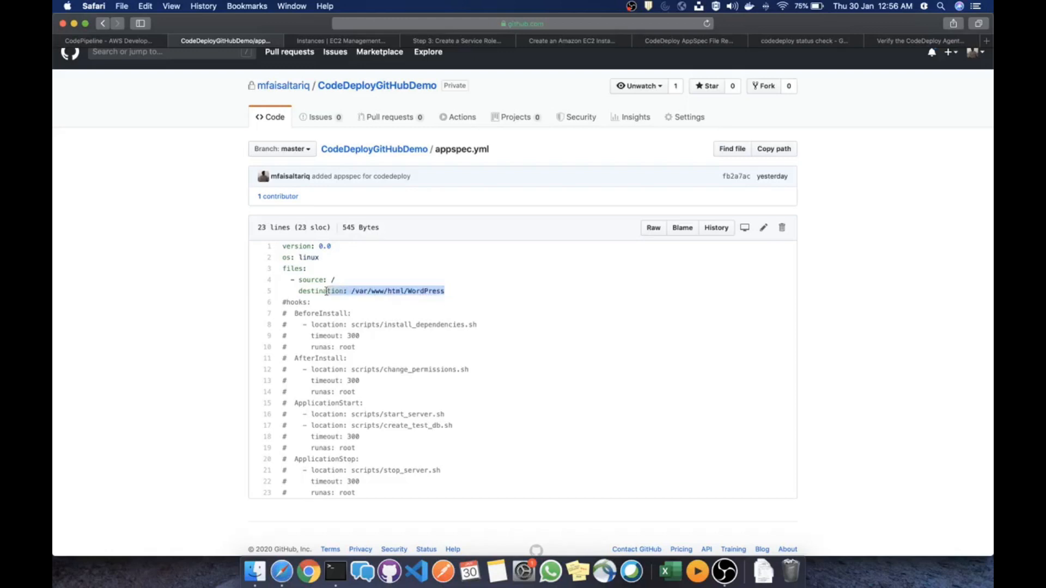
{"action": "left_click", "coordinate": [426, 413]}
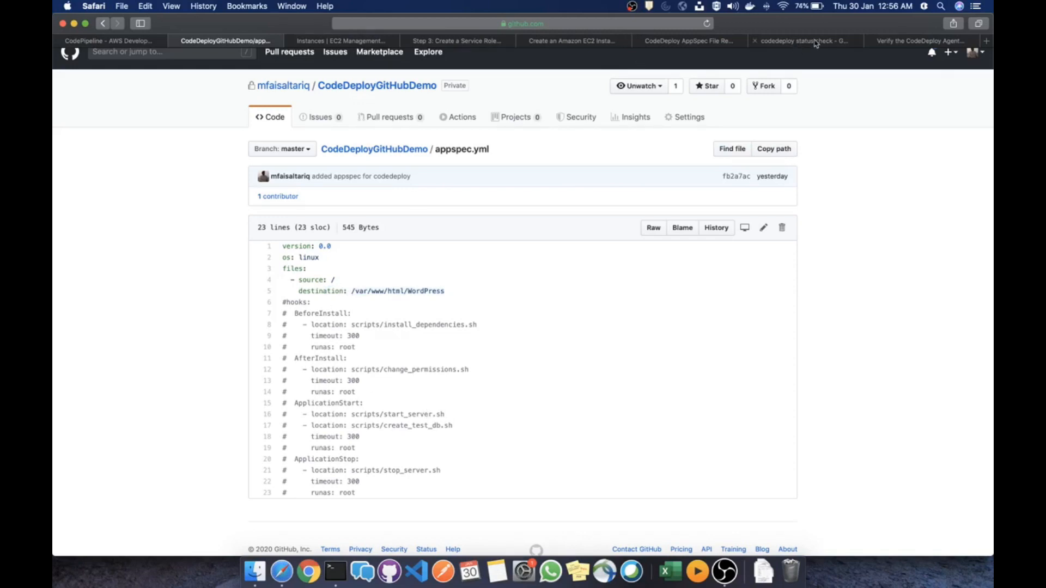
{"action": "left_click", "coordinate": [695, 43]}
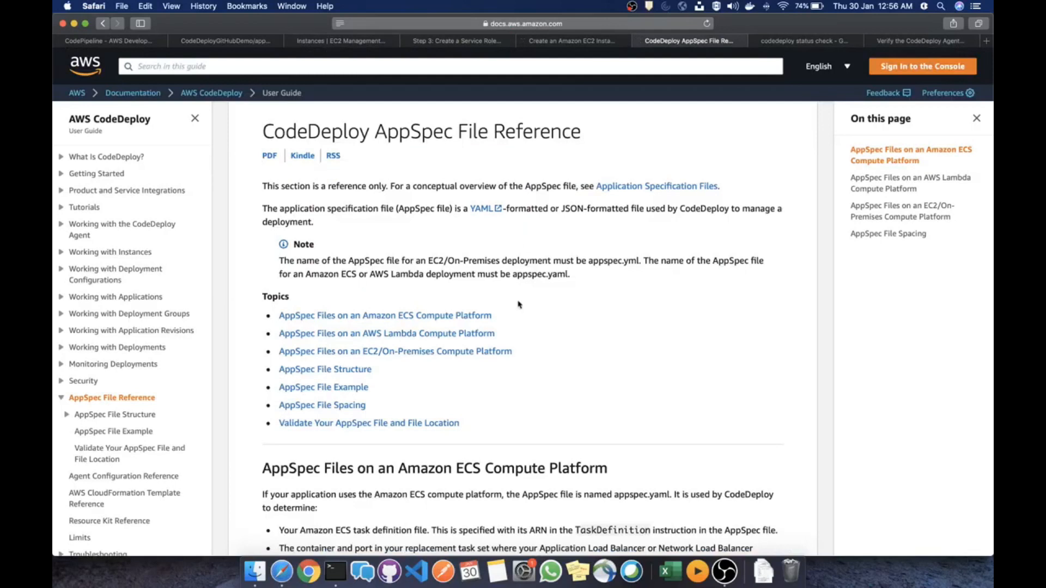
Scroll to the AppSpec File Spacing example and highlight its BeforeInstall and AfterInstall hooks
{"action": "scroll", "coordinate": [522, 311], "scroll_direction": "down", "scroll_amount": 15}
{"action": "scroll", "coordinate": [522, 312], "scroll_direction": "down", "scroll_amount": 8}
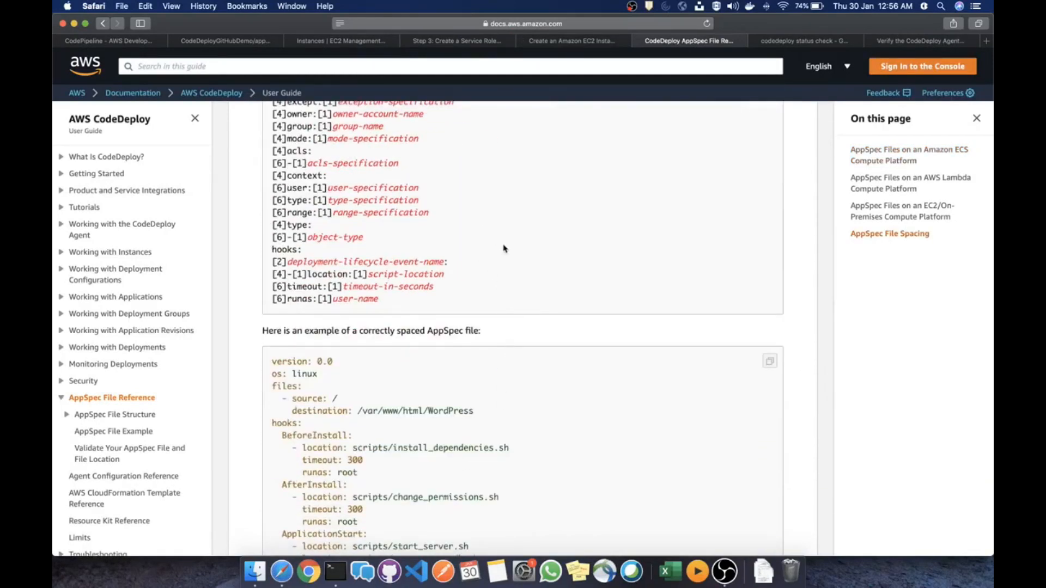
{"action": "scroll", "coordinate": [503, 249], "scroll_direction": "down", "scroll_amount": 5}
{"action": "scroll", "coordinate": [503, 249], "scroll_direction": "up", "scroll_amount": 3}
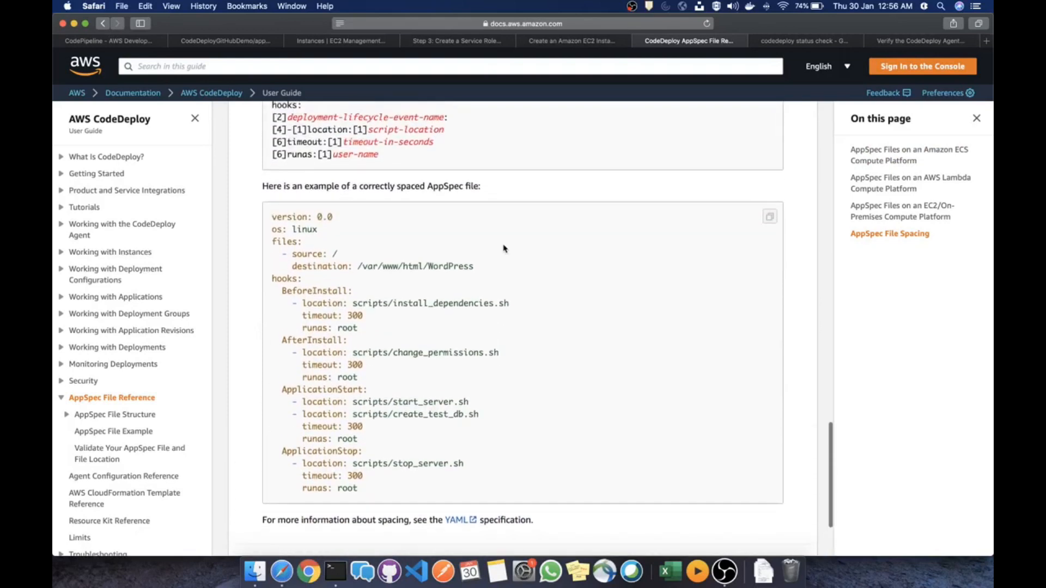
{"action": "scroll", "coordinate": [503, 249], "scroll_direction": "up", "scroll_amount": 1}
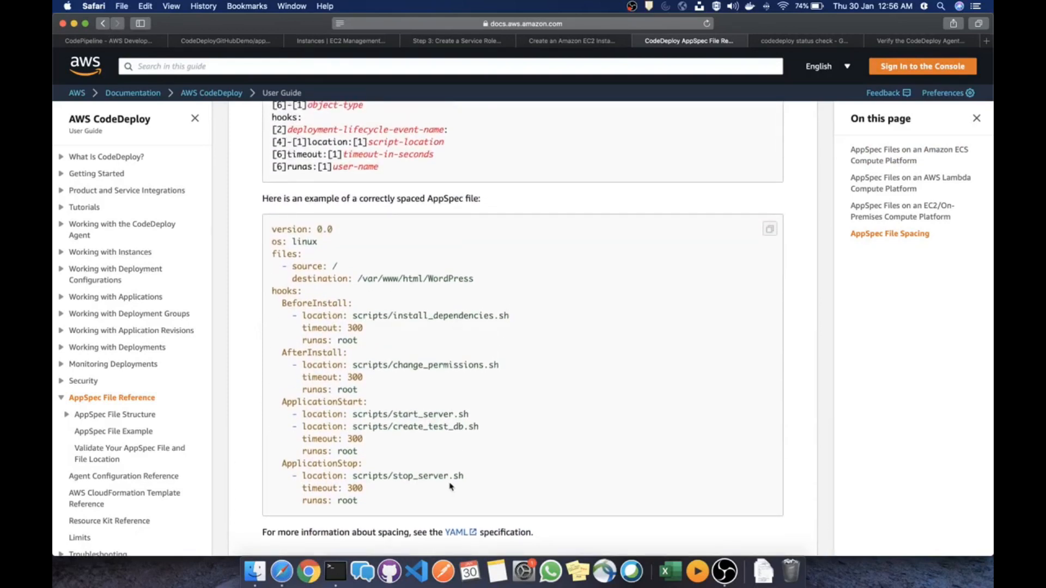
{"action": "scroll", "coordinate": [420, 369], "scroll_direction": "up", "scroll_amount": 6}
{"action": "scroll", "coordinate": [420, 370], "scroll_direction": "up", "scroll_amount": 6}
{"action": "scroll", "coordinate": [420, 369], "scroll_direction": "down", "scroll_amount": 9}
{"action": "scroll", "coordinate": [420, 370], "scroll_direction": "down", "scroll_amount": 6}
{"action": "scroll", "coordinate": [420, 369], "scroll_direction": "up", "scroll_amount": 2}
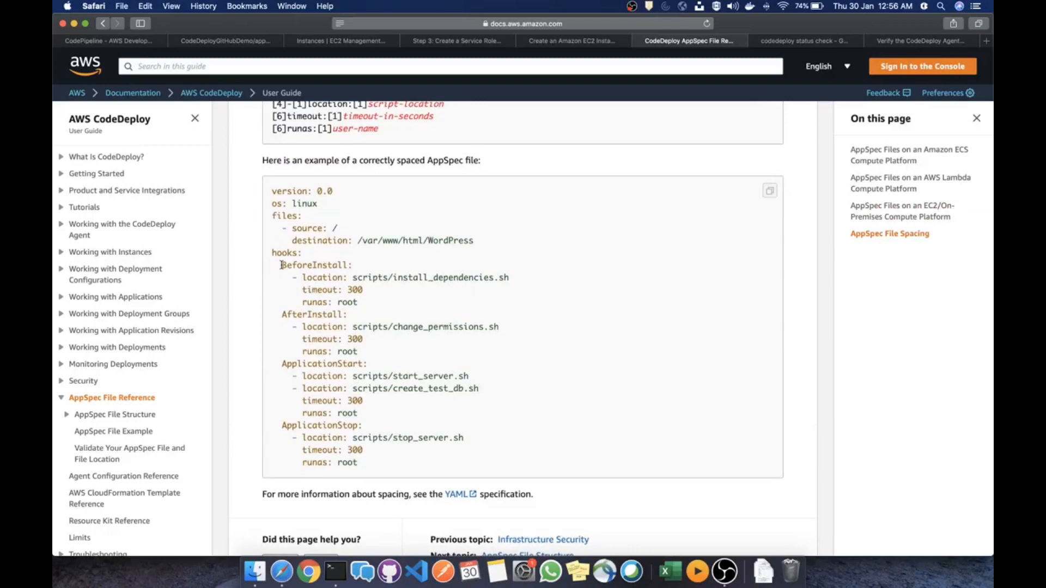
{"action": "scroll", "coordinate": [282, 264], "scroll_direction": "down", "scroll_amount": 1}
{"action": "left_click_drag", "start_coordinate": [282, 252], "coordinate": [374, 292]}
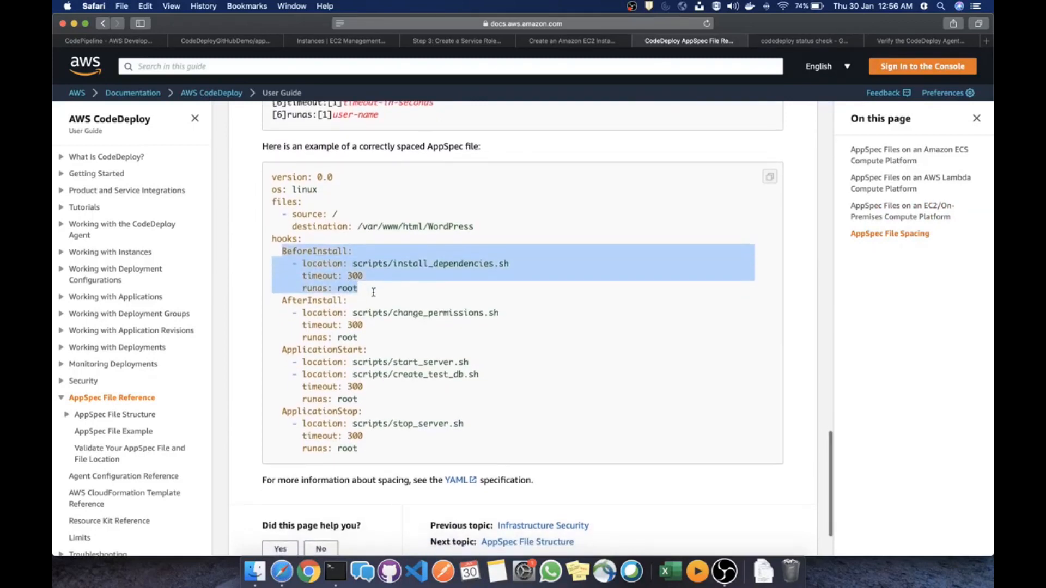
{"action": "scroll", "coordinate": [374, 322], "scroll_direction": "up", "scroll_amount": 1}
{"action": "left_click_drag", "start_coordinate": [374, 351], "coordinate": [298, 300]}
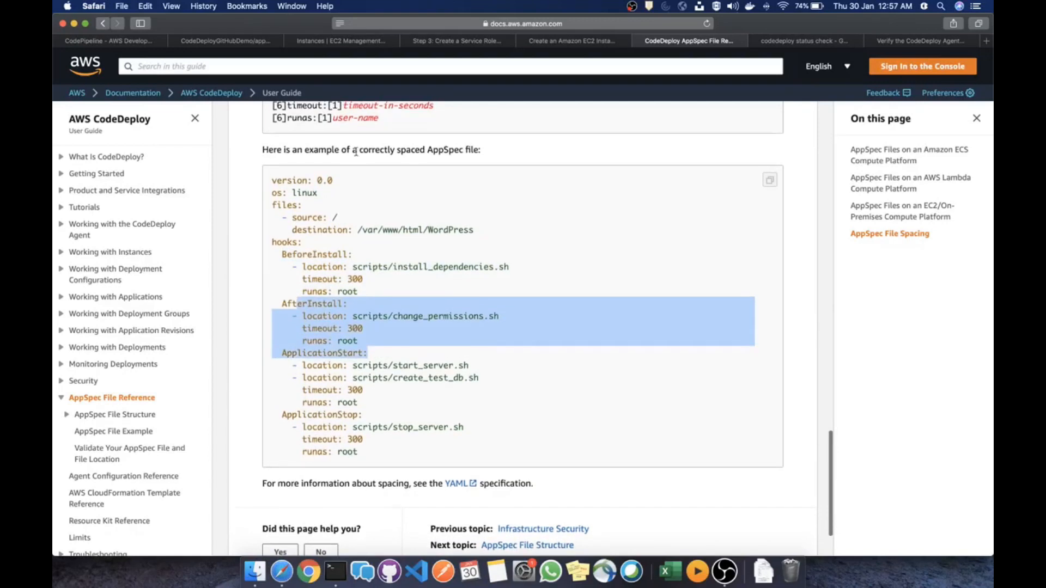
{"action": "left_click", "coordinate": [143, 42]}
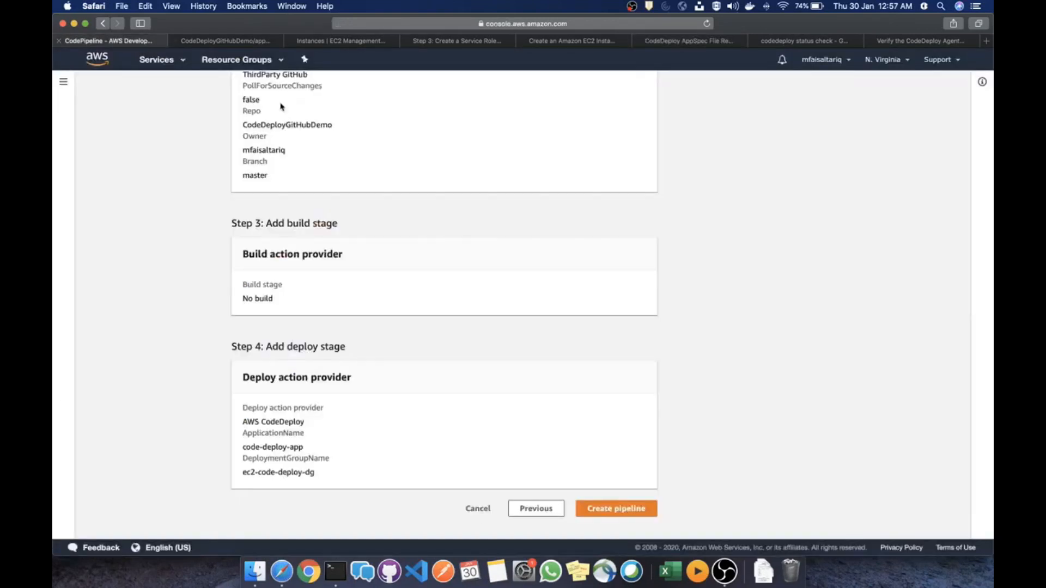
In a new Terminal tab, cd into CodeDeployGitHubDemo and run git status: nothing to commit
{"action": "left_click", "coordinate": [232, 46]}
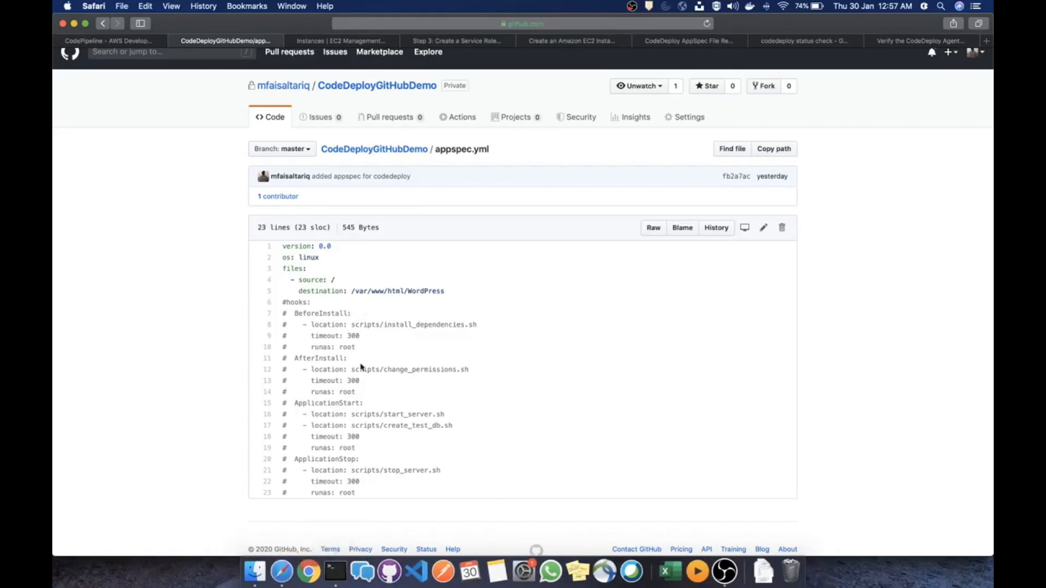
{"action": "left_click", "coordinate": [337, 583]}
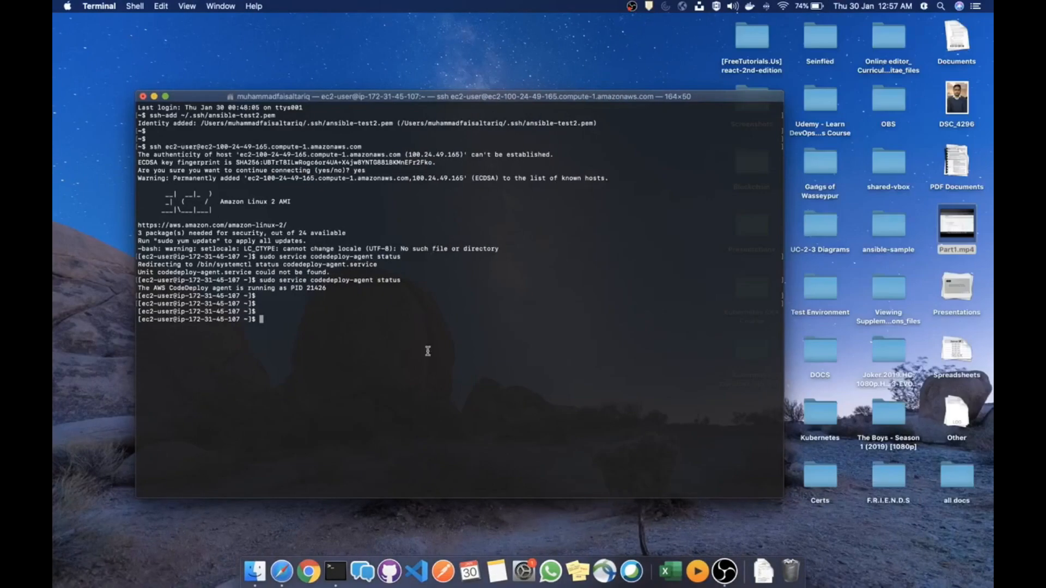
{"action": "key", "text": "super+t"}
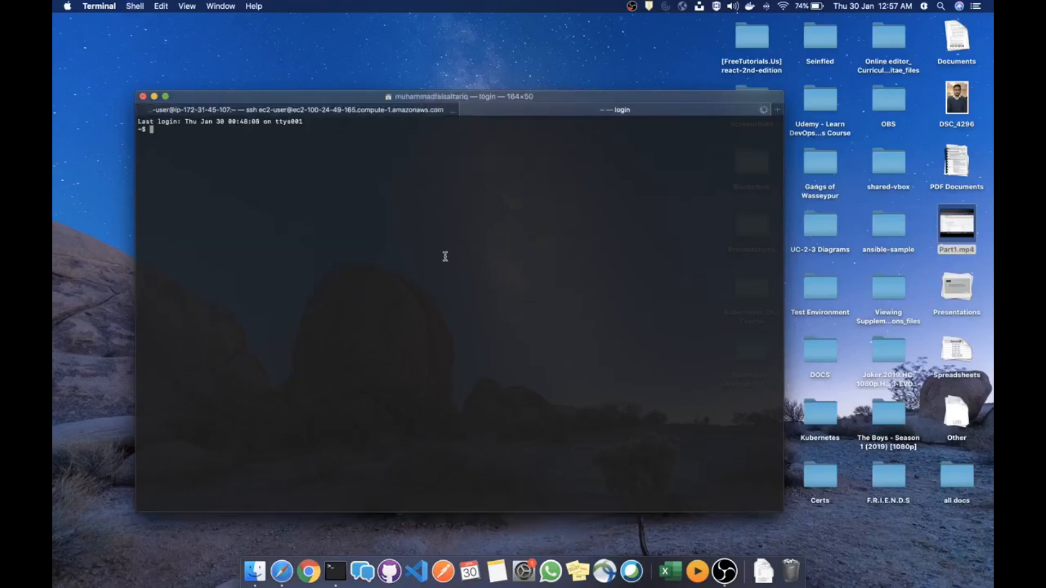
{"action": "type", "text": "cd Cod"}
{"action": "key", "text": "Tab"}
{"action": "key", "text": "Return"}
{"action": "type", "text": "ls"}
{"action": "key", "text": "Return"}
{"action": "type", "text": "clear"}
{"action": "key", "text": "Return"}
{"action": "type", "text": "git status"}
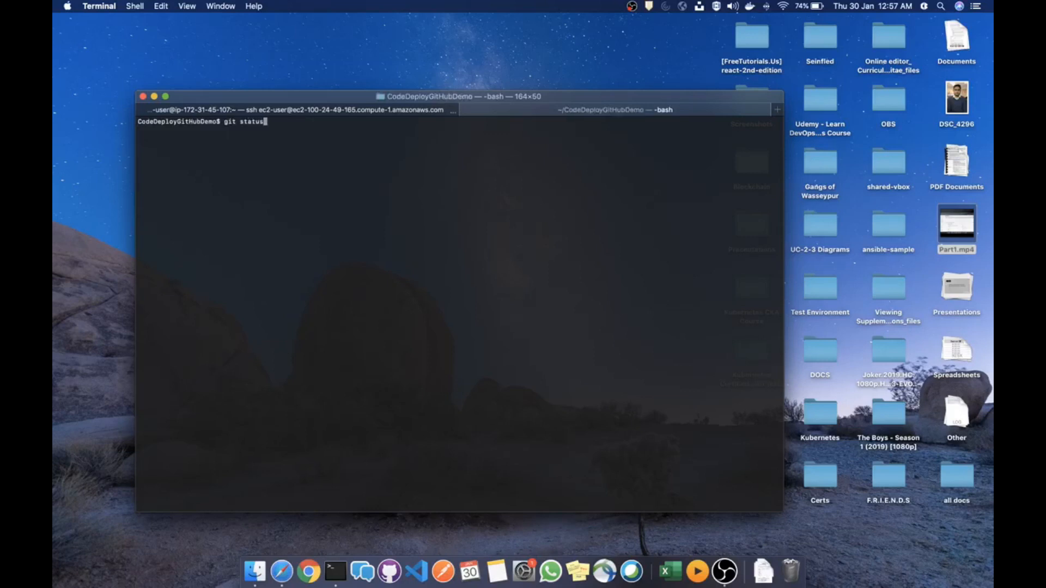
{"action": "key", "text": "Return"}
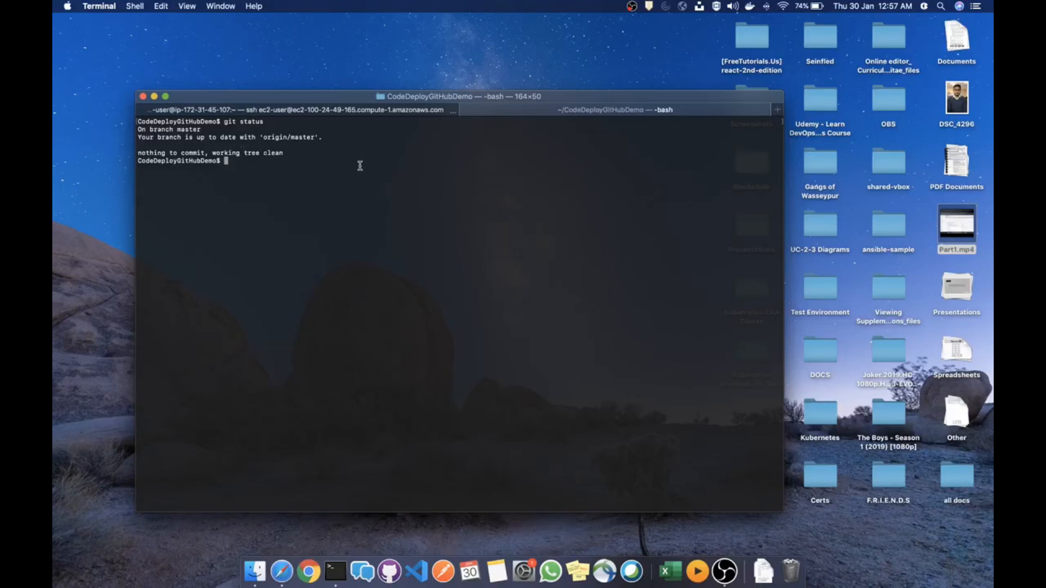
Create the pipeline test-pipeline-1 from the CodePipeline review page
{"action": "key", "text": "ctrl+Left"}
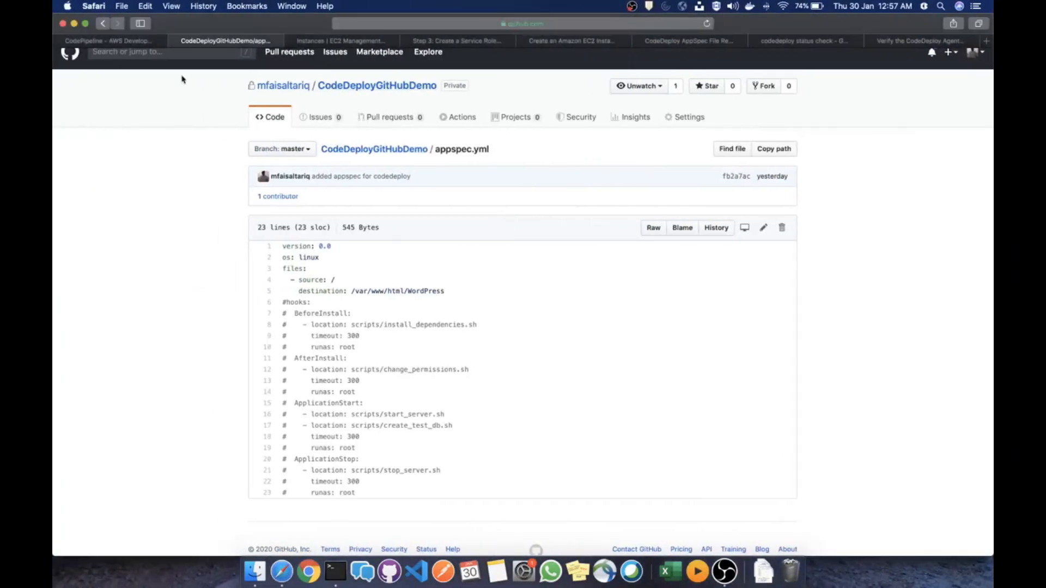
{"action": "left_click", "coordinate": [104, 41]}
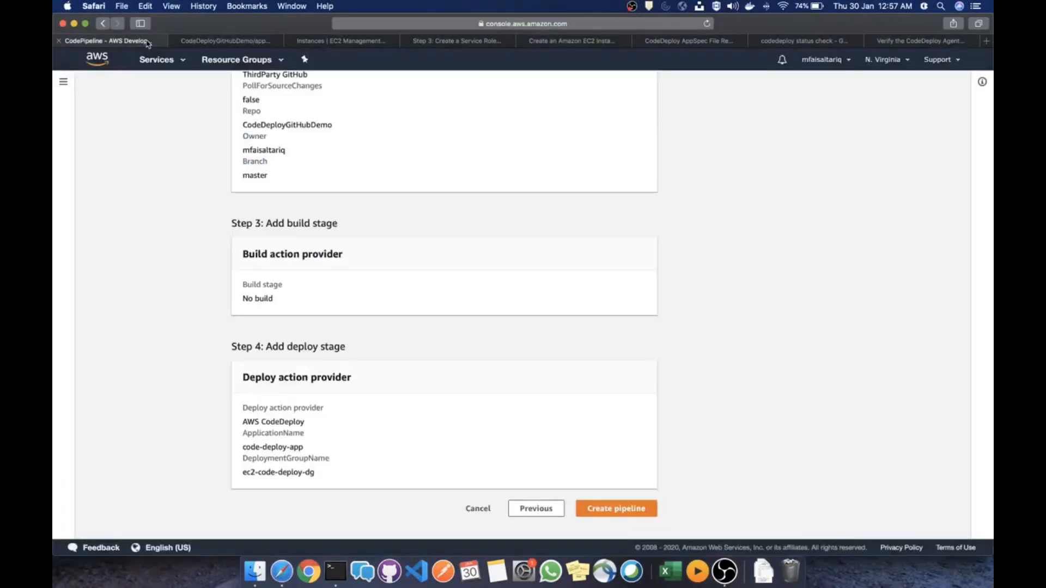
{"action": "left_click", "coordinate": [223, 41]}
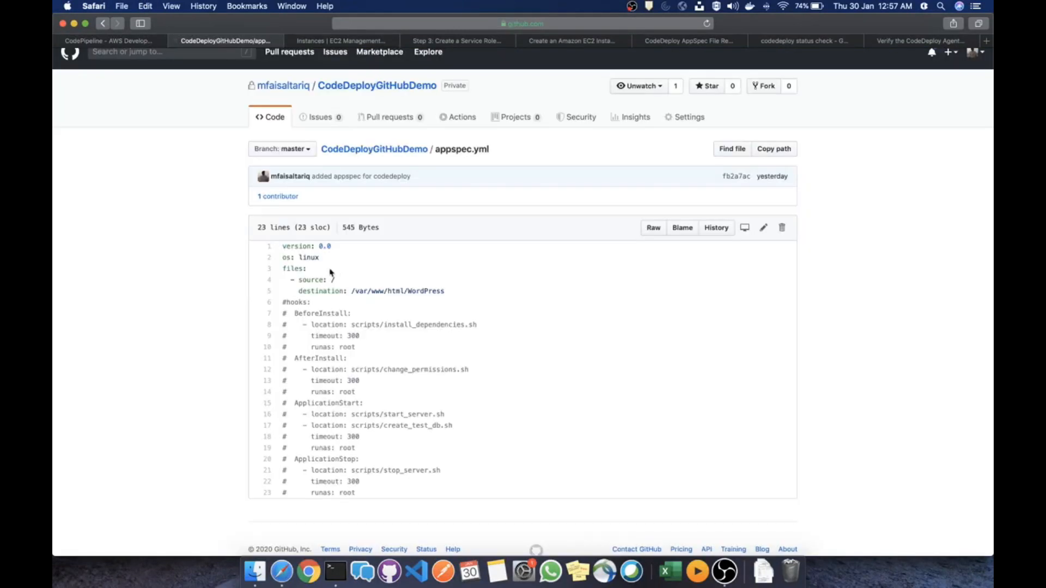
{"action": "left_click", "coordinate": [139, 44]}
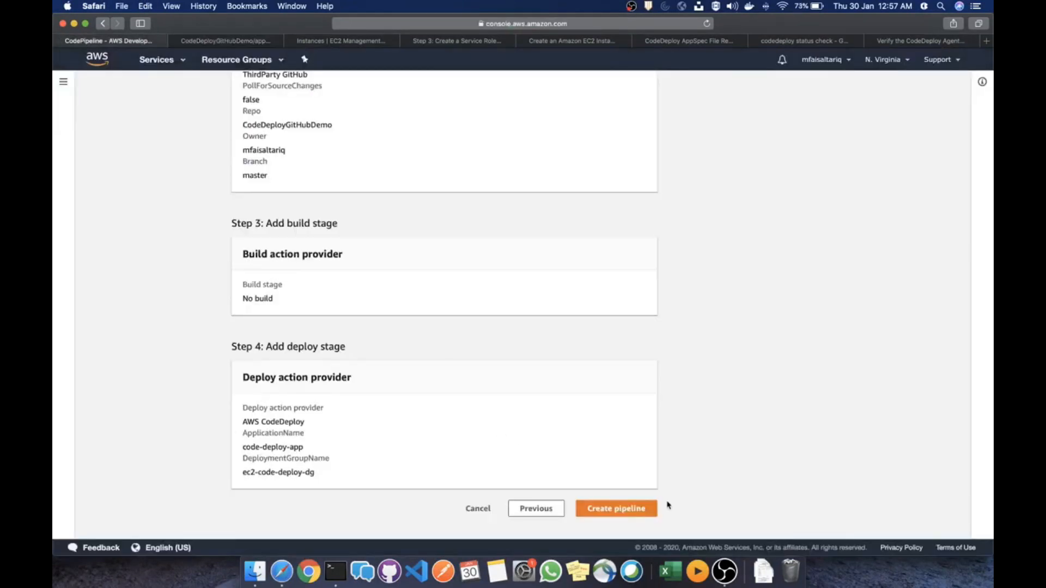
{"action": "left_click", "coordinate": [631, 508]}
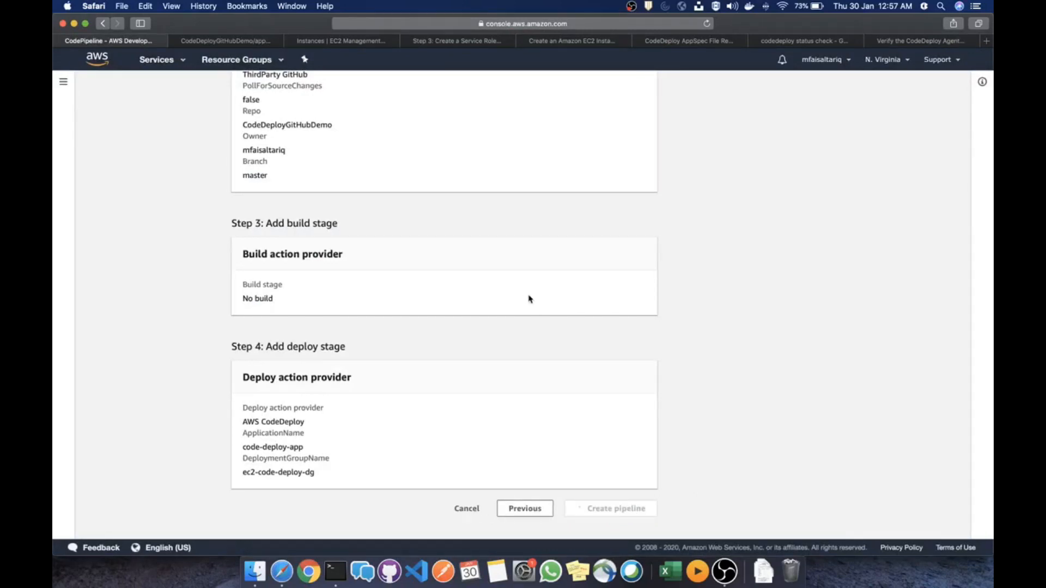
{"action": "scroll", "coordinate": [530, 299], "scroll_direction": "up", "scroll_amount": 10}
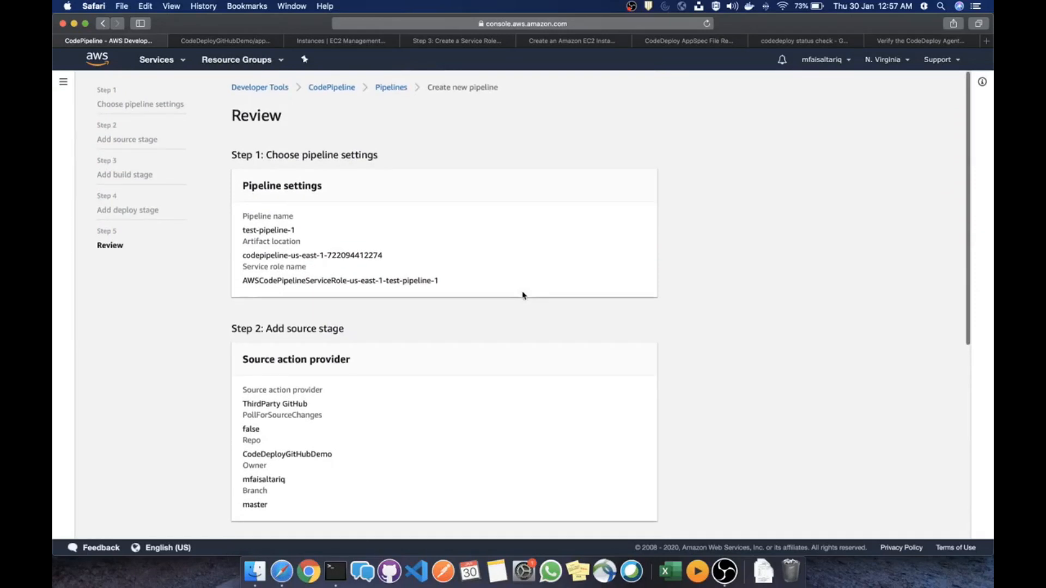
{"action": "scroll", "coordinate": [532, 250], "scroll_direction": "down", "scroll_amount": 10}
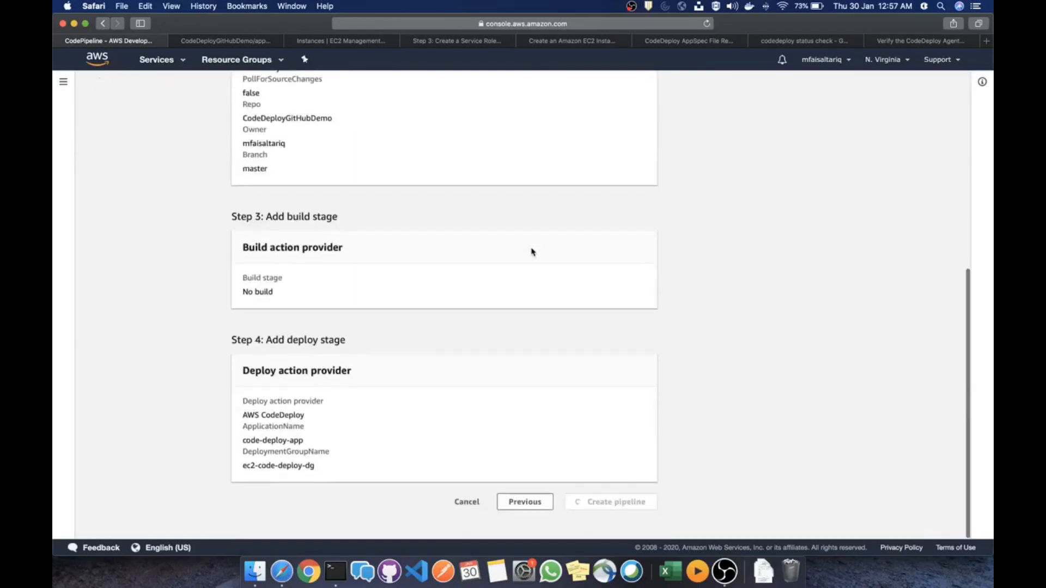
{"action": "key", "text": "ctrl+Right"}
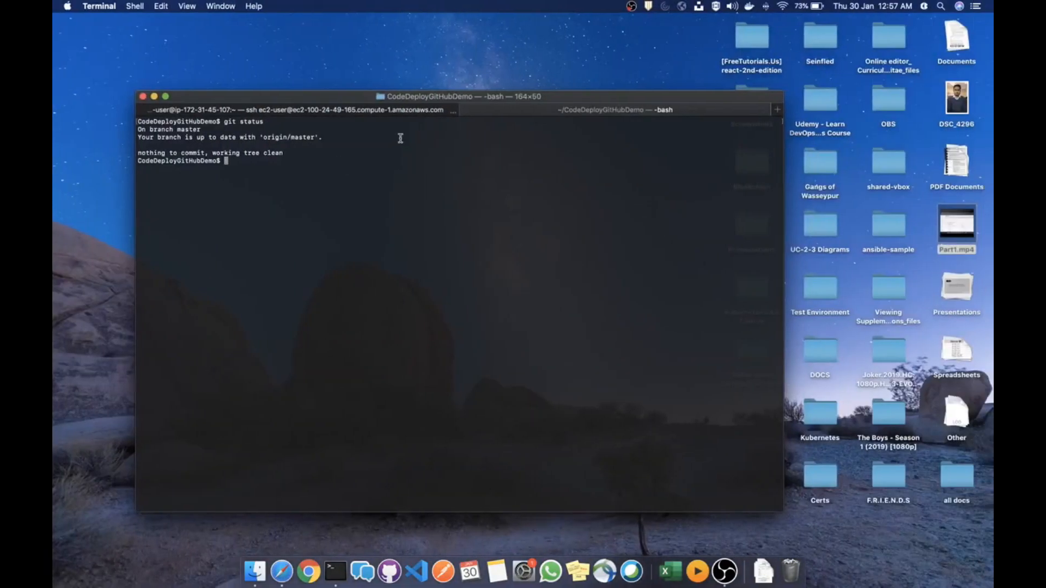
In the EC2 ssh session, clear the screen and list the home directory
{"action": "left_click", "coordinate": [357, 110]}
{"action": "type", "text": "cleear"}
{"action": "key", "text": "Return"}
{"action": "type", "text": "l"}
{"action": "key", "text": "BackSpace"}
{"action": "type", "text": "clear"}
{"action": "key", "text": "Return"}
{"action": "type", "text": "ls"}
{"action": "key", "text": "Return"}
{"action": "key", "text": "Return"}
{"action": "key", "text": "Return"}
{"action": "key", "text": "Return"}
{"action": "key", "text": "Return"}
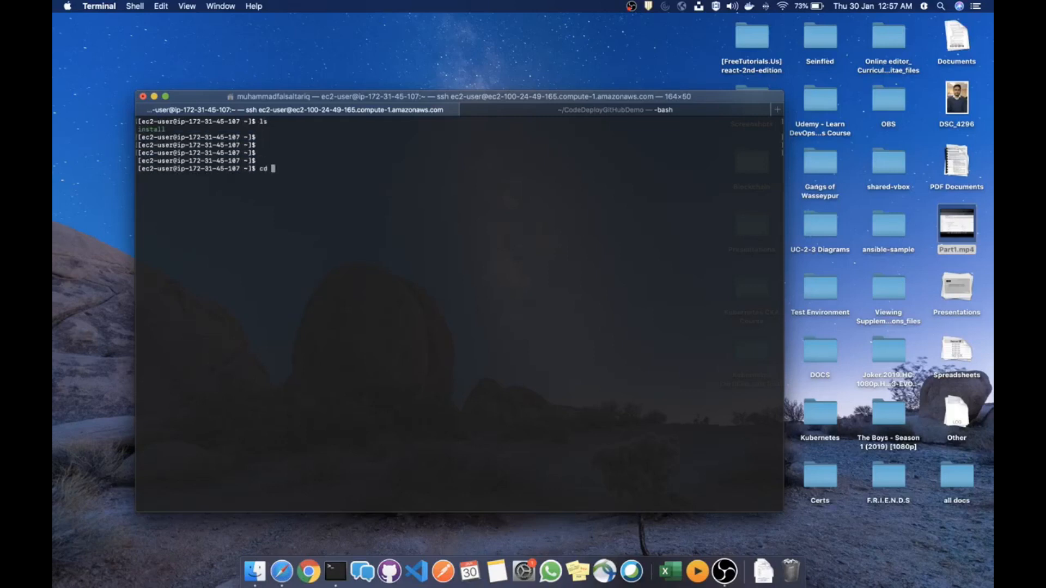
Change into /var/www/html/WordPress/ and list the deployed files
{"action": "type", "text": "cd /var"}
{"action": "key", "text": "Tab"}
{"action": "key", "text": "Tab"}
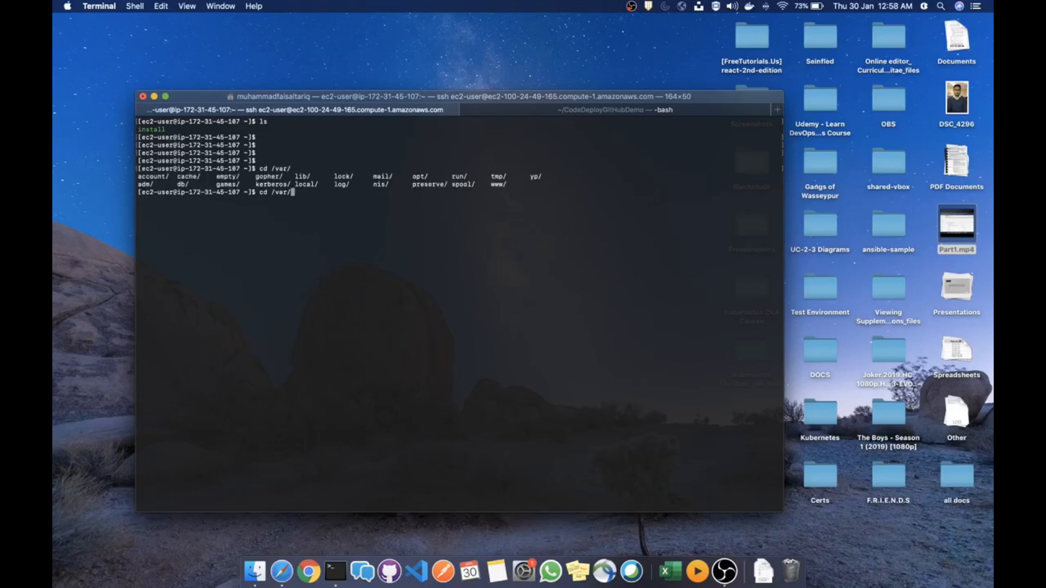
{"action": "type", "text": "www/html/WordPress/"}
{"action": "key", "text": "Return"}
{"action": "type", "text": "ls"}
{"action": "key", "text": "Return"}
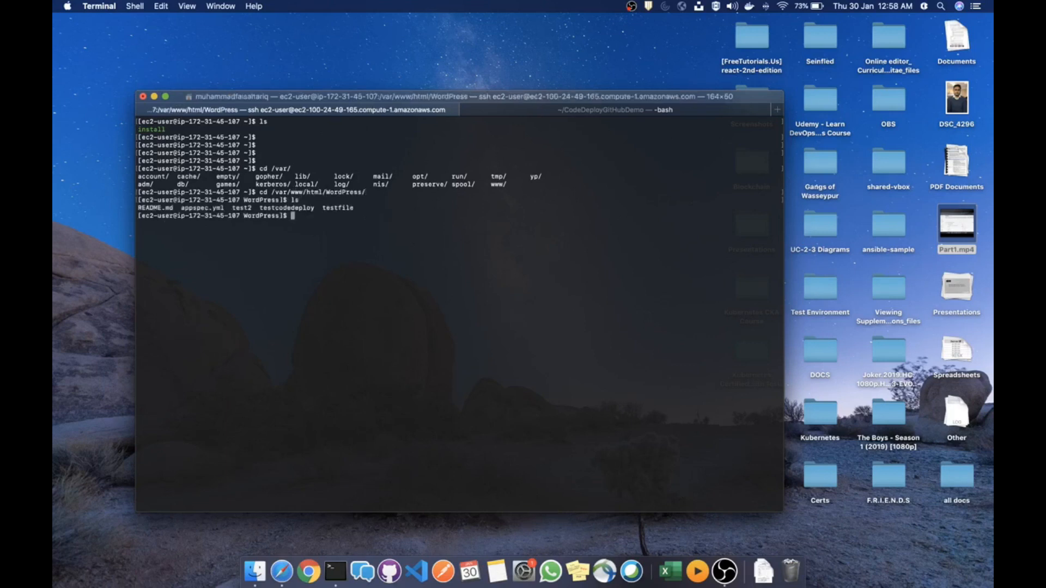
{"action": "key", "text": "ctrl+Left"}
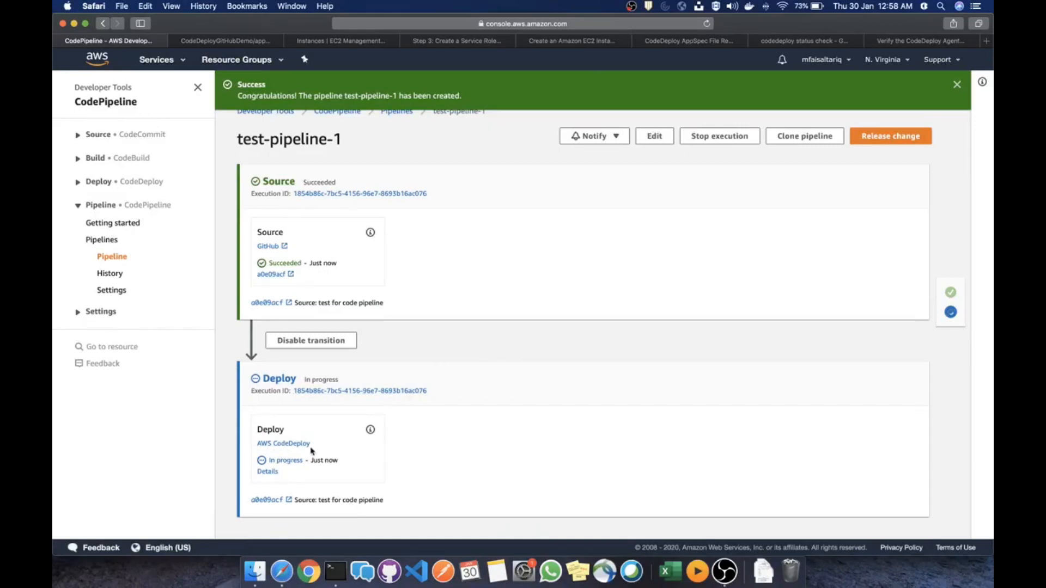
Recheck the deployed file list, then wait until test-pipeline-1's Deploy action shows Succeeded
{"action": "key", "text": "ctrl+Right"}
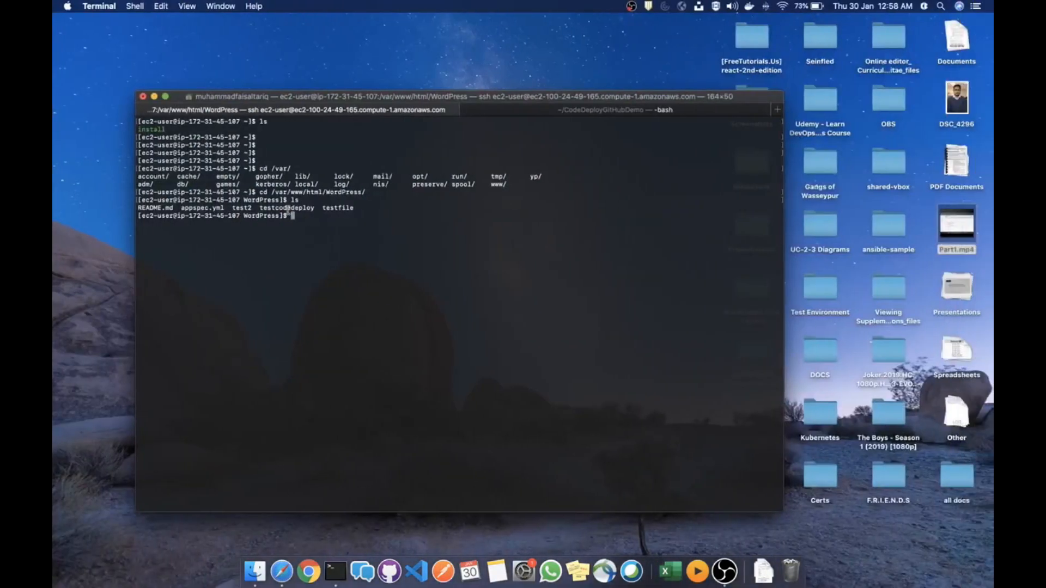
{"action": "left_click_drag", "start_coordinate": [357, 208], "coordinate": [138, 205]}
{"action": "left_click", "coordinate": [269, 248]}
{"action": "key", "text": "ctrl+Left"}
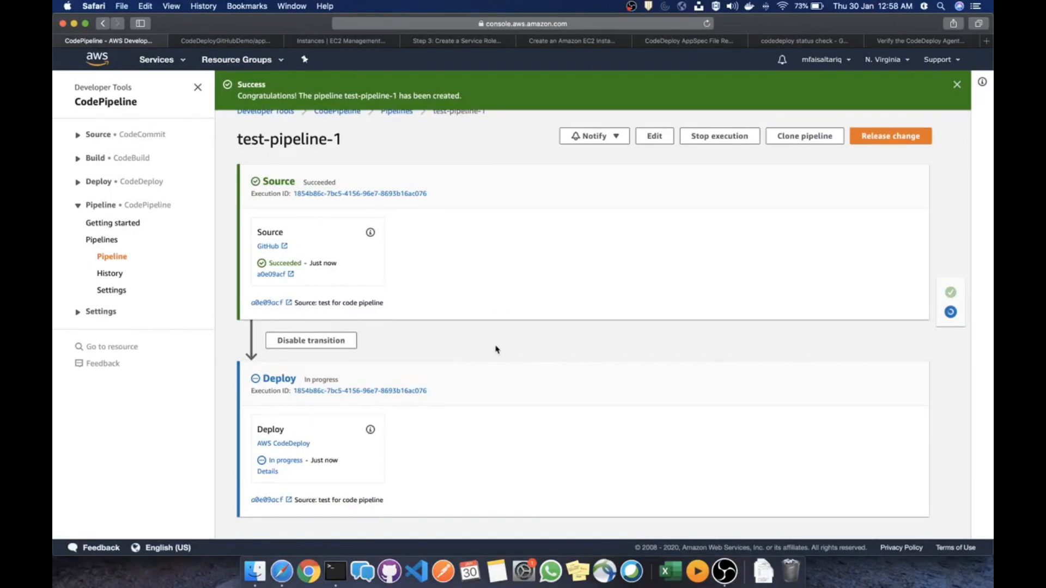
{"action": "scroll", "coordinate": [497, 350], "scroll_direction": "up", "scroll_amount": 1}
{"action": "scroll", "coordinate": [497, 350], "scroll_direction": "down", "scroll_amount": 1}
{"action": "scroll", "coordinate": [497, 350], "scroll_direction": "up", "scroll_amount": 1}
{"action": "double_click", "coordinate": [289, 461]}
{"action": "left_click", "coordinate": [461, 337]}
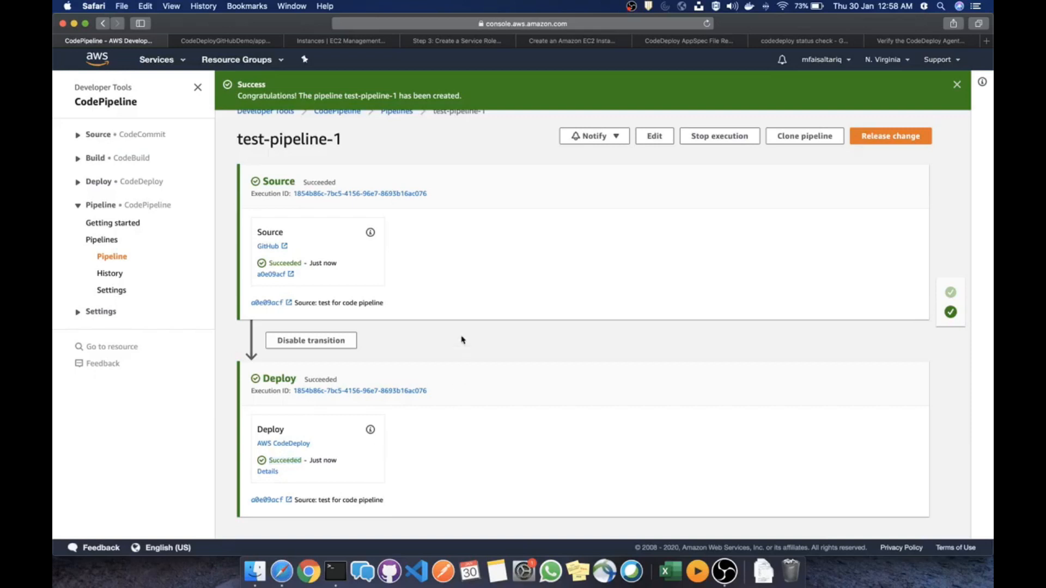
{"action": "left_click", "coordinate": [241, 44]}
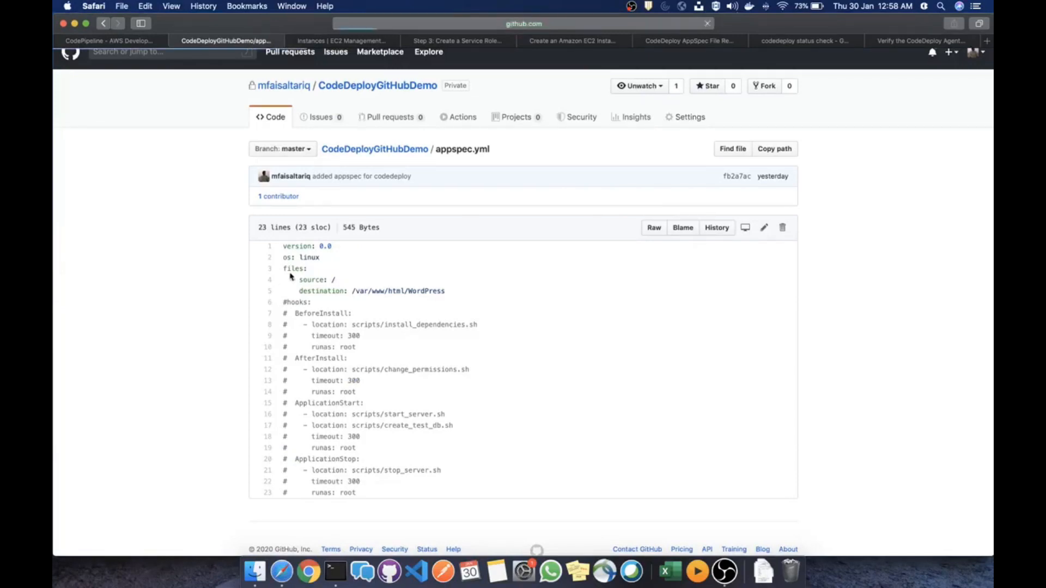
Open Settings > Webhooks and edit the webhooks.aws trigger, confirming with the account password
{"action": "left_click", "coordinate": [293, 230]}
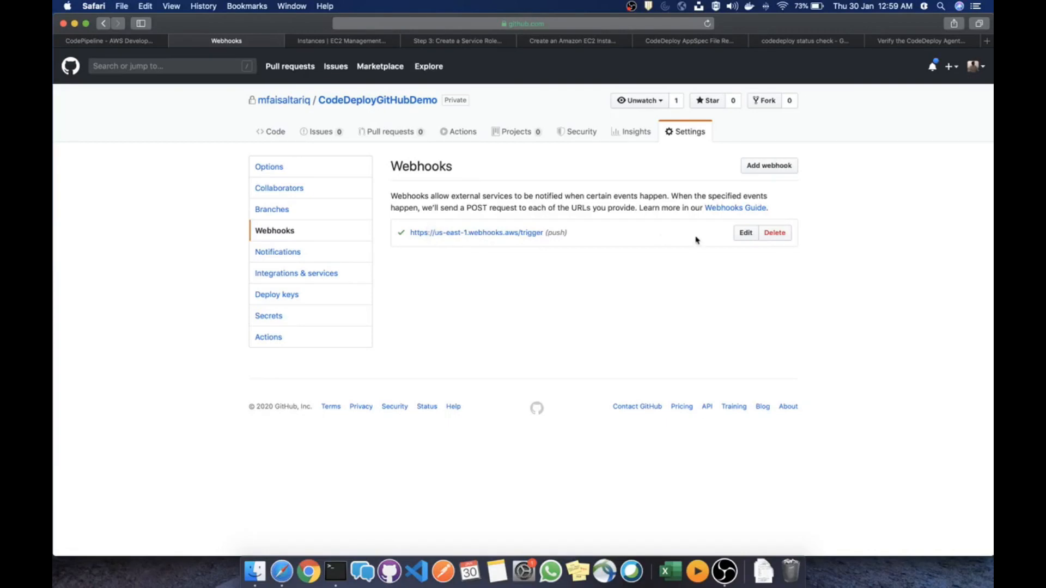
{"action": "left_click", "coordinate": [747, 233]}
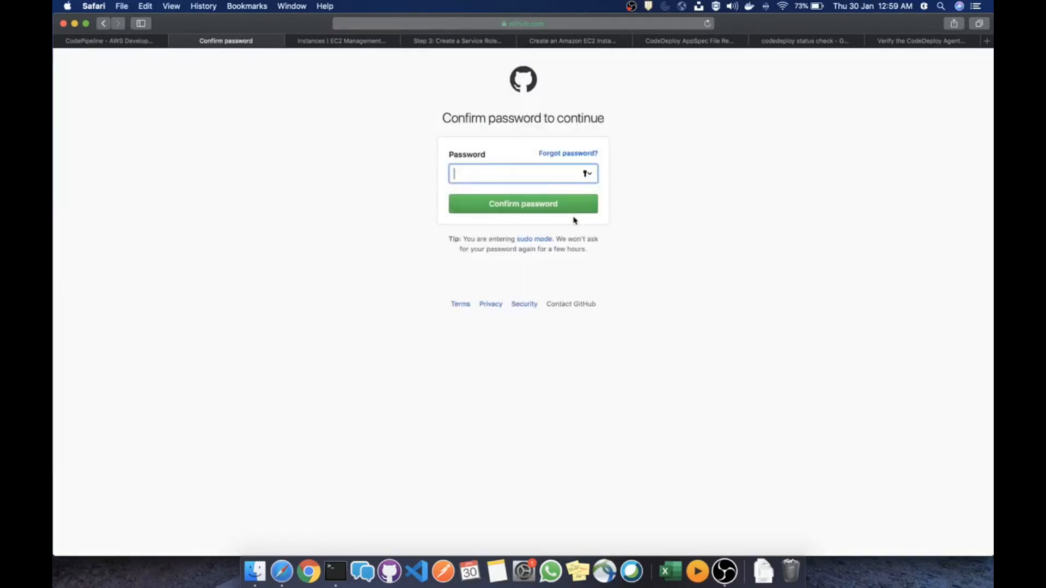
{"action": "type", "text": "•"}
{"action": "key", "text": "Return"}
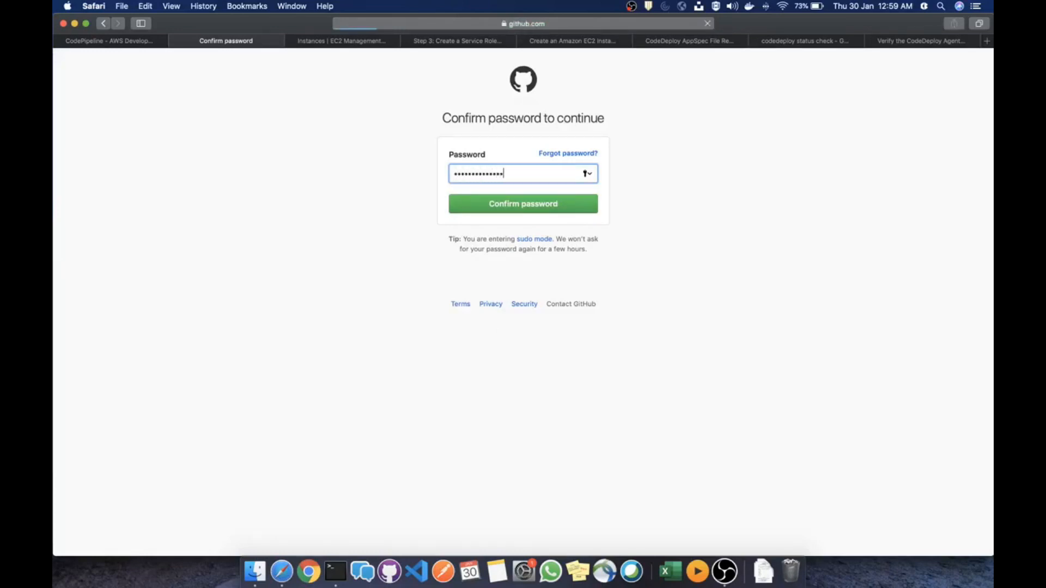
{"action": "scroll", "coordinate": [525, 304], "scroll_direction": "down", "scroll_amount": 5}
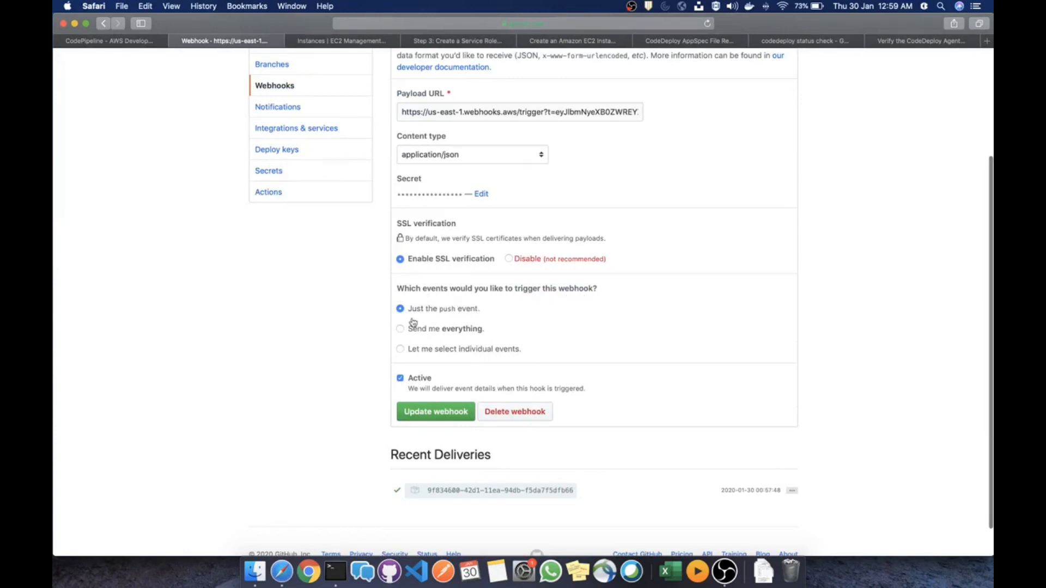
Review the individual events list, reselect 'Just the push event', and go back to the repository home
{"action": "left_click", "coordinate": [467, 353]}
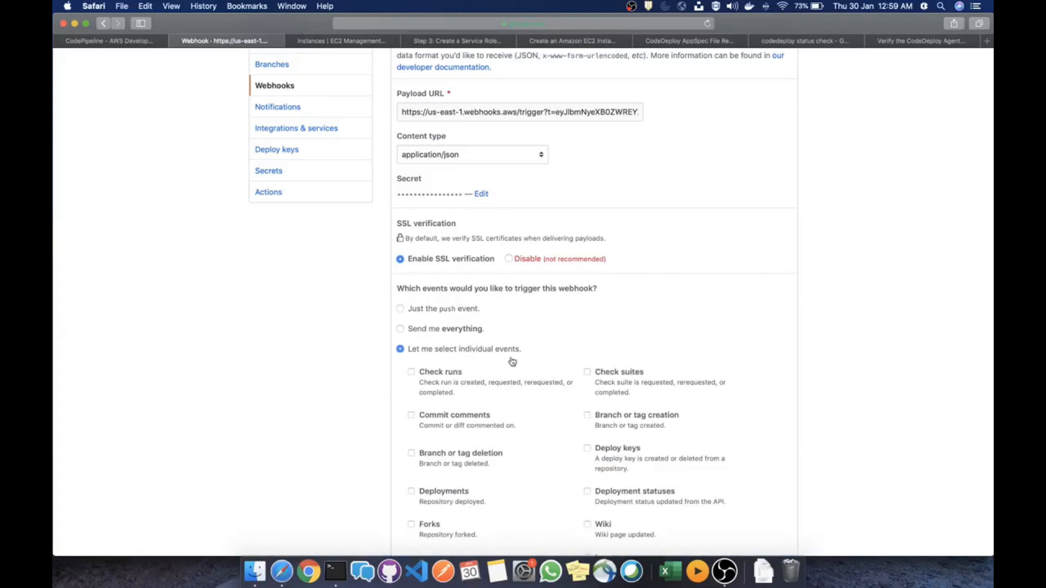
{"action": "scroll", "coordinate": [567, 333], "scroll_direction": "down", "scroll_amount": 10}
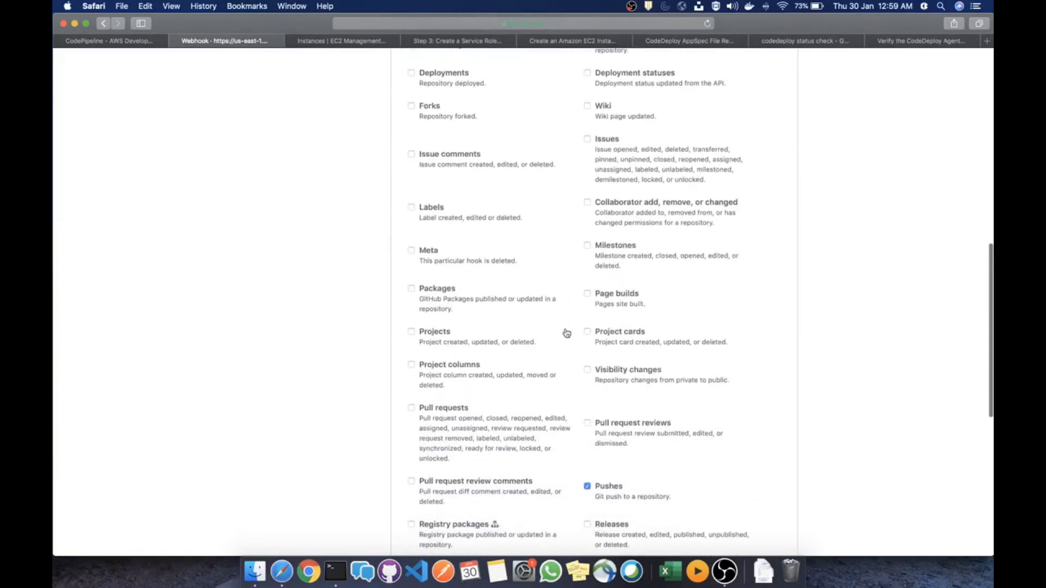
{"action": "scroll", "coordinate": [523, 346], "scroll_direction": "down", "scroll_amount": 5}
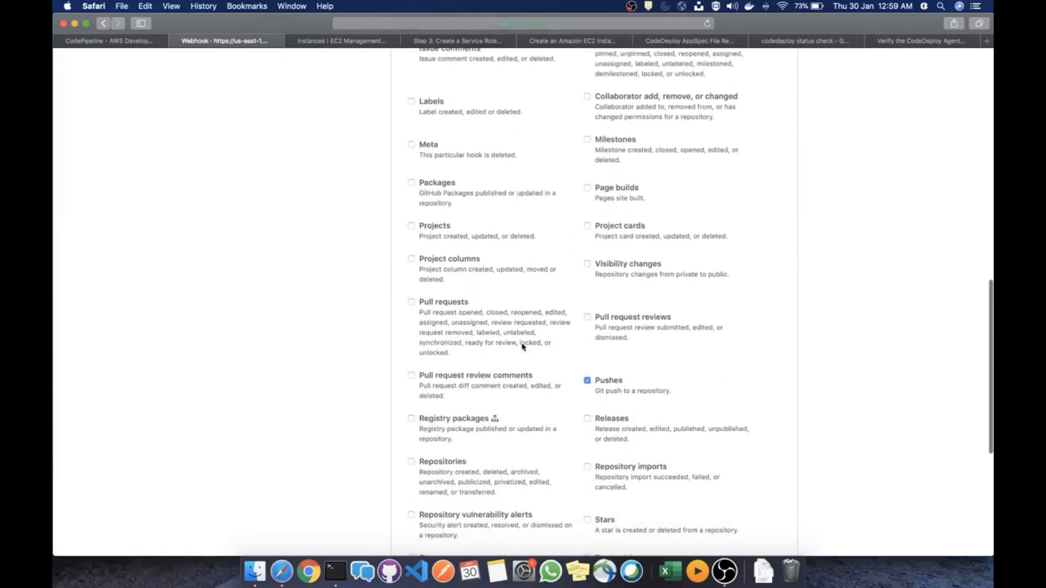
{"action": "scroll", "coordinate": [522, 347], "scroll_direction": "down", "scroll_amount": 3}
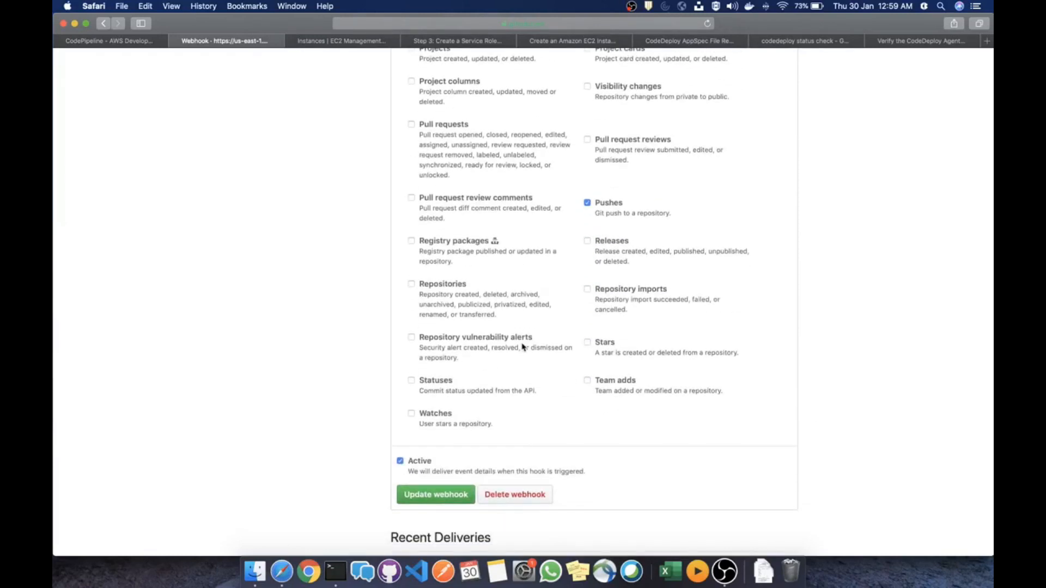
{"action": "scroll", "coordinate": [522, 347], "scroll_direction": "up", "scroll_amount": 15}
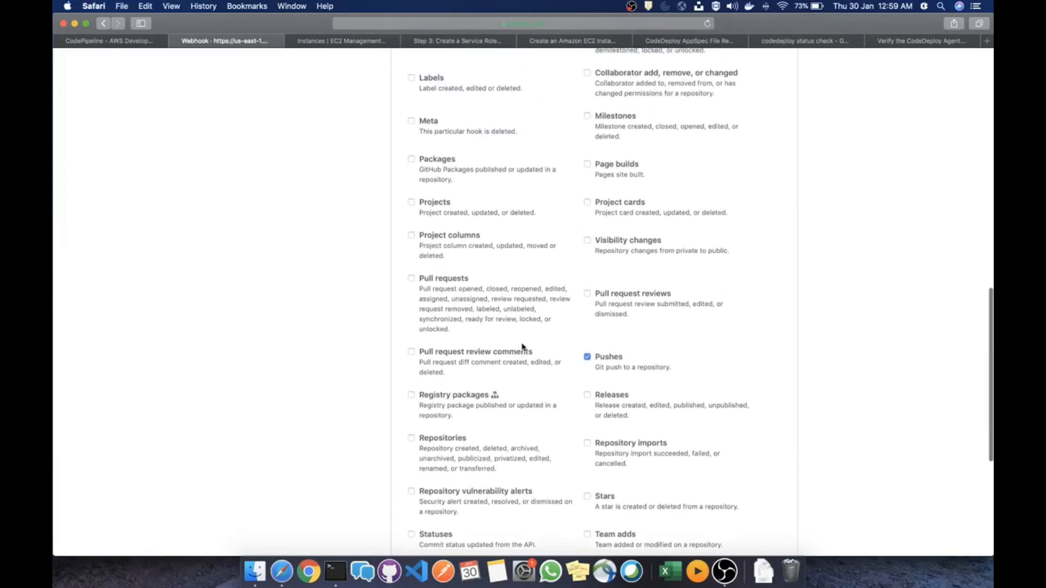
{"action": "scroll", "coordinate": [523, 347], "scroll_direction": "up", "scroll_amount": 3}
{"action": "scroll", "coordinate": [523, 347], "scroll_direction": "down", "scroll_amount": 10}
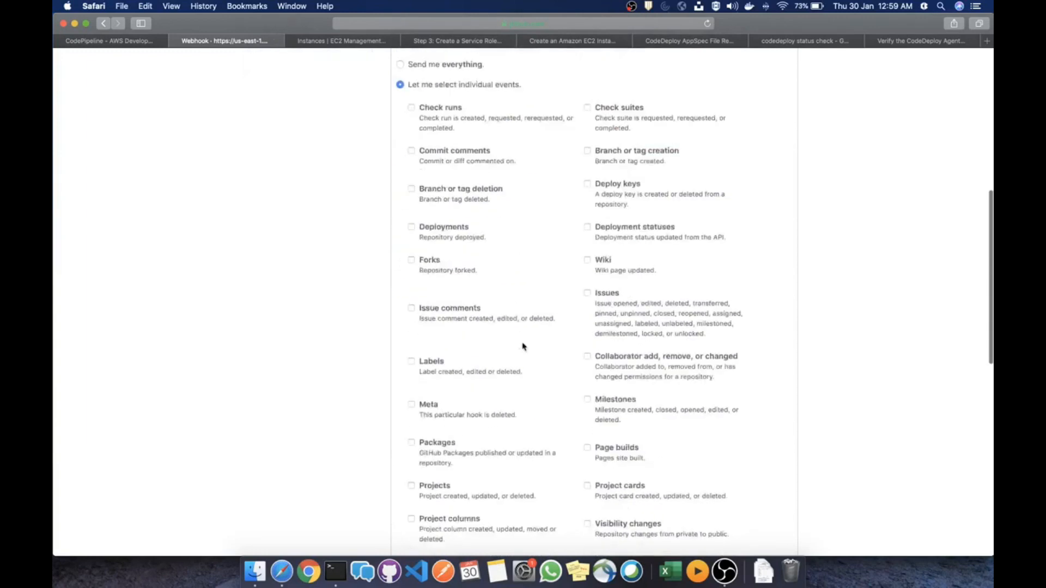
{"action": "scroll", "coordinate": [523, 347], "scroll_direction": "down", "scroll_amount": 4}
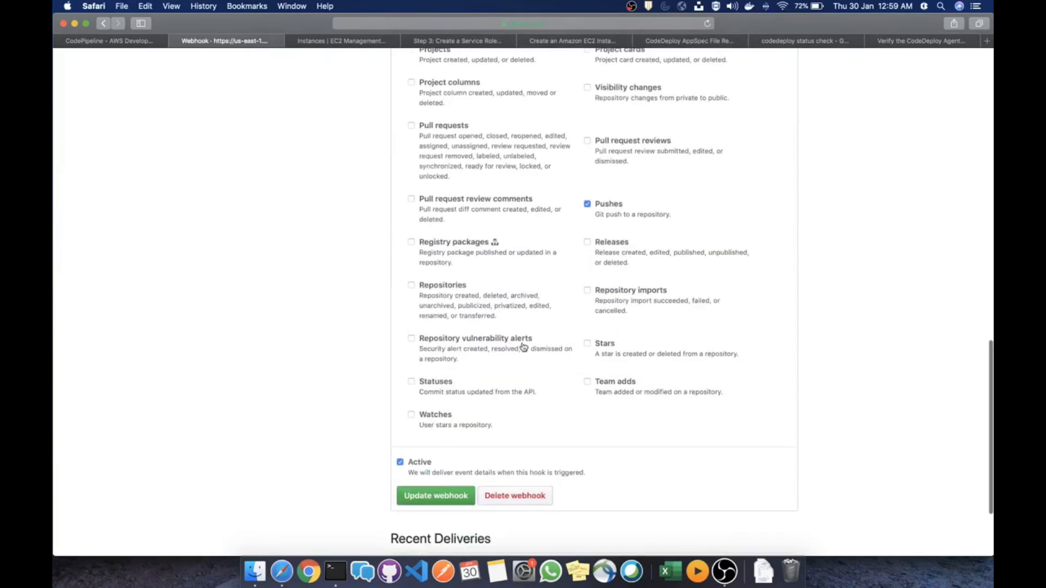
{"action": "scroll", "coordinate": [523, 347], "scroll_direction": "up", "scroll_amount": 18}
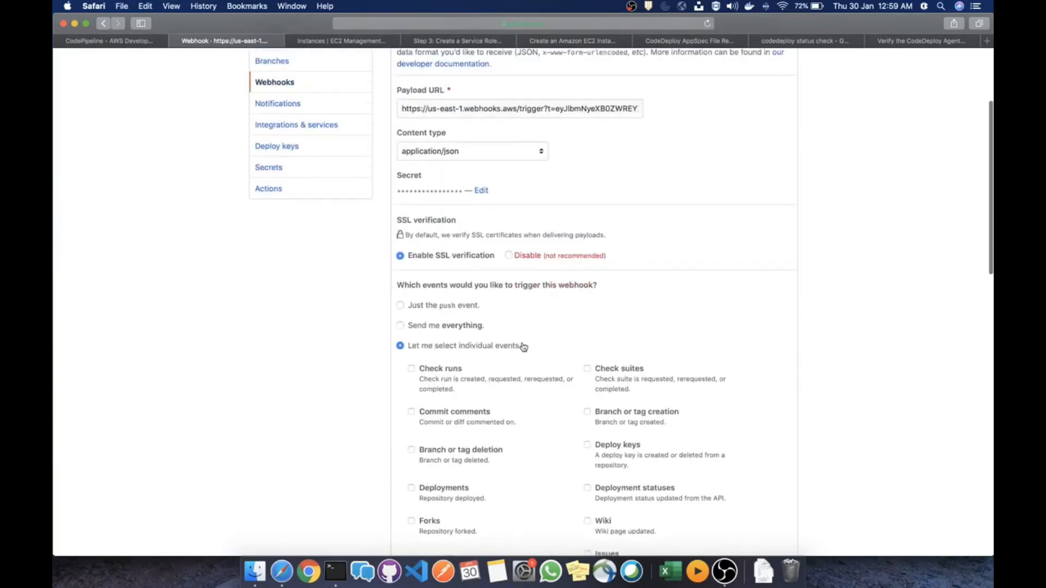
{"action": "left_click", "coordinate": [401, 307]}
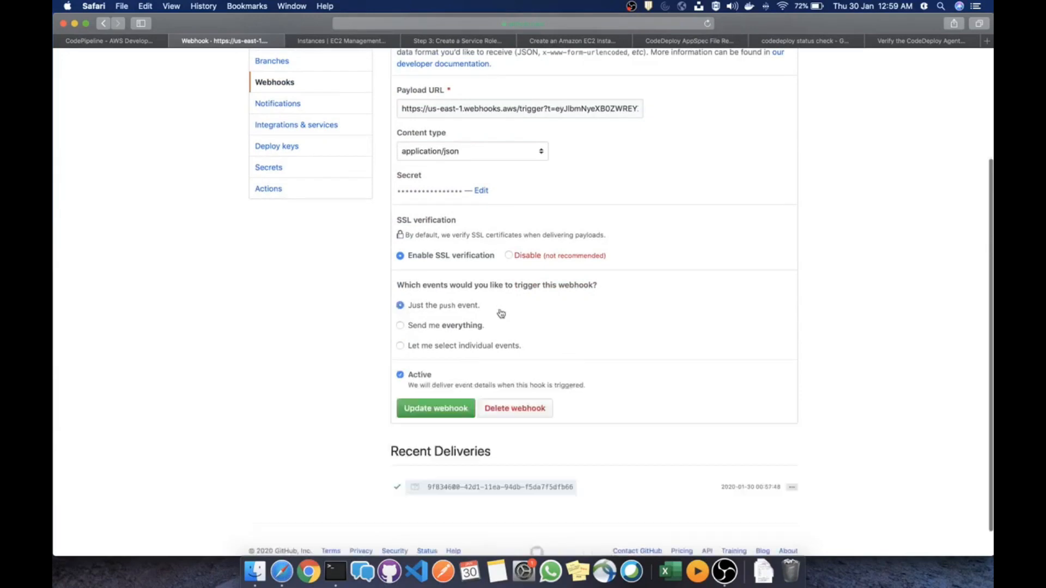
{"action": "scroll", "coordinate": [414, 325], "scroll_direction": "up", "scroll_amount": 5}
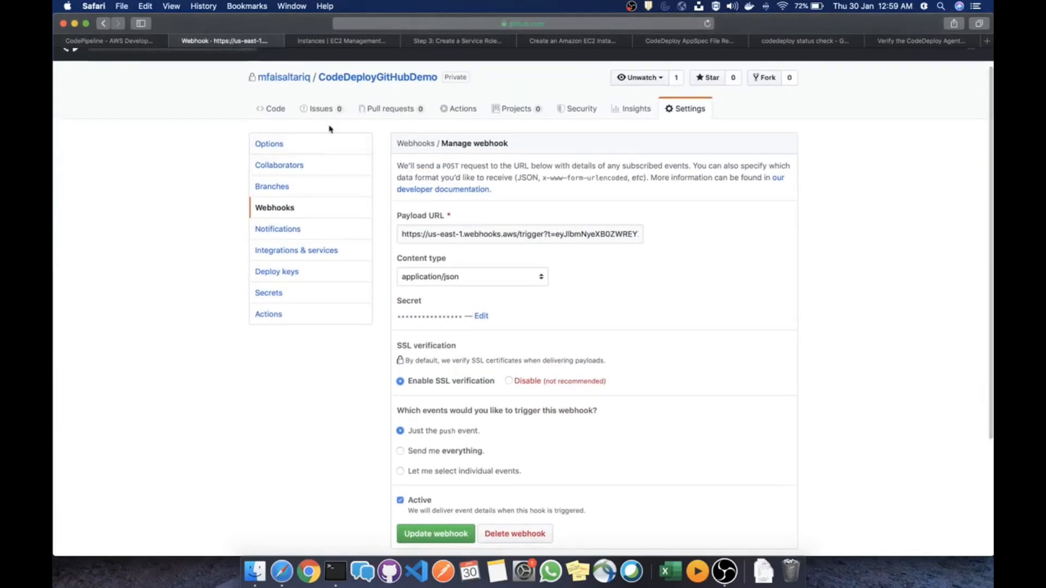
{"action": "left_click", "coordinate": [371, 79]}
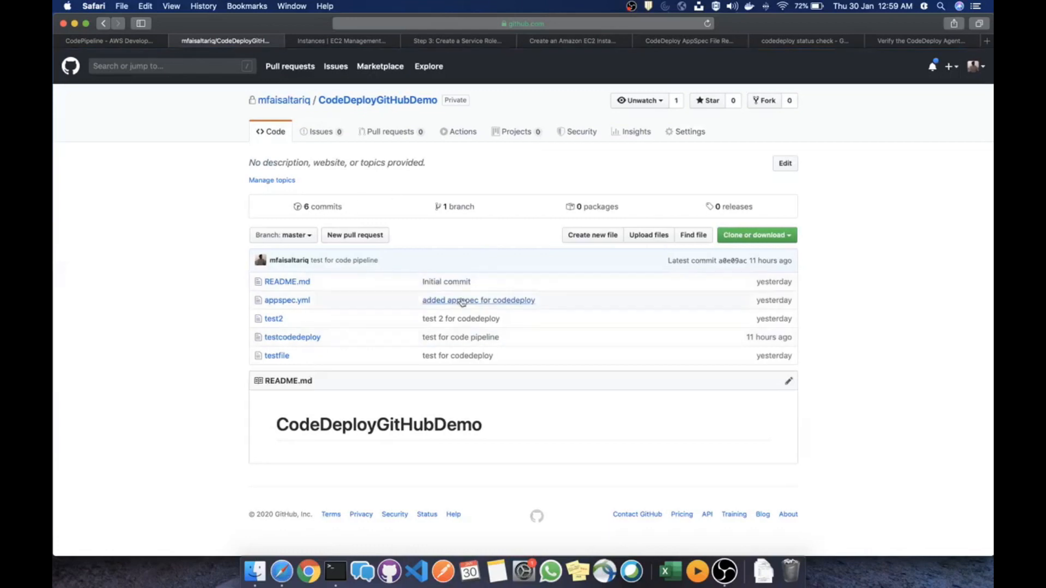
{"action": "key", "text": "ctrl+Right"}
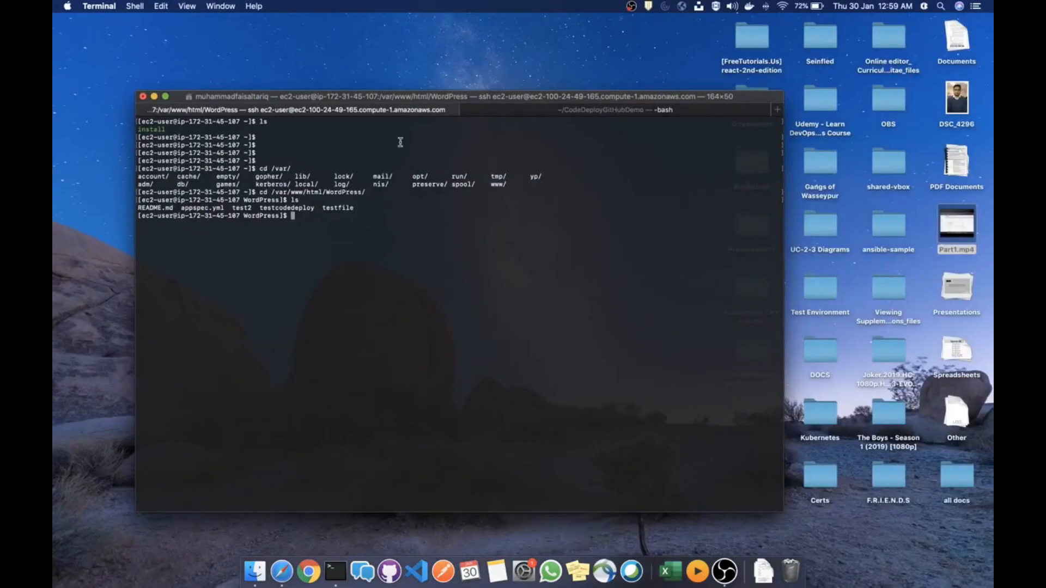
List the deployed files on the instance and close an accidental empty 'test' file in vi
{"action": "type", "text": "ls"}
{"action": "key", "text": "Return"}
{"action": "type", "text": "vi te"}
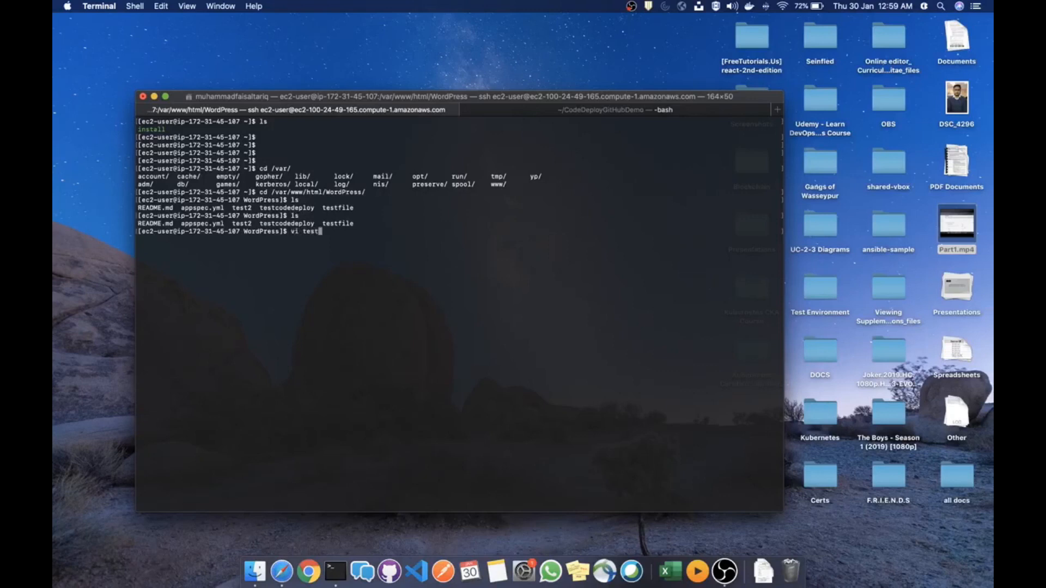
{"action": "type", "text": "st"}
{"action": "key", "text": "Return"}
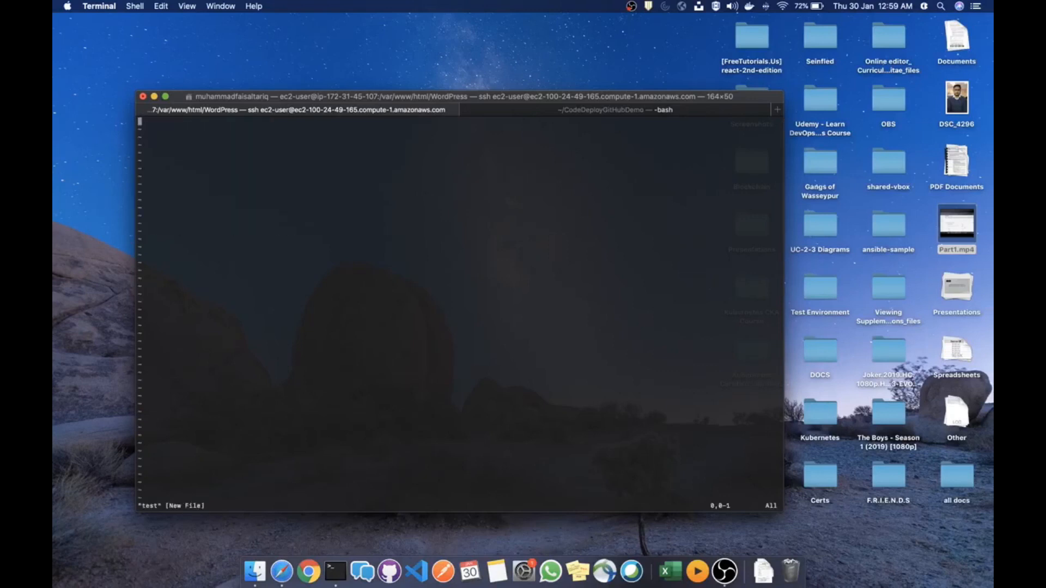
{"action": "type", "text": ":q"}
{"action": "key", "text": "Return"}
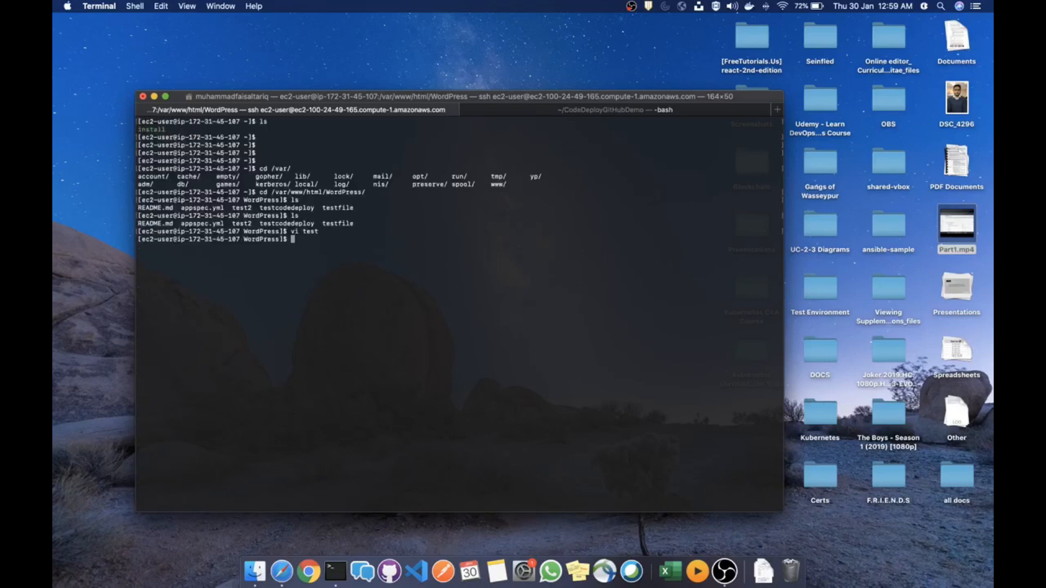
View testfile in vi on the instance, confirming its single line 'Faisal', then quit
{"action": "type", "text": "vi testfi"}
{"action": "key", "text": "Tab"}
{"action": "key", "text": "Return"}
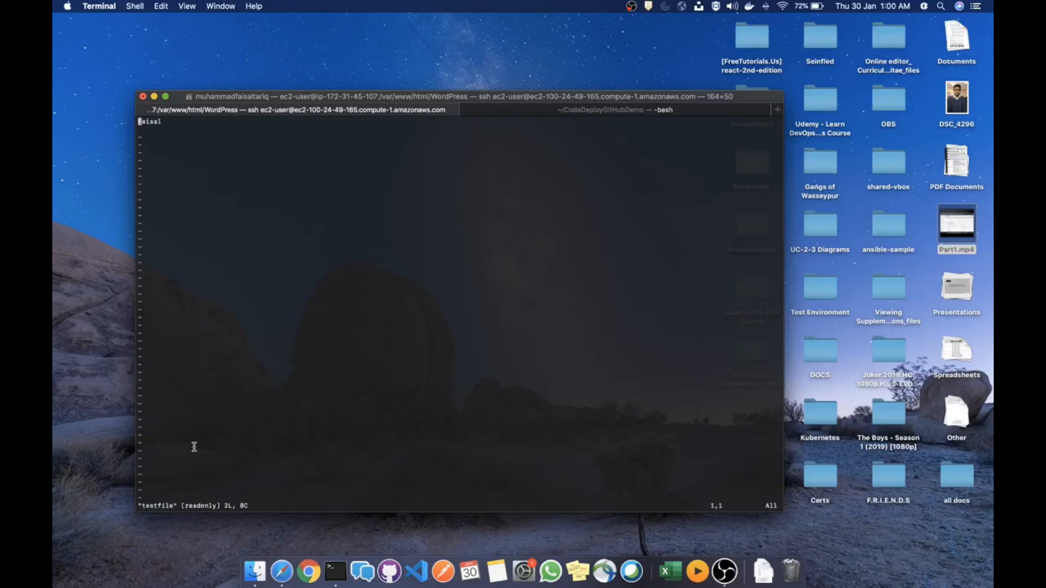
{"action": "left_click_drag", "start_coordinate": [191, 123], "coordinate": [140, 125]}
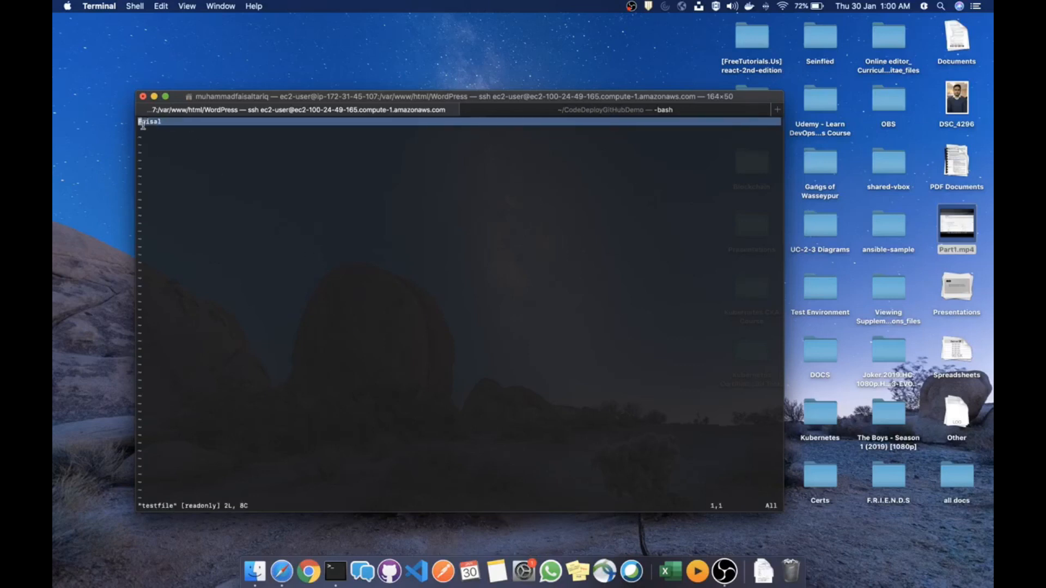
{"action": "left_click", "coordinate": [193, 142]}
{"action": "double_click", "coordinate": [168, 127]}
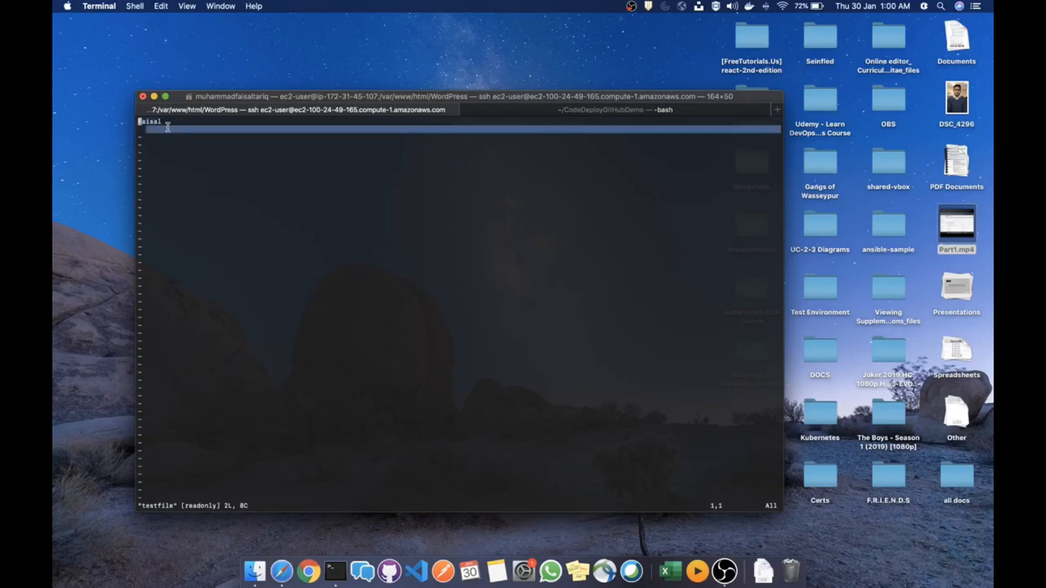
{"action": "left_click", "coordinate": [264, 170]}
{"action": "type", "text": ":q"}
{"action": "key", "text": "Return"}
Compare with testfile on GitHub, then return to the CodeDeployGitHubDemo repository overview
{"action": "key", "text": "ctrl+Left"}
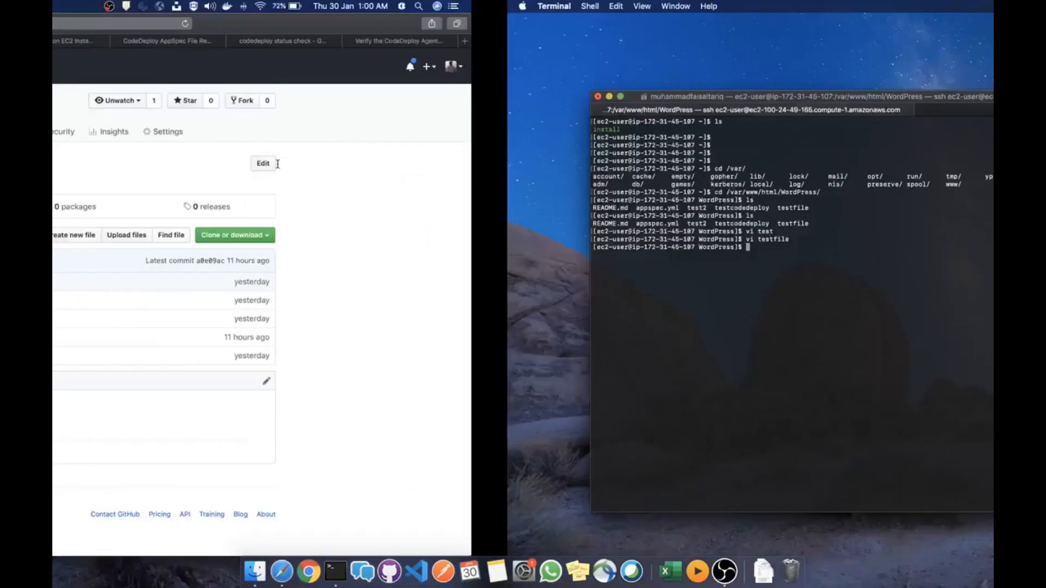
{"action": "left_click", "coordinate": [278, 357]}
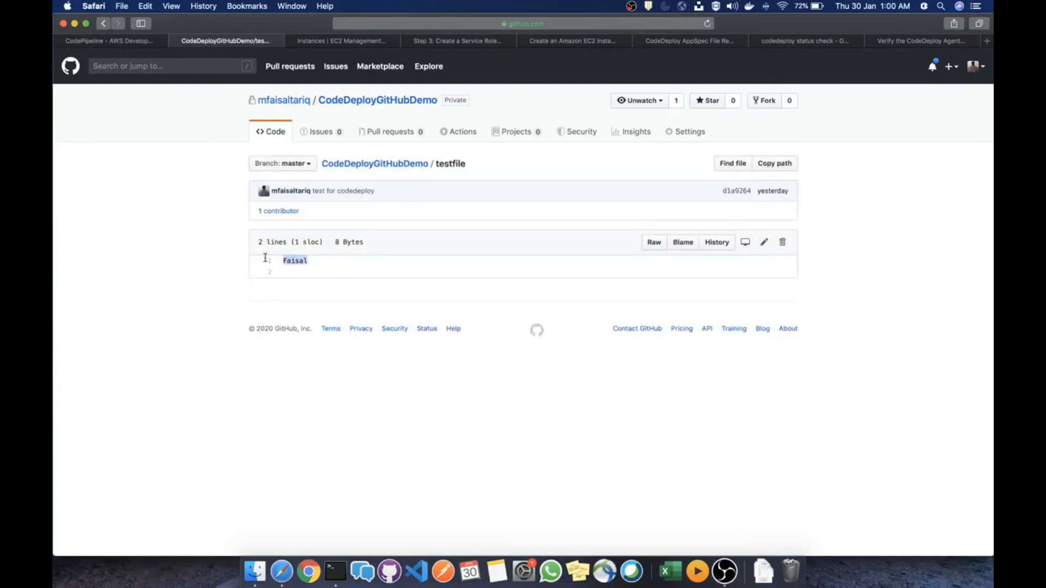
{"action": "left_click", "coordinate": [103, 23]}
{"action": "key", "text": "super+Tab"}
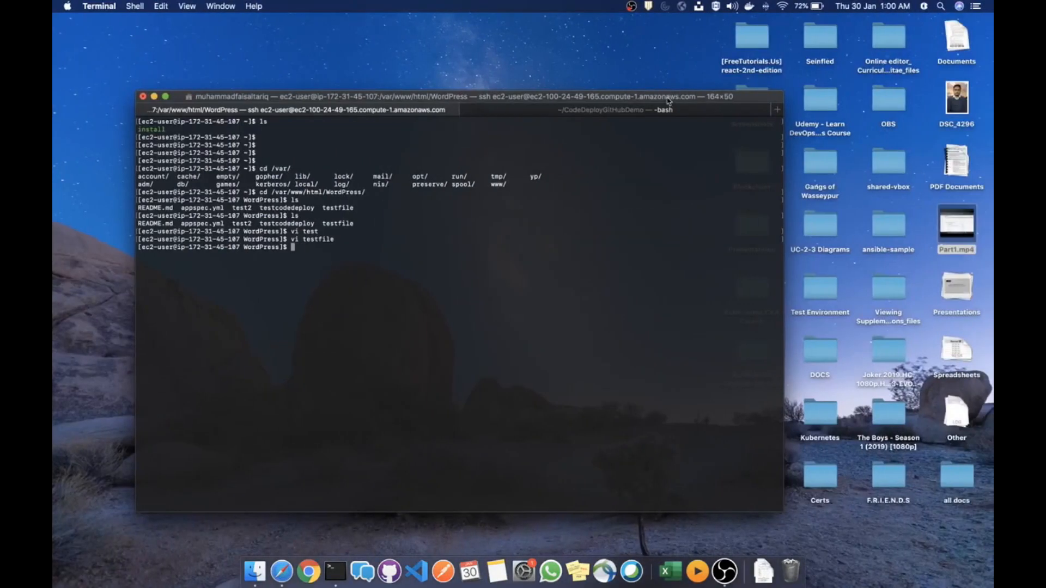
In the local repository session, append 'test line' to testfile and save it
{"action": "left_click", "coordinate": [658, 109]}
{"action": "type", "text": "ls"}
{"action": "key", "text": "Return"}
{"action": "type", "text": "vi testfi"}
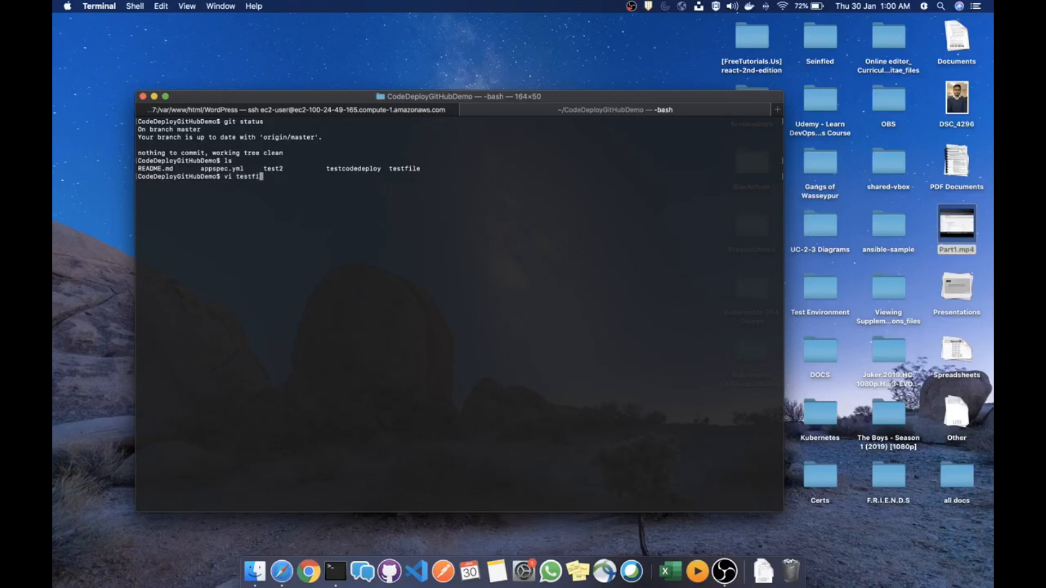
{"action": "type", "text": "le"}
{"action": "key", "text": "Return"}
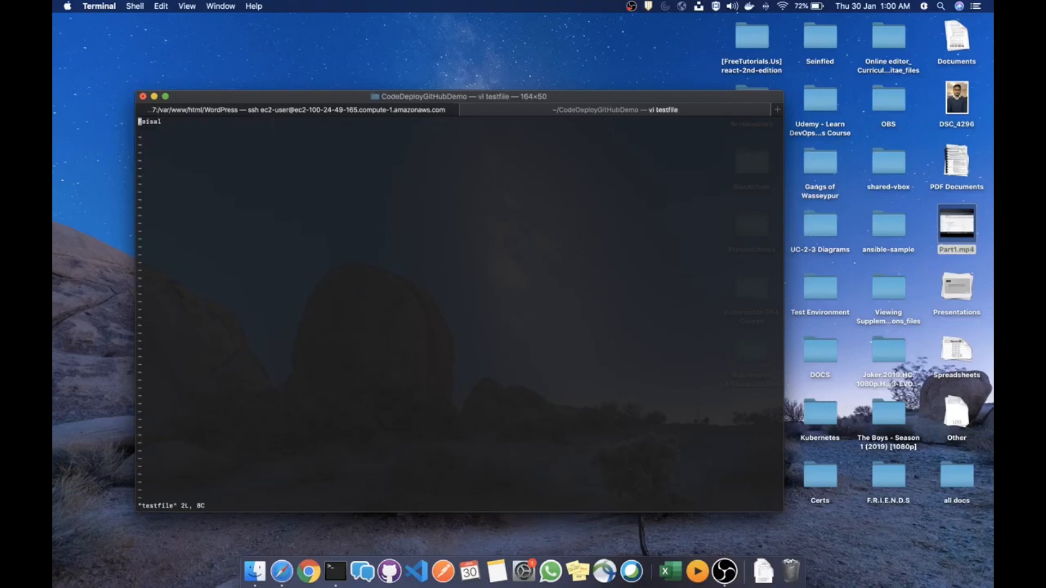
{"action": "key", "text": "i"}
{"action": "type", "text": "test line"}
{"action": "key", "text": "Escape"}
{"action": "type", "text": ":wq"}
{"action": "key", "text": "Return"}
Stage and commit the change as 'test for code pipeline aws' and push it to GitHub
{"action": "type", "text": "gi"}
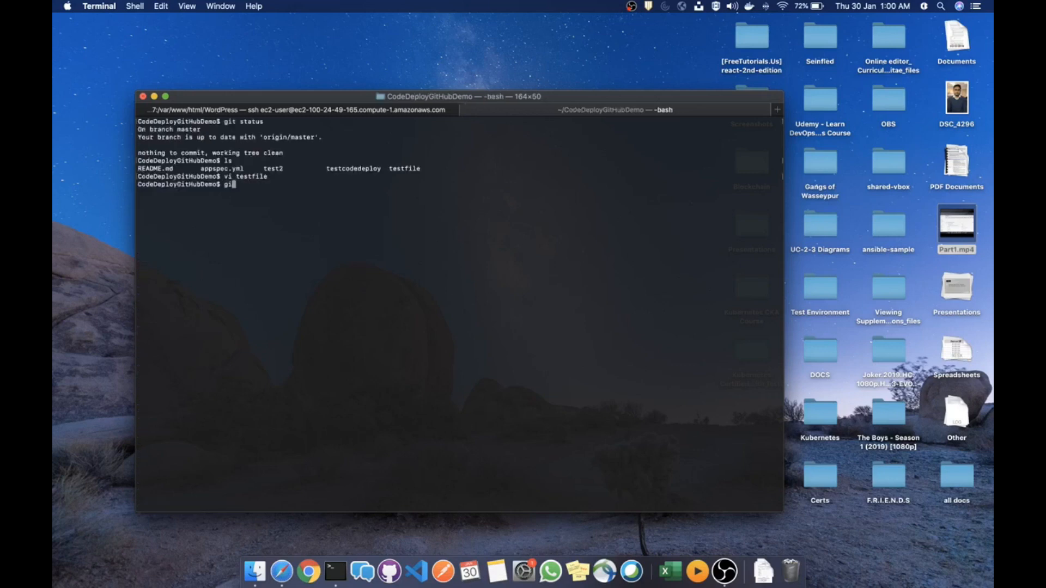
{"action": "type", "text": "t status"}
{"action": "key", "text": "Return"}
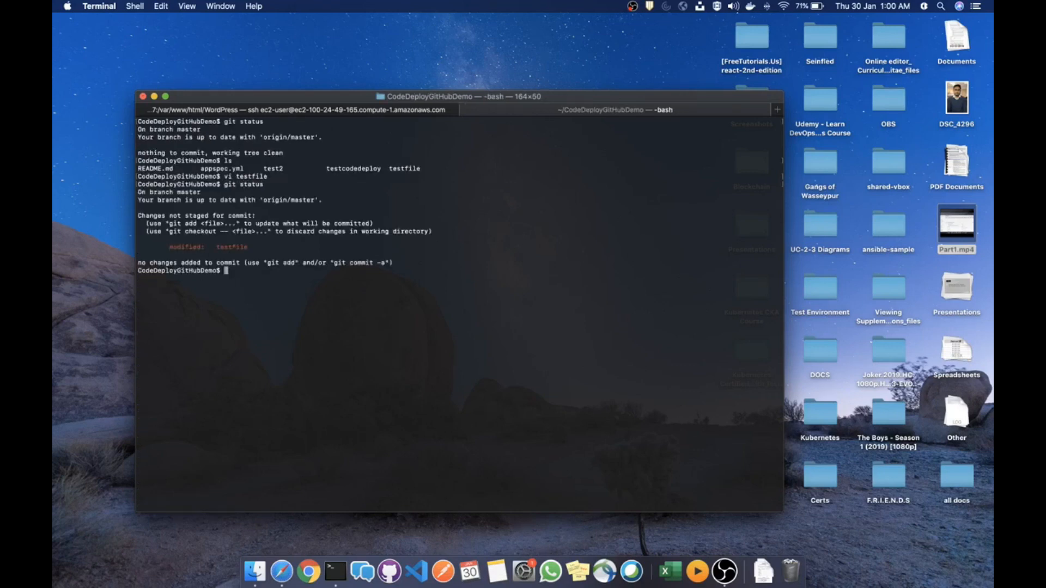
{"action": "type", "text": "git add ."}
{"action": "key", "text": "Return"}
{"action": "type", "text": "git "}
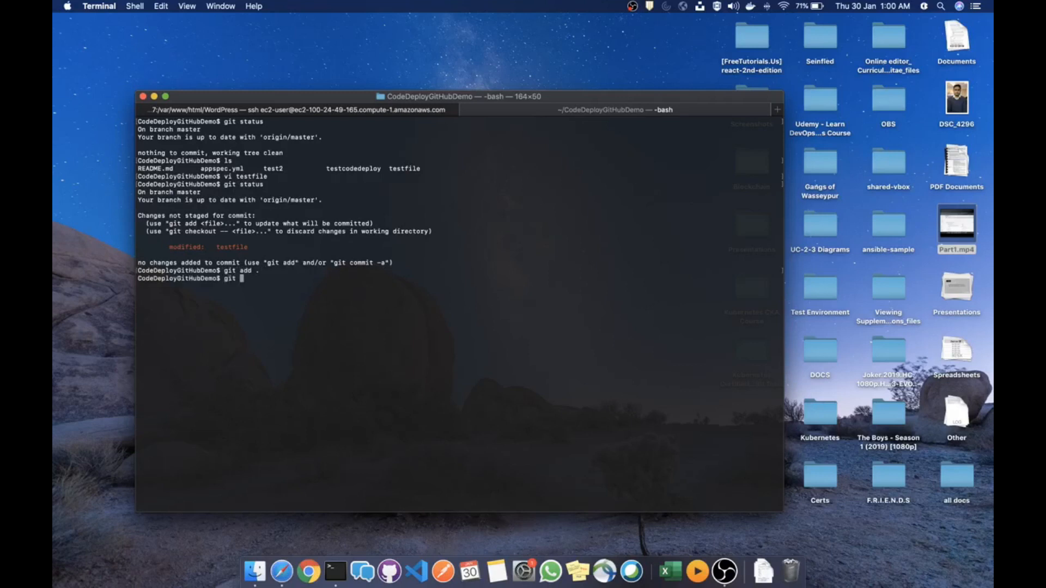
{"action": "type", "text": "commit -am \"test for code pipeline "}
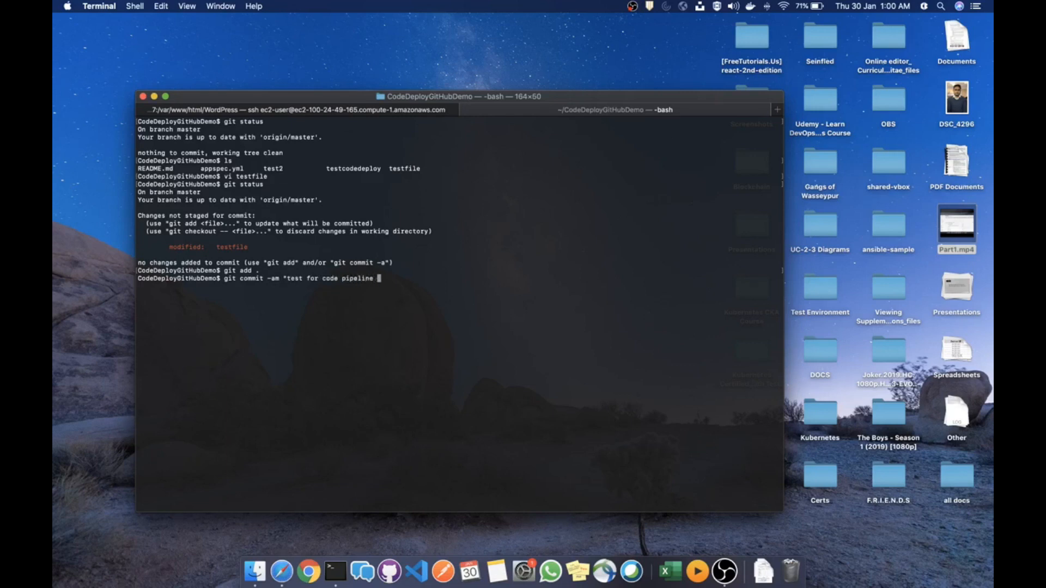
{"action": "type", "text": "aws\""}
{"action": "key", "text": "Return"}
{"action": "type", "text": "git p"}
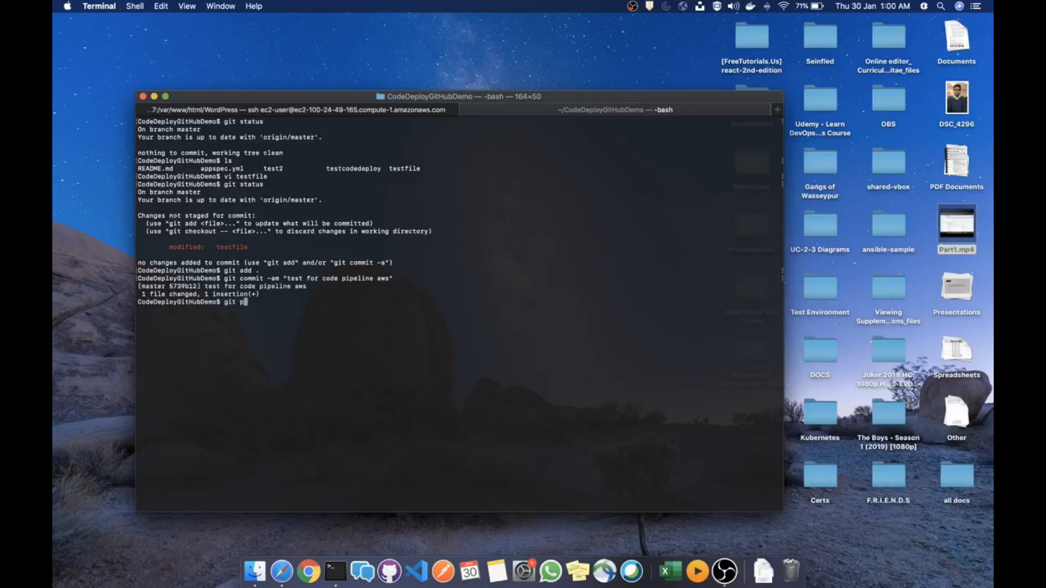
{"action": "type", "text": "ush"}
{"action": "key", "text": "Return"}
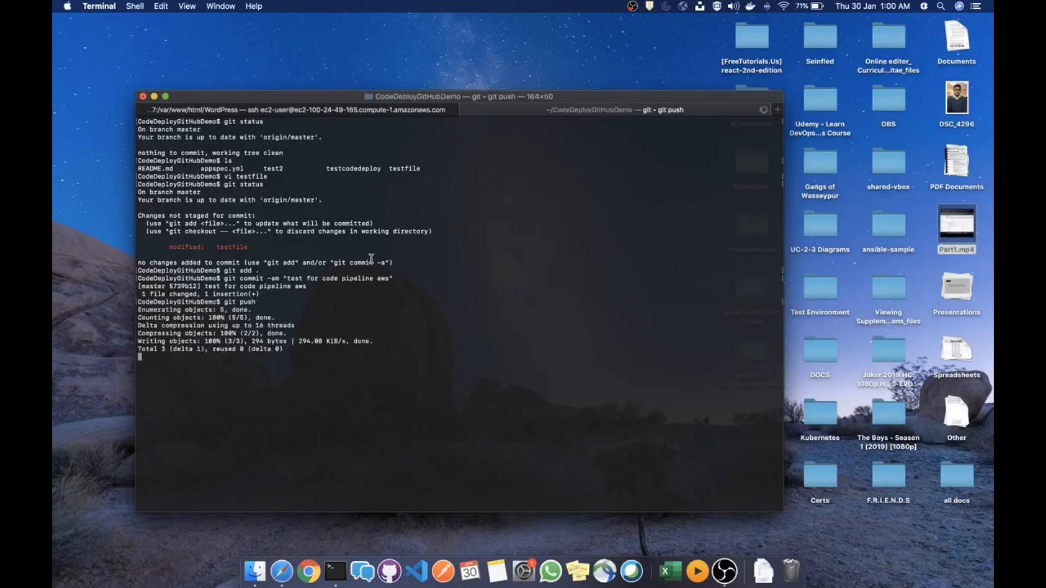
{"action": "key", "text": "super+Tab"}
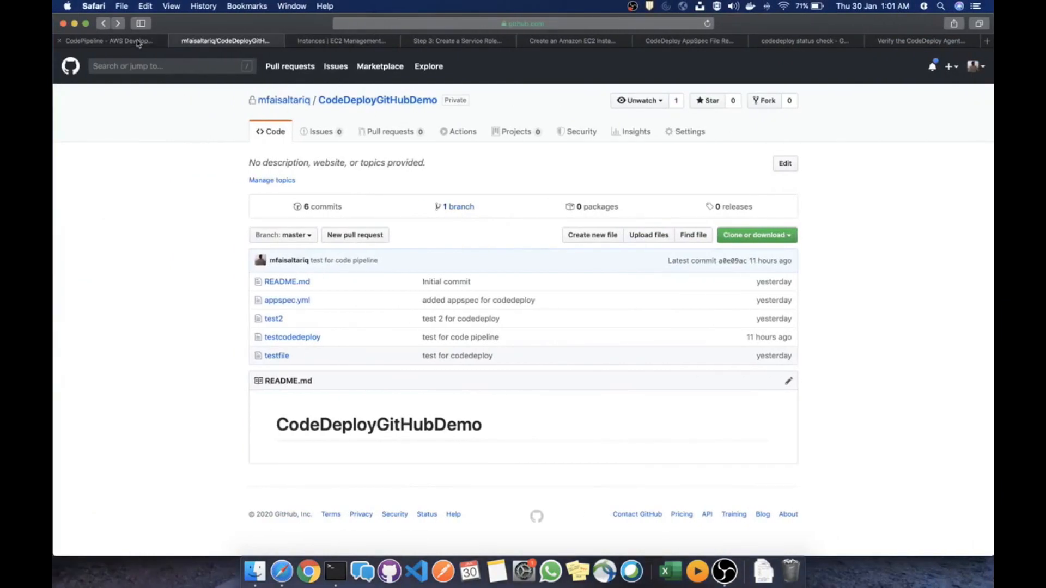
Open the test-pipeline-1 page, then move to the home directory on the EC2 instance and list it
{"action": "left_click", "coordinate": [139, 43]}
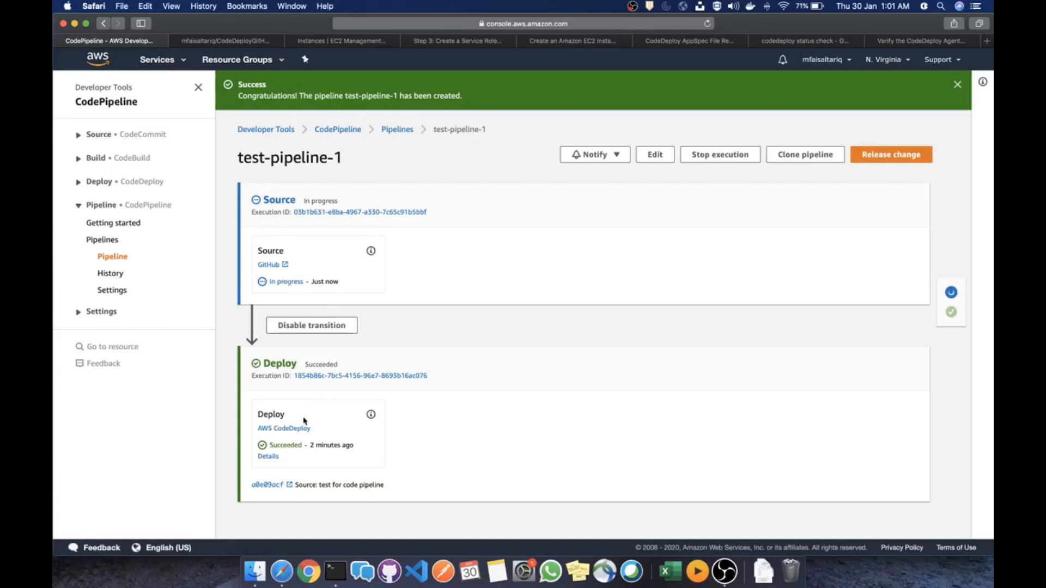
{"action": "key", "text": "ctrl+Right"}
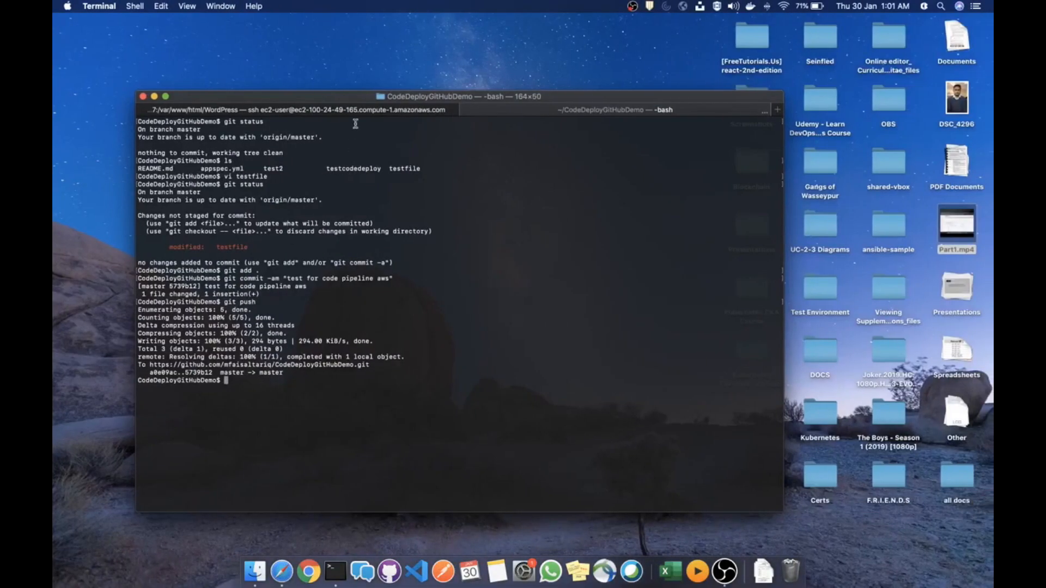
{"action": "left_click", "coordinate": [353, 112]}
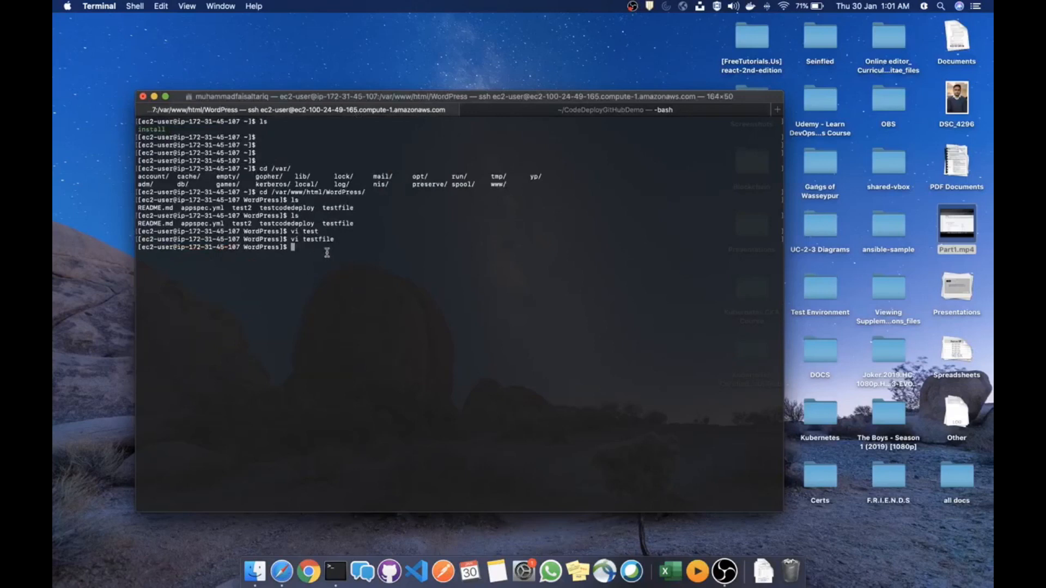
{"action": "type", "text": "cat testfi"}
{"action": "key", "text": "BackSpace"}
{"action": "key", "text": "BackSpace"}
{"action": "key", "text": "BackSpace"}
{"action": "key", "text": "BackSpace"}
{"action": "key", "text": "BackSpace"}
{"action": "key", "text": "BackSpace"}
{"action": "key", "text": "BackSpace"}
{"action": "key", "text": "BackSpace"}
{"action": "key", "text": "BackSpace"}
{"action": "type", "text": "d"}
{"action": "key", "text": "Return"}
{"action": "type", "text": "ls"}
{"action": "key", "text": "Return"}
Watch test-pipeline-1 until the Deploy action shows Succeeded
{"action": "key", "text": "ctrl+Left"}
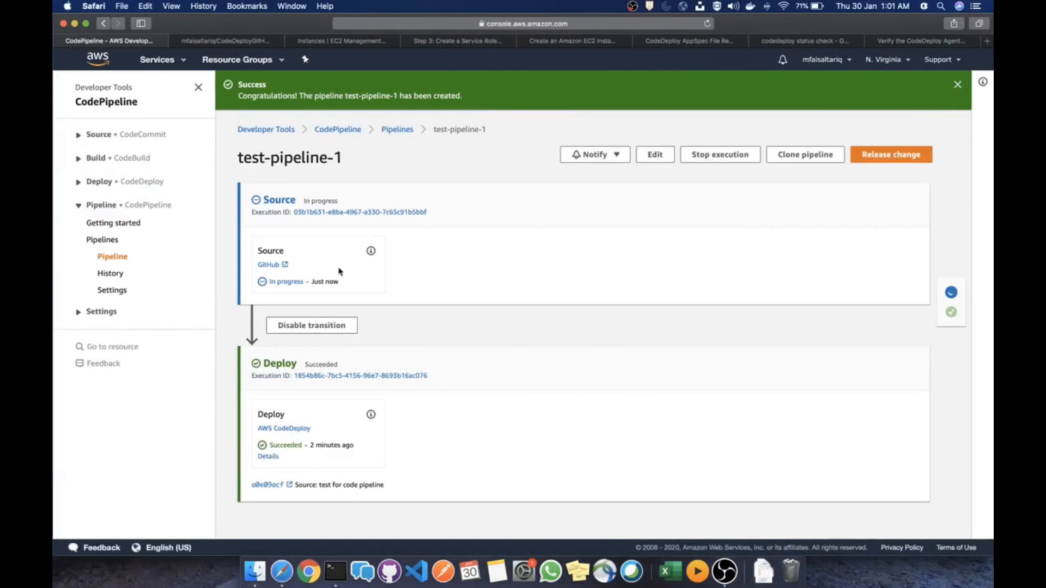
{"action": "scroll", "coordinate": [400, 345], "scroll_direction": "down", "scroll_amount": 1}
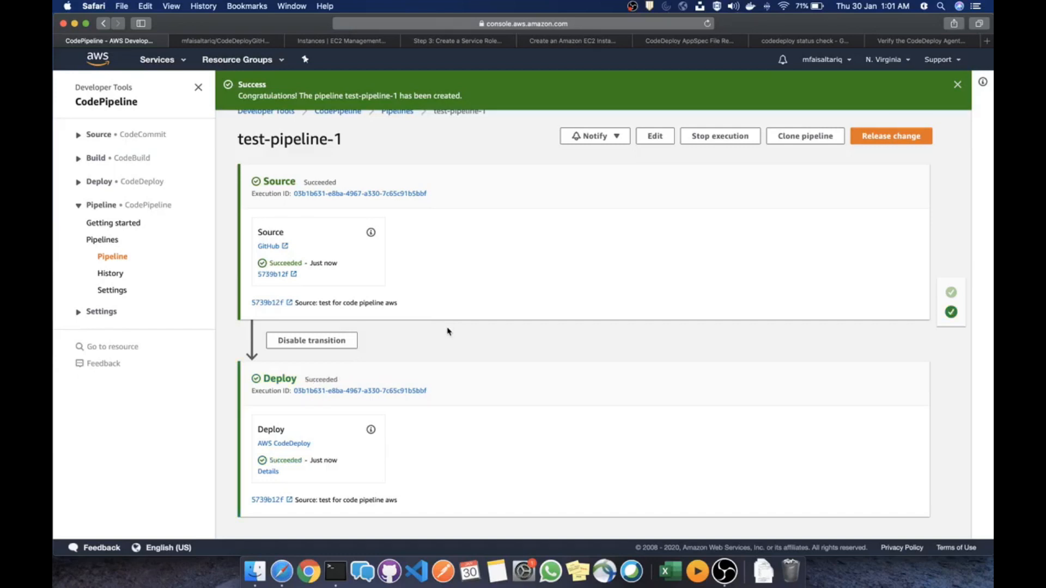
{"action": "double_click", "coordinate": [283, 462]}
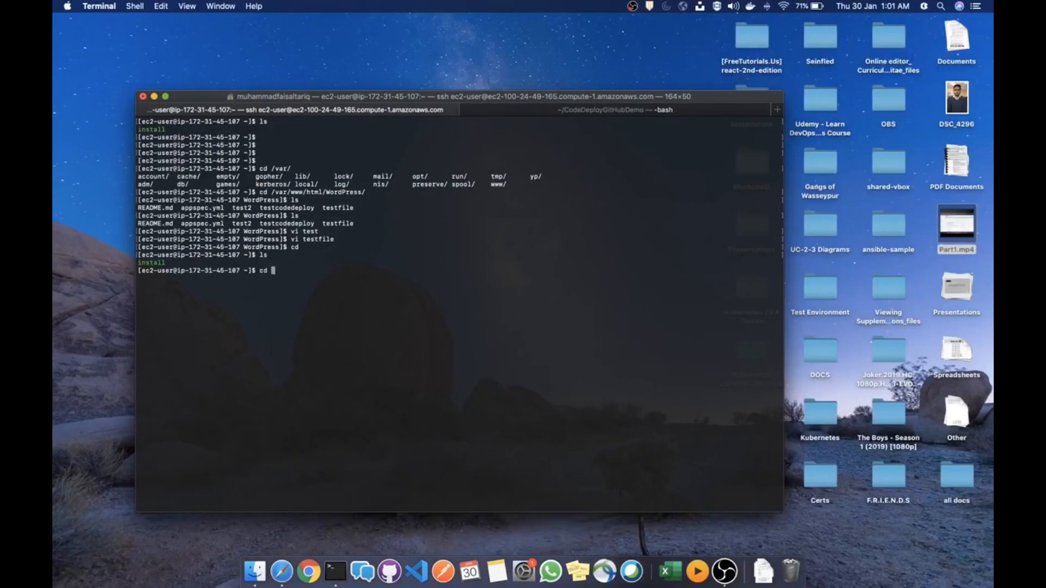
Return to the WordPress folder on the instance, clear the screen, and print testfile
{"action": "type", "text": "-"}
{"action": "key", "text": "Return"}
{"action": "type", "text": "cler"}
{"action": "key", "text": "Return"}
{"action": "type", "text": "clear"}
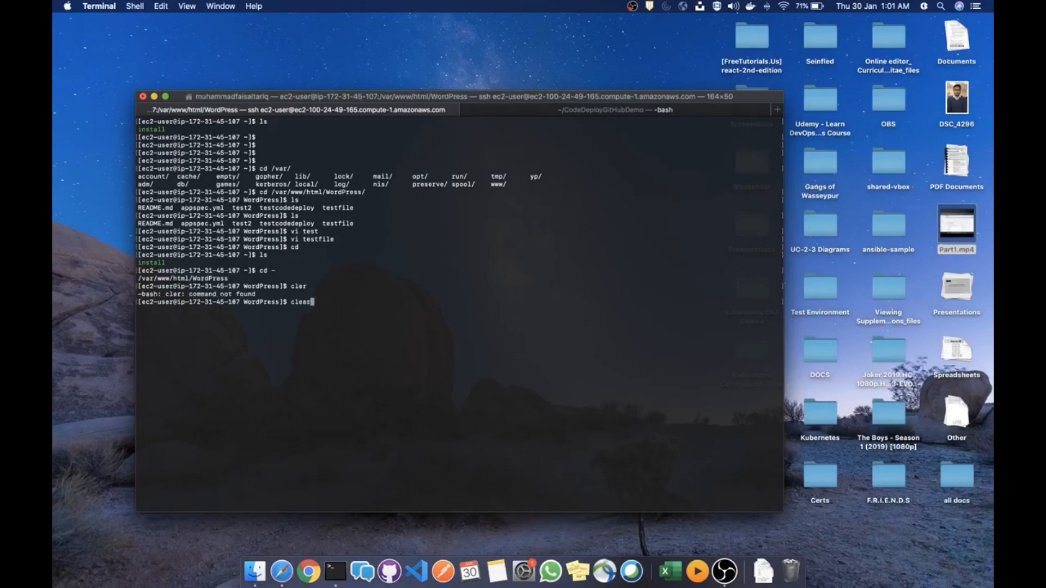
{"action": "key", "text": "Return"}
{"action": "type", "text": "ls"}
{"action": "key", "text": "Return"}
{"action": "type", "text": "cat testfile"}
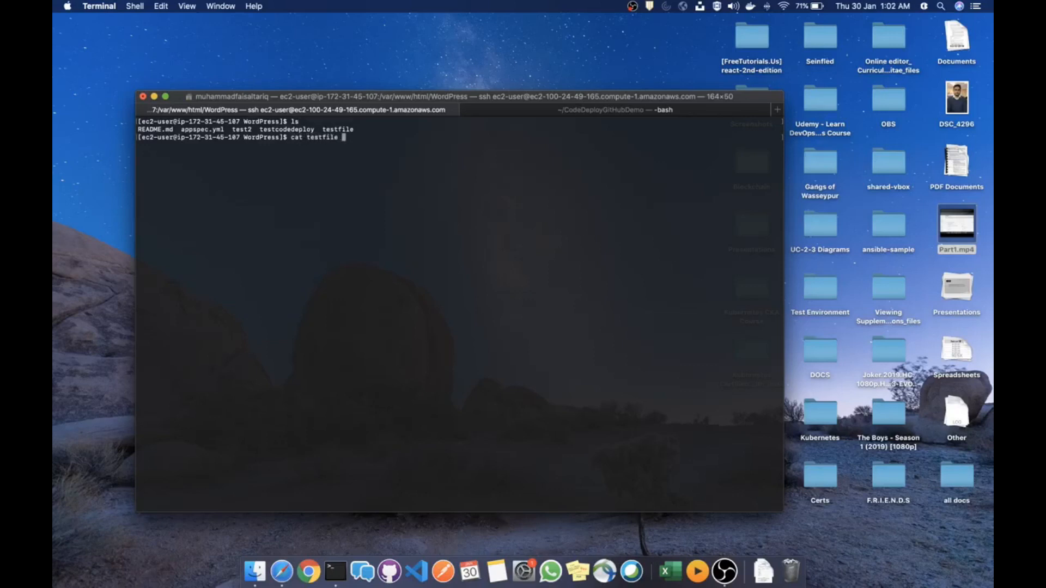
{"action": "key", "text": "Return"}
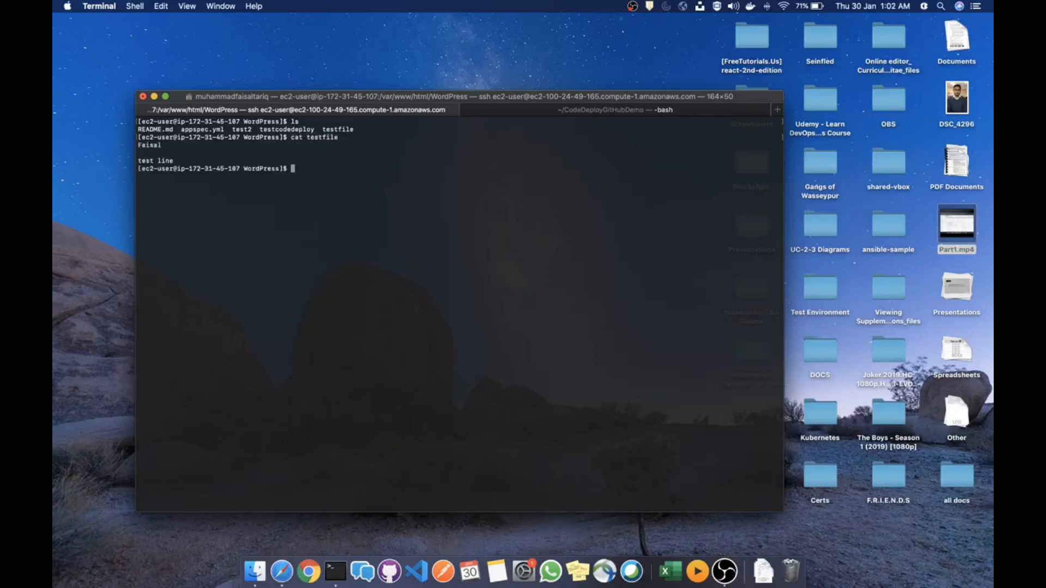
Highlight the printed 'Faisal' and 'test line' output, then relist the WordPress folder
{"action": "left_click_drag", "start_coordinate": [185, 159], "coordinate": [140, 143]}
{"action": "left_click", "coordinate": [490, 137]}
{"action": "left_click", "coordinate": [512, 110]}
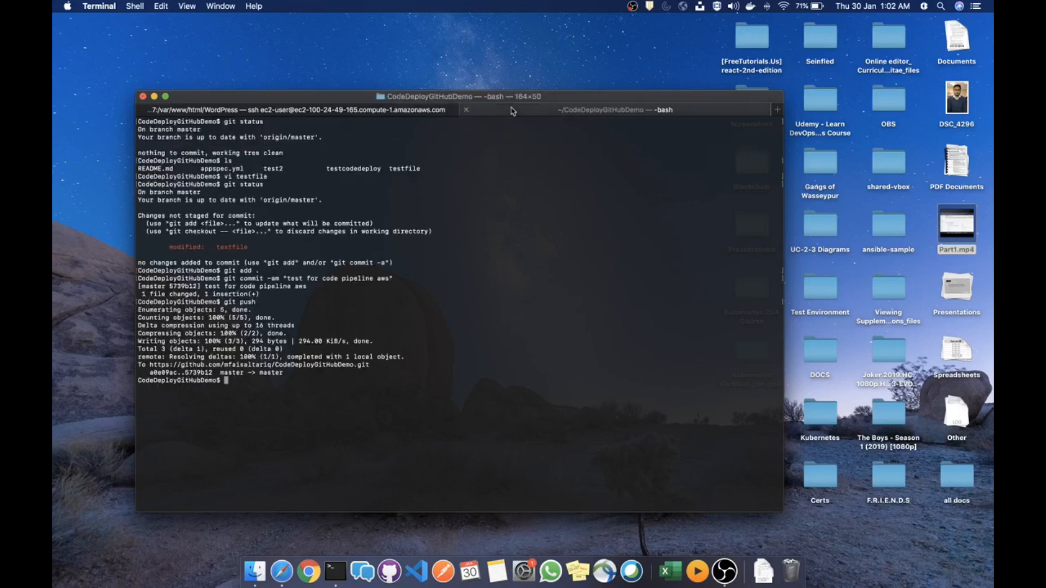
{"action": "left_click", "coordinate": [377, 112]}
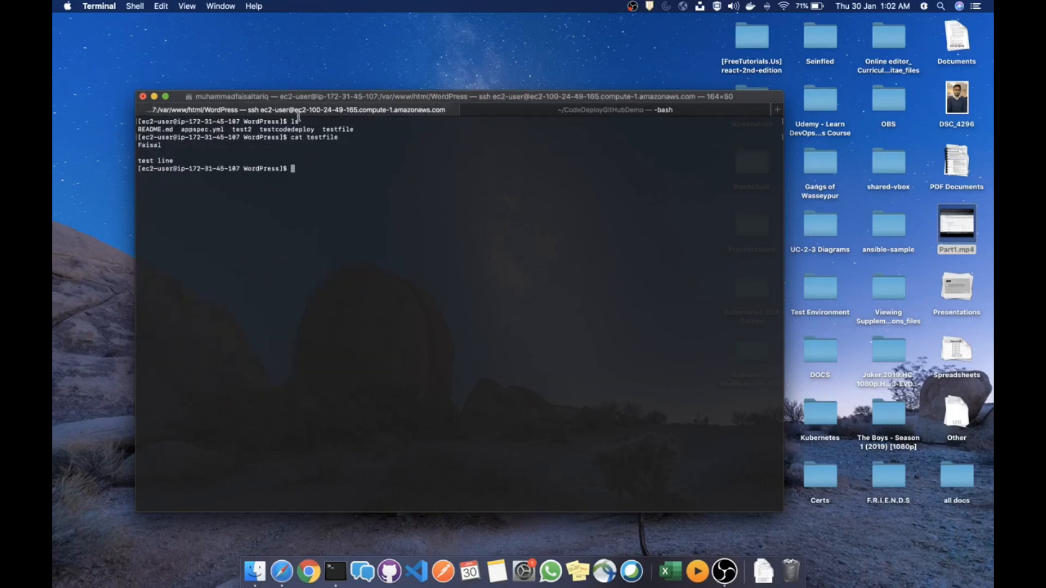
{"action": "type", "text": "ls"}
{"action": "key", "text": "Return"}
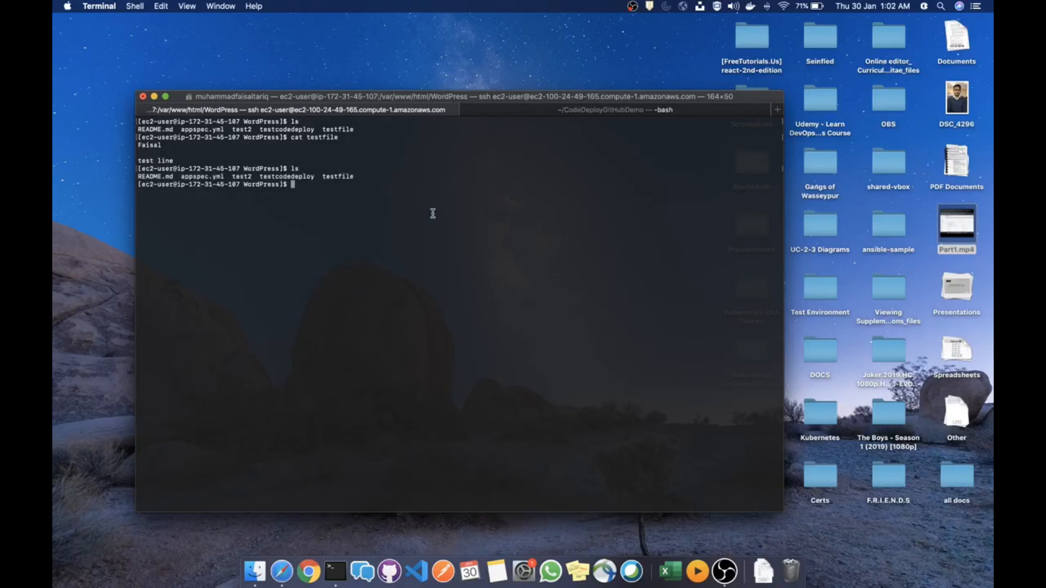
{"action": "key", "text": "ctrl+Left"}
{"action": "key", "text": "ctrl+Right"}
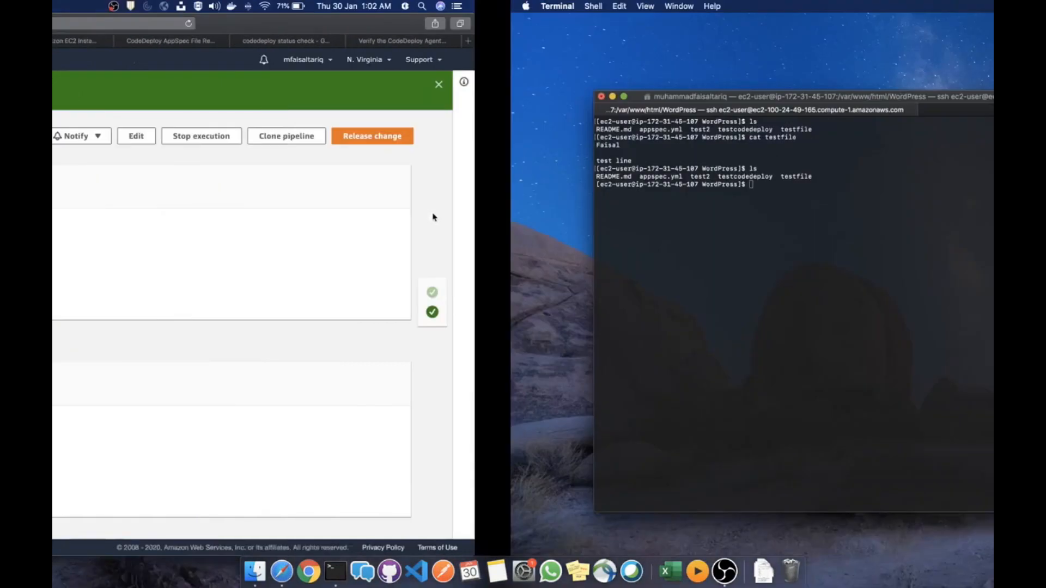
Review test-pipeline-1 with Source and Deploy succeeded, then stop the OBS recording
{"action": "key", "text": "ctrl+Left"}
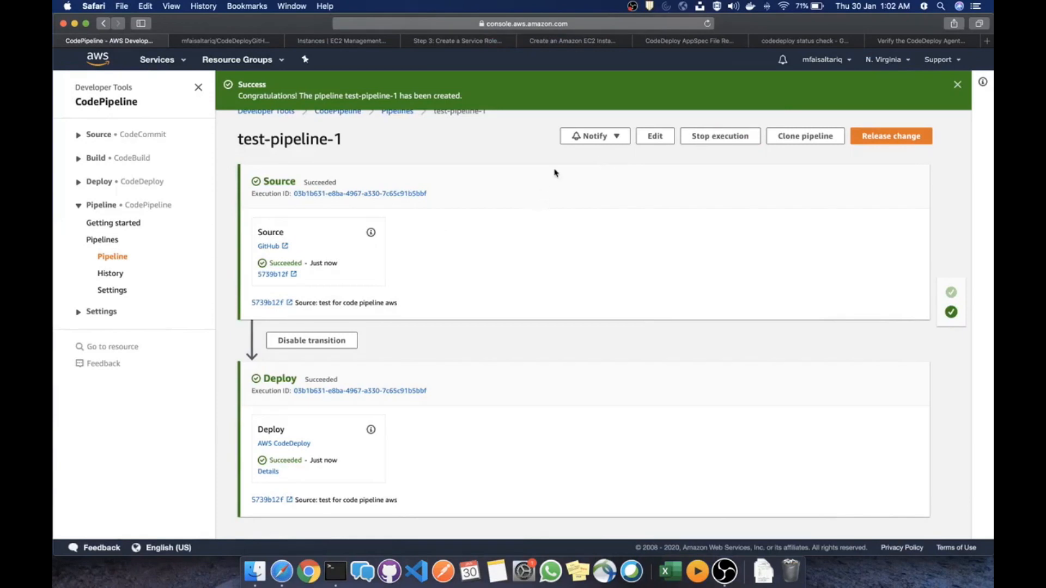
{"action": "scroll", "coordinate": [697, 153], "scroll_direction": "up", "scroll_amount": 2}
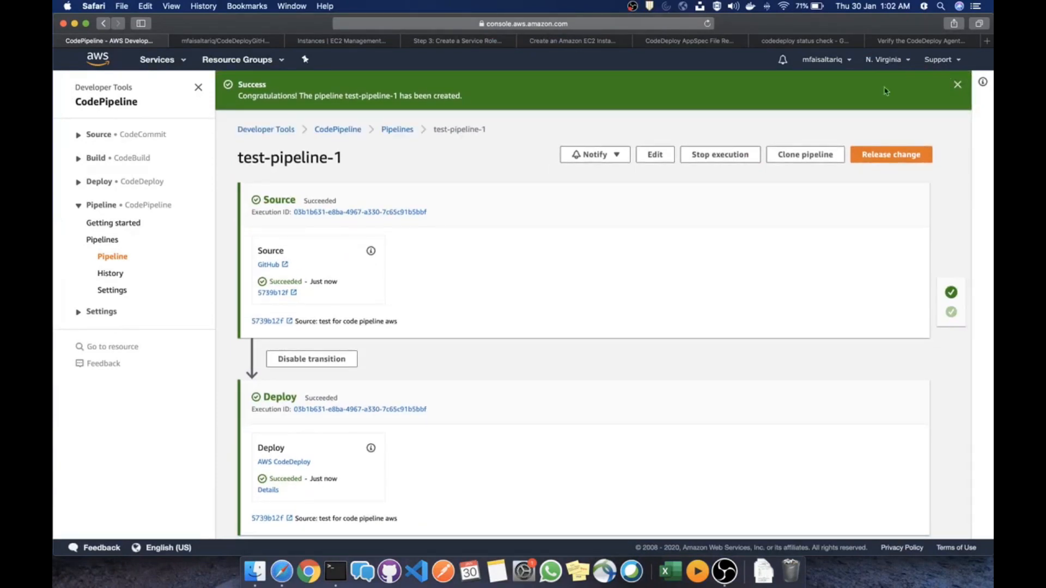
{"action": "left_click", "coordinate": [727, 570]}
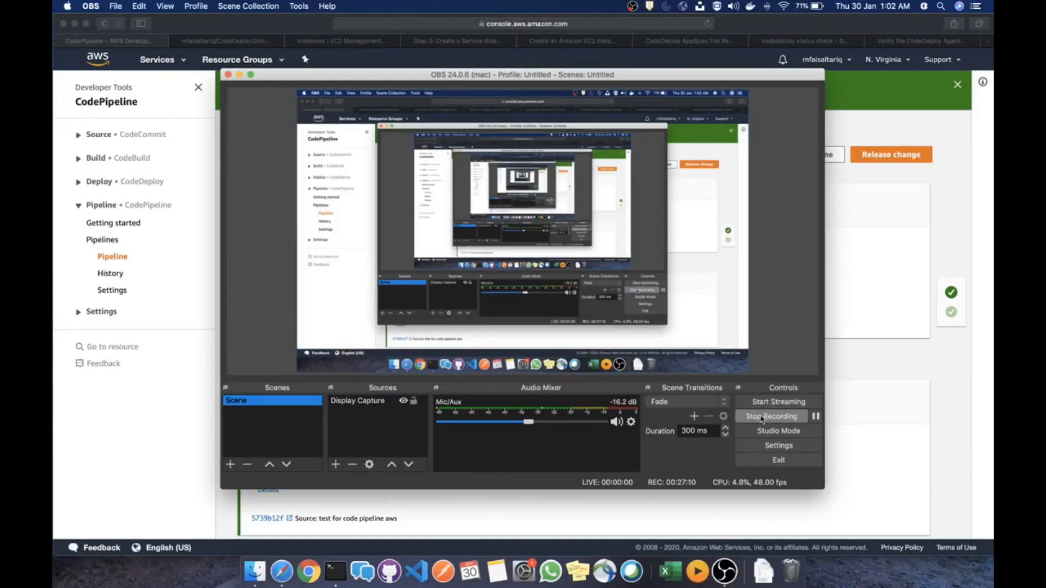
{"action": "left_click", "coordinate": [762, 417]}
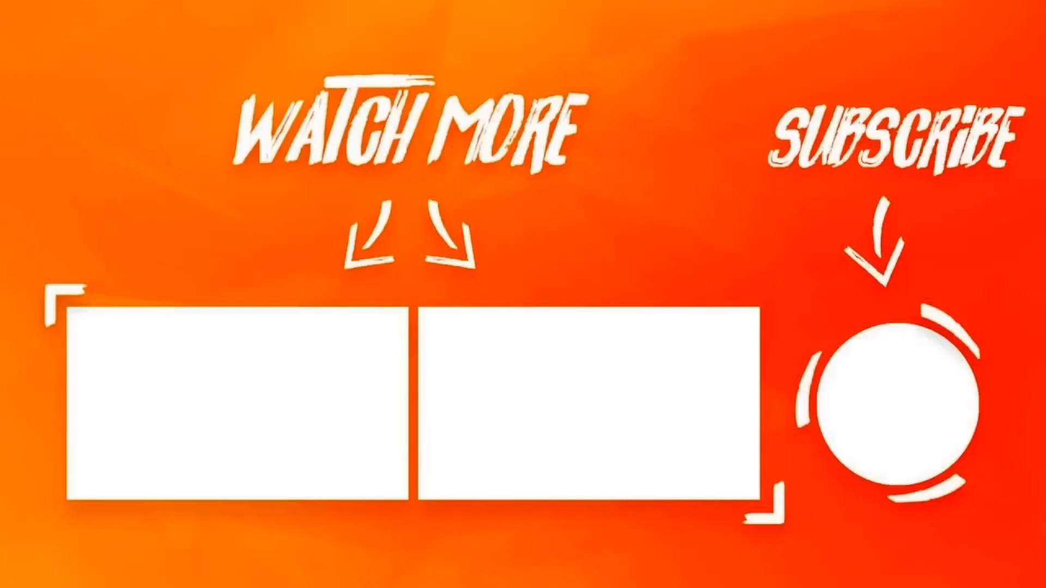